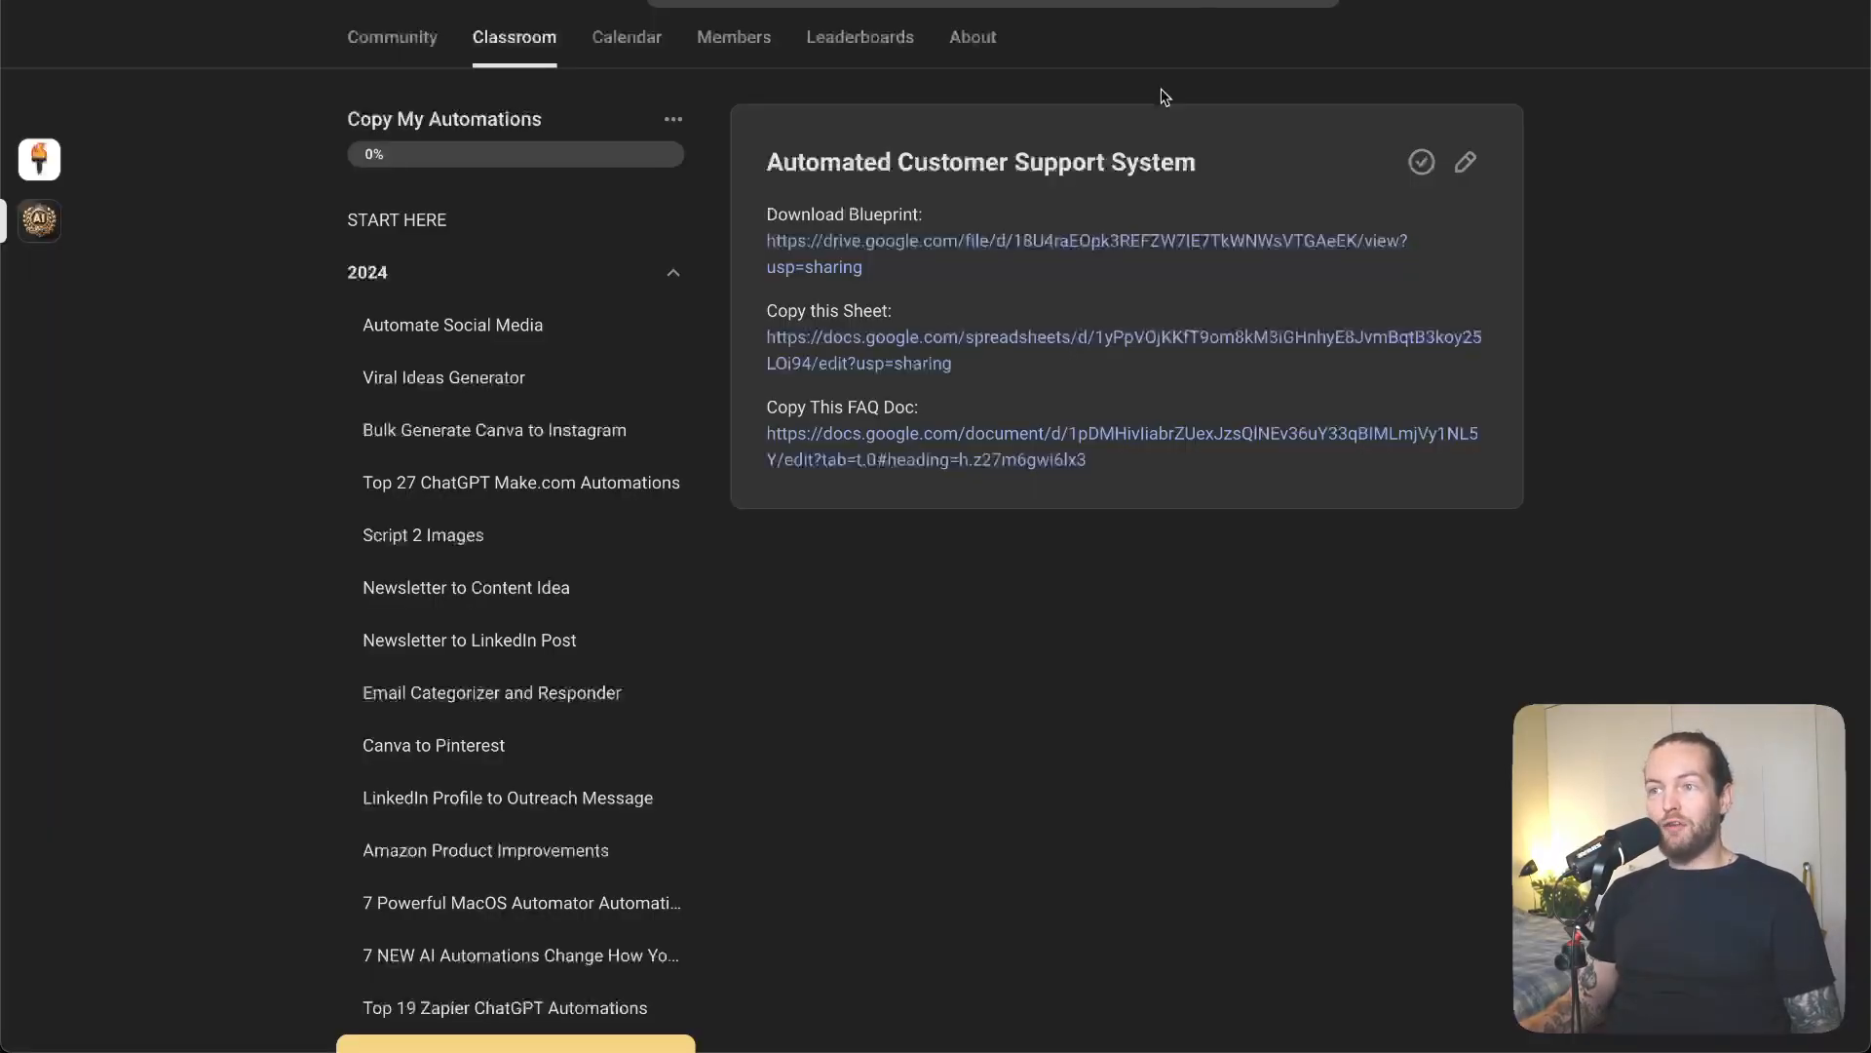
# - Scroll the Automated Customer Support System lesson to see its blueprint, sheet and FAQ links
pyautogui.scroll(1, 1242, 477)
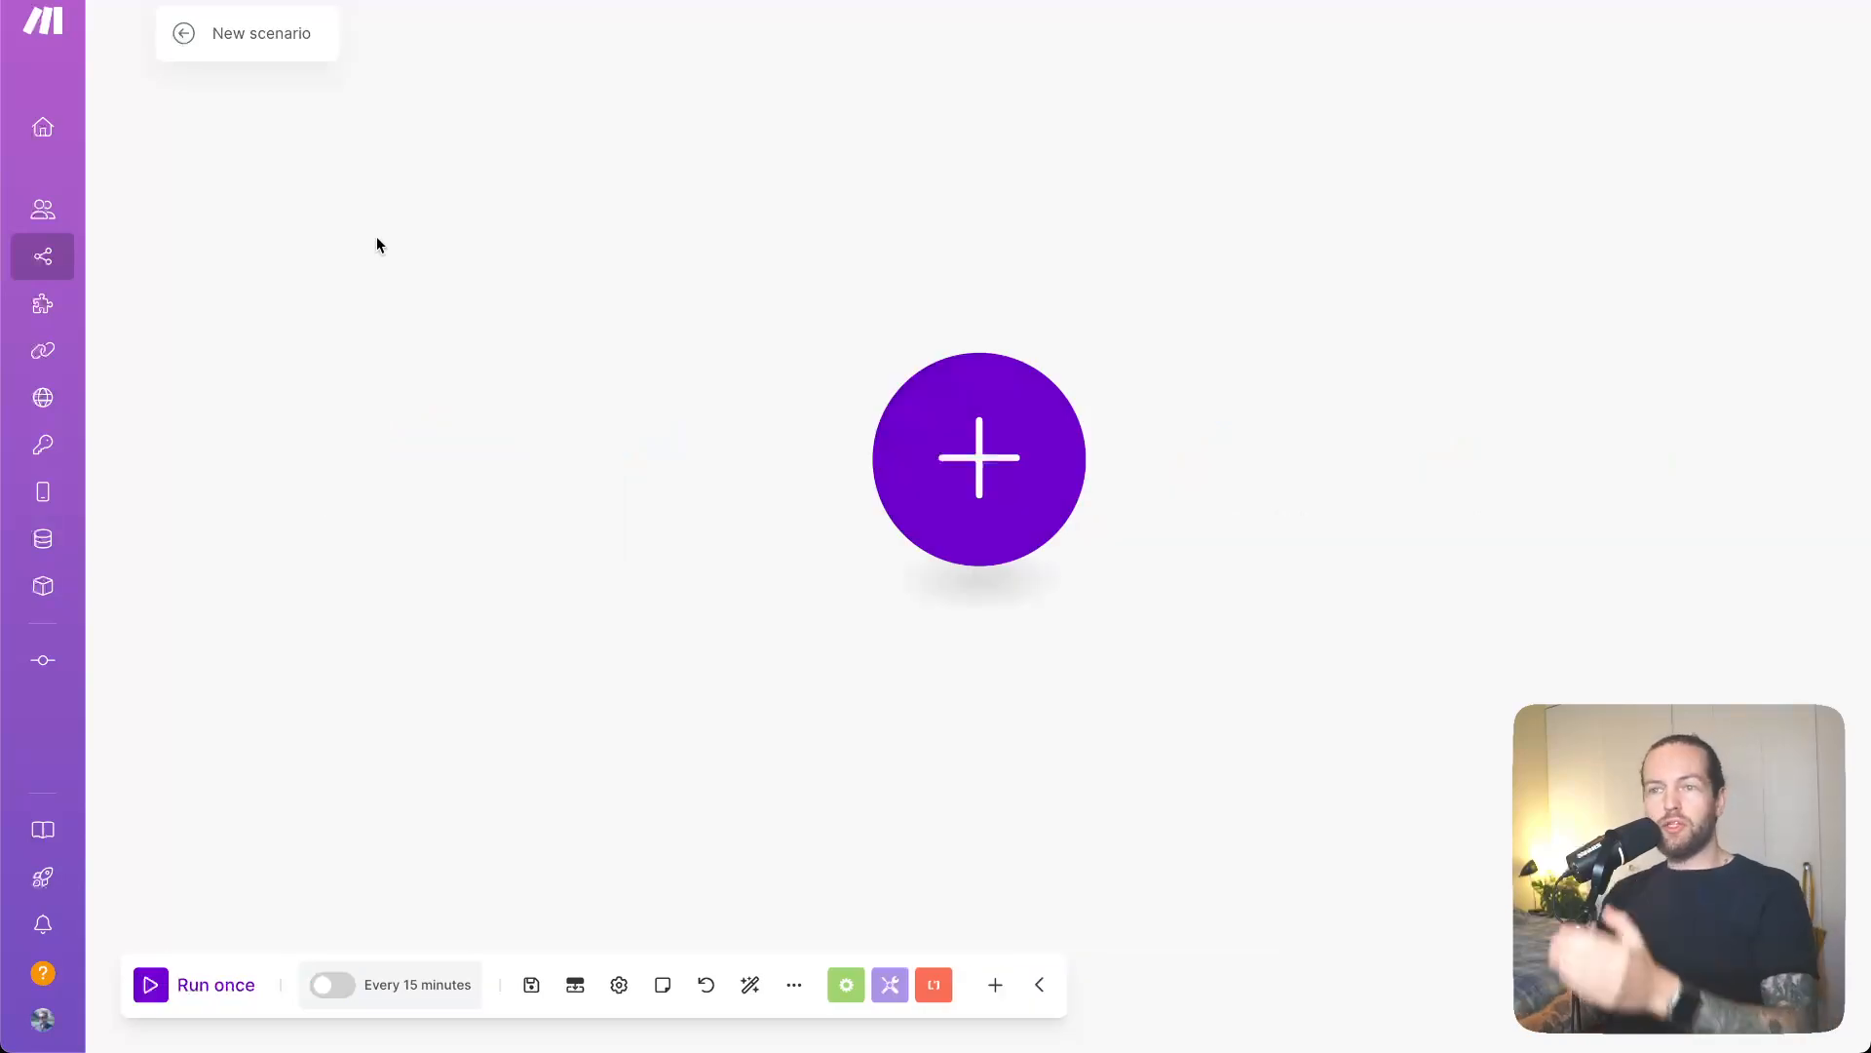
# - Open the app picker for the first module of the blank scenario
pyautogui.click(966, 478)
# - Add an Email Watch Emails trigger using the Microsoft SMTP/IMAP connection and load its folders
pyautogui.write('W')
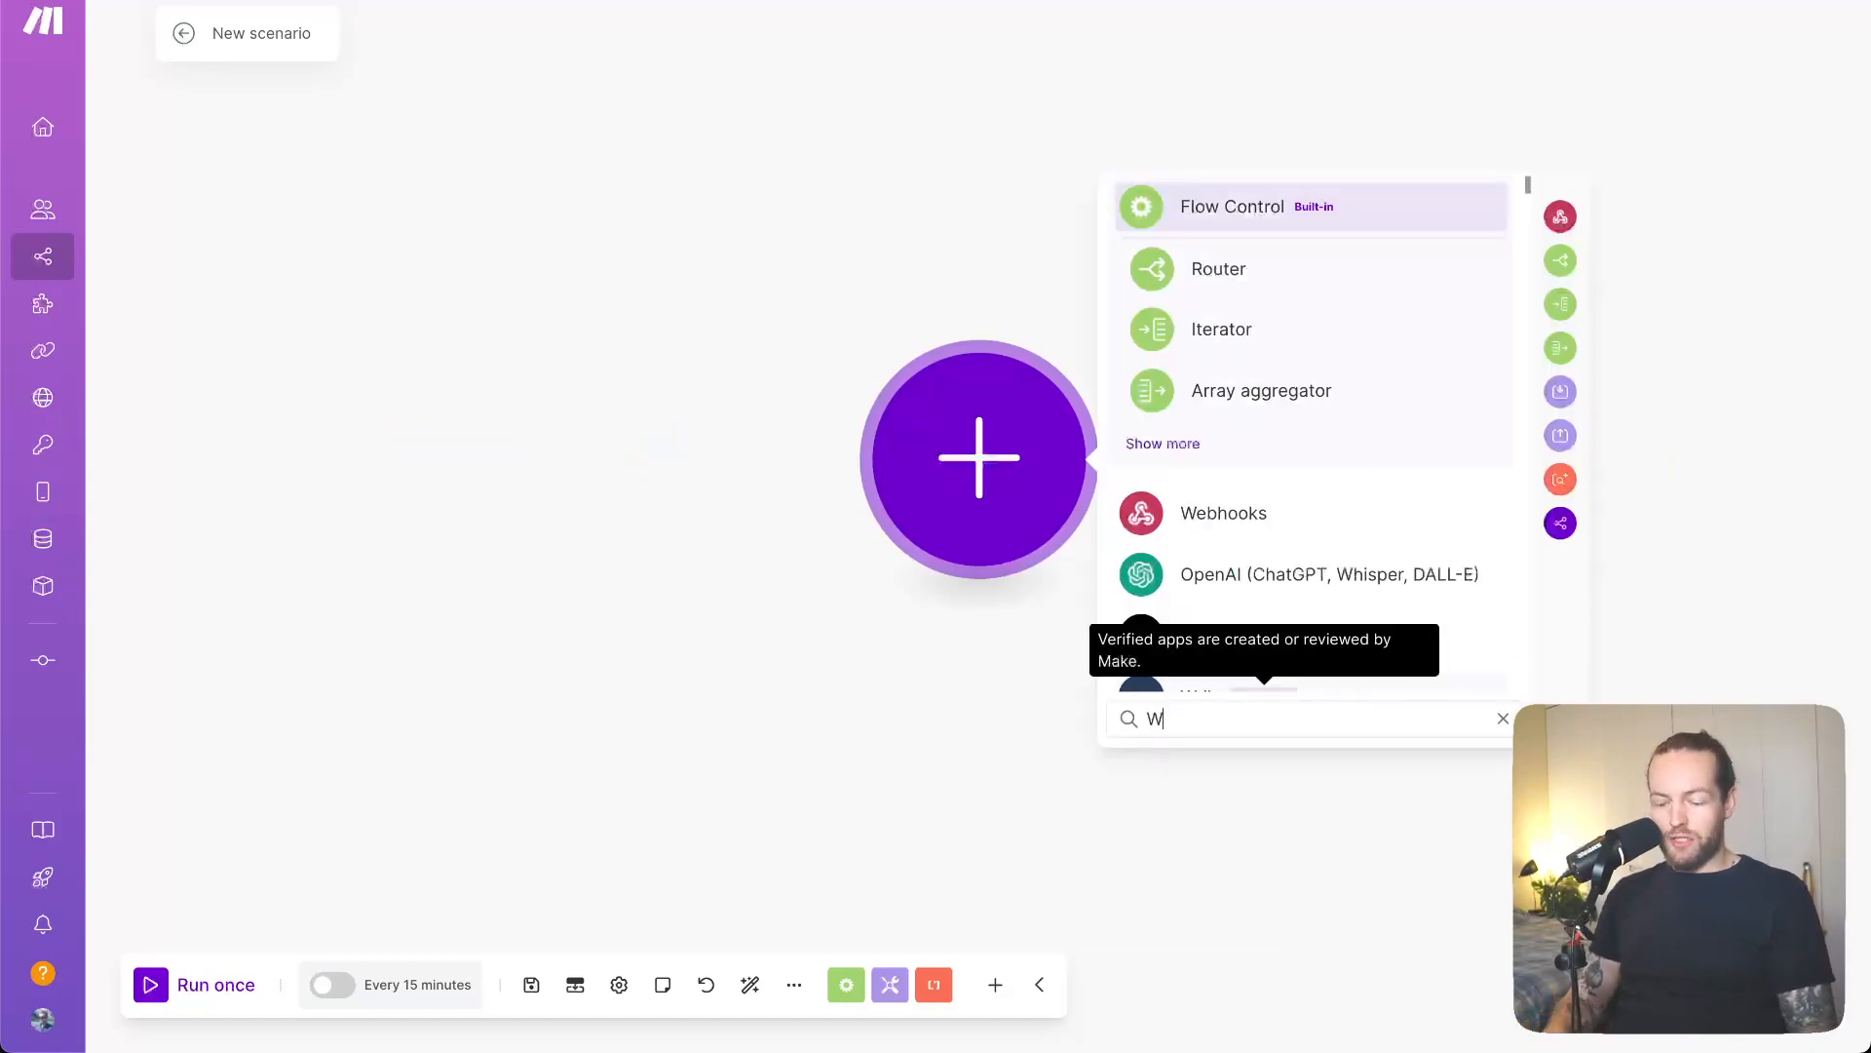
pyautogui.write('atch email')
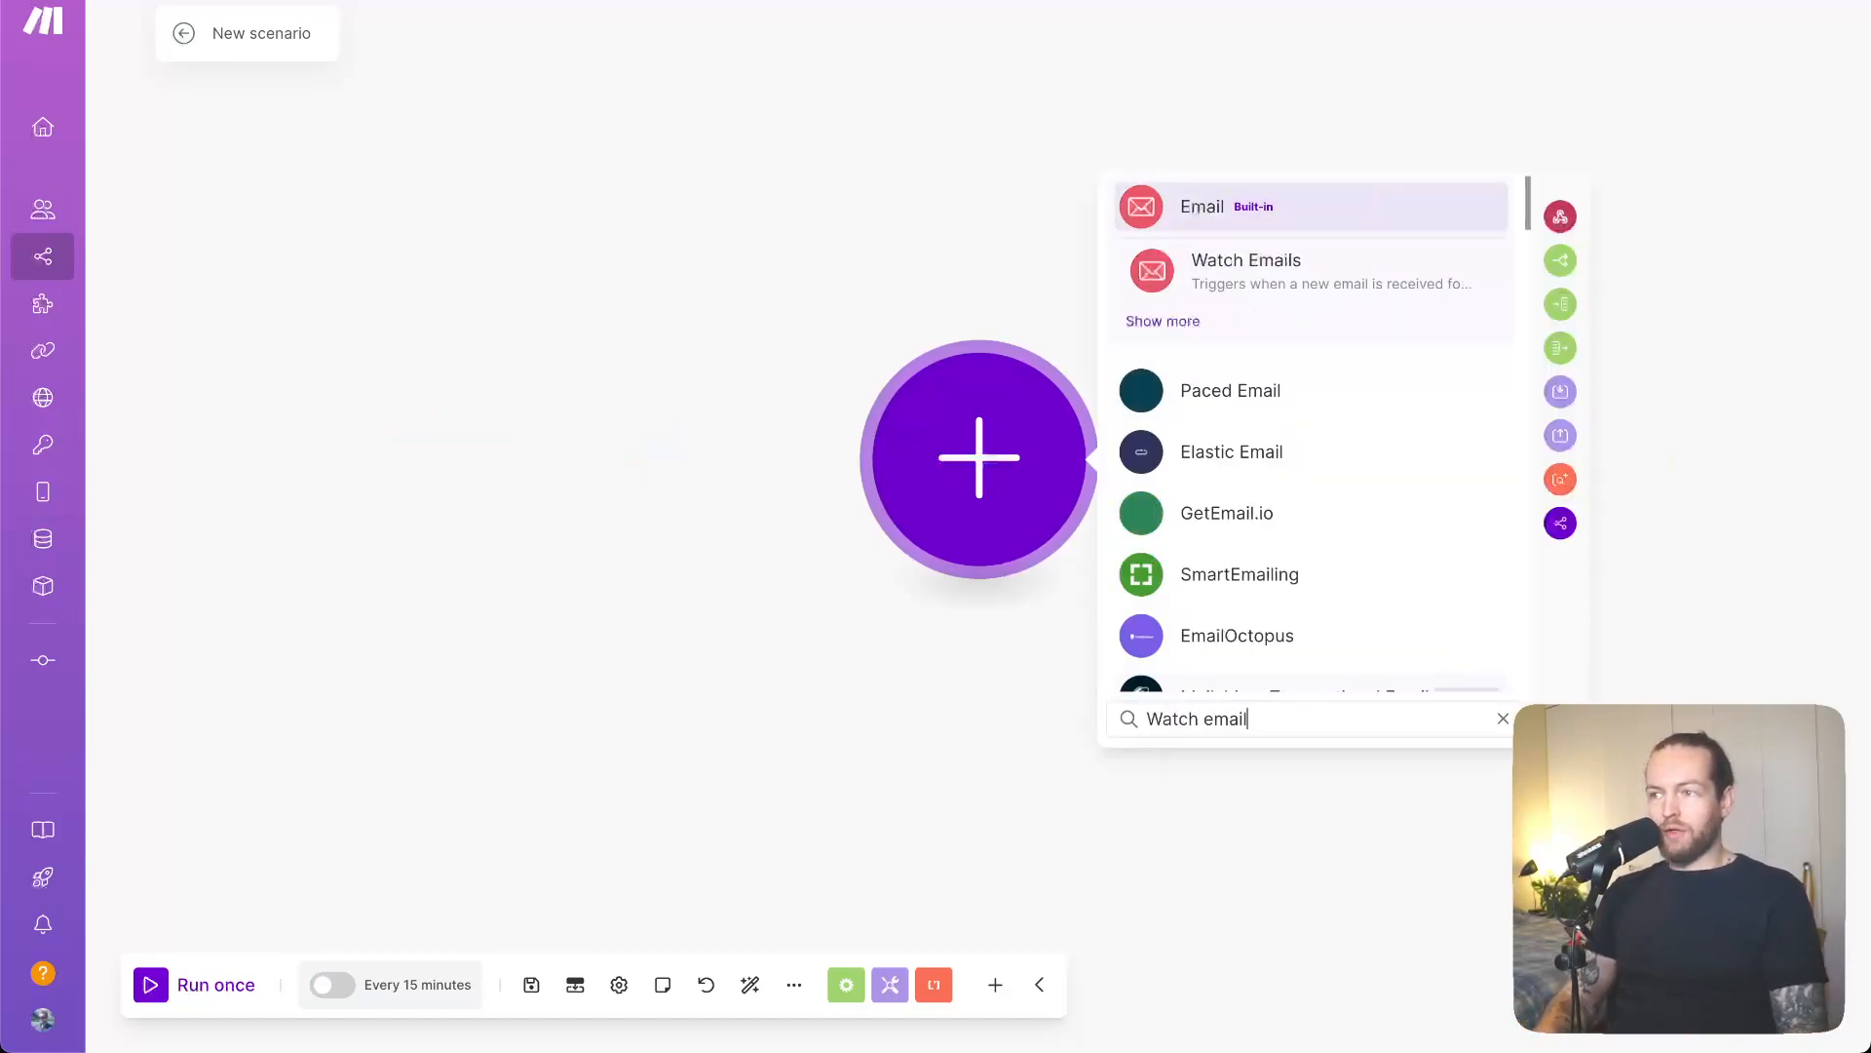
pyautogui.click(1365, 292)
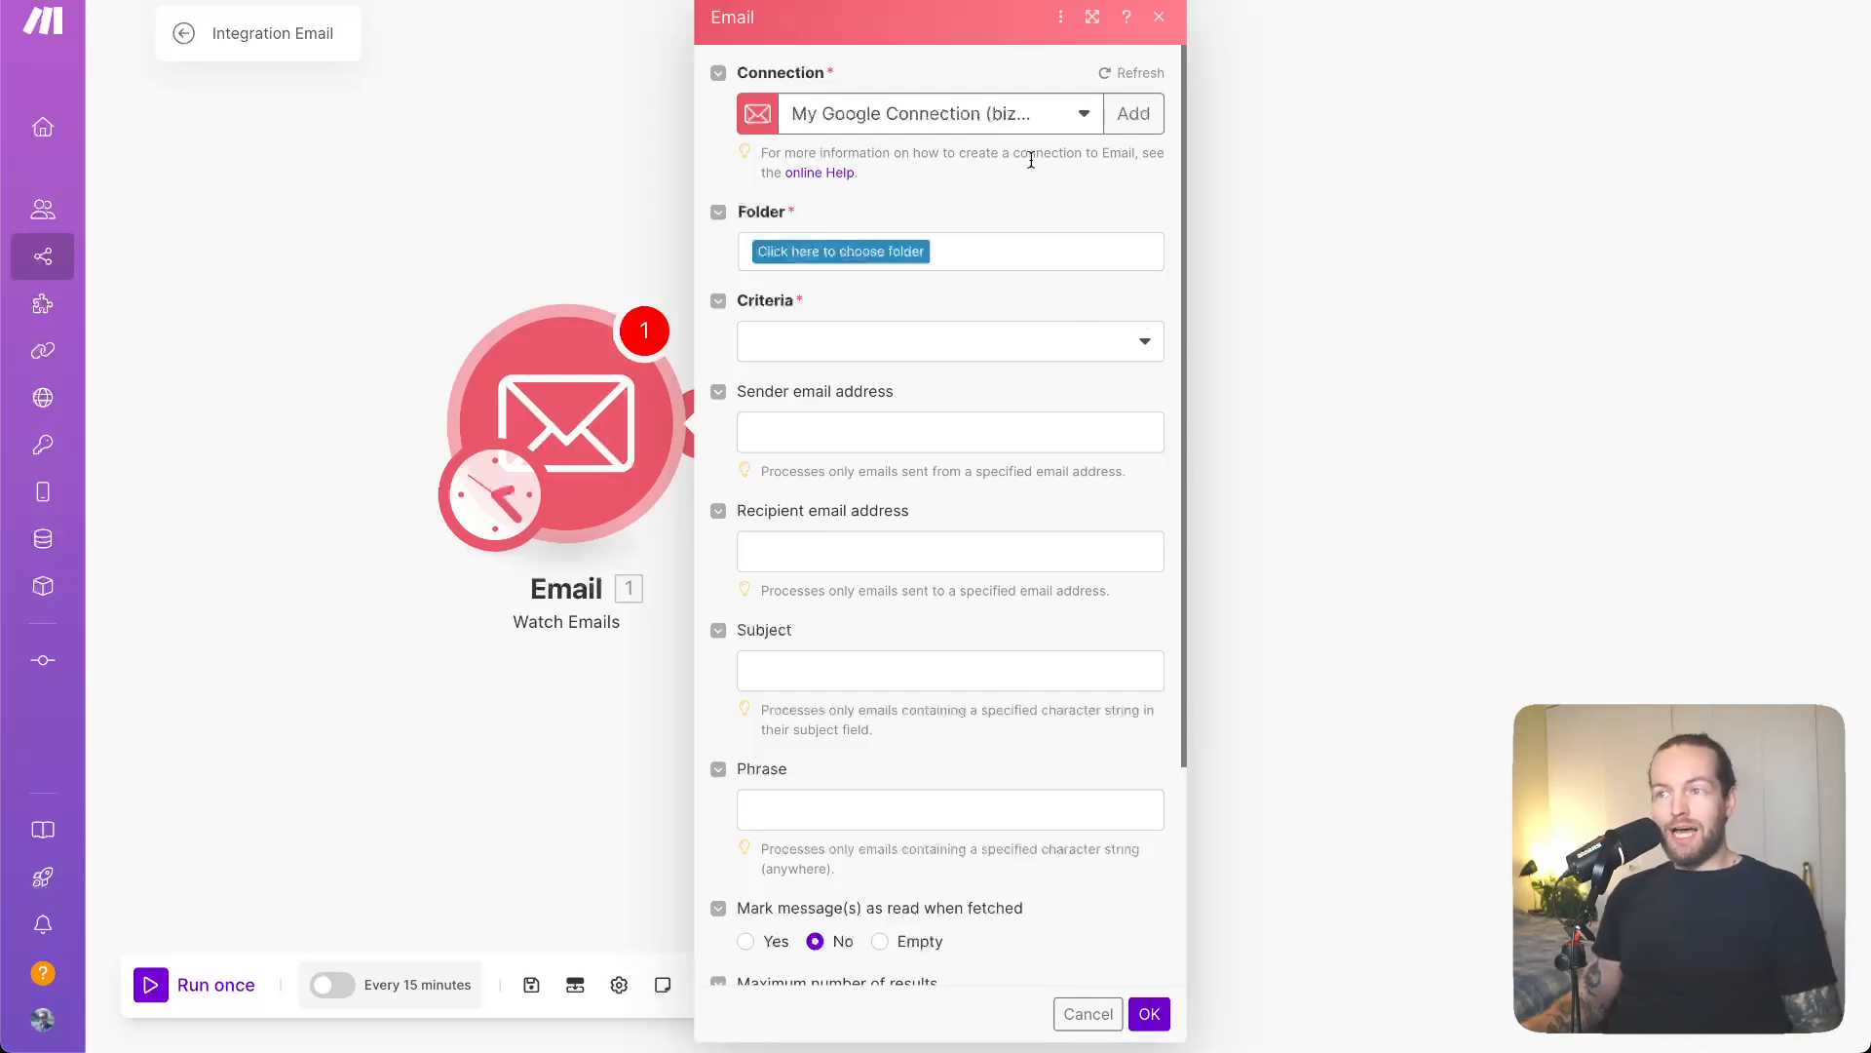
pyautogui.click(1085, 130)
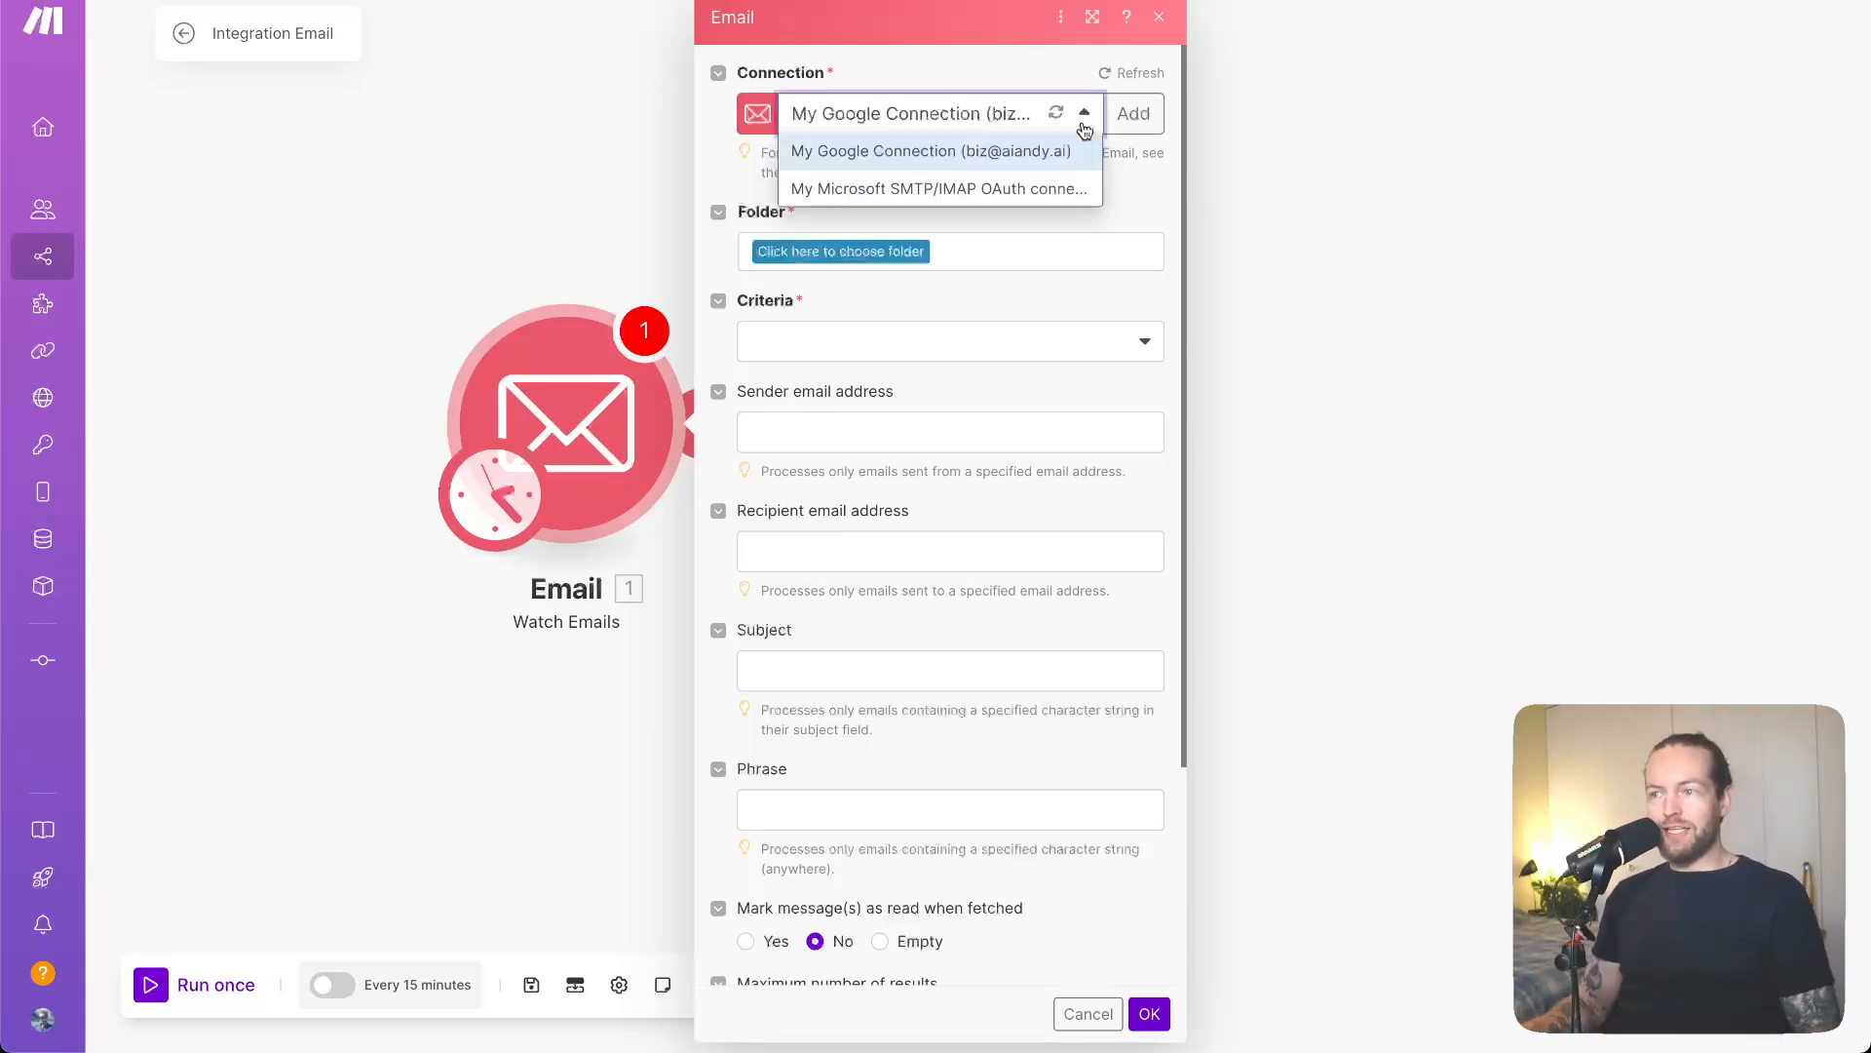
pyautogui.click(1014, 190)
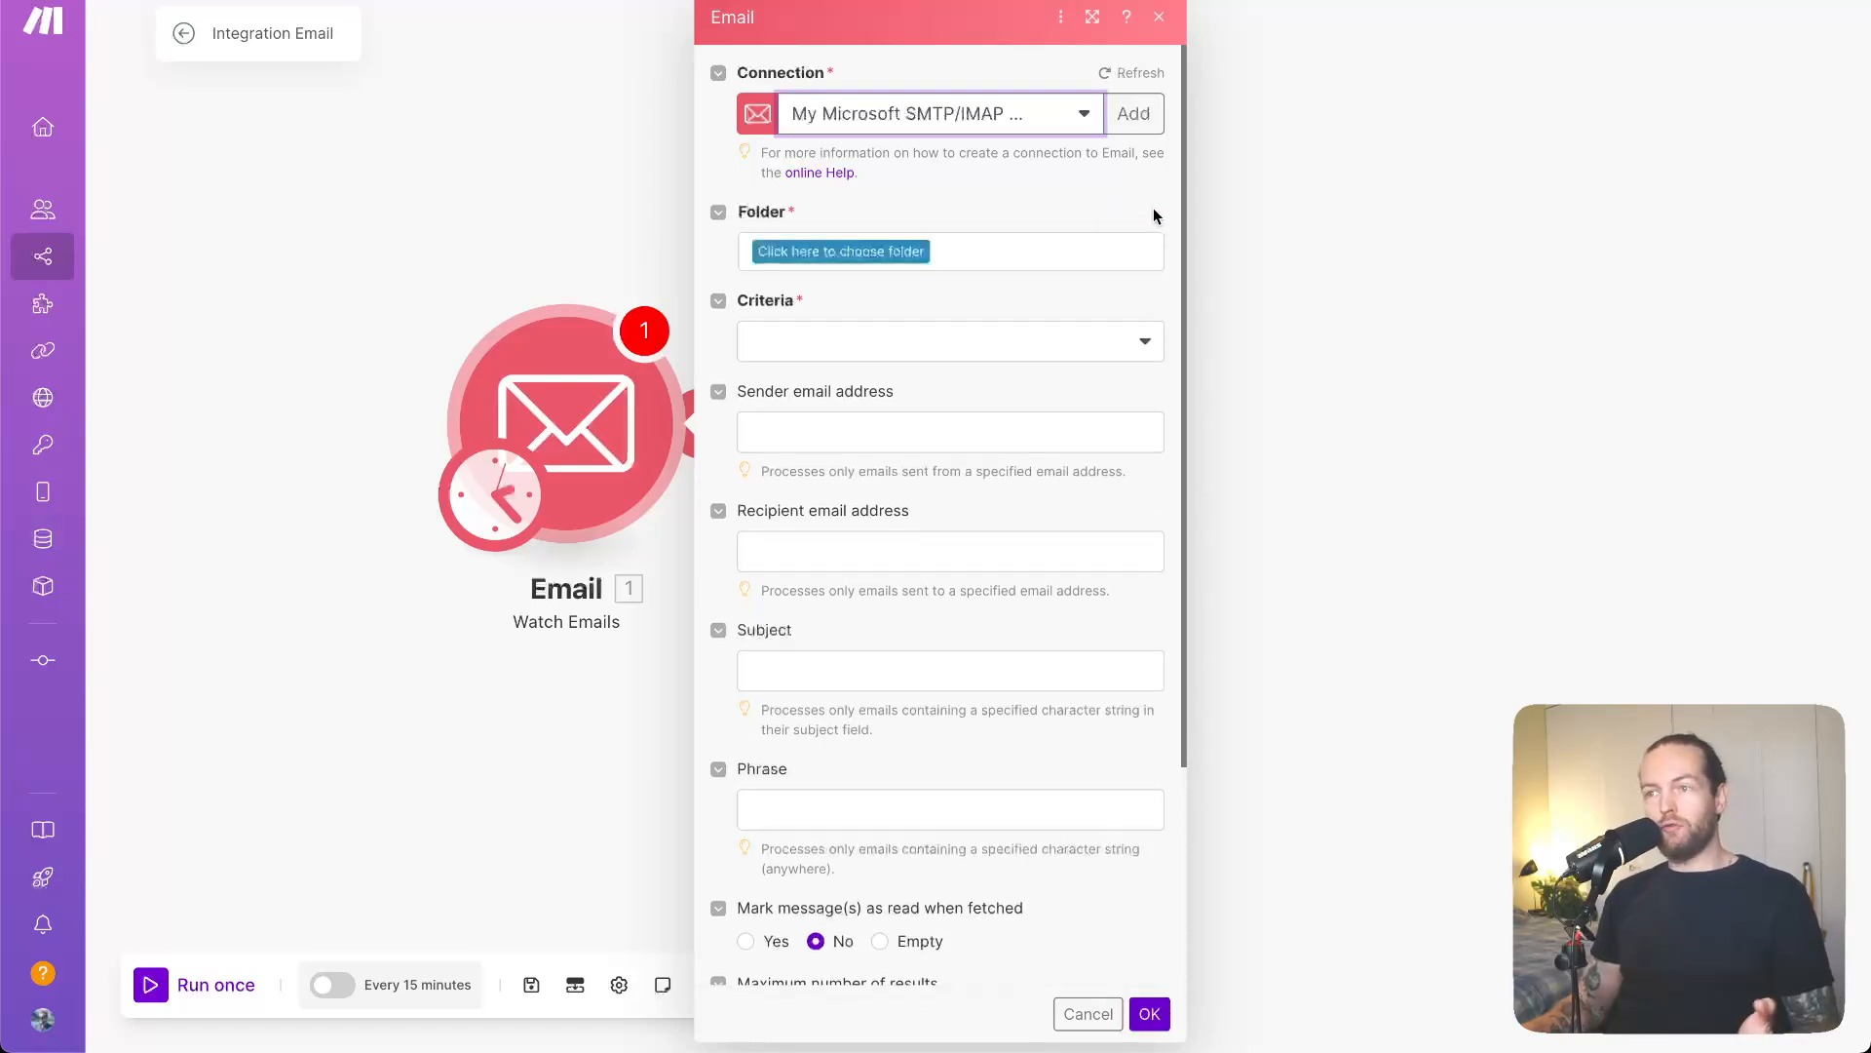
pyautogui.click(801, 256)
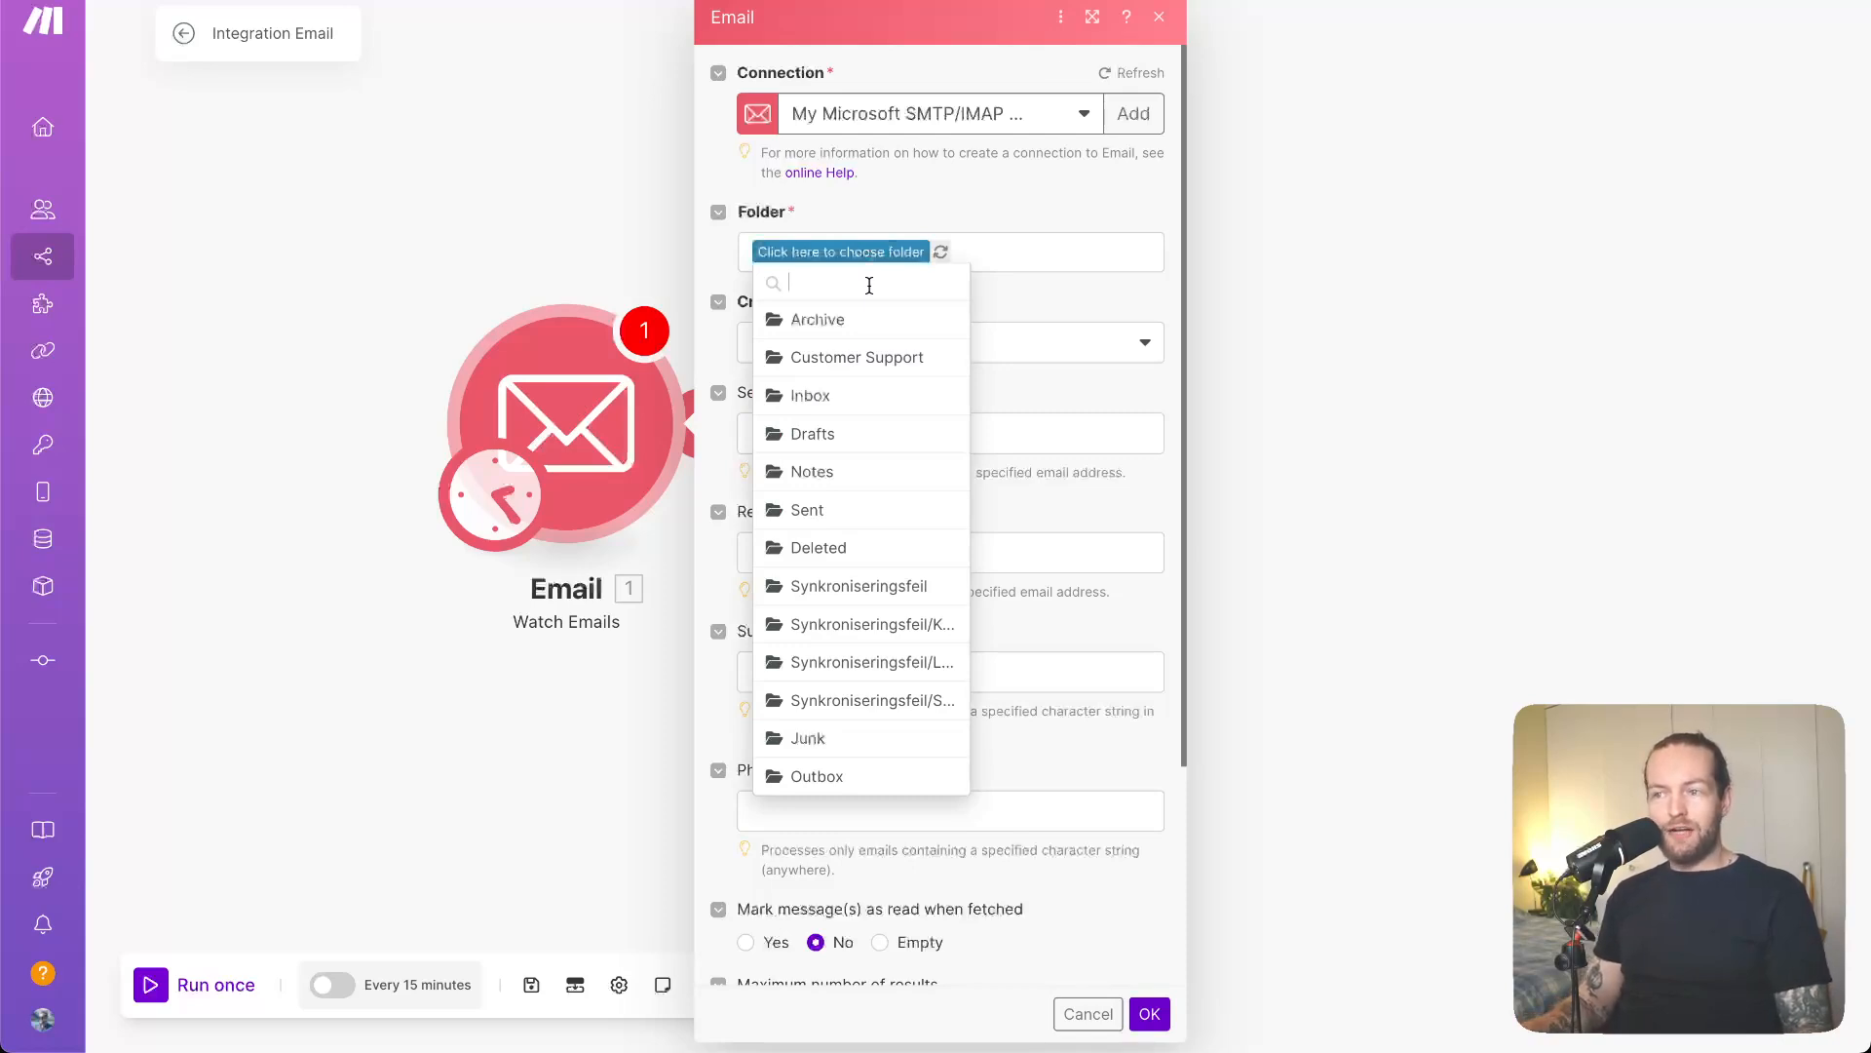
# - Watch all emails in the Customer Support folder whose subject contains 'Support'
pyautogui.click(882, 359)
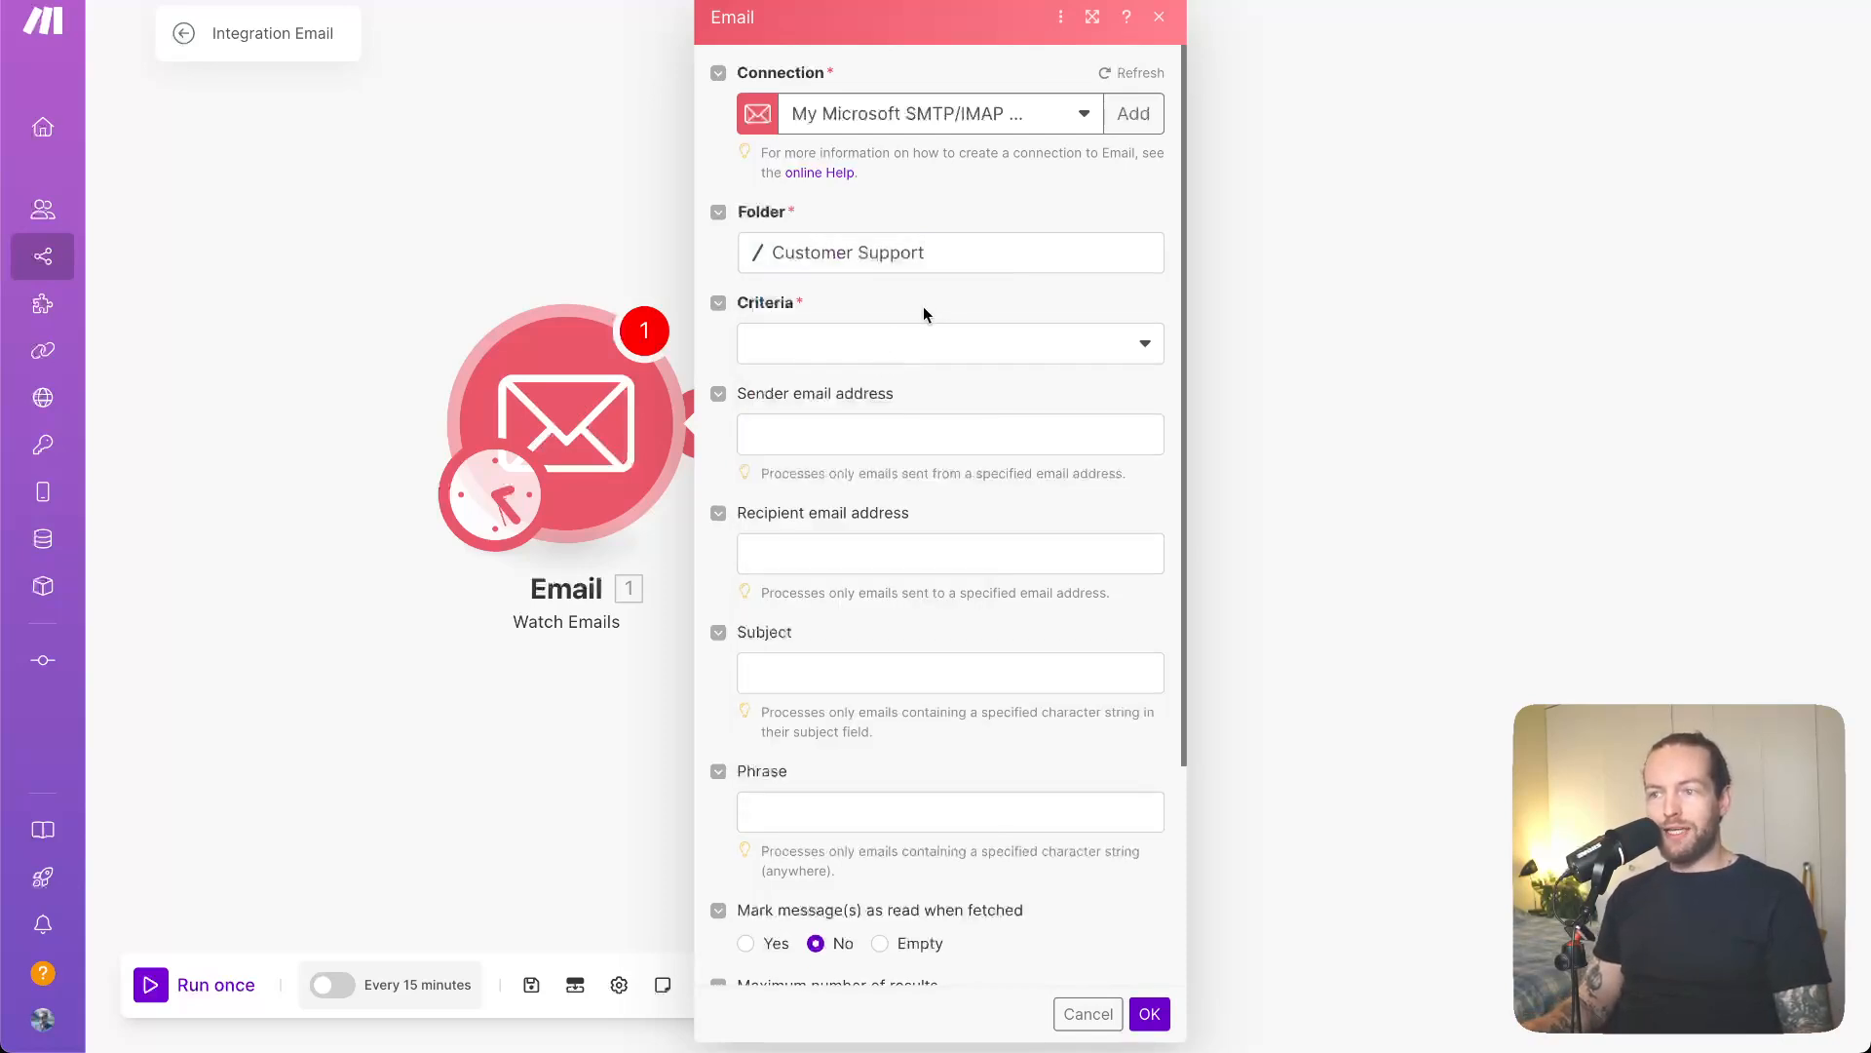
pyautogui.click(906, 362)
pyautogui.click(812, 388)
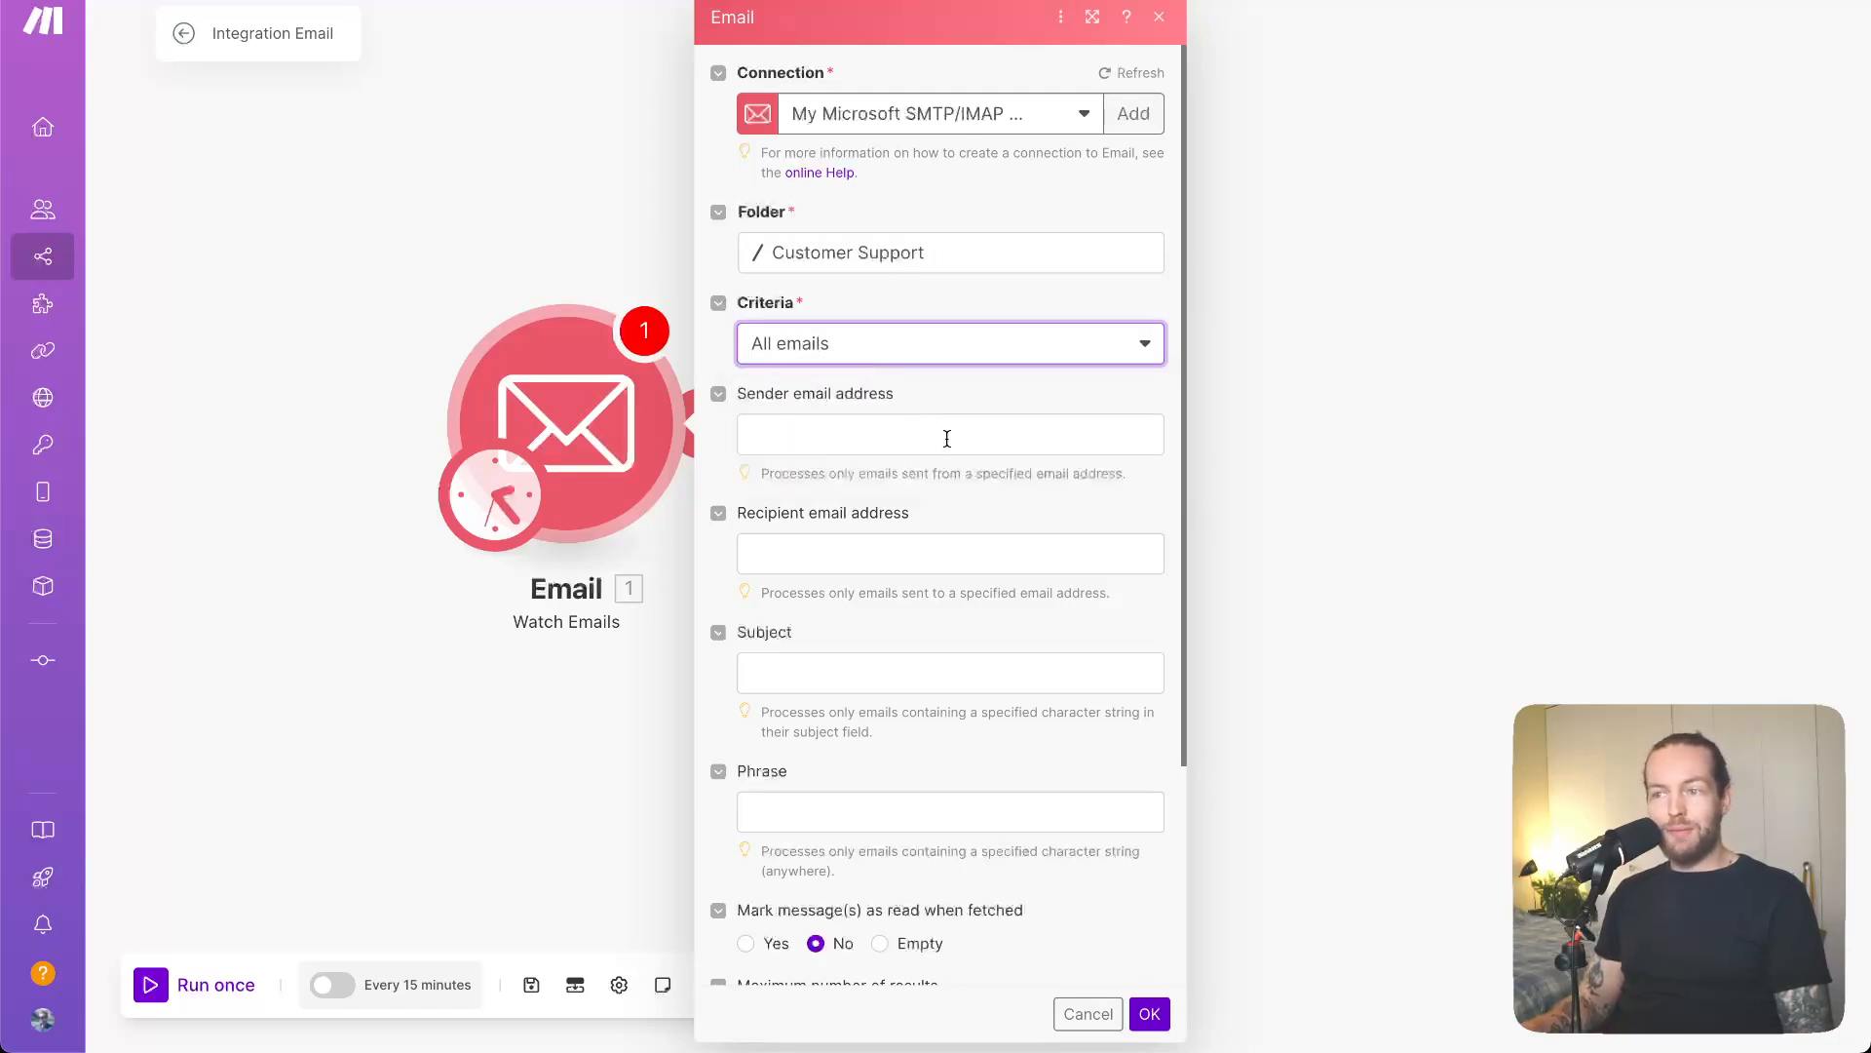
pyautogui.scroll(-3, 946, 438)
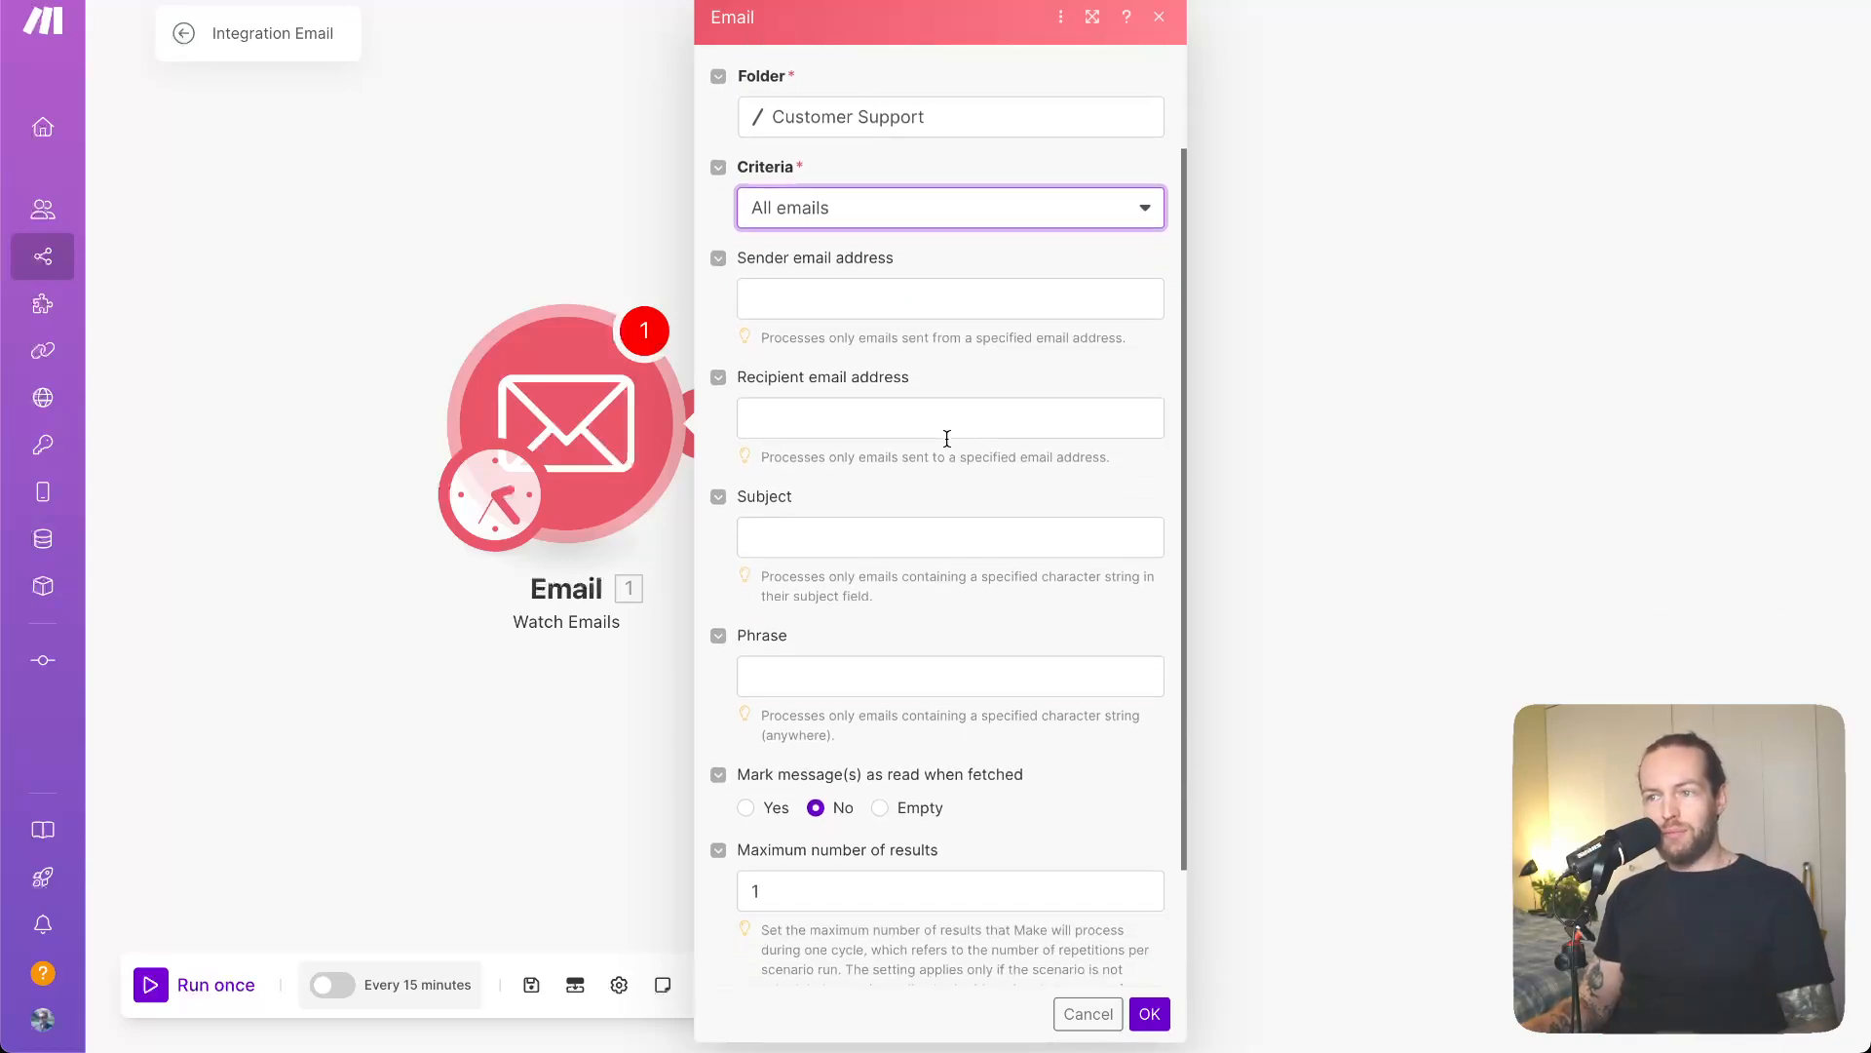
pyautogui.scroll(-2, 947, 439)
pyautogui.click(946, 441)
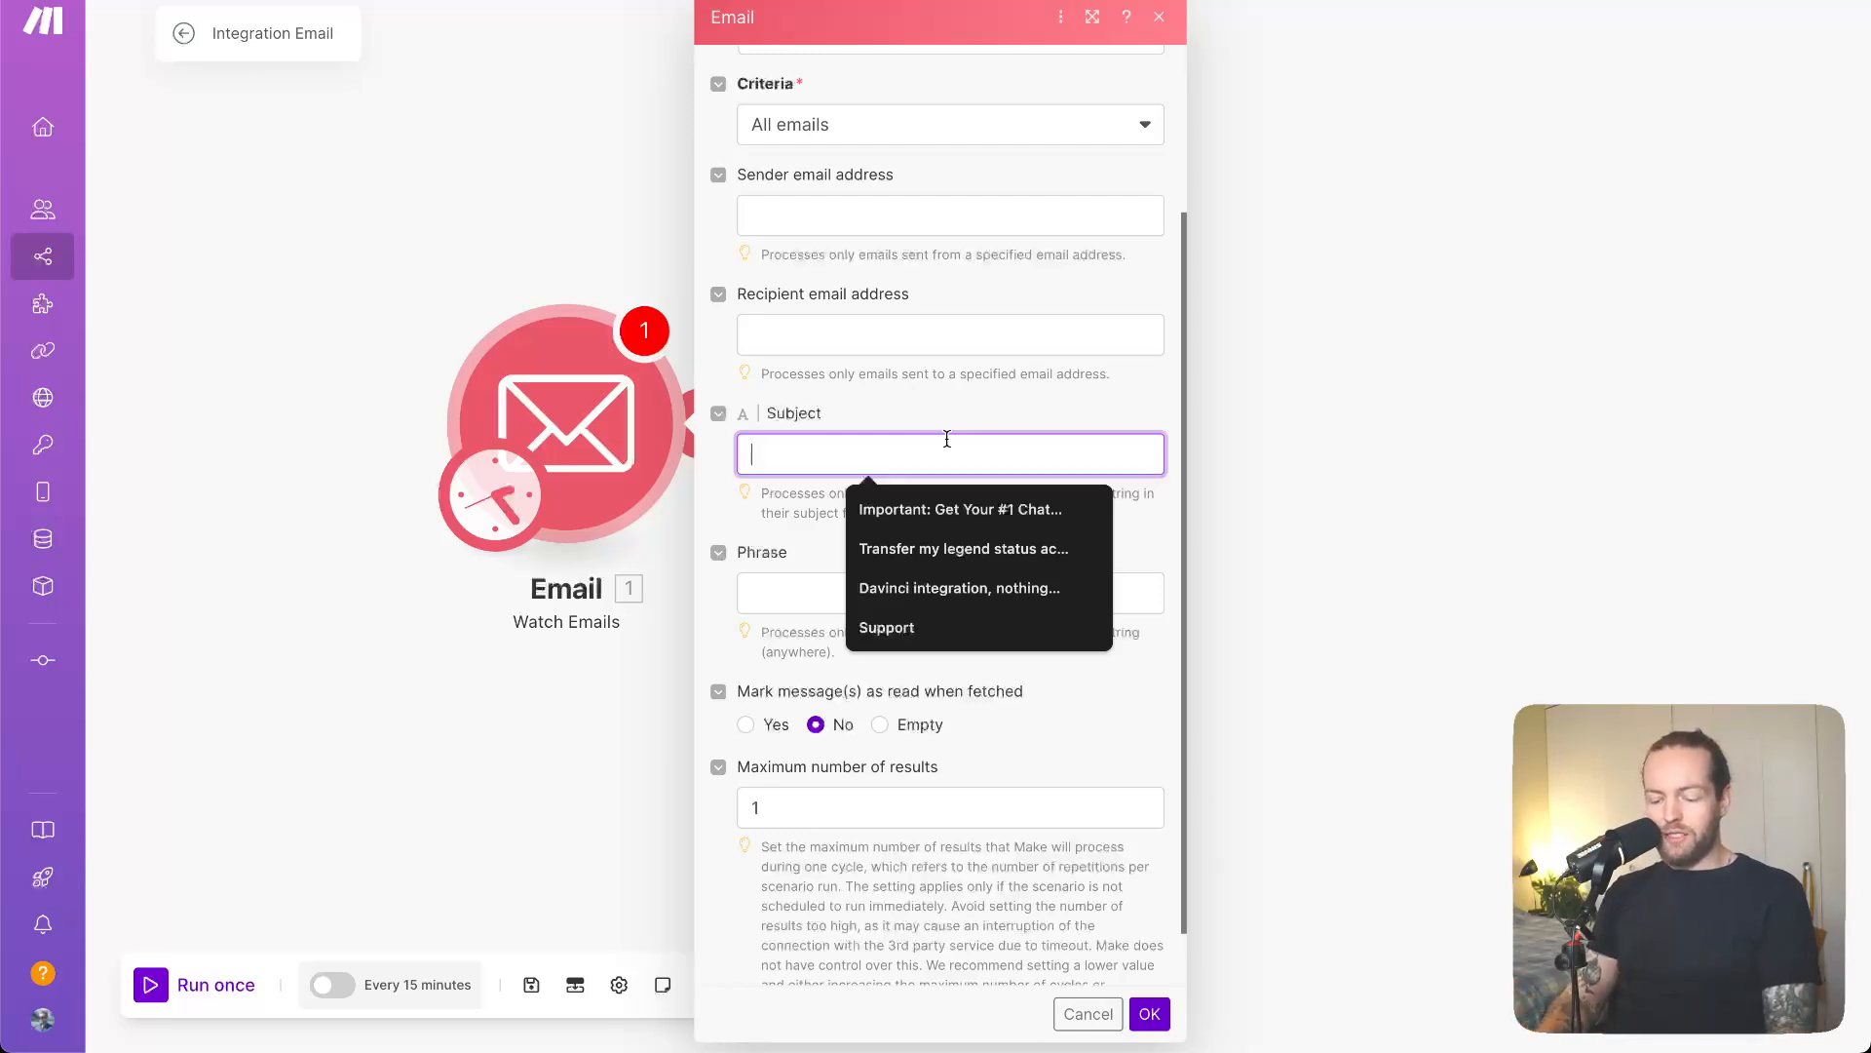
pyautogui.write('S')
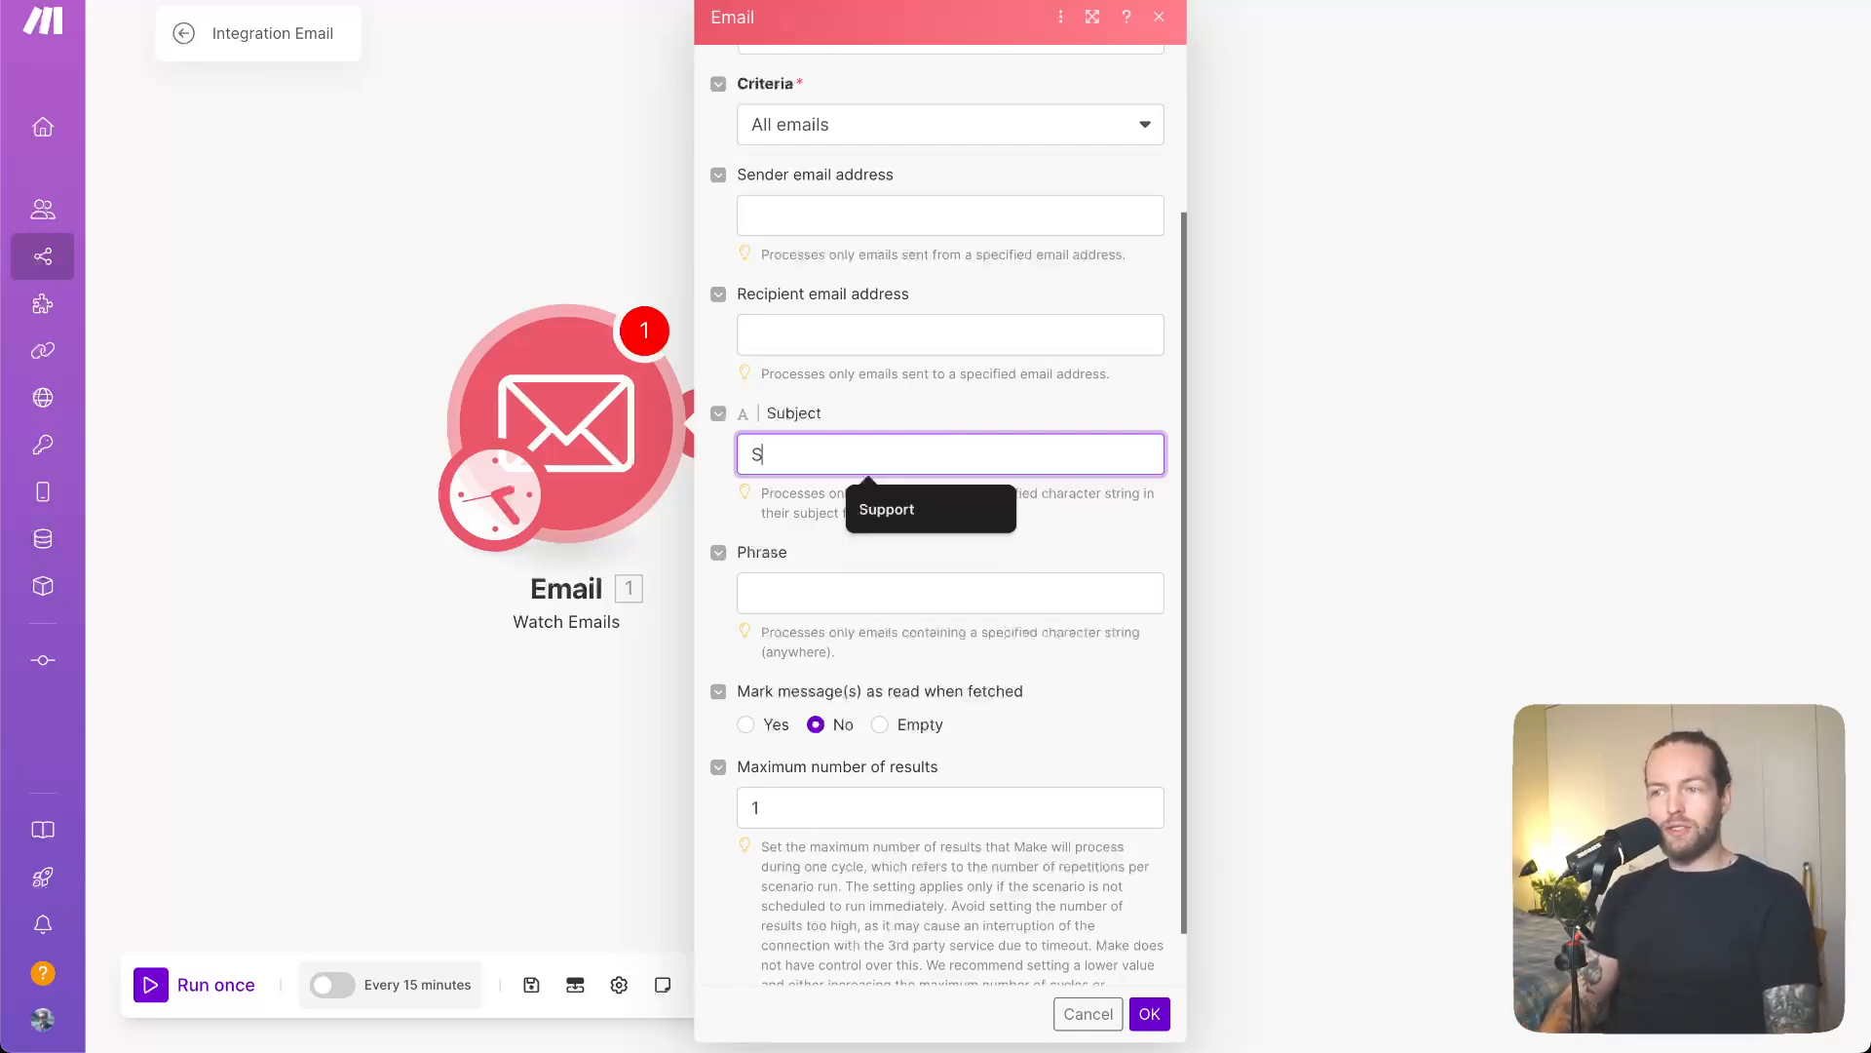
pyautogui.write('upport')
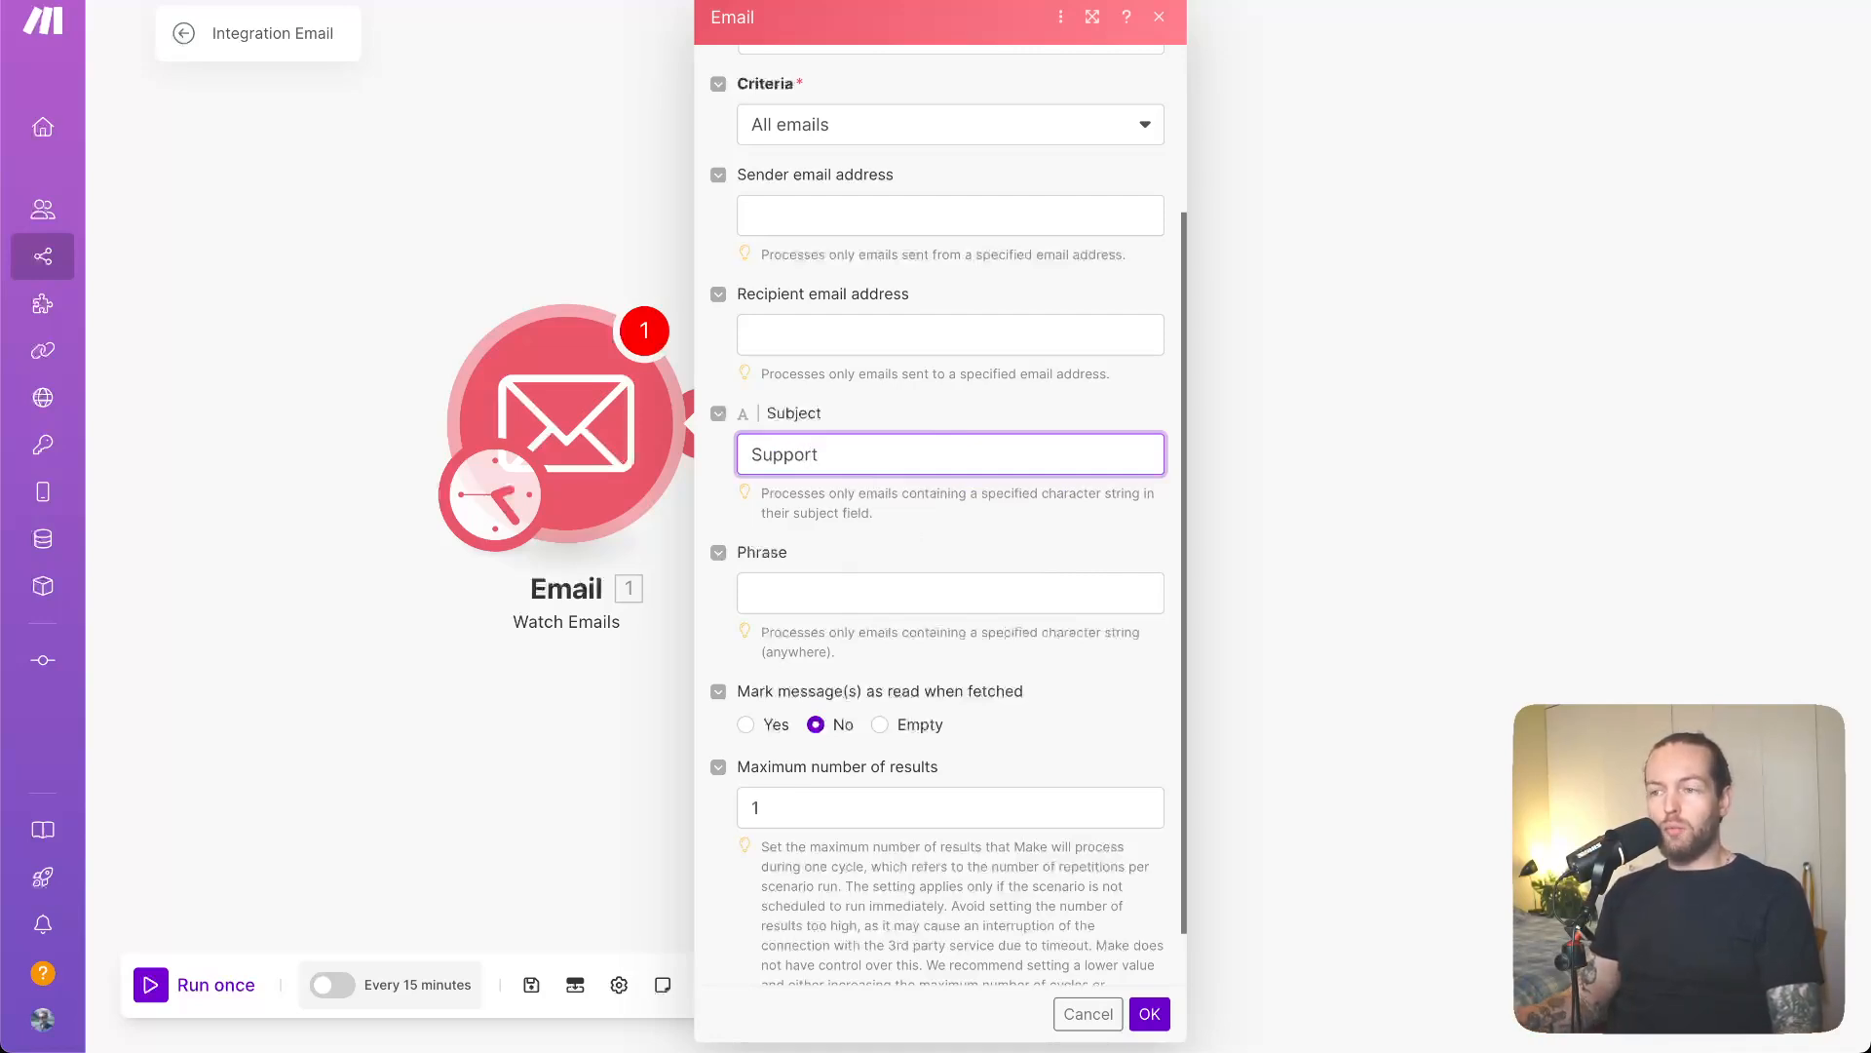
pyautogui.click(1026, 509)
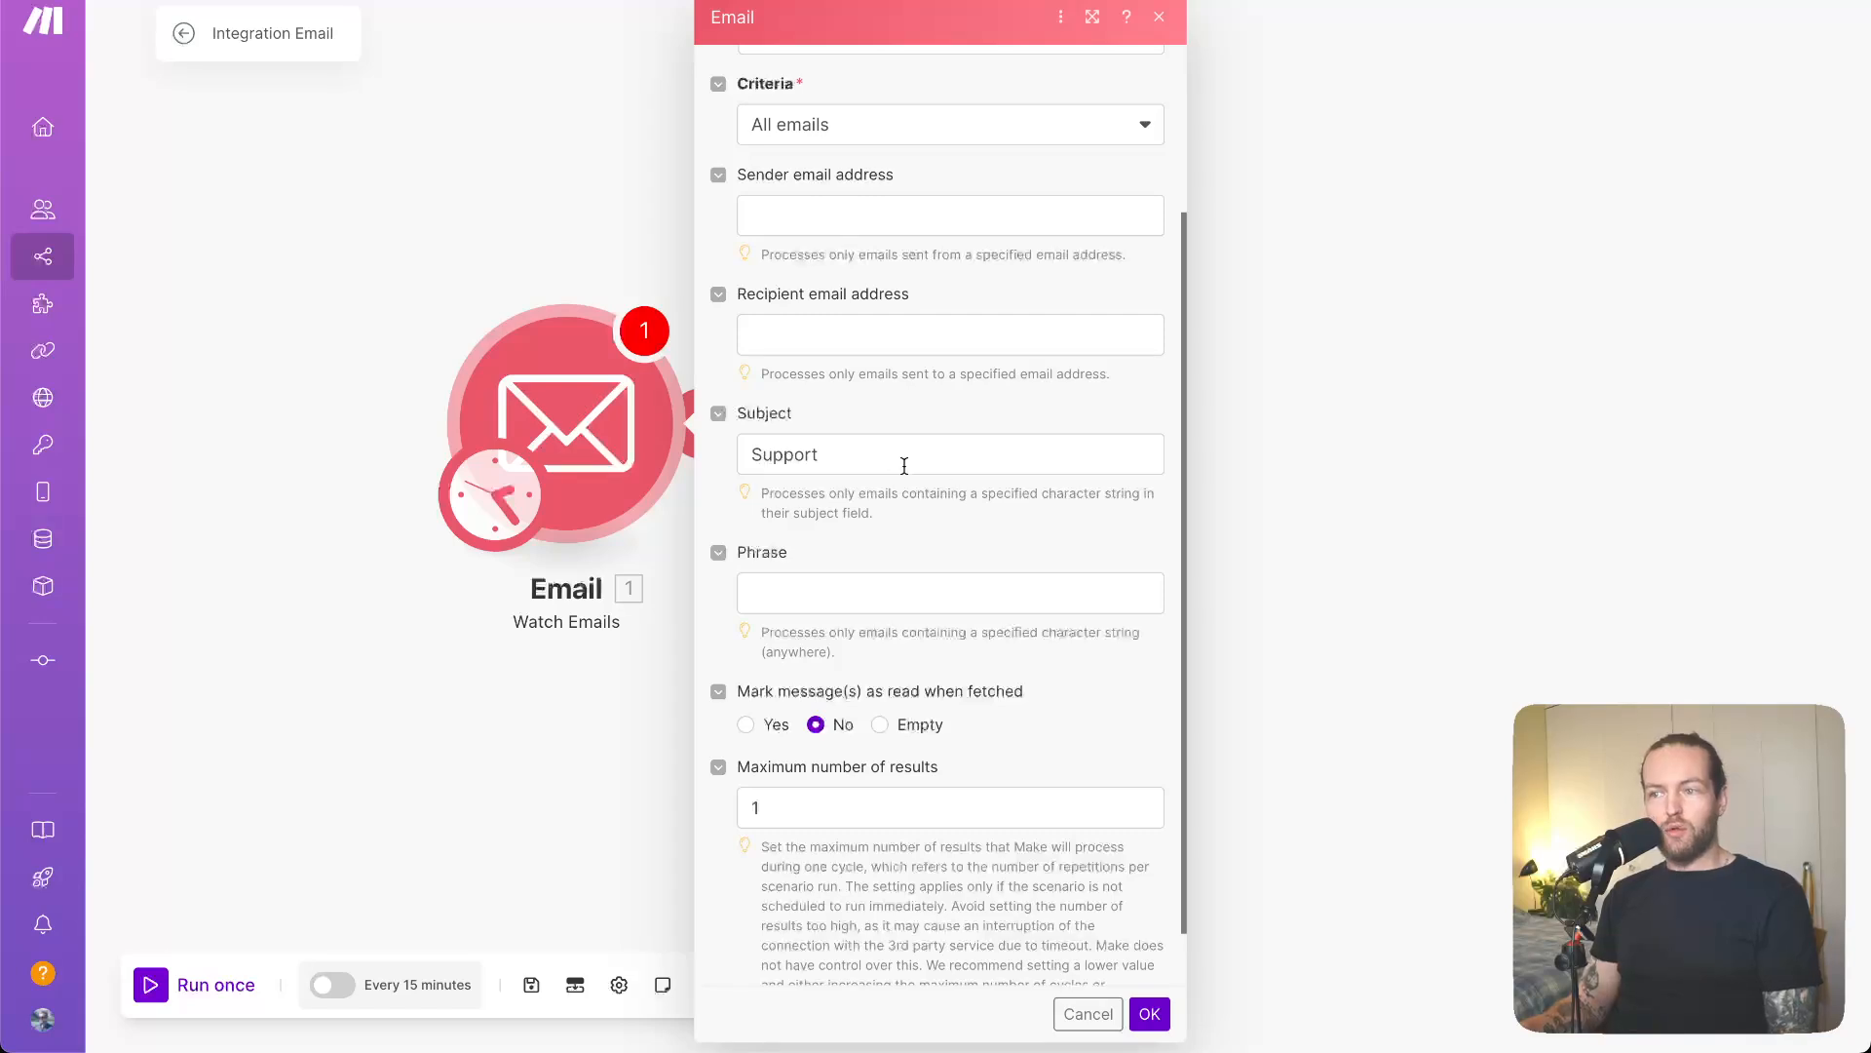
# - Leave the recipient filter empty, keep Maximum results at 1, and save the trigger
pyautogui.click(889, 326)
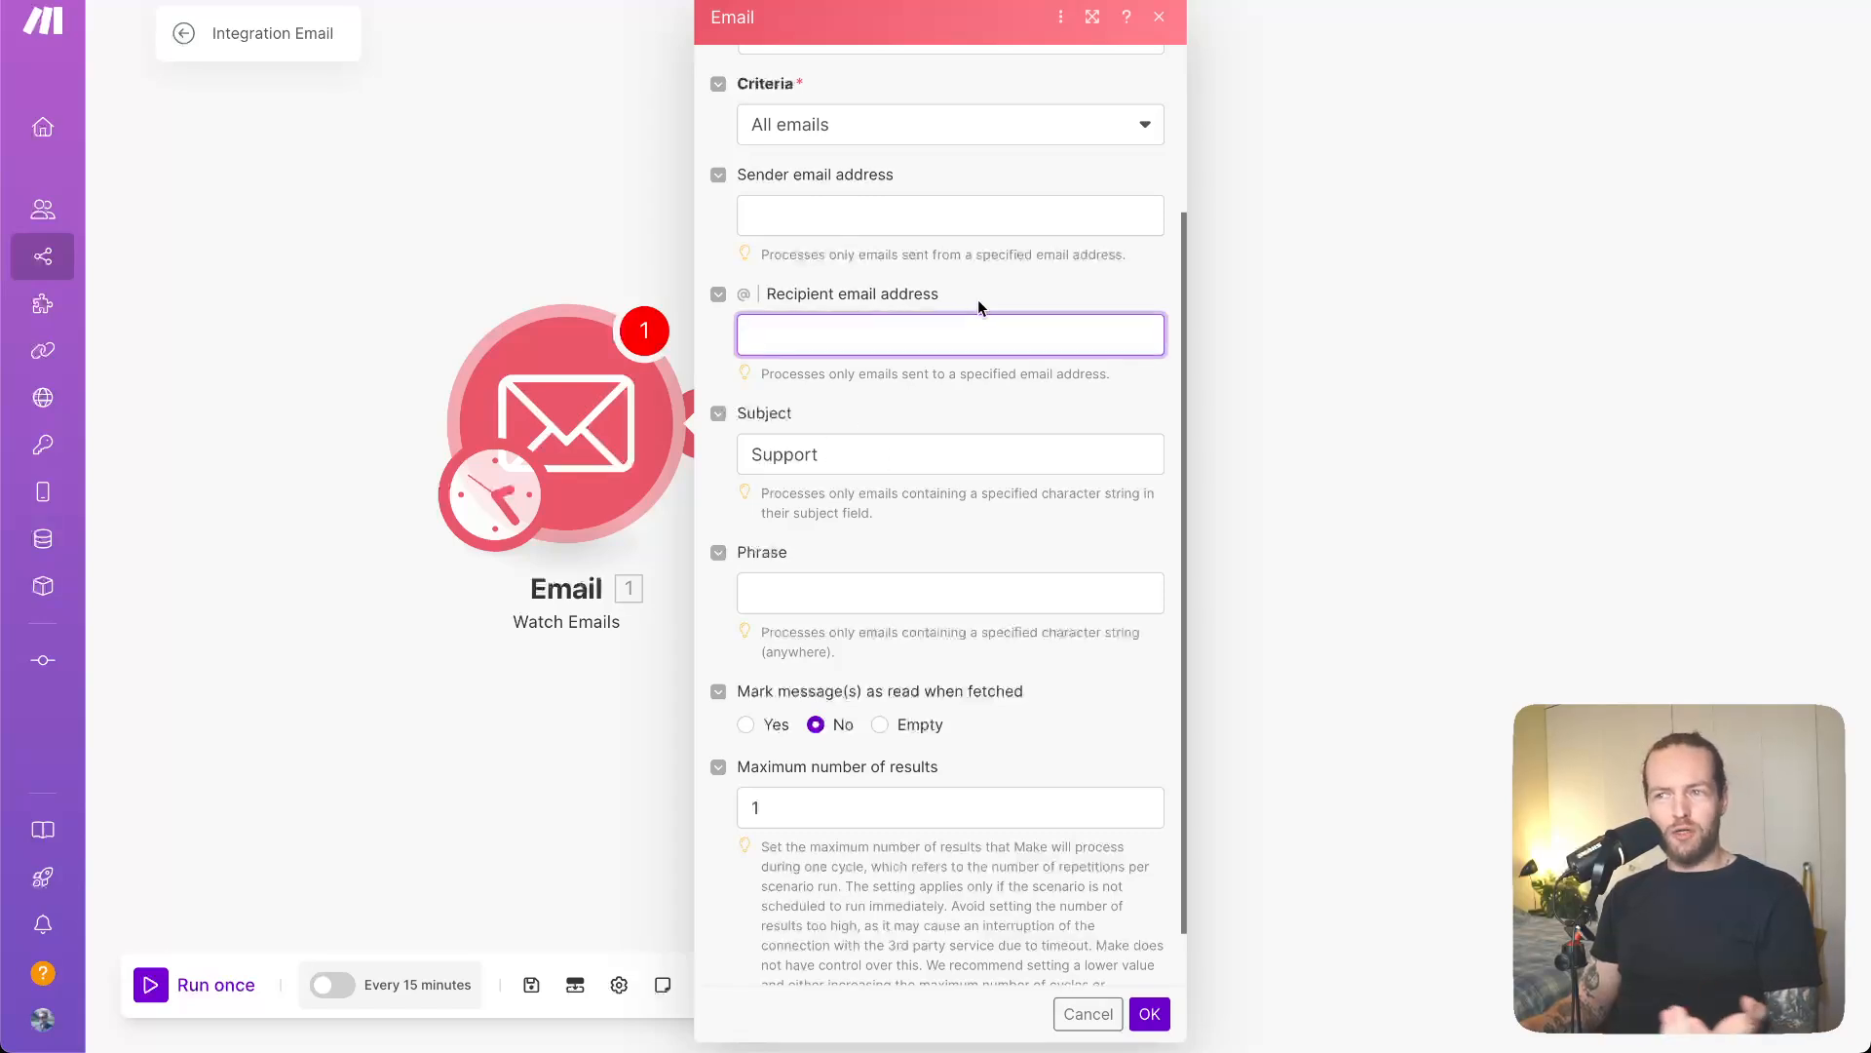
pyautogui.scroll(-1, 978, 300)
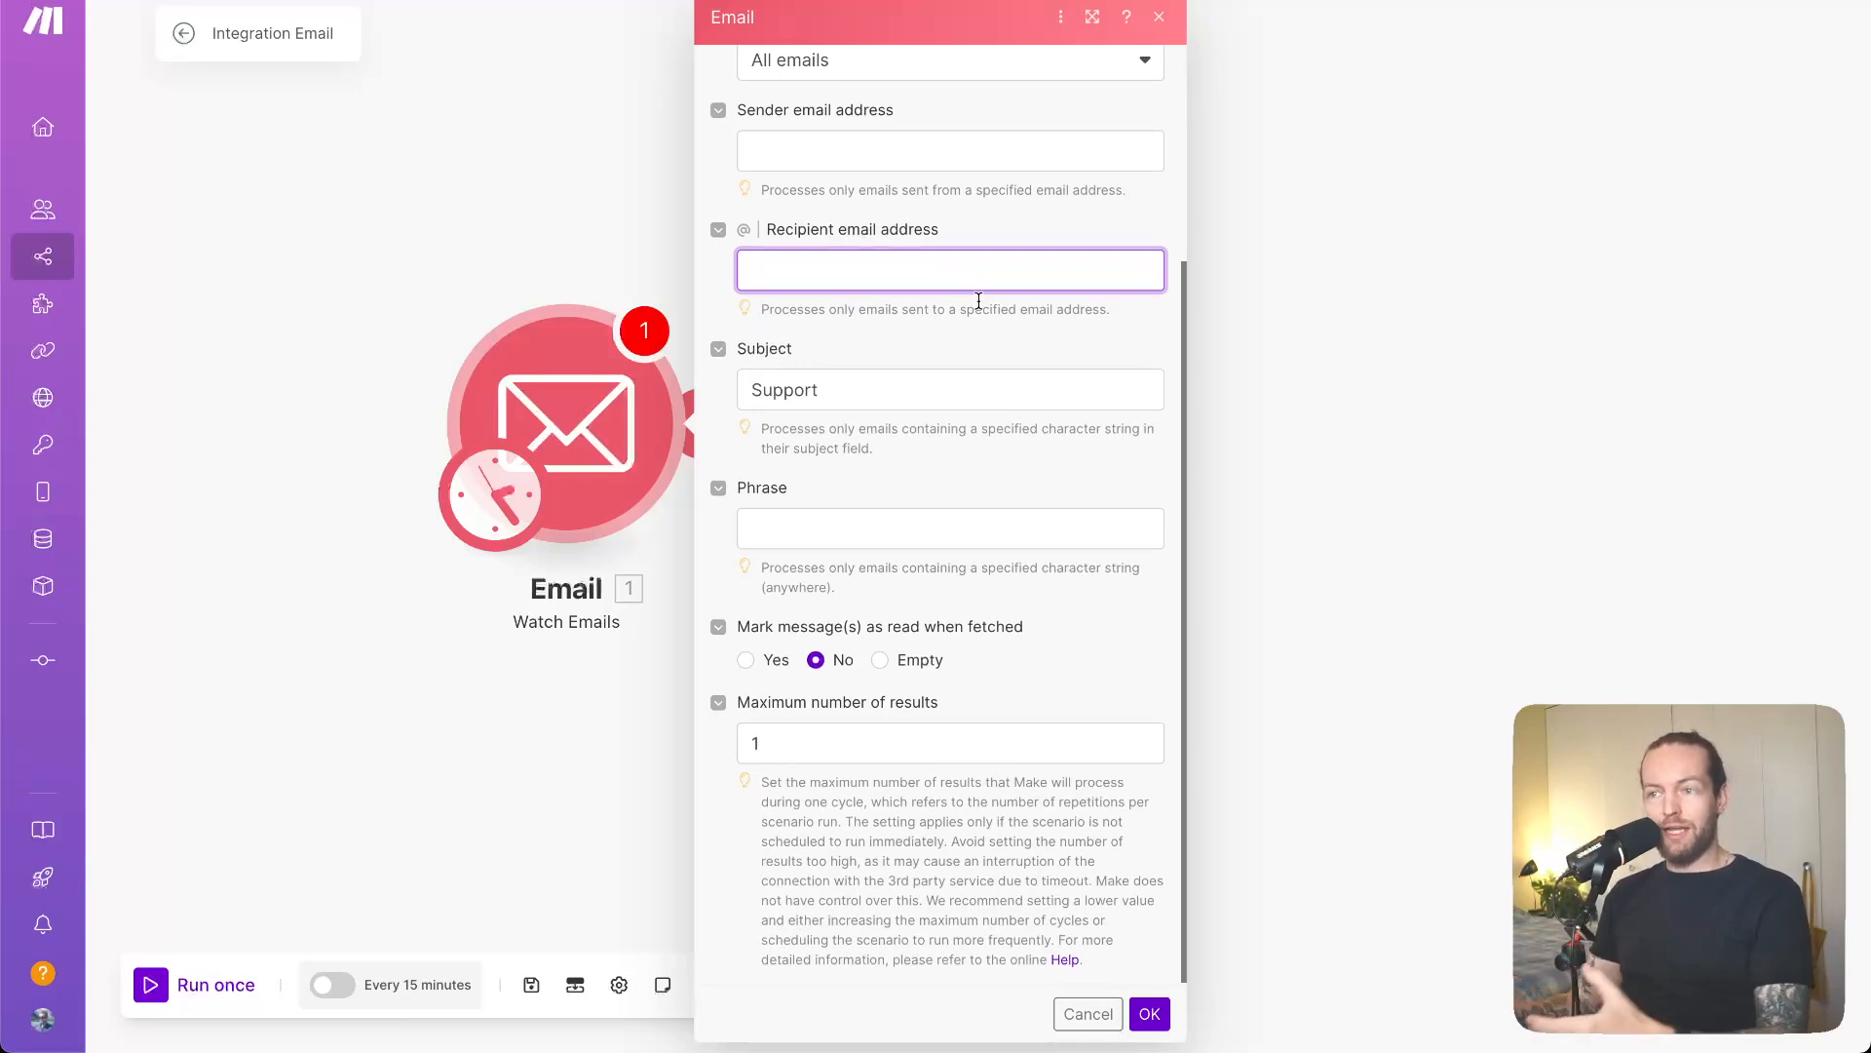
pyautogui.click(978, 300)
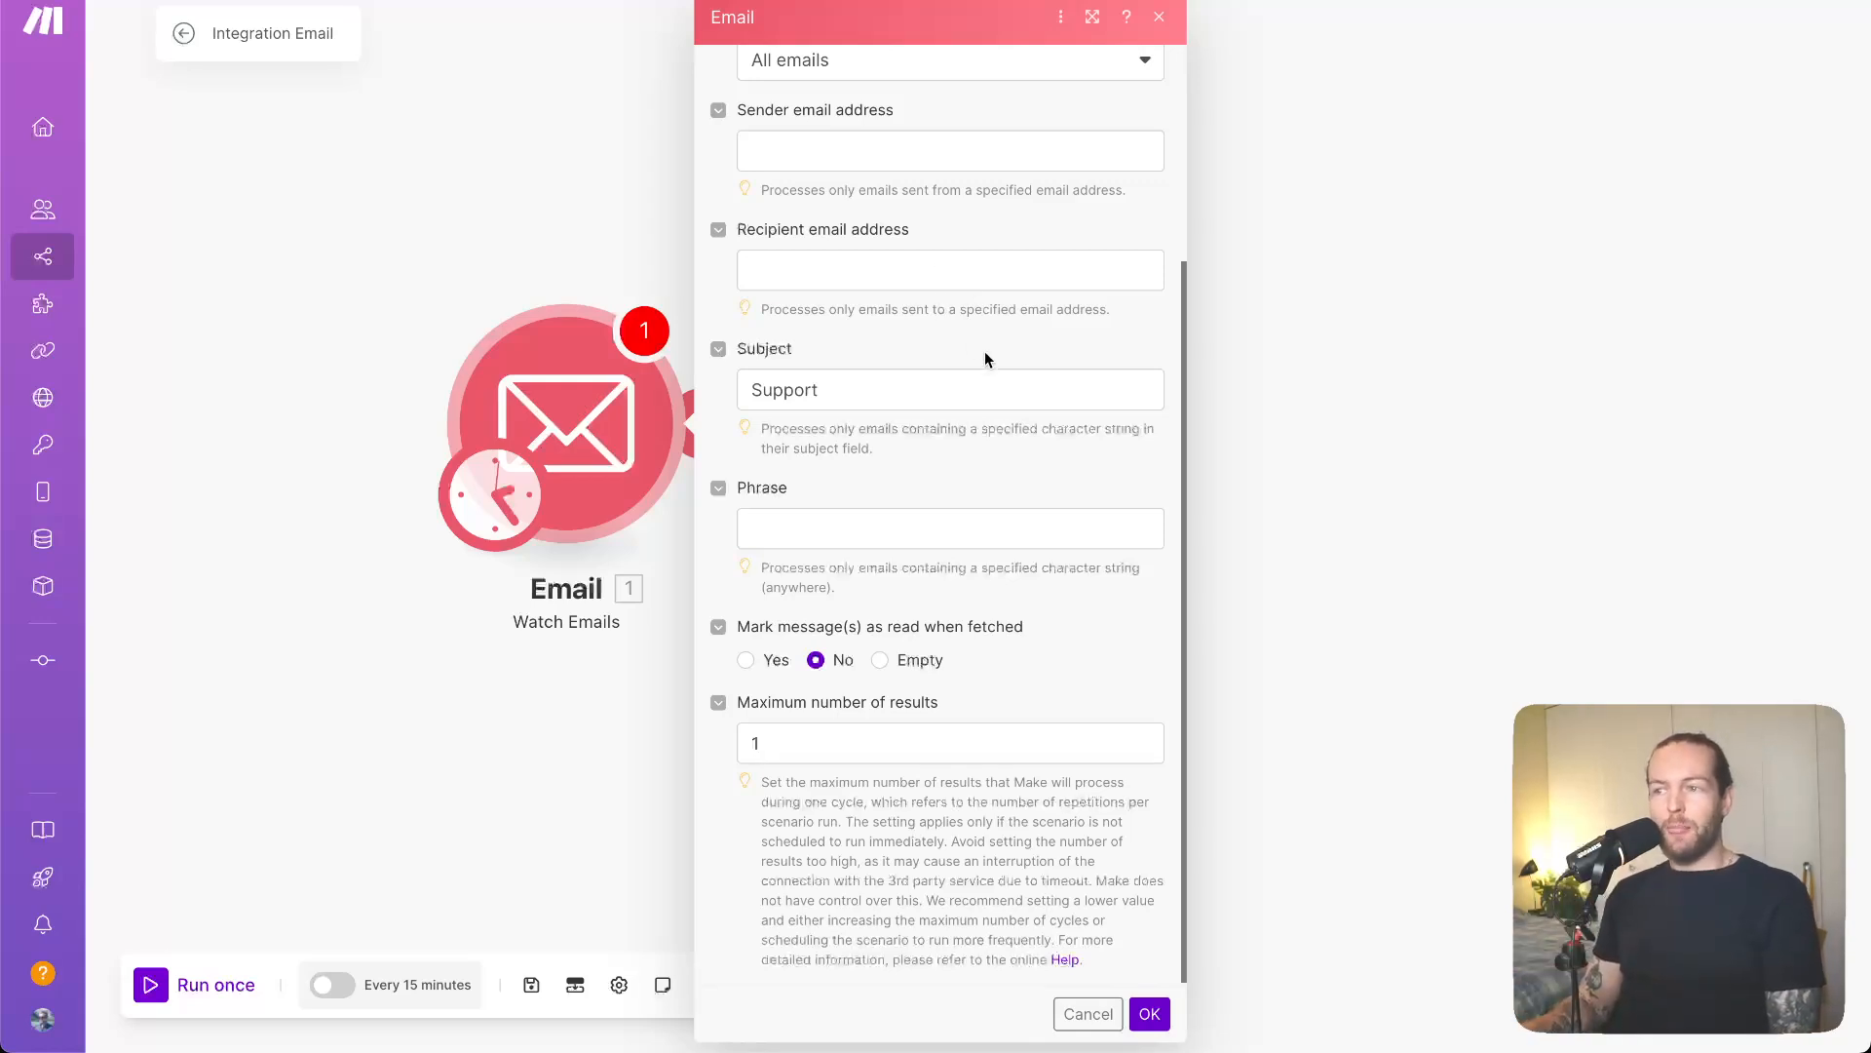
pyautogui.scroll(-1, 984, 351)
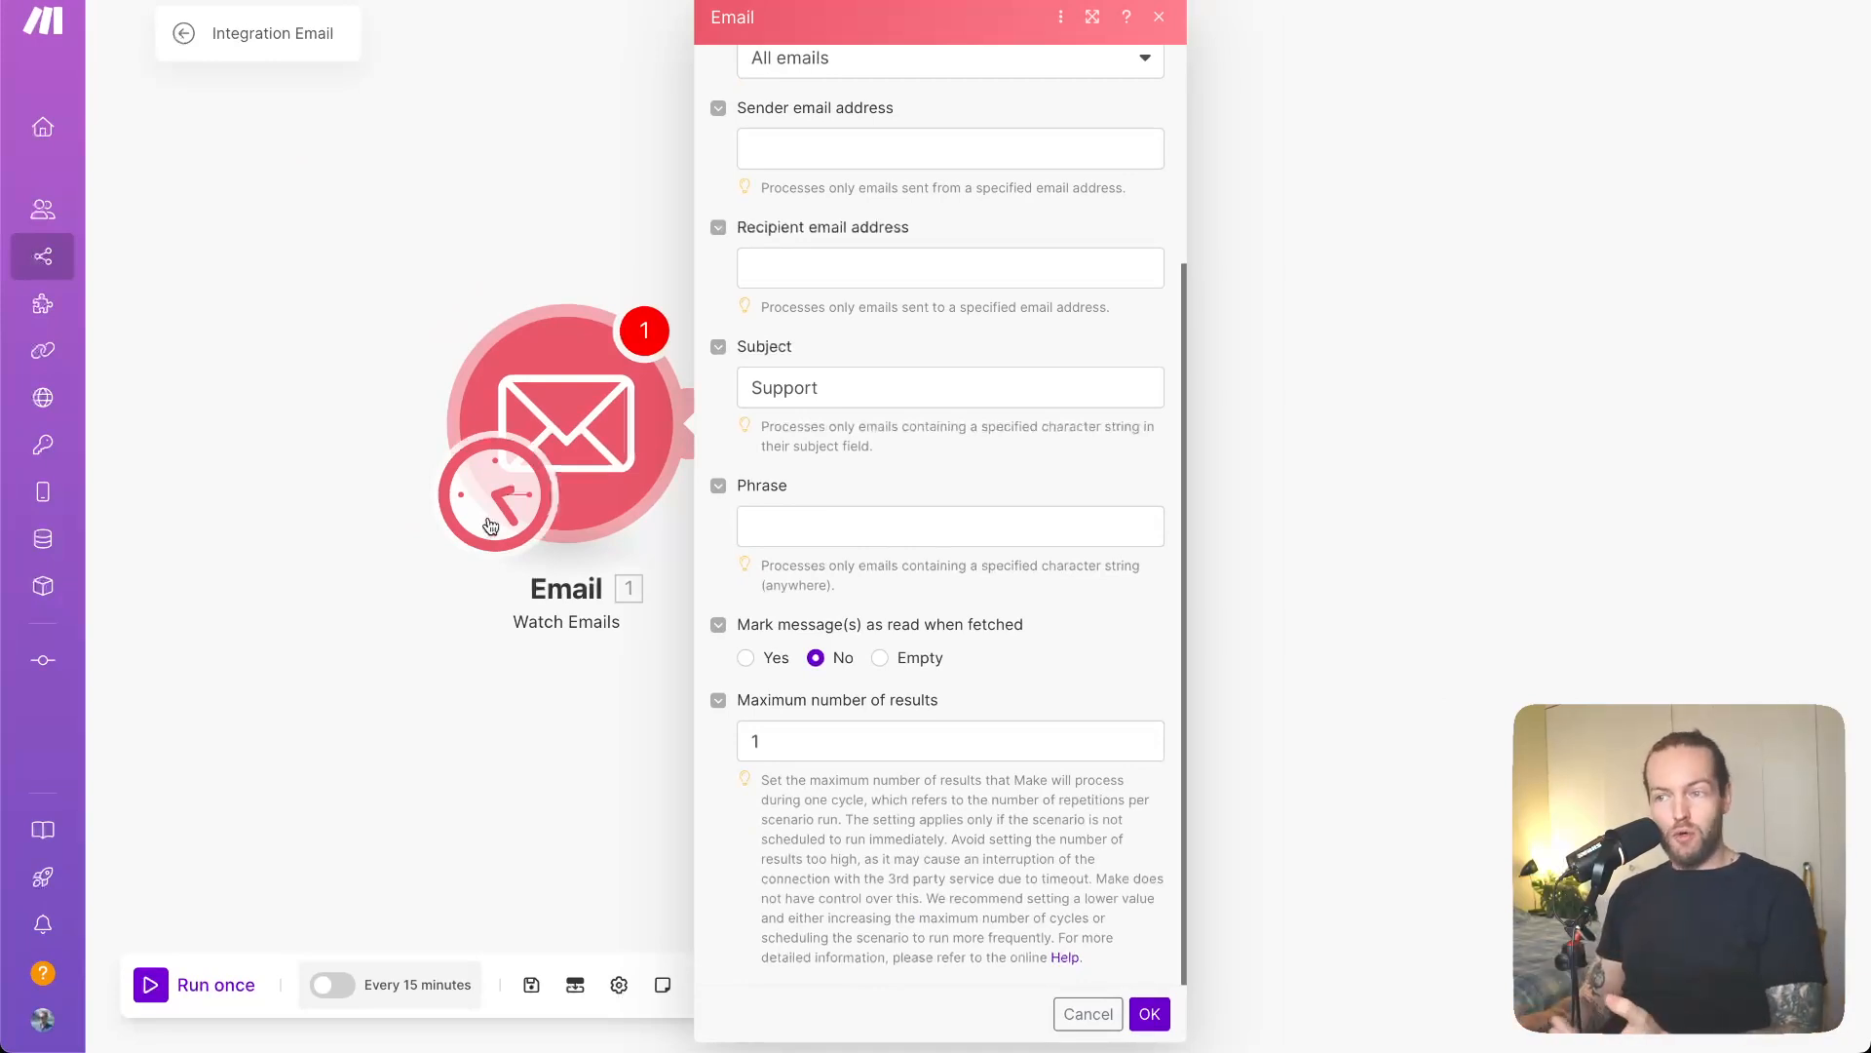
pyautogui.click(904, 751)
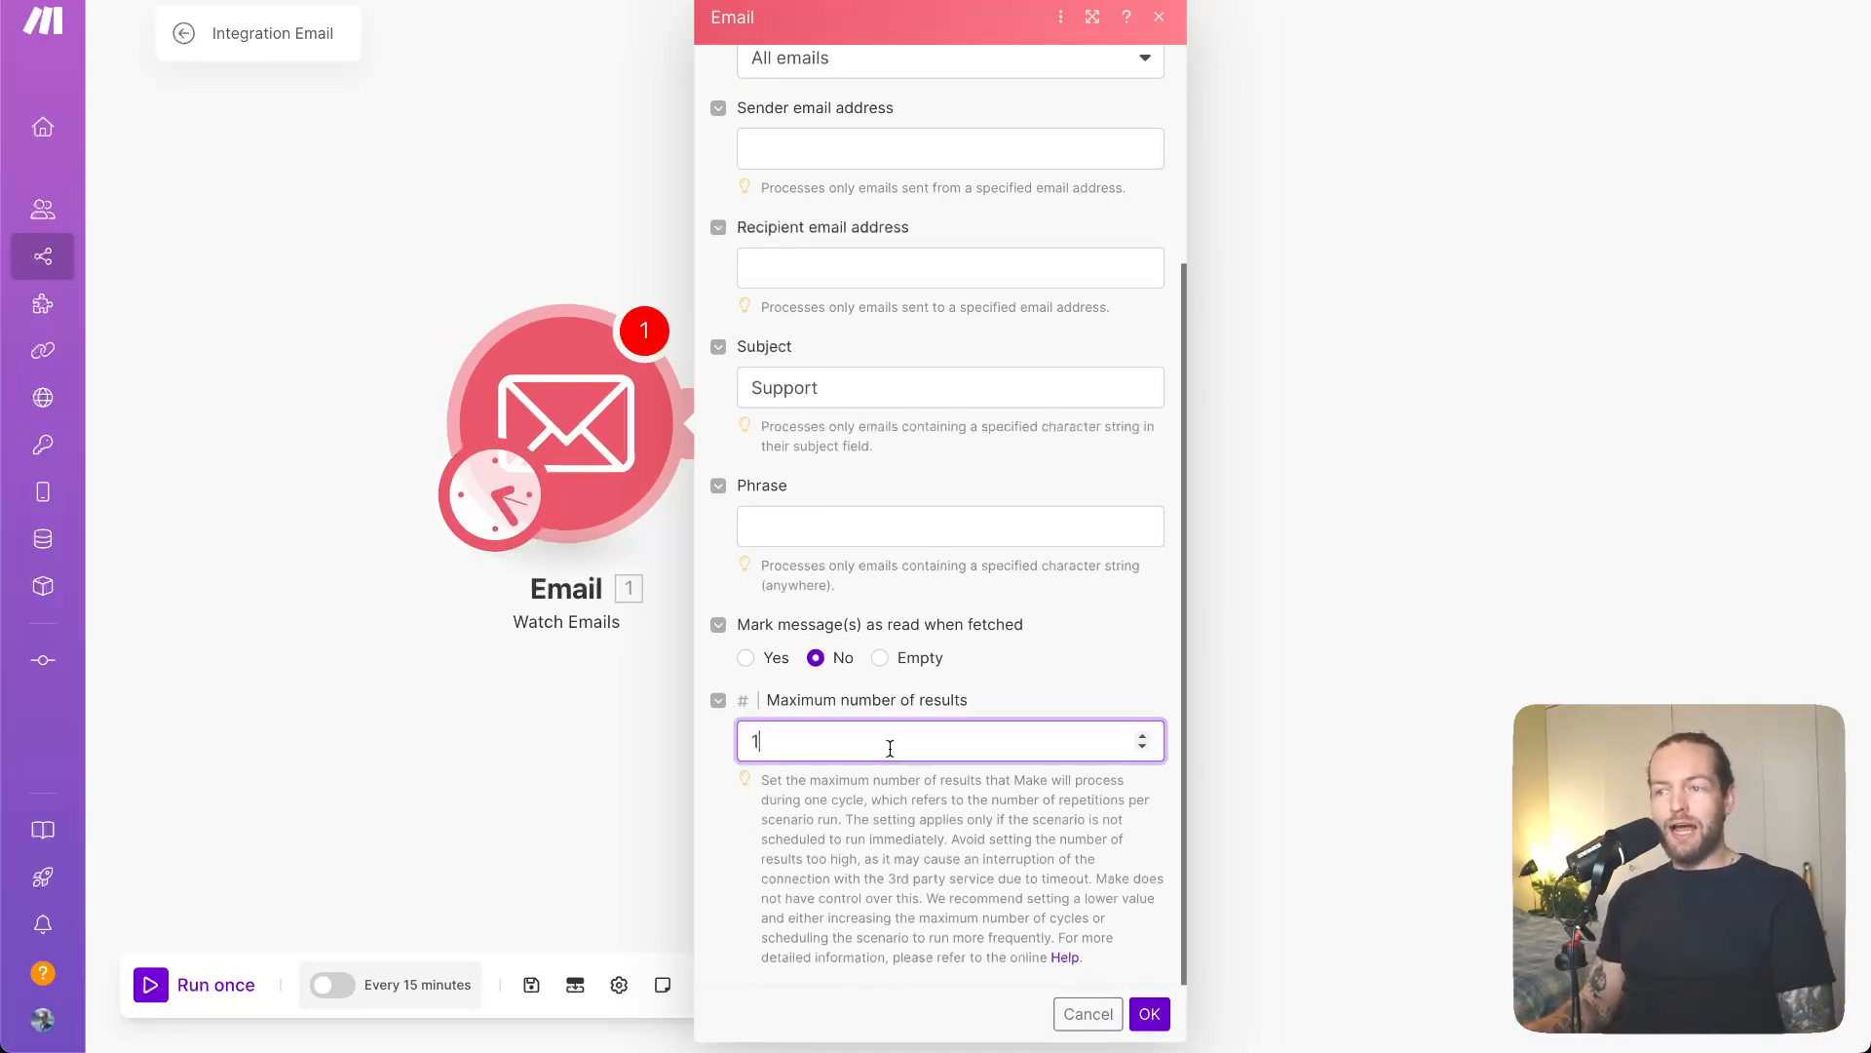
pyautogui.click(1151, 1015)
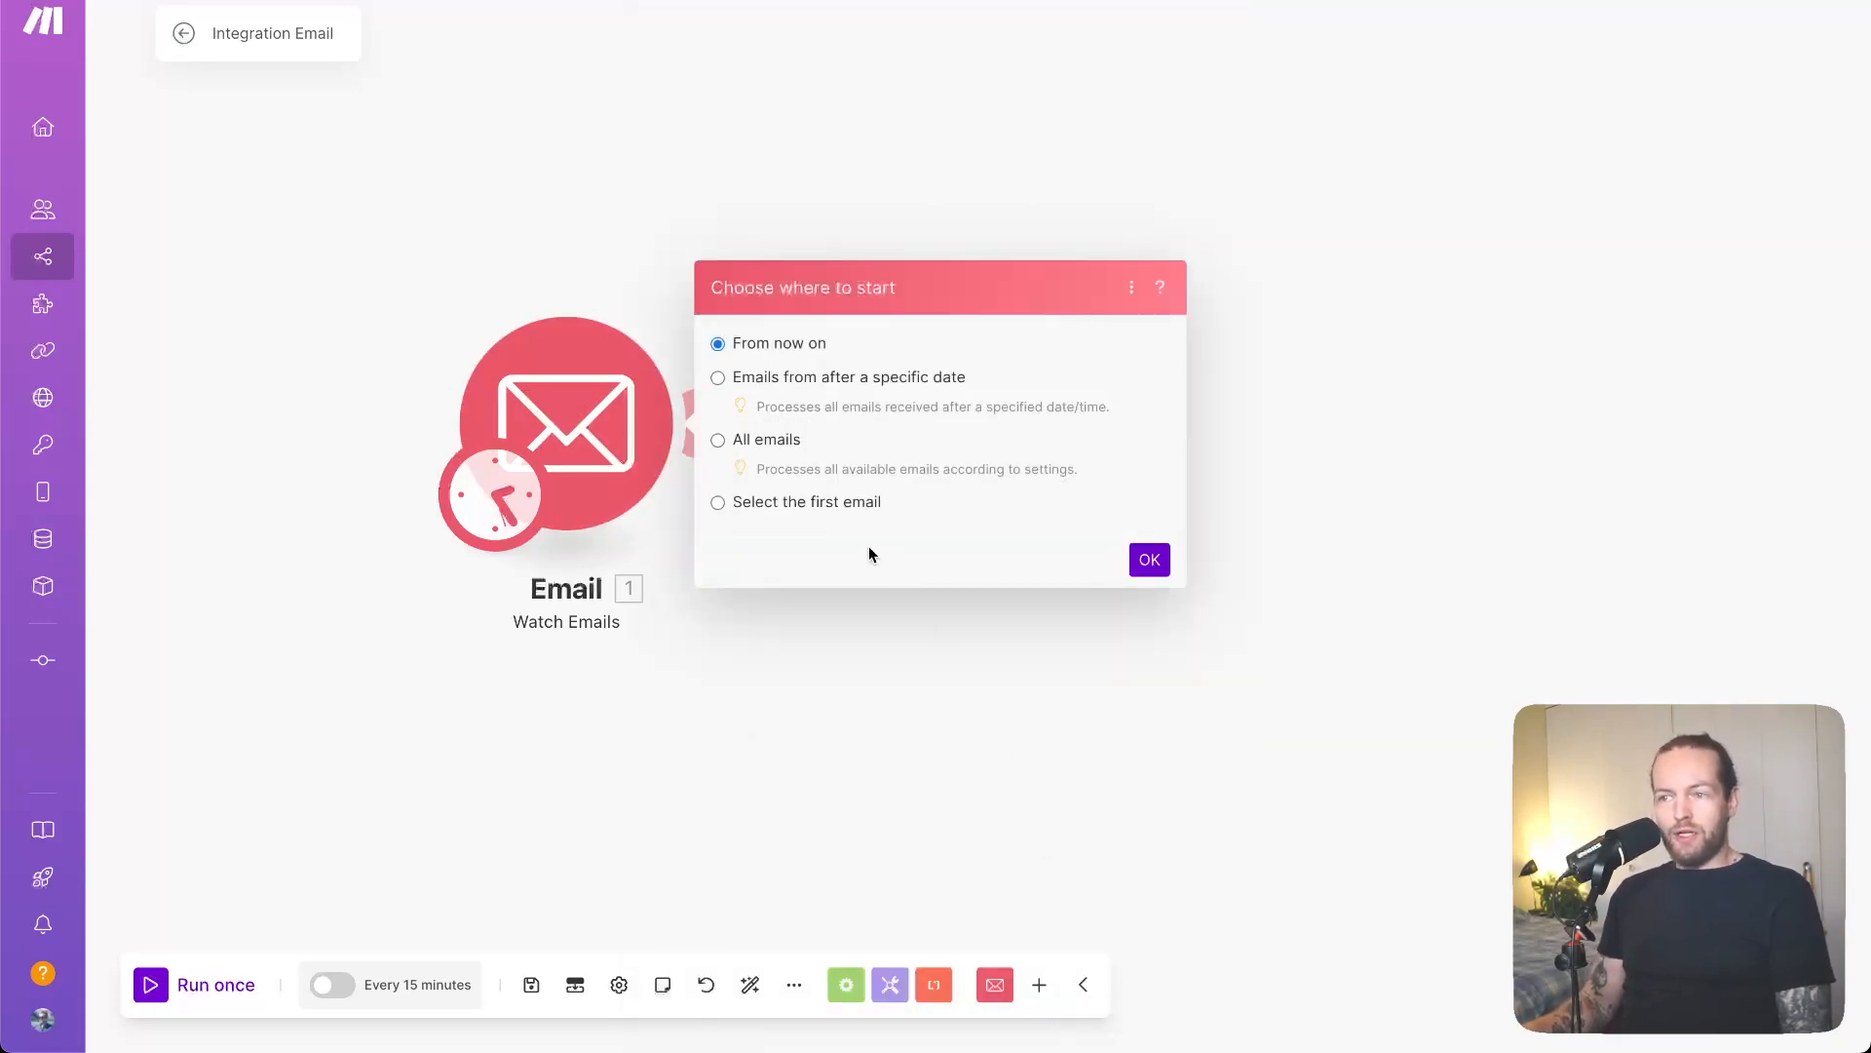
# - Start the trigger from the listed email dated 11/25/2024 4:44 PM
pyautogui.click(806, 501)
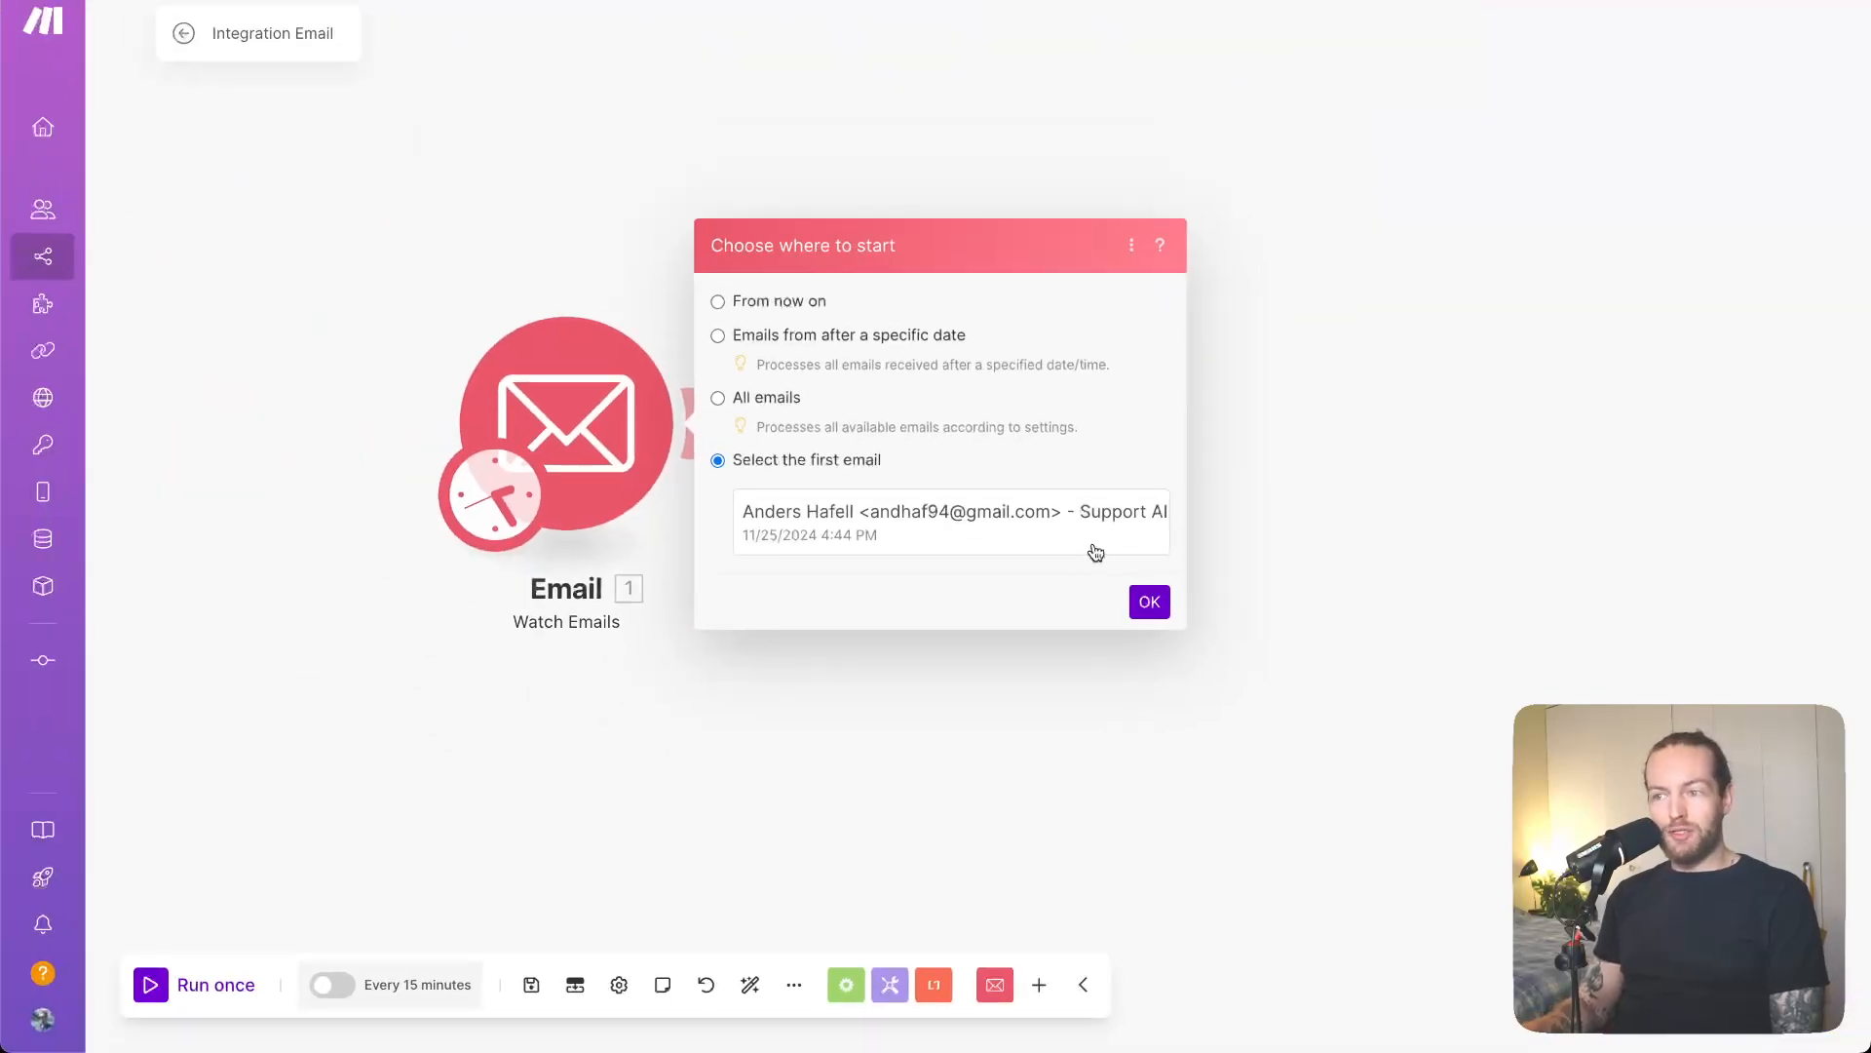
pyautogui.click(1095, 552)
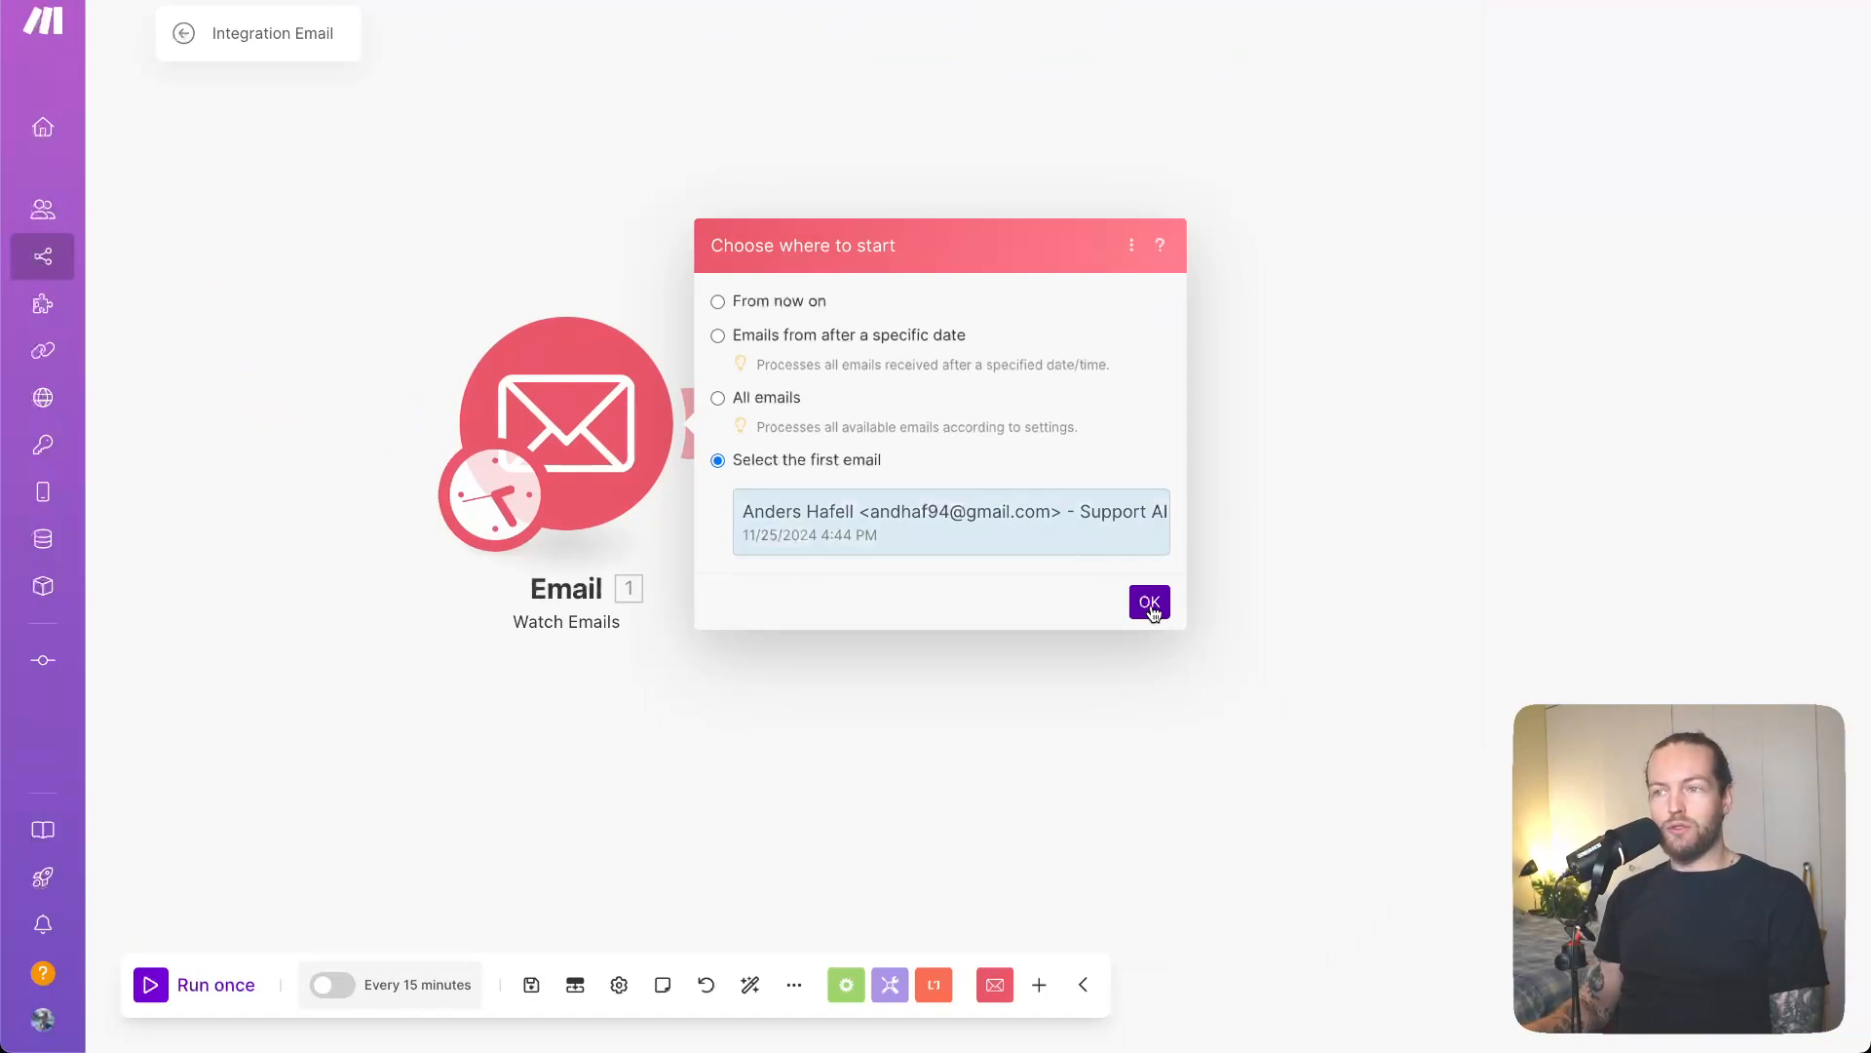
pyautogui.click(1151, 603)
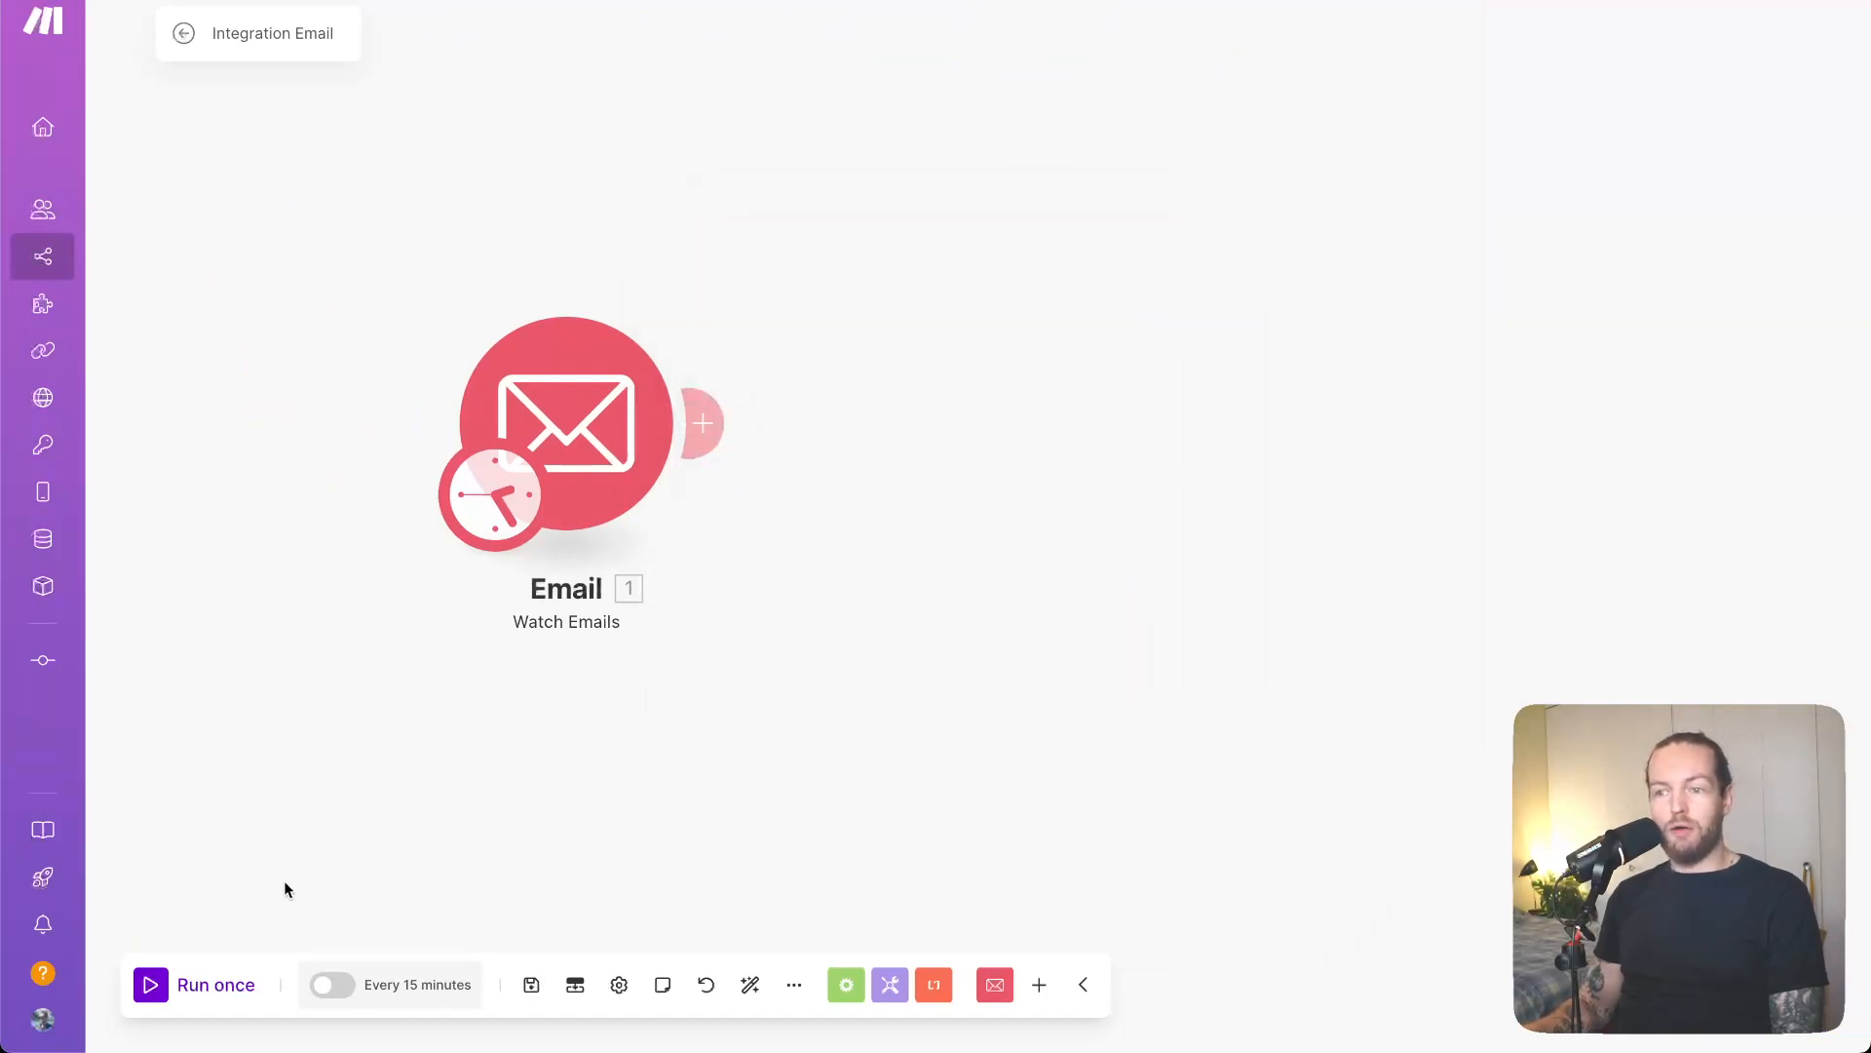
# - Run once and review the text of the fetched 'Assistance Required with AI Workflow Automation' email
pyautogui.click(216, 982)
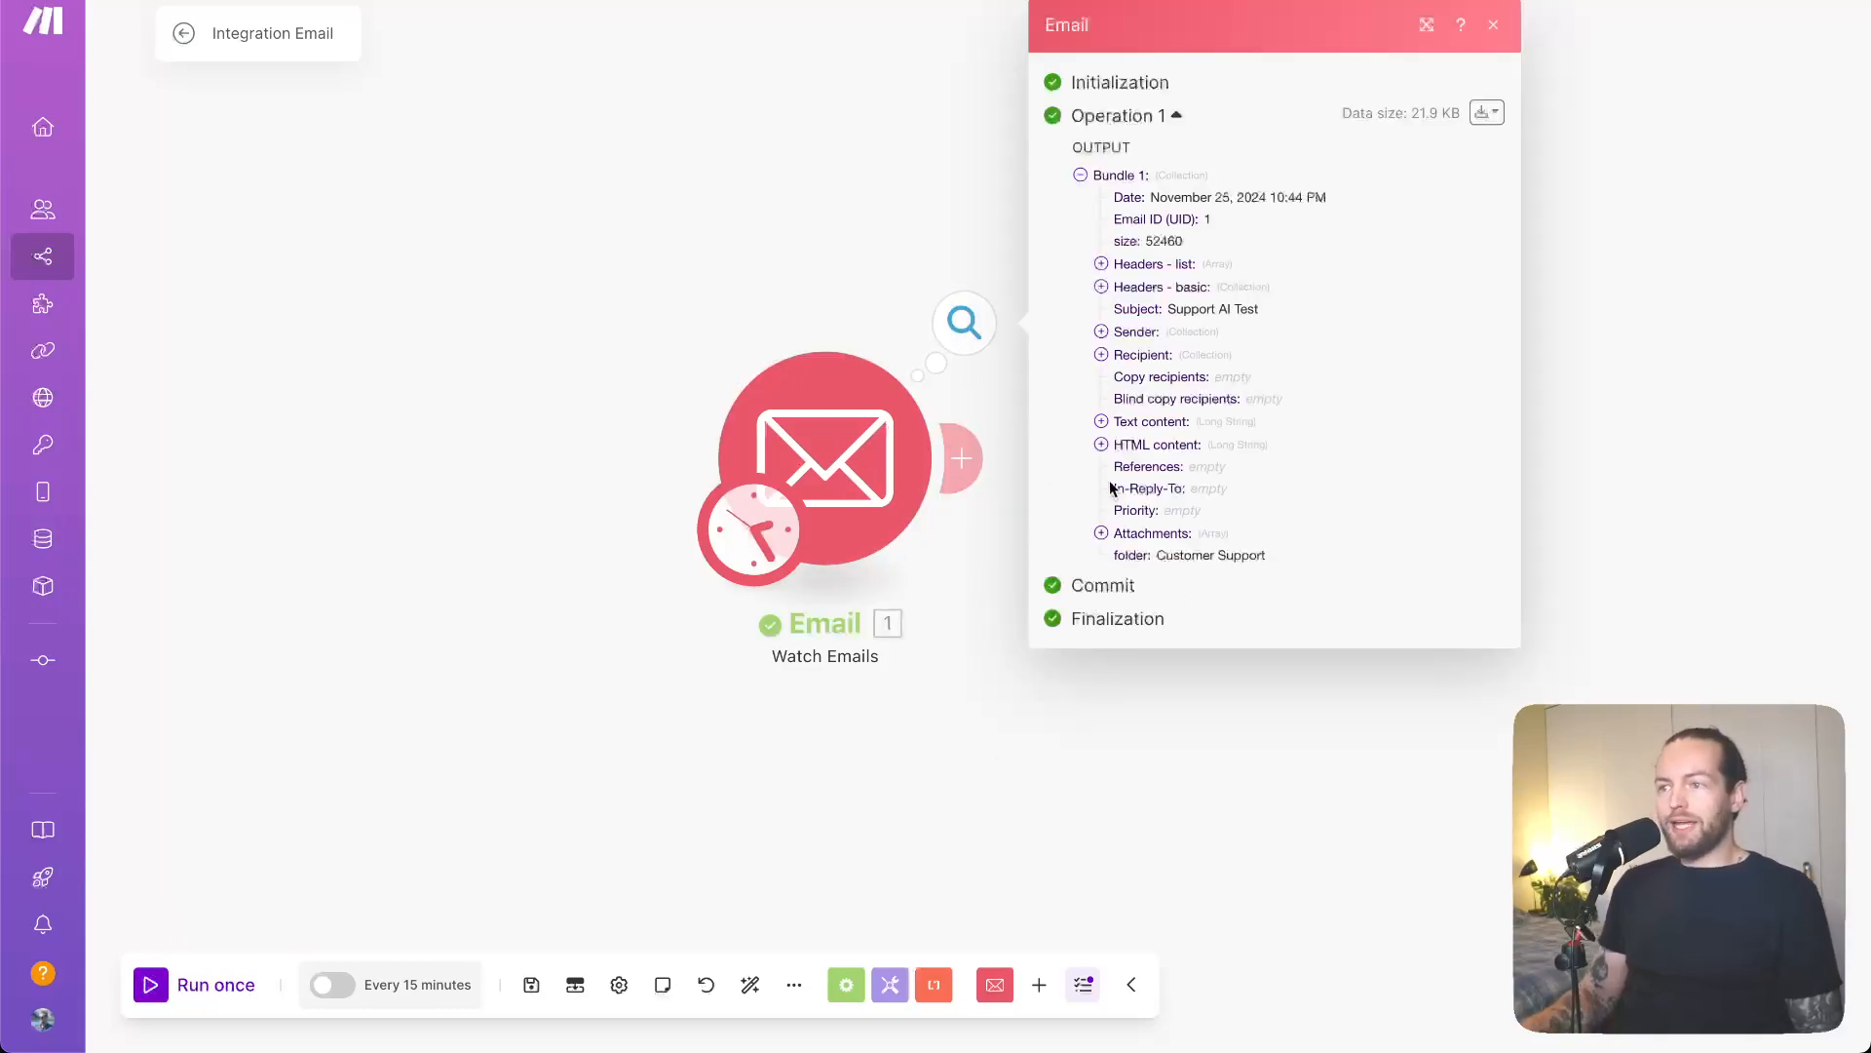
pyautogui.click(1101, 421)
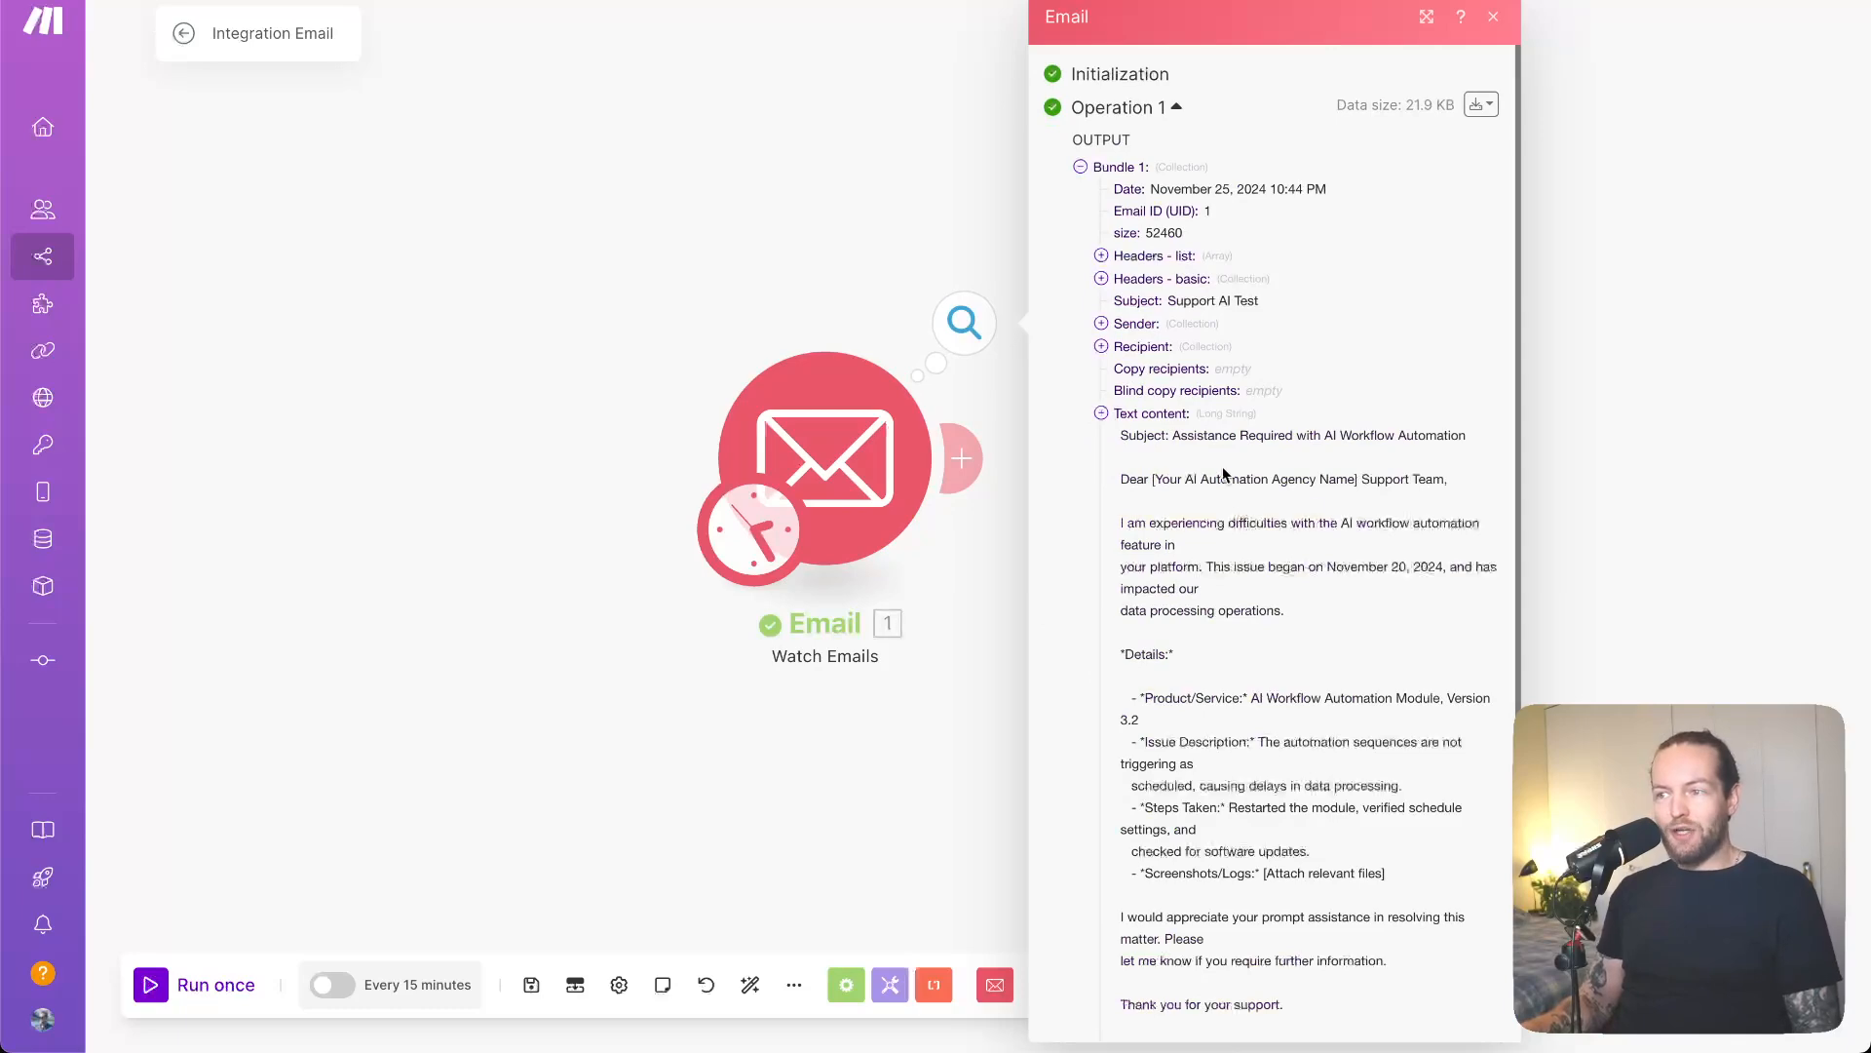
pyautogui.scroll(-3, 1465, 582)
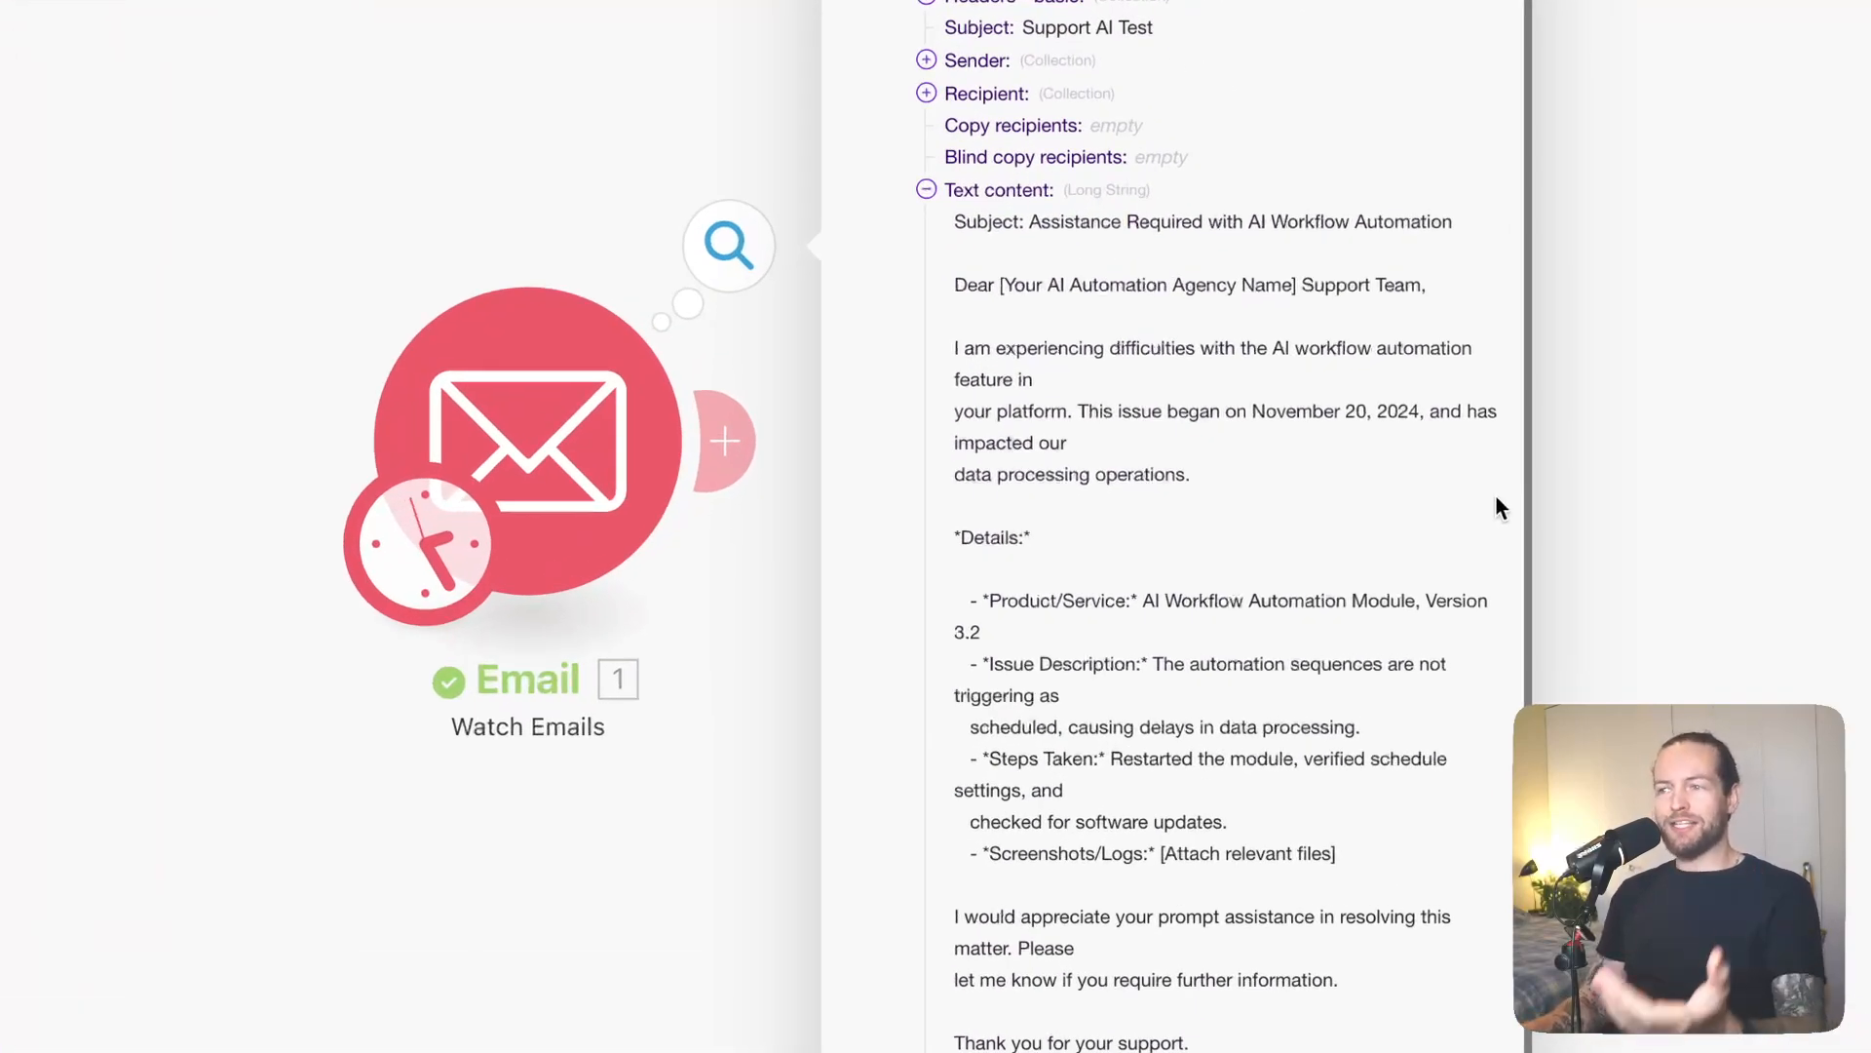
pyautogui.scroll(-3, 1498, 498)
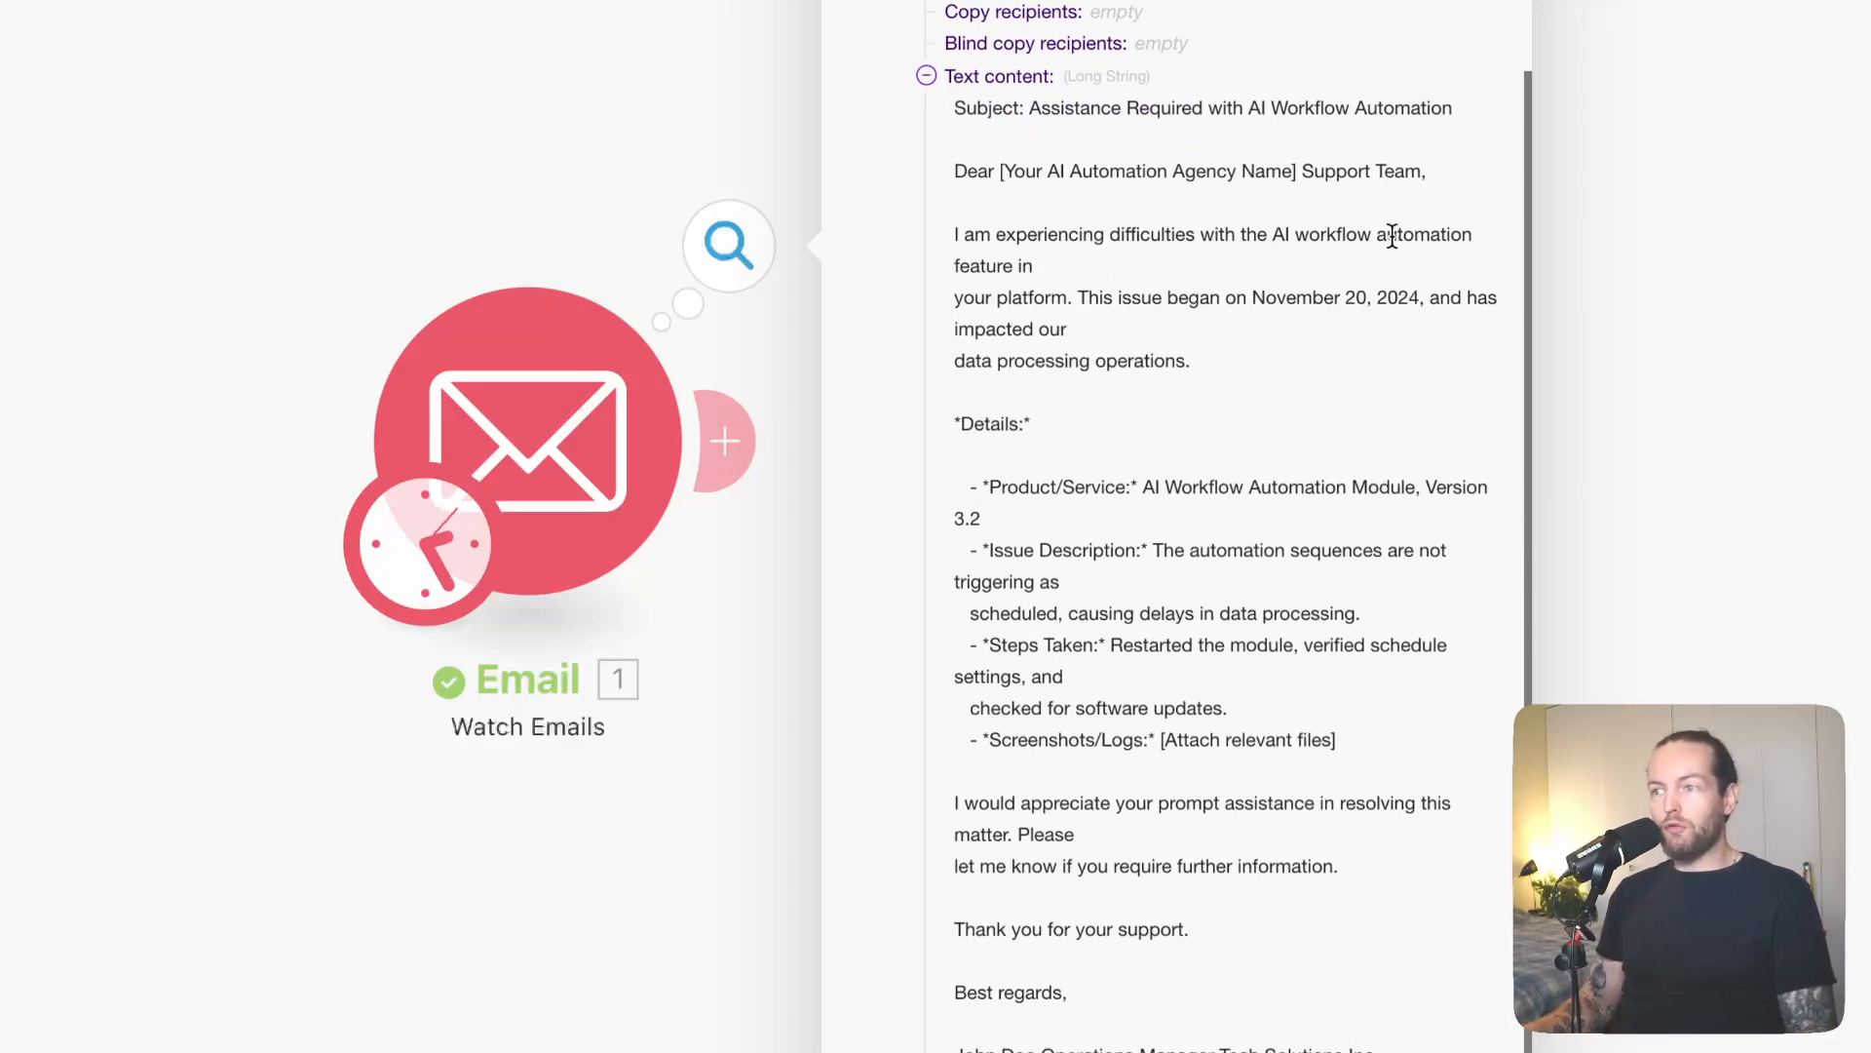
pyautogui.scroll(-3, 1343, 448)
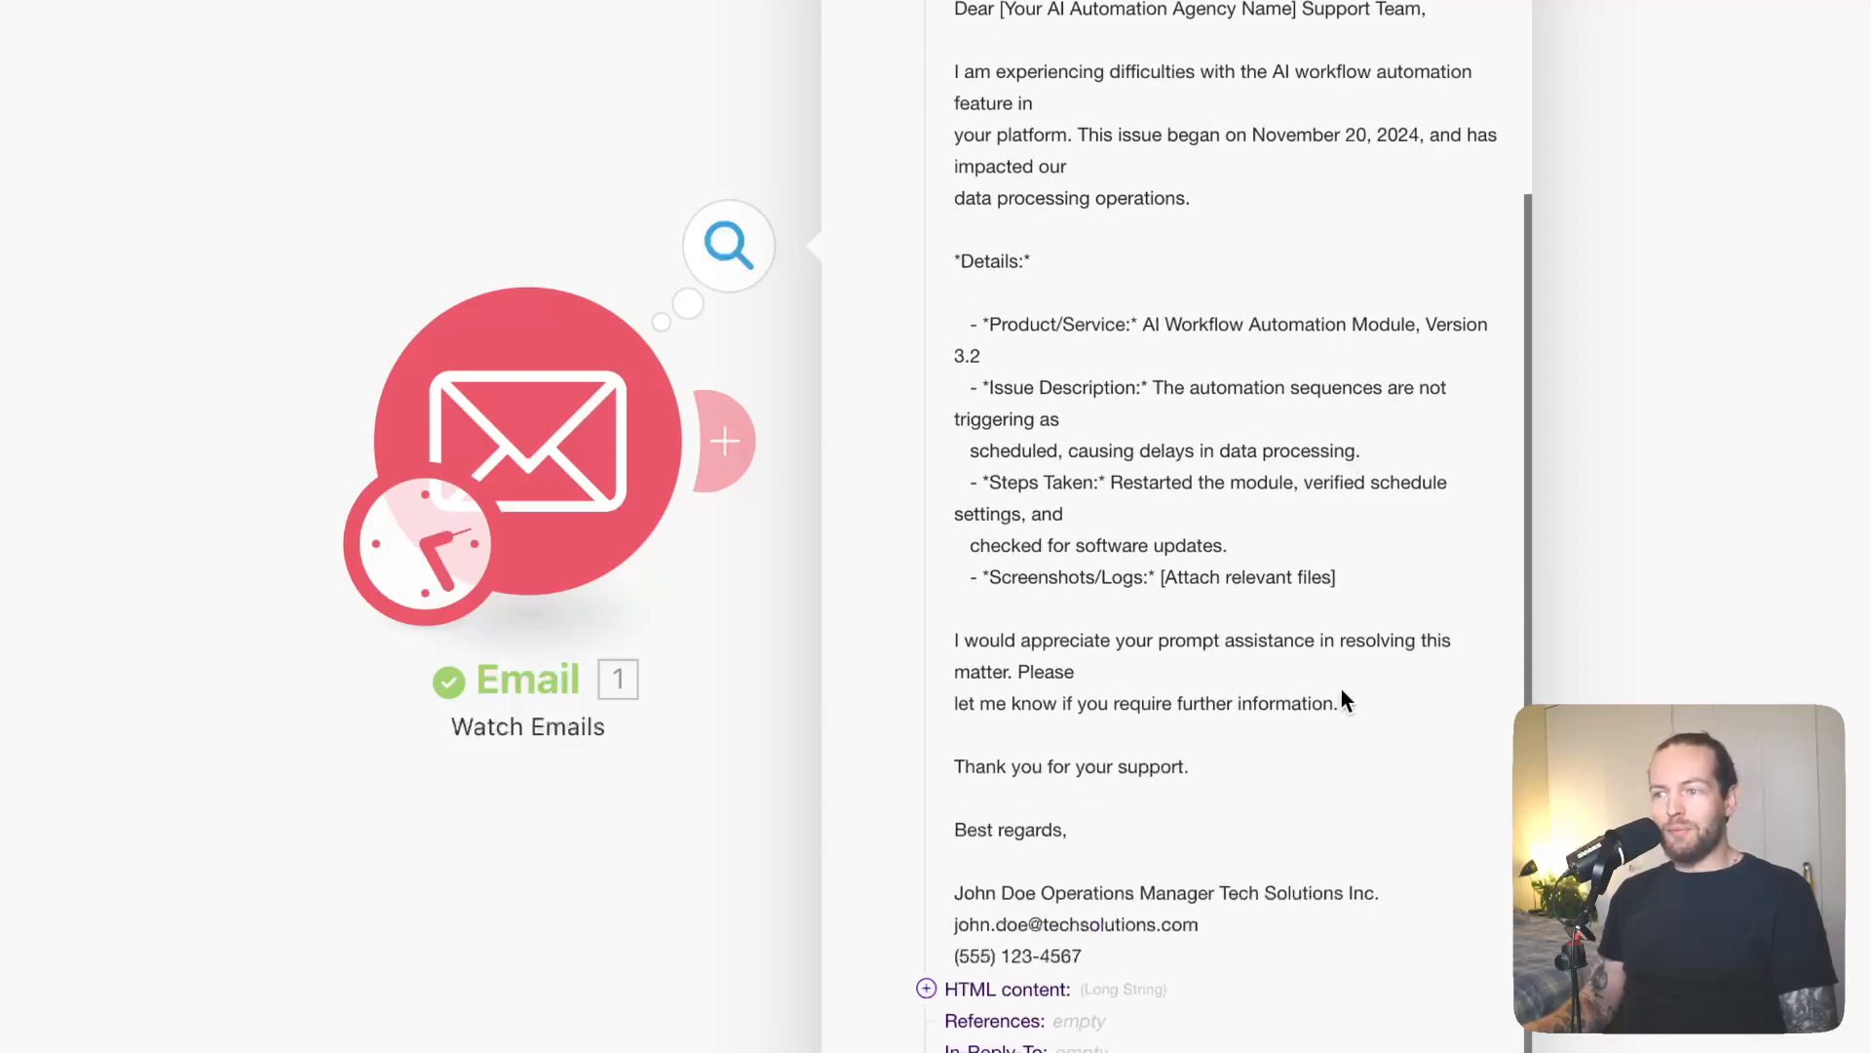
pyautogui.click(530, 132)
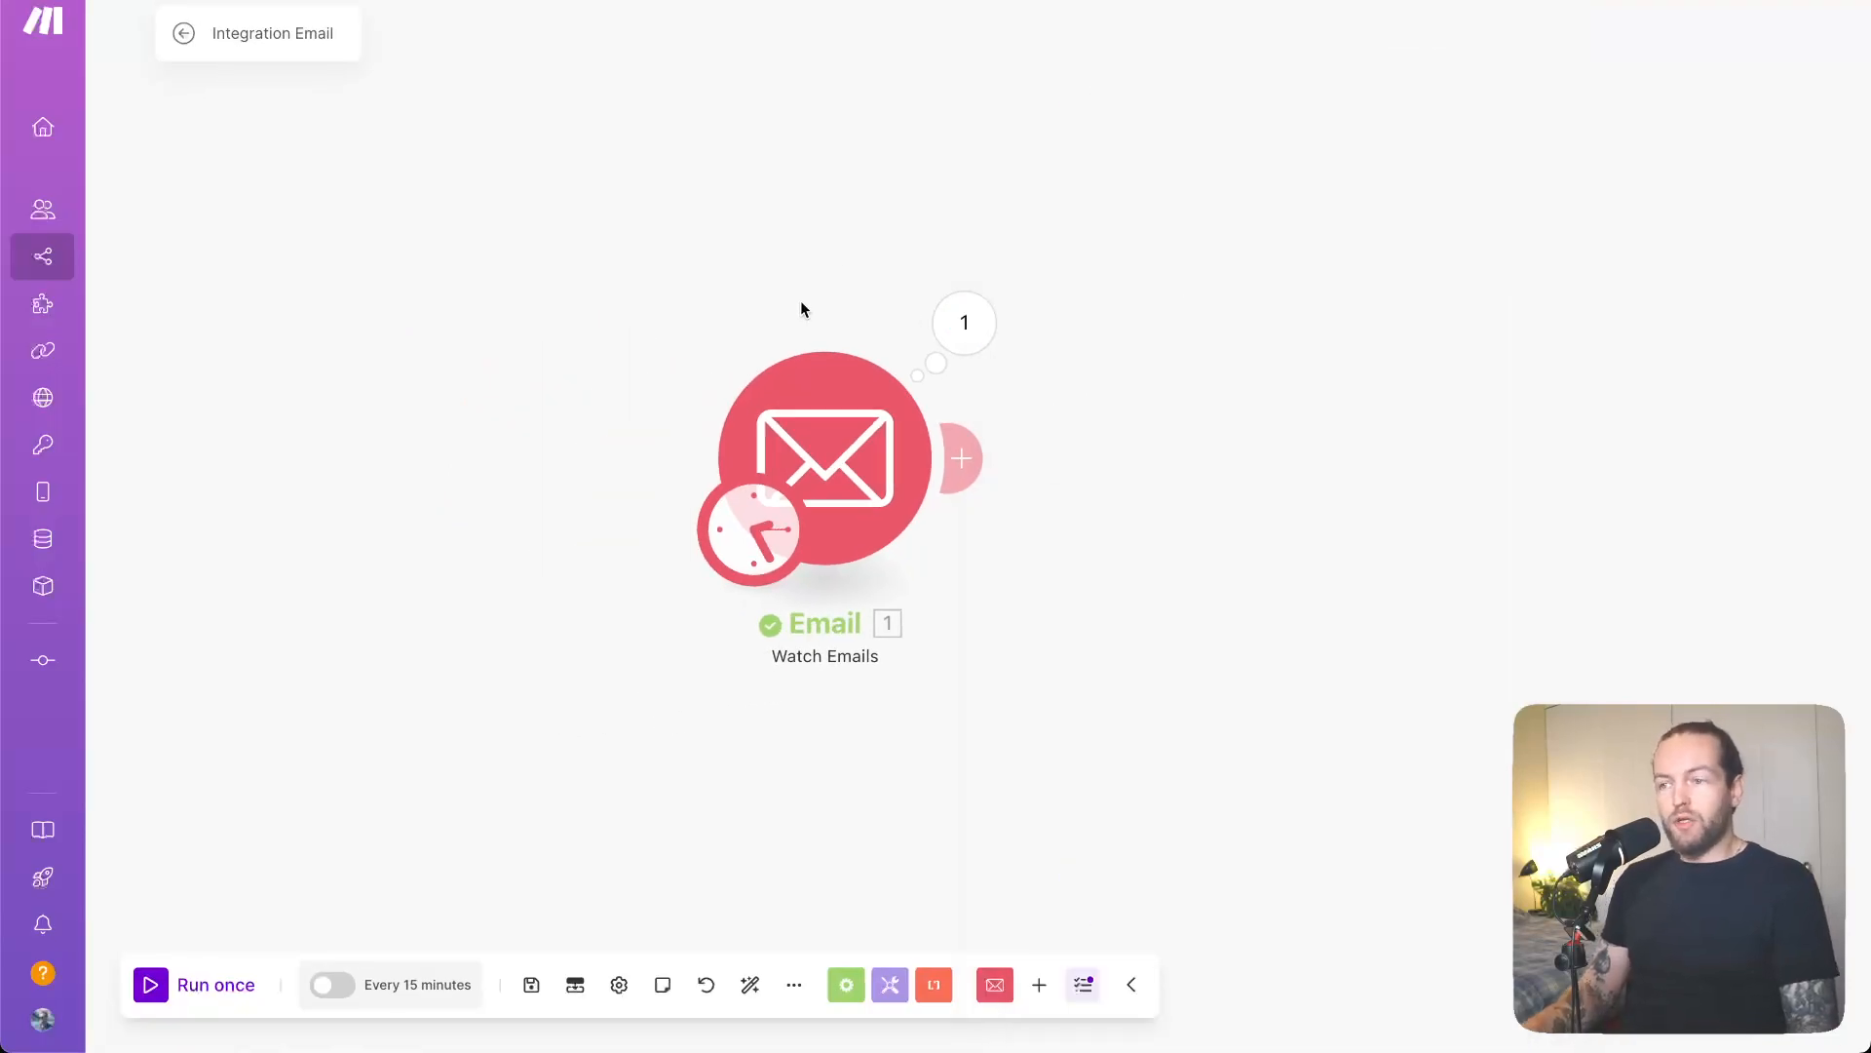
# - Add a module slot after the Email trigger and browse 0CodeKit's module list
pyautogui.moveTo(1065, 550); pyautogui.dragTo(830, 515)
pyautogui.moveTo(613, 438); pyautogui.dragTo(512, 436)
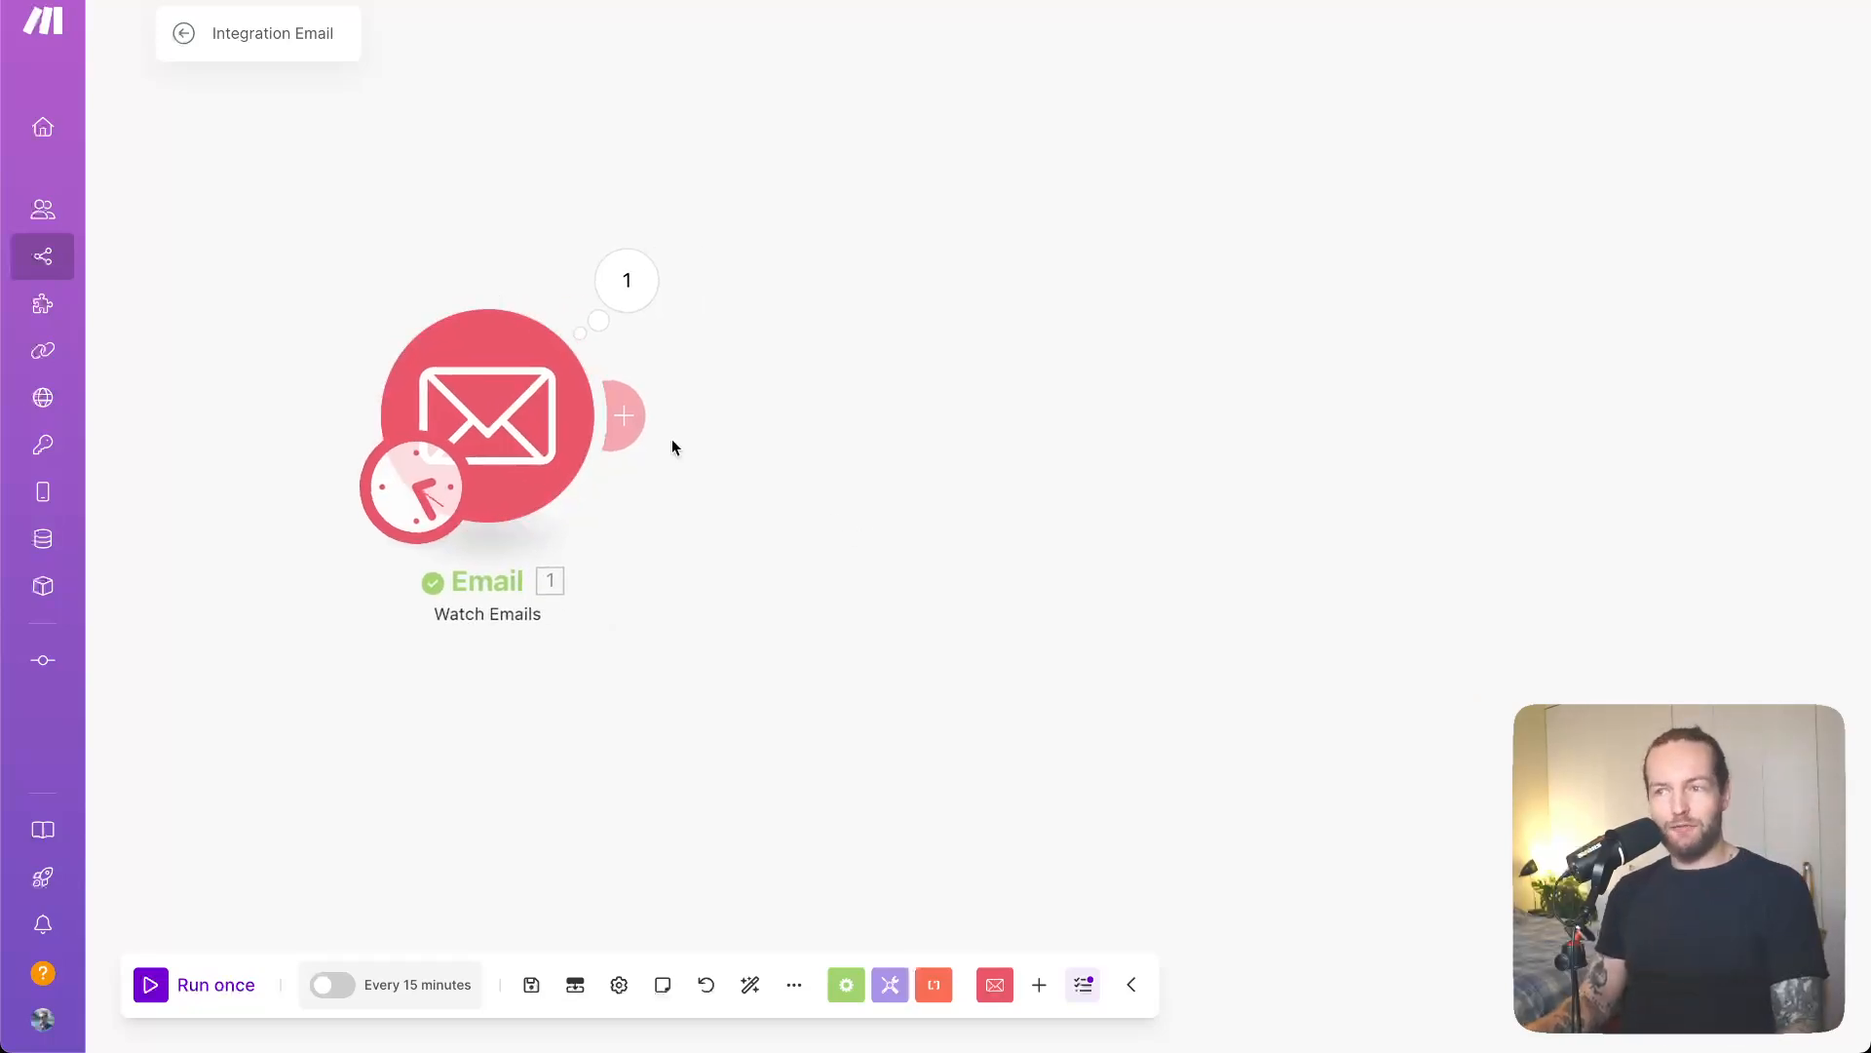
pyautogui.click(627, 417)
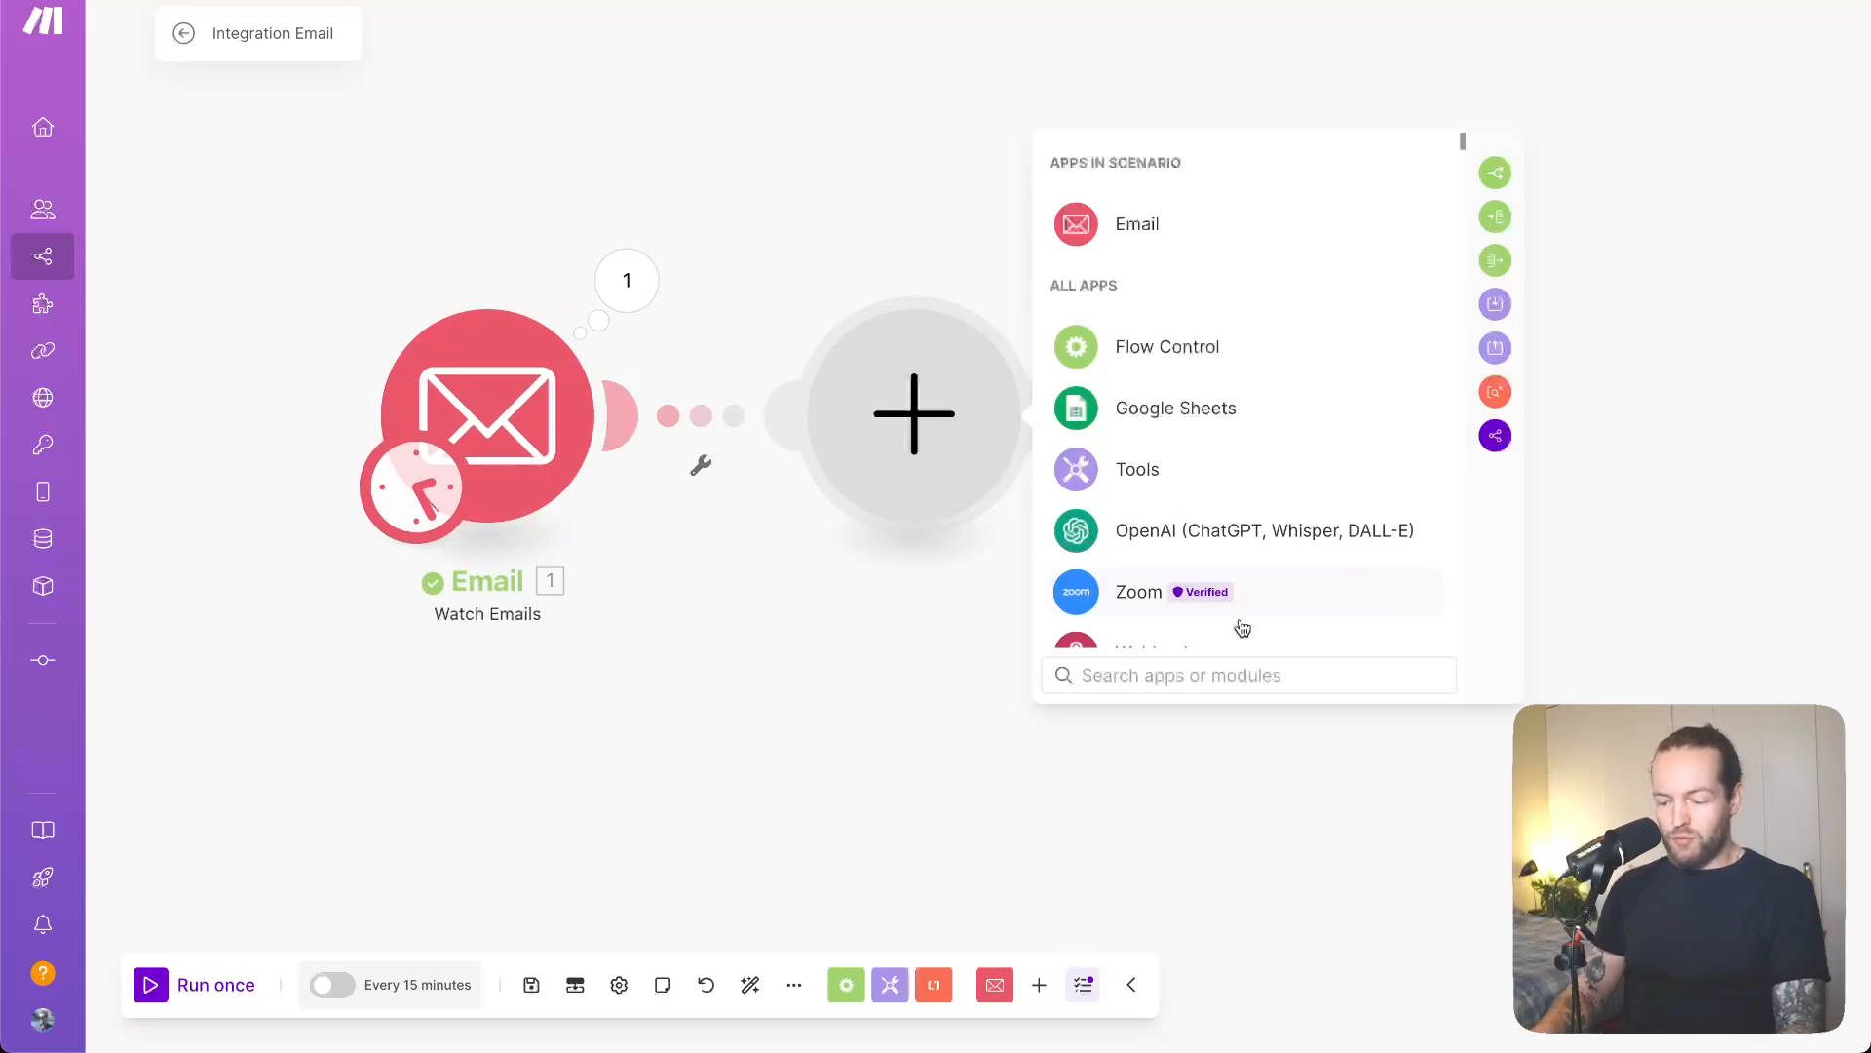
pyautogui.write('0co')
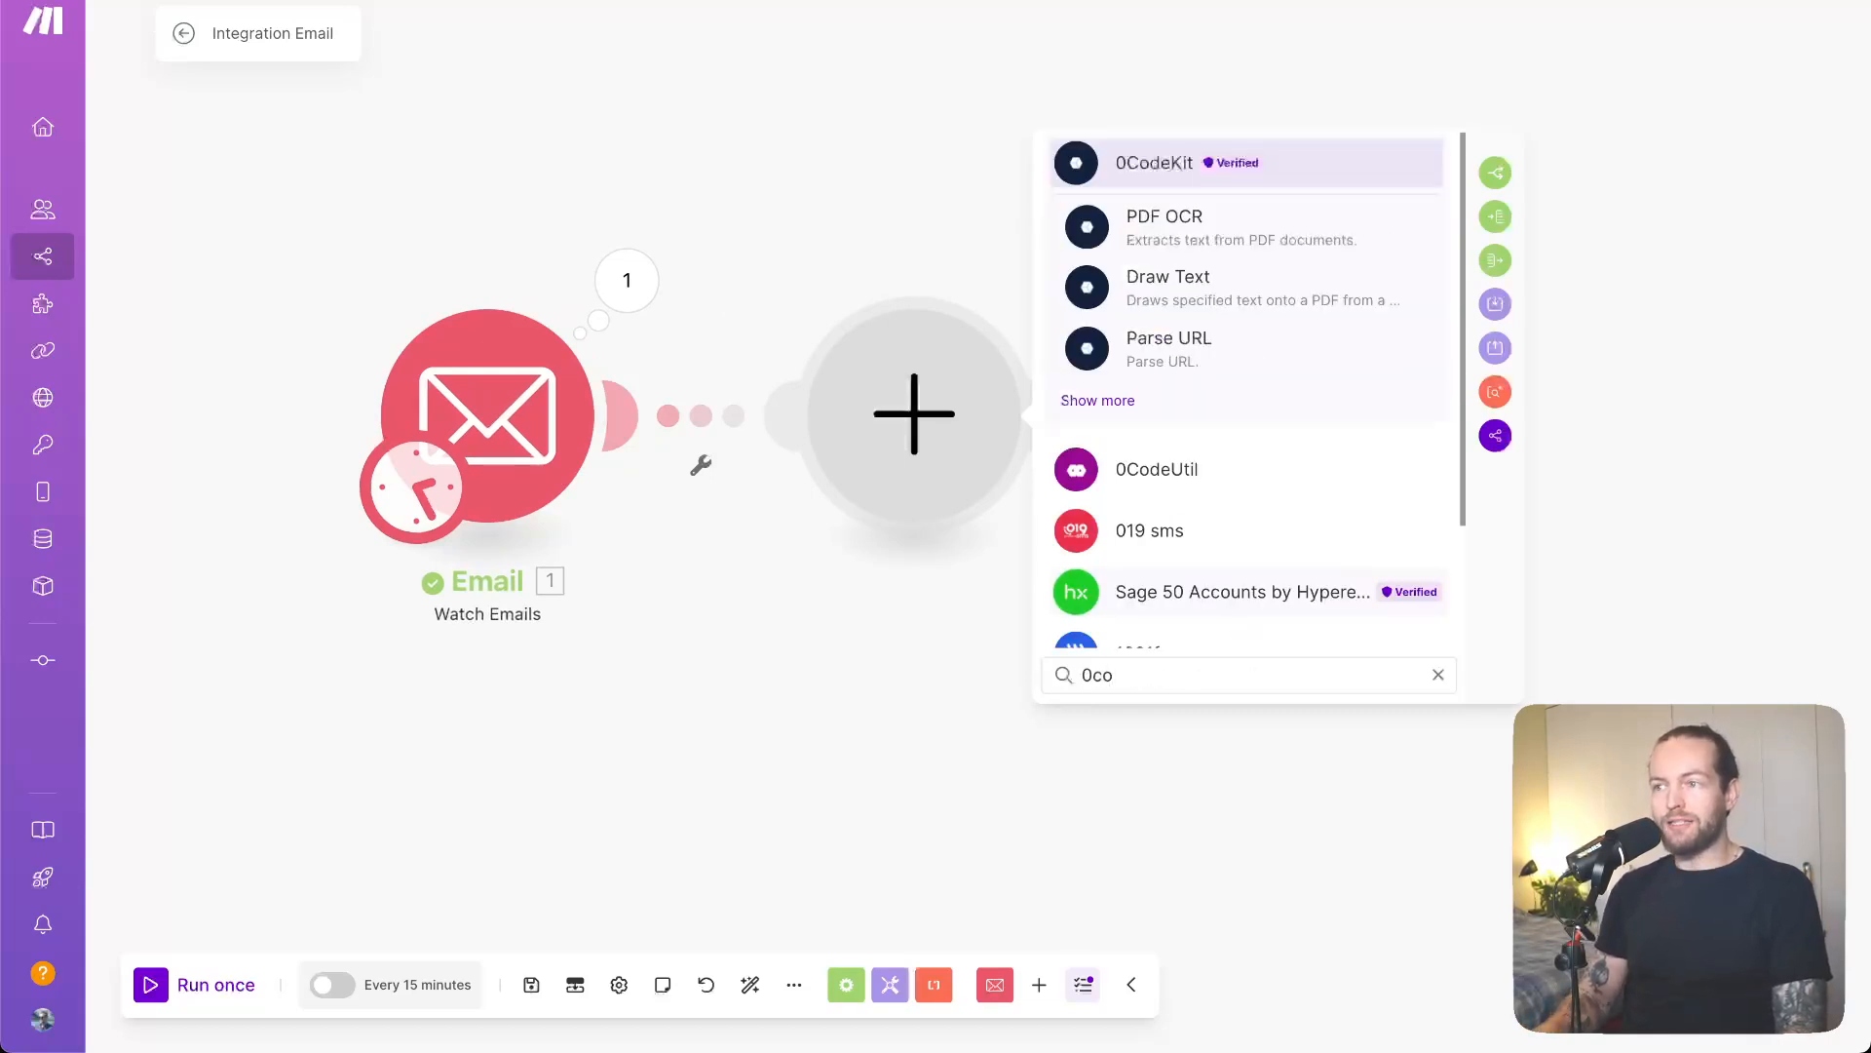
pyautogui.press('Return')
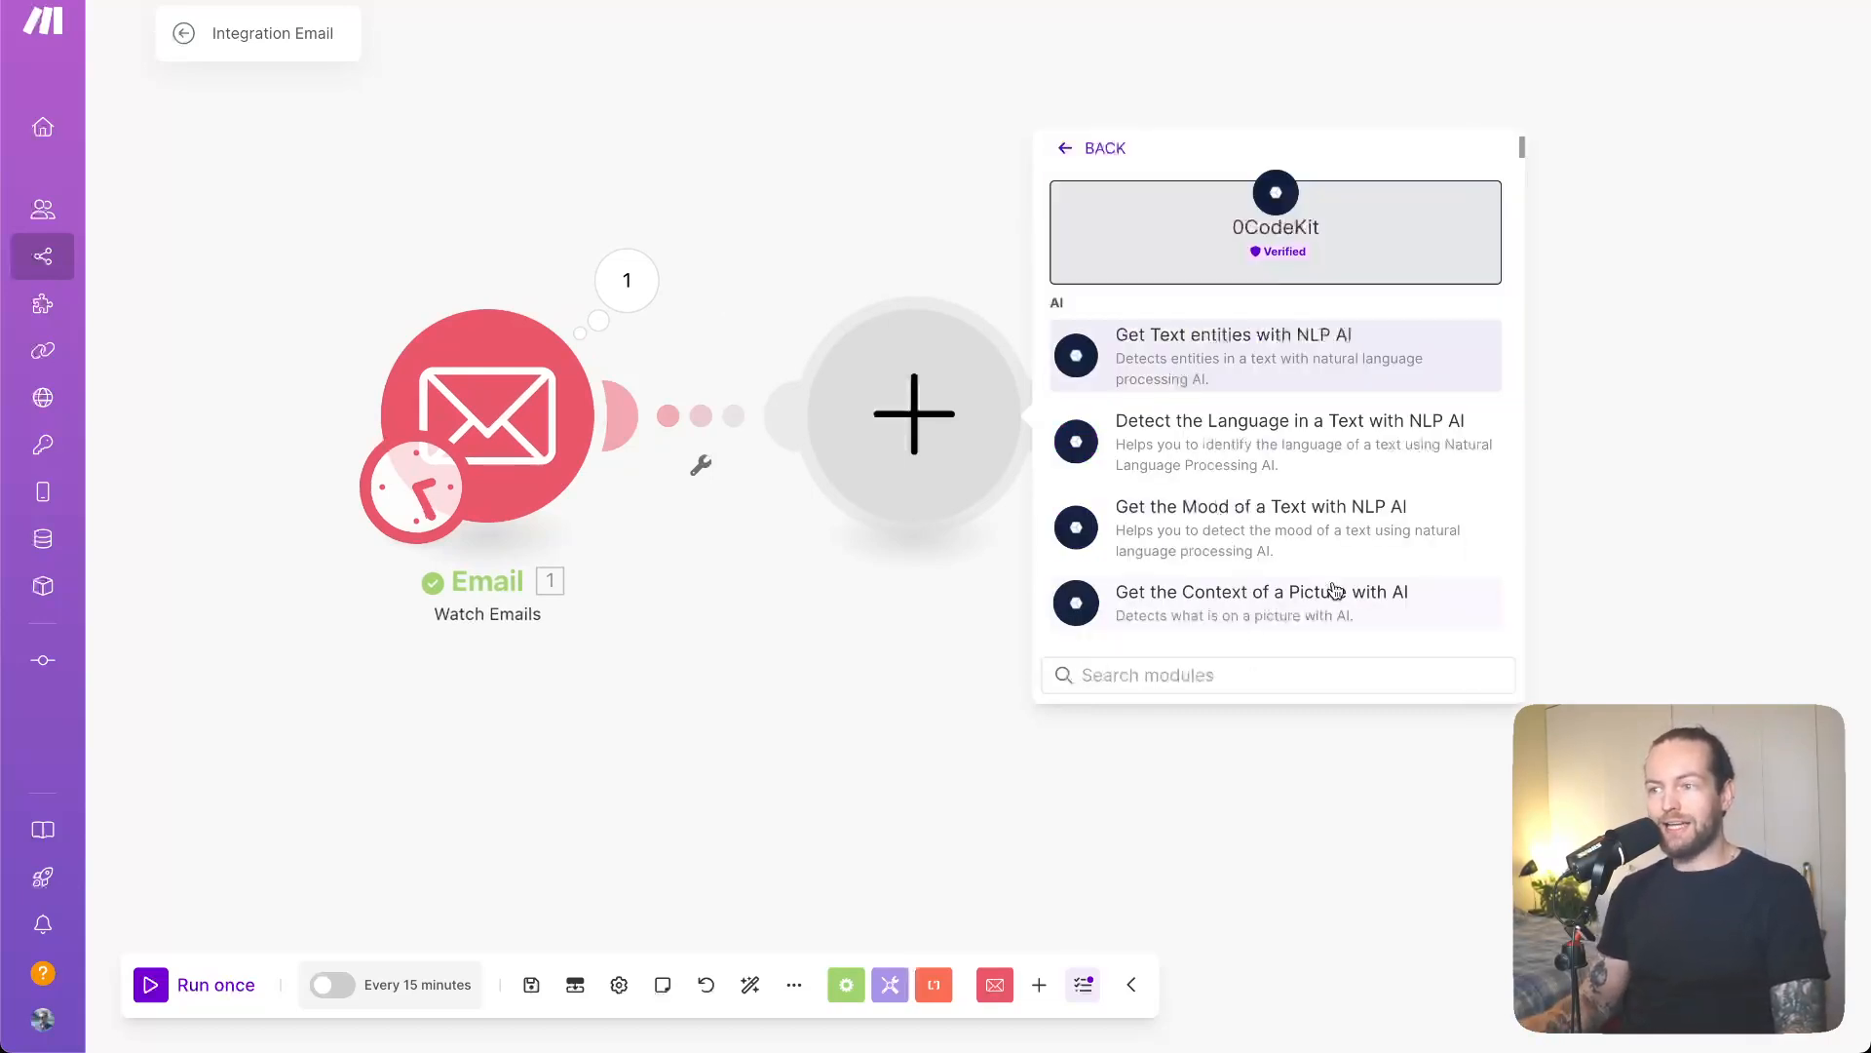
pyautogui.scroll(-3, 1403, 527)
pyautogui.scroll(-4, 1401, 528)
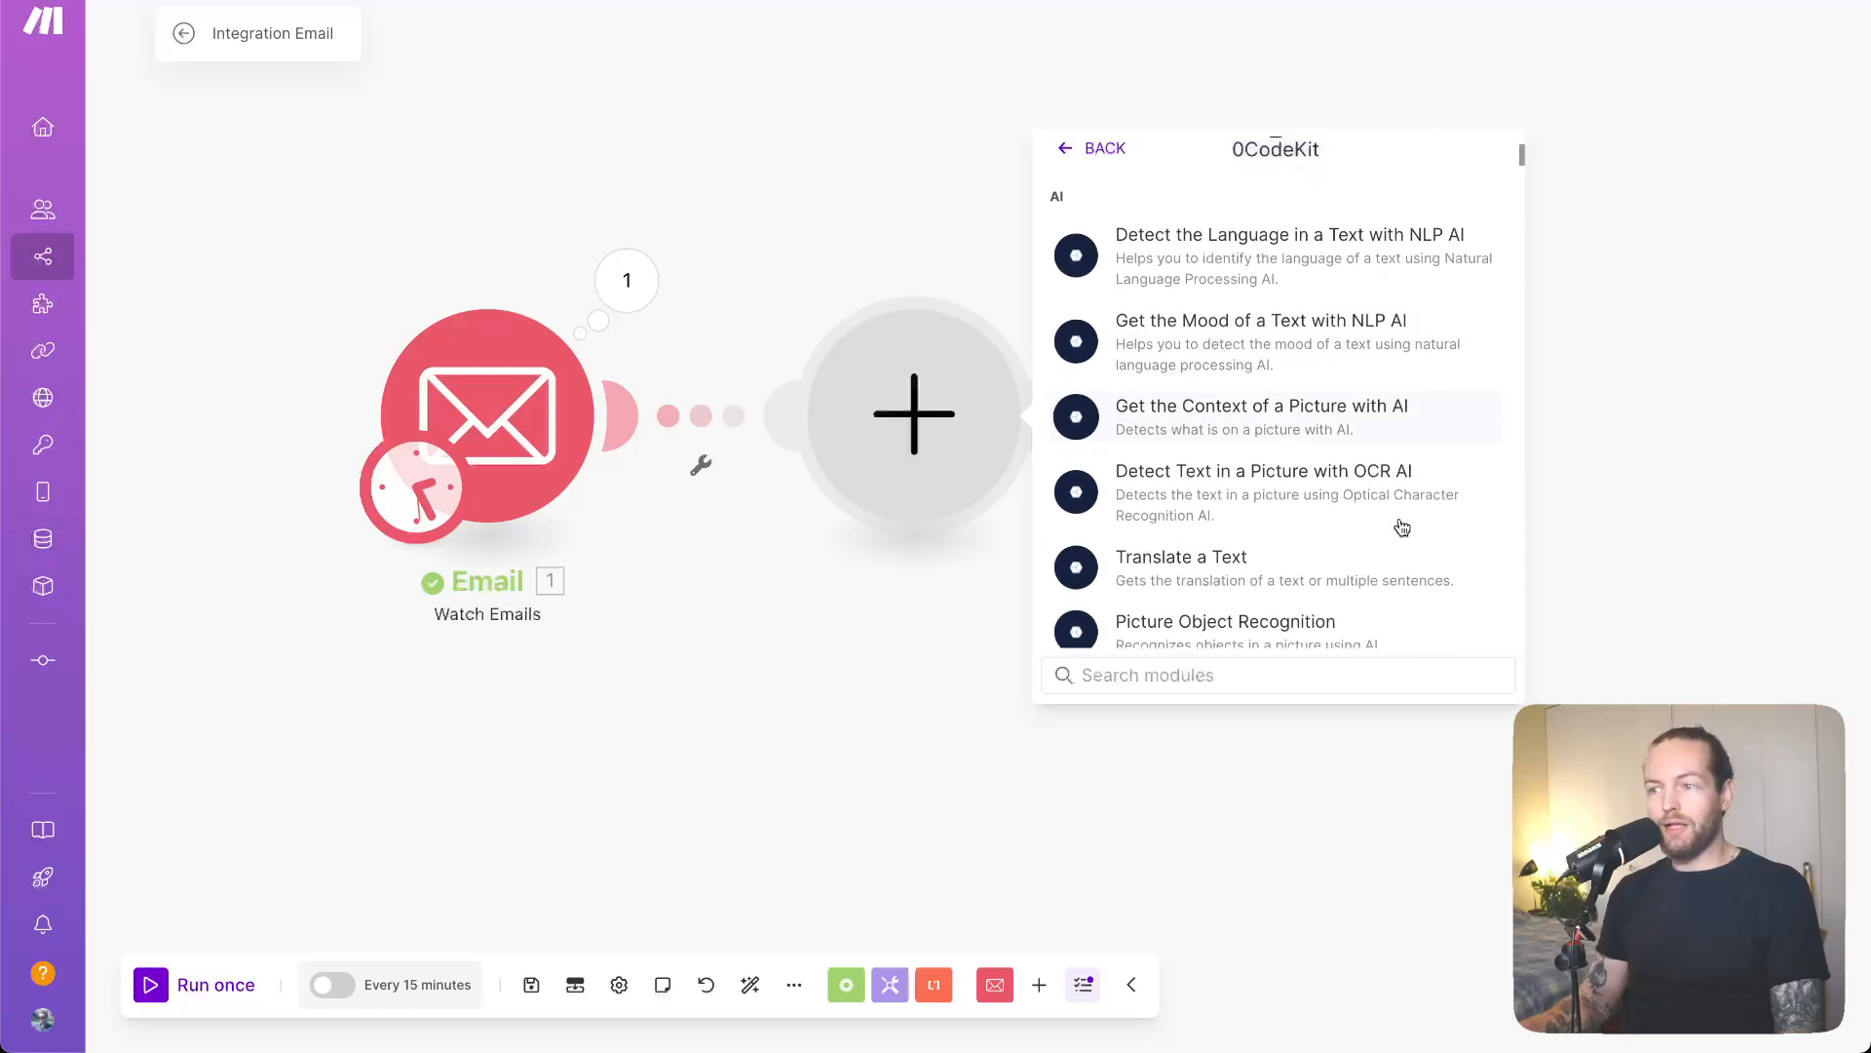
pyautogui.scroll(-2, 1401, 527)
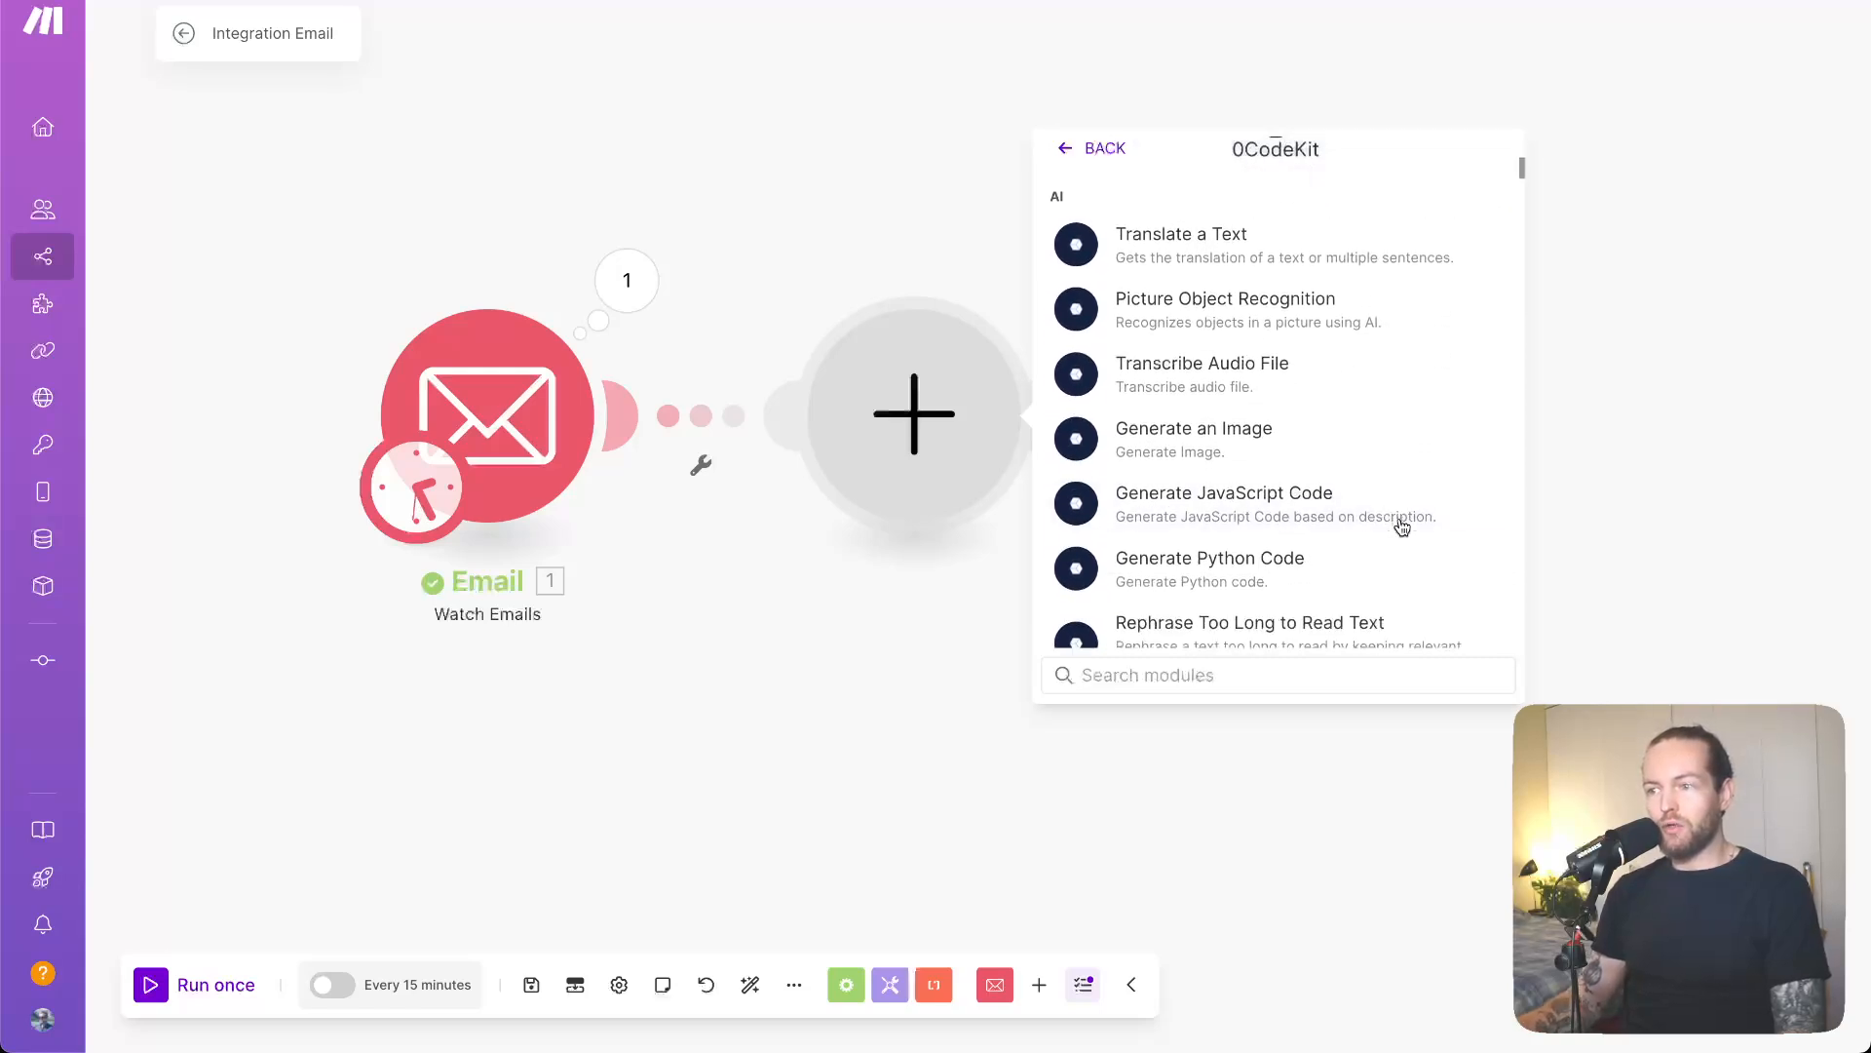
pyautogui.scroll(5, 1402, 527)
pyautogui.scroll(-5, 1401, 527)
pyautogui.scroll(-2, 1402, 528)
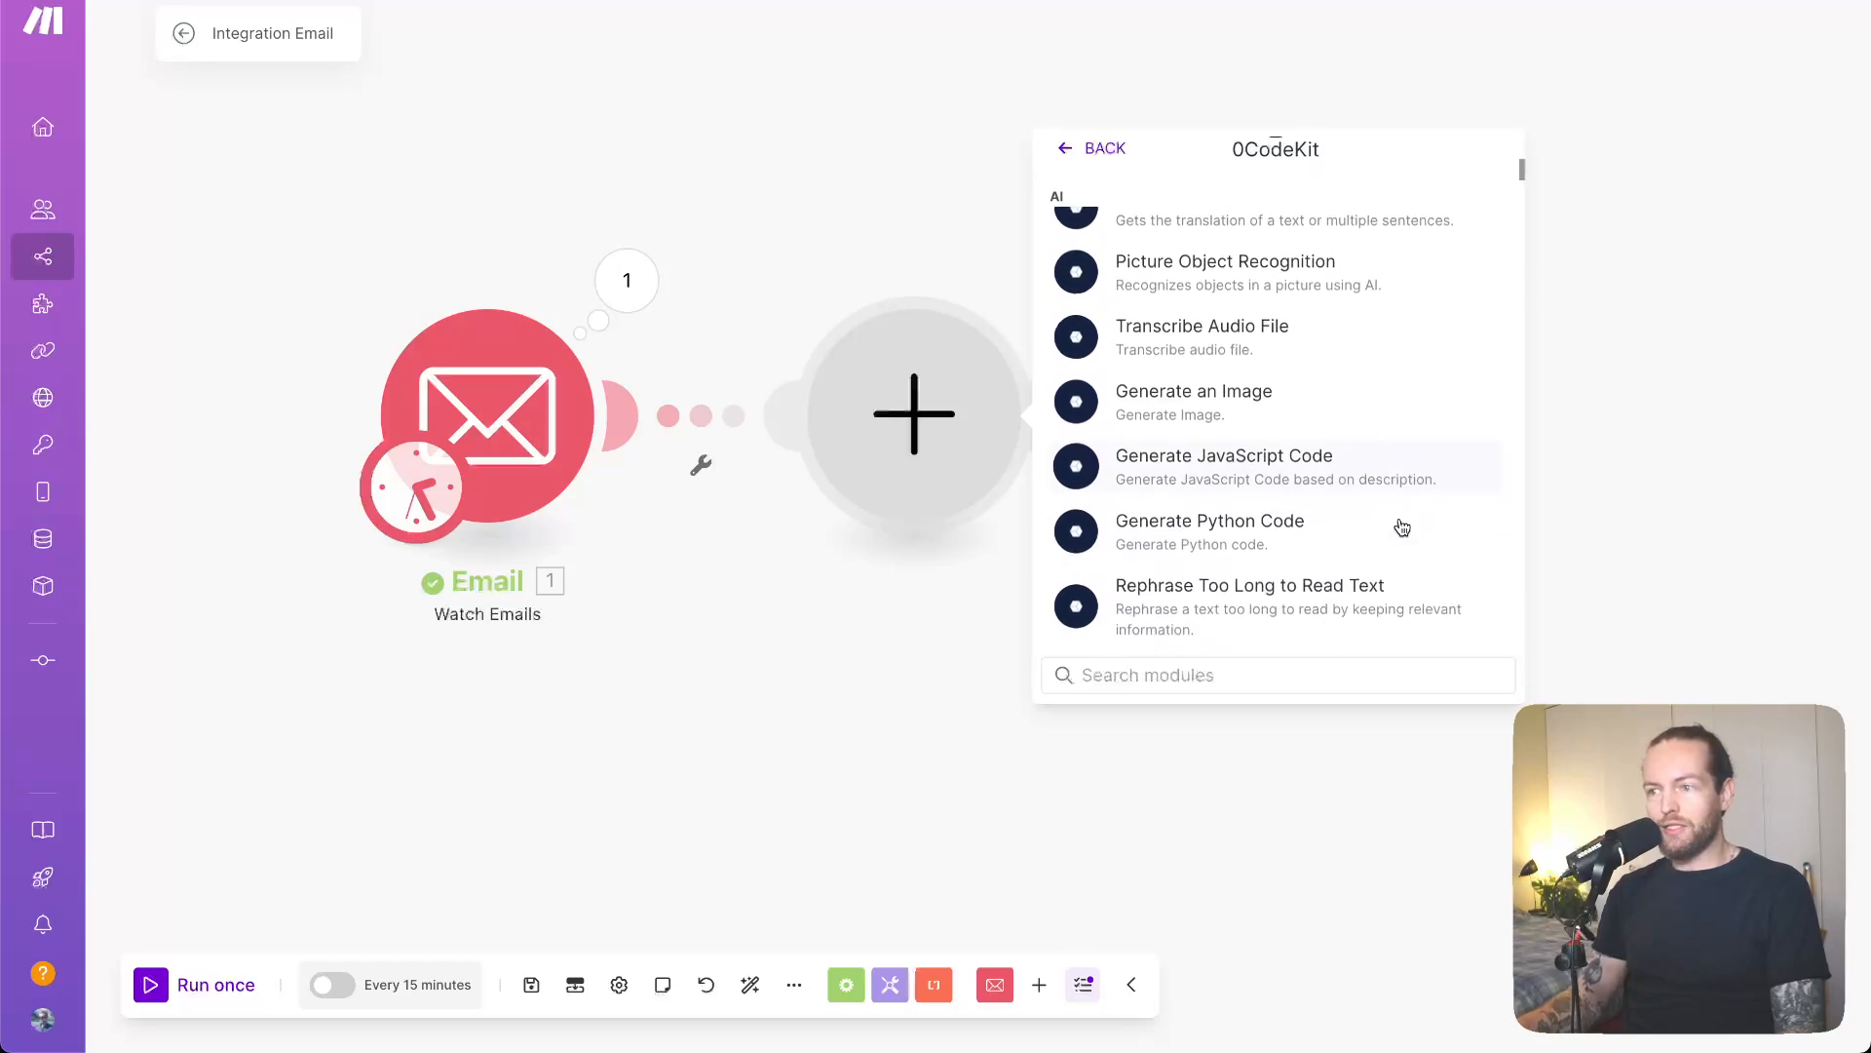
# - Add 0CodeKit Rephrase Too Long to Read Text with its input mapped to the email's Text content
pyautogui.click(1360, 575)
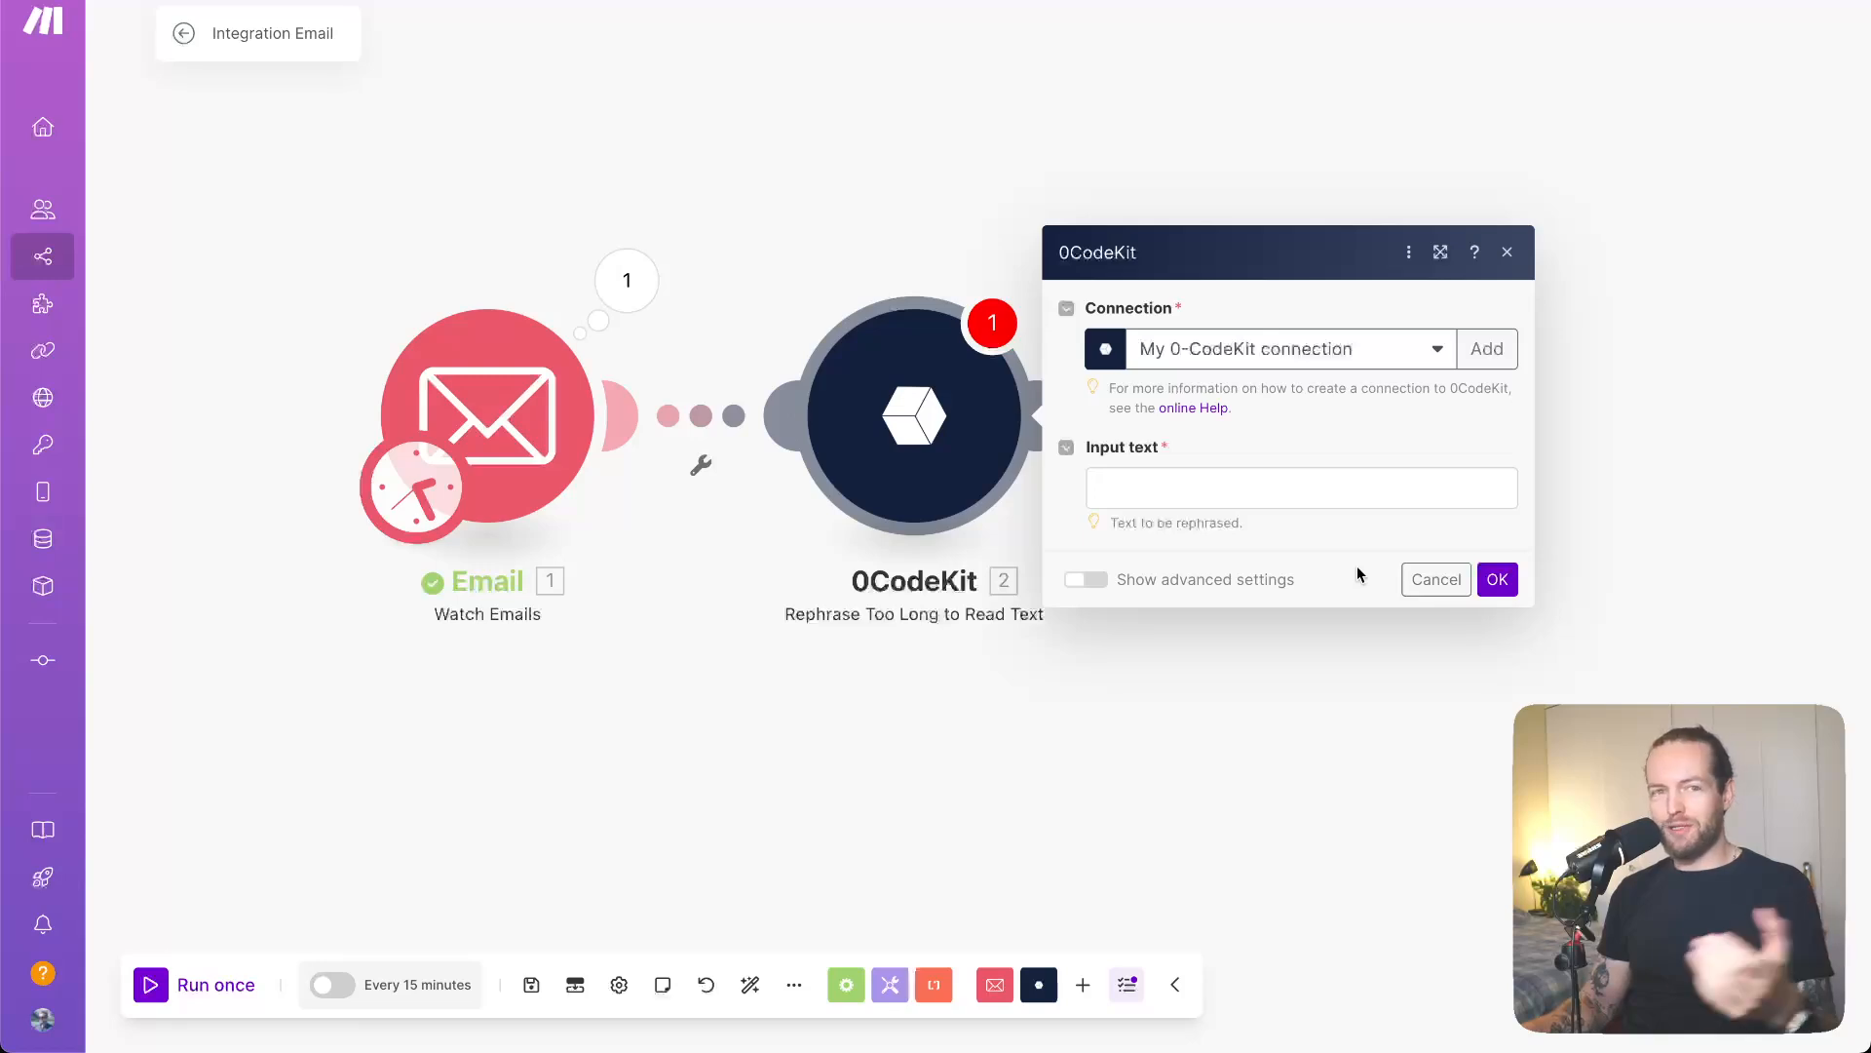
pyautogui.click(1255, 488)
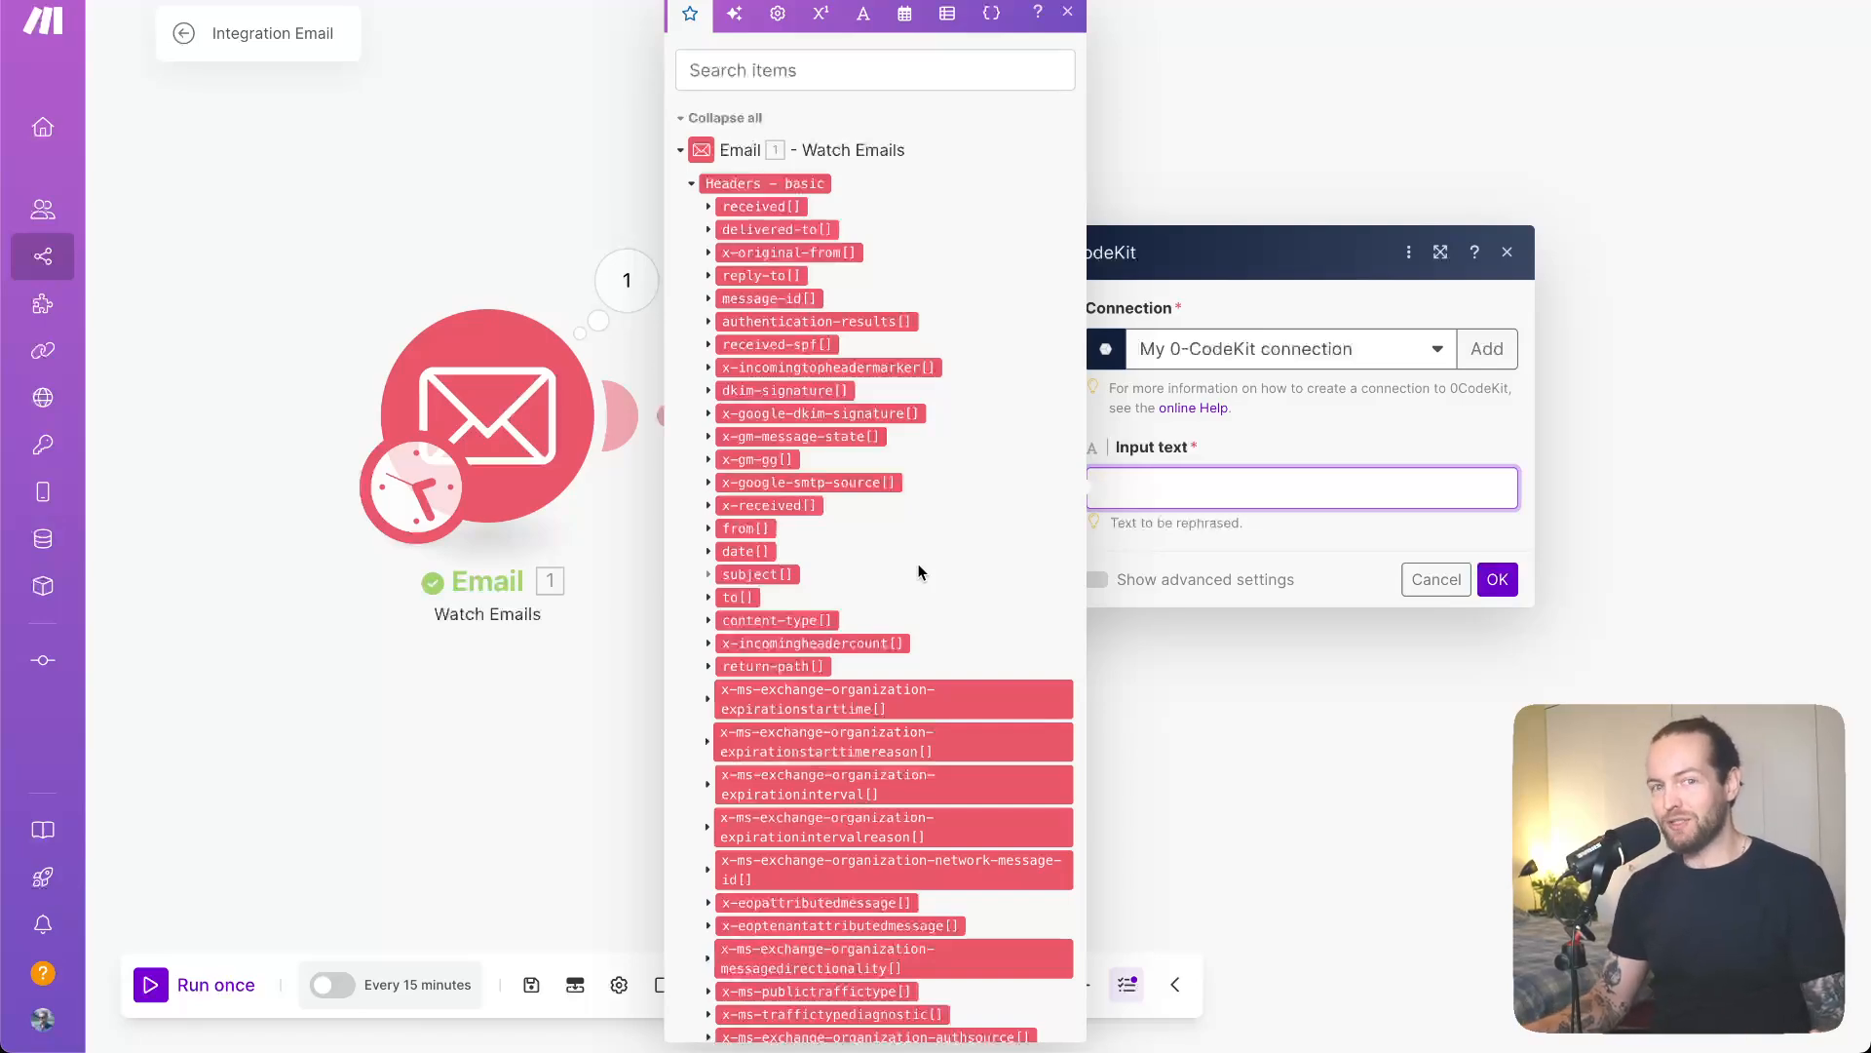
pyautogui.scroll(-2, 920, 572)
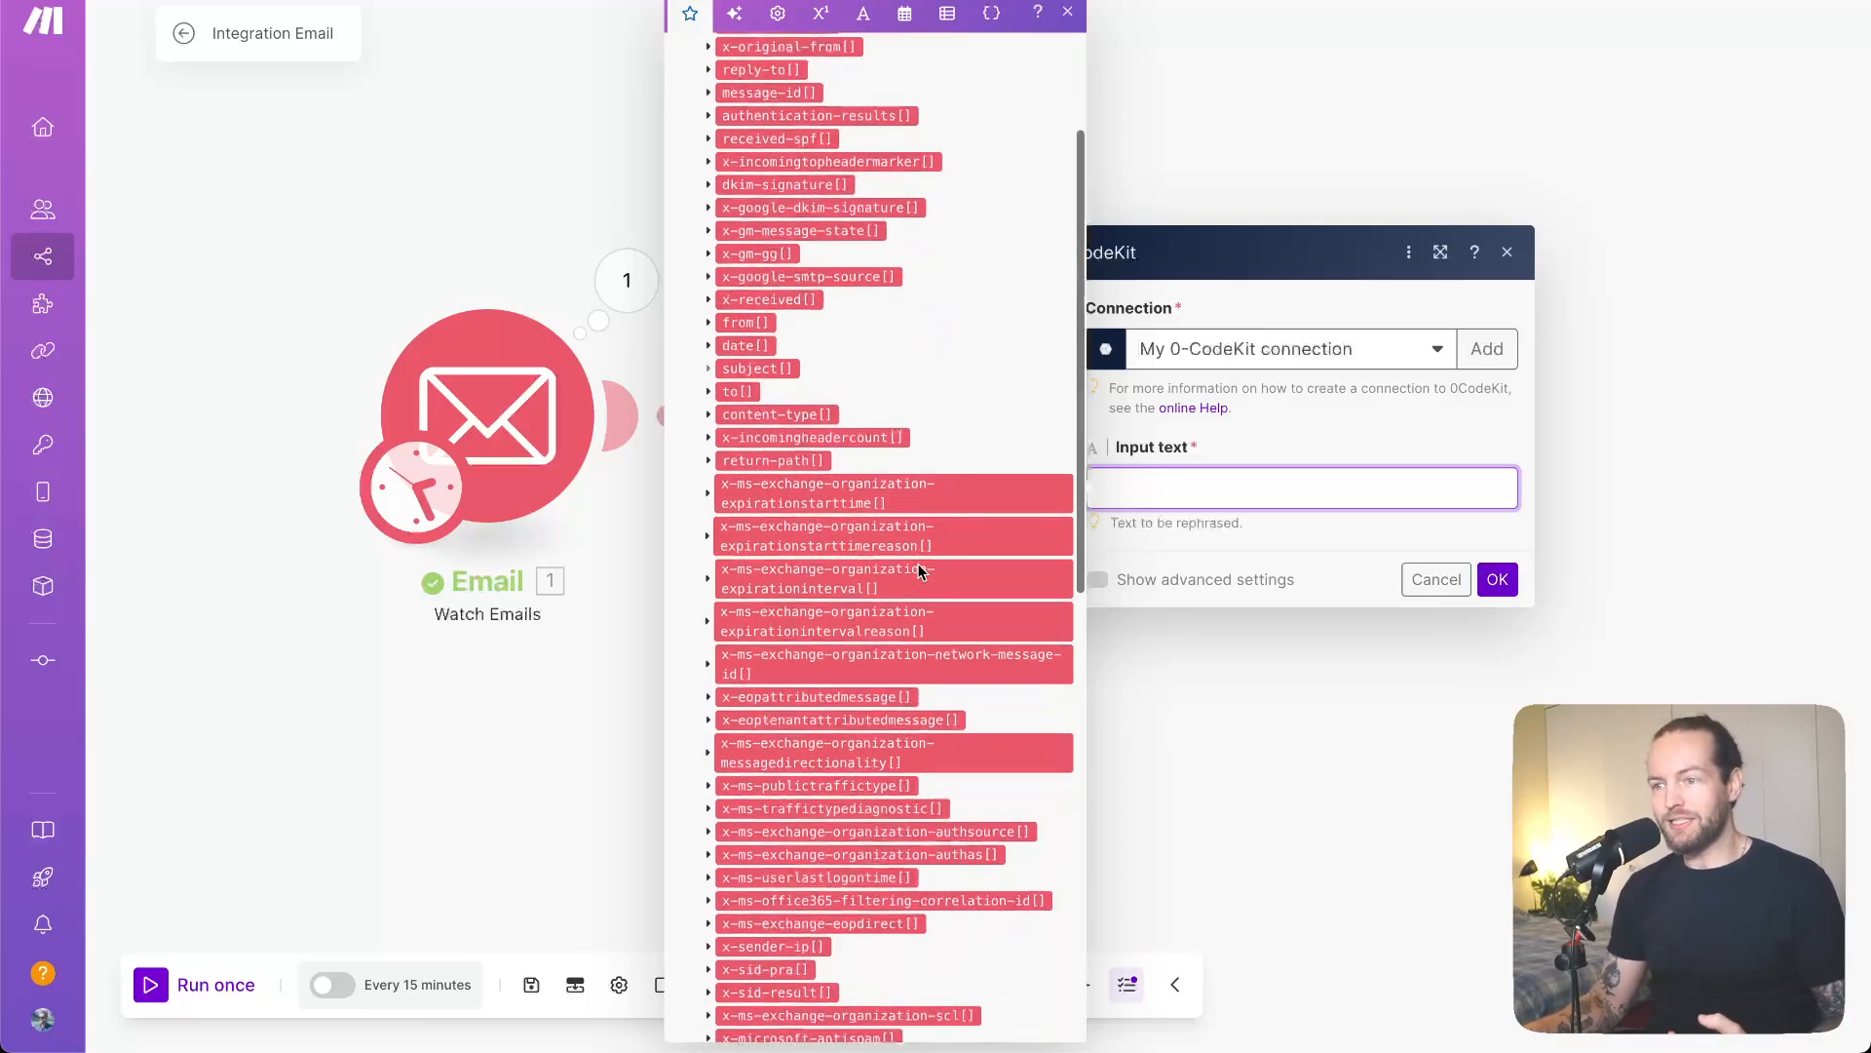
pyautogui.scroll(-10, 919, 572)
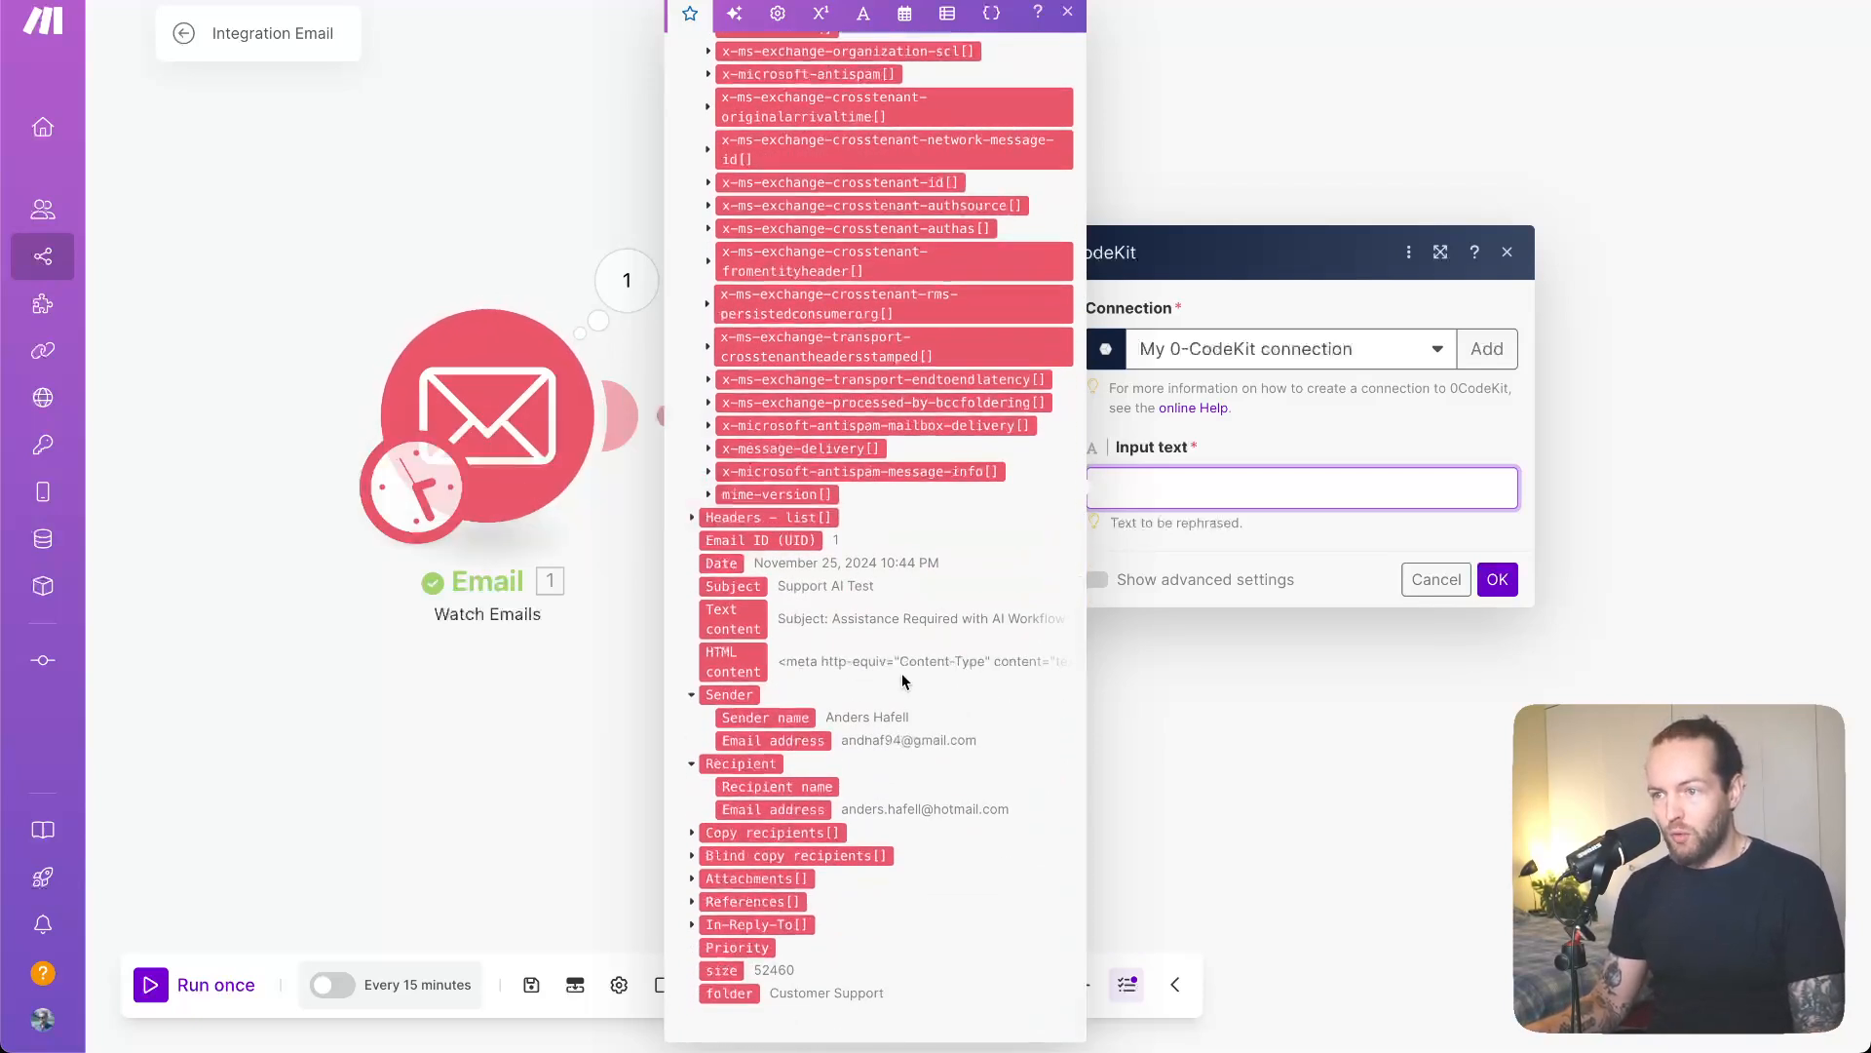
pyautogui.click(733, 619)
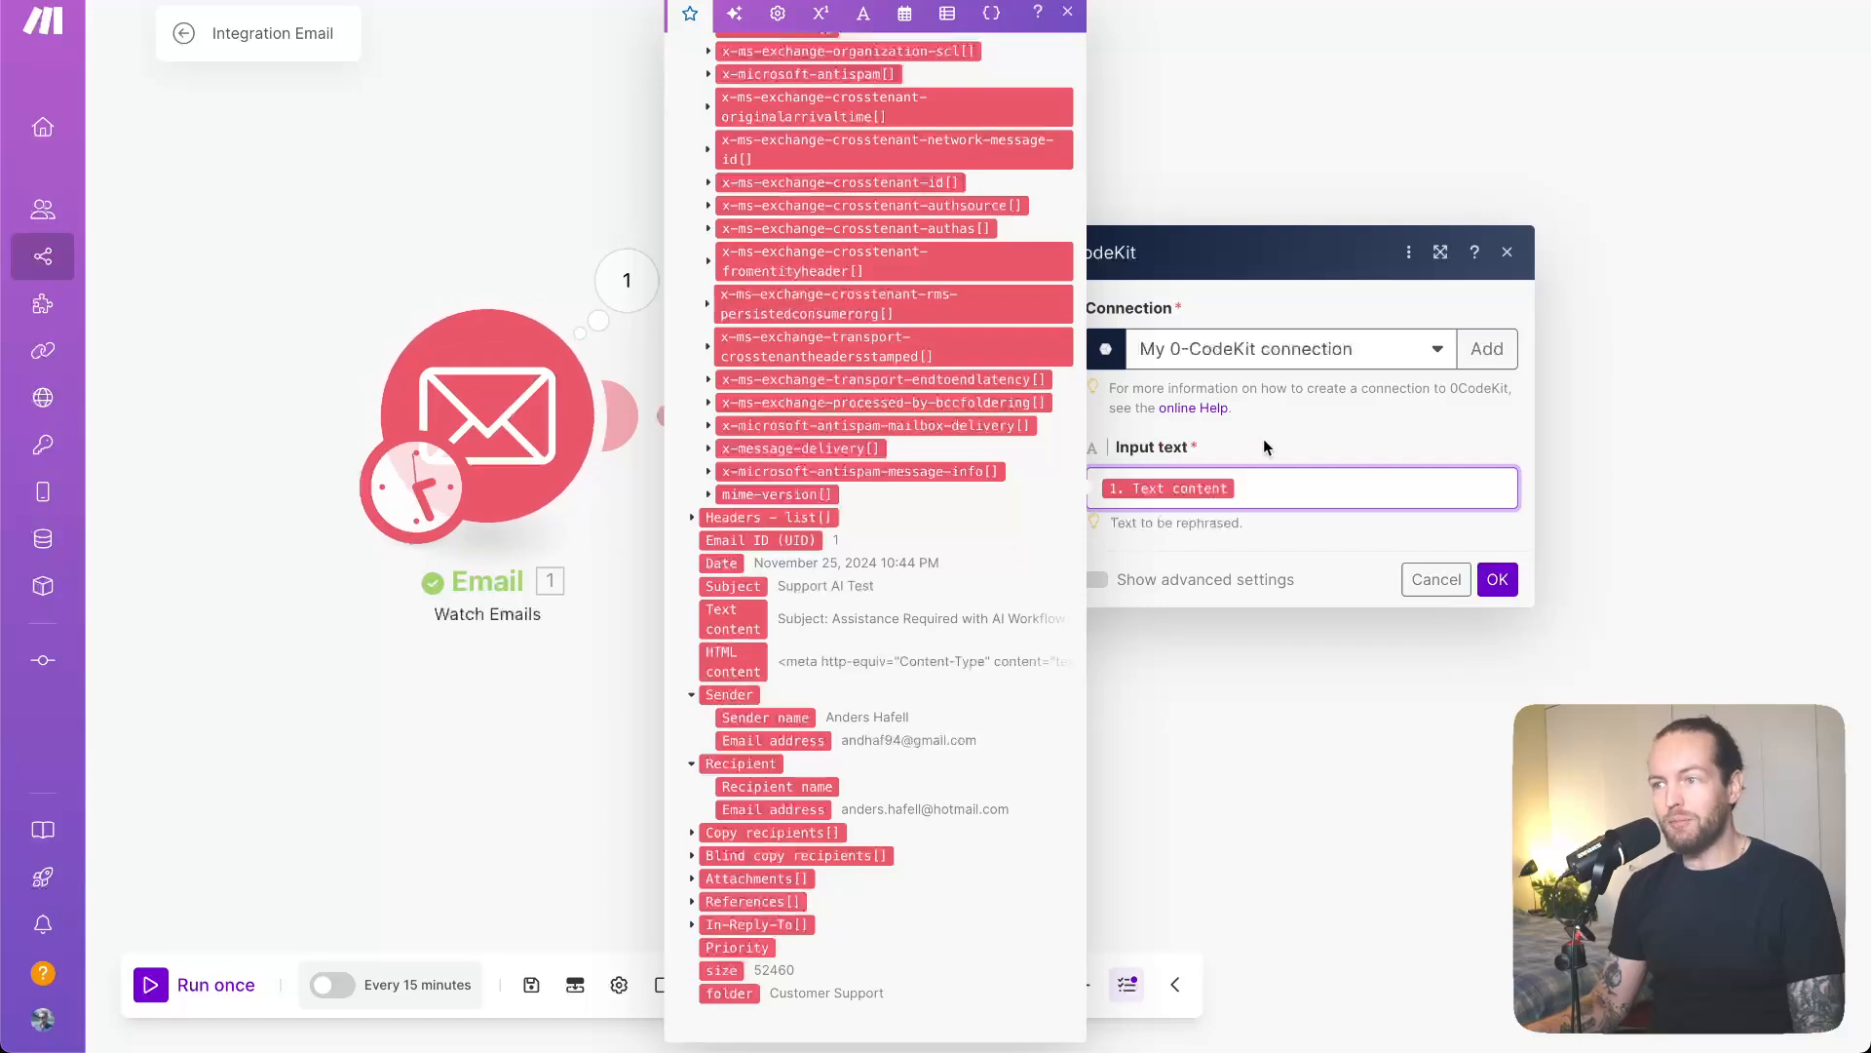
pyautogui.click(1386, 441)
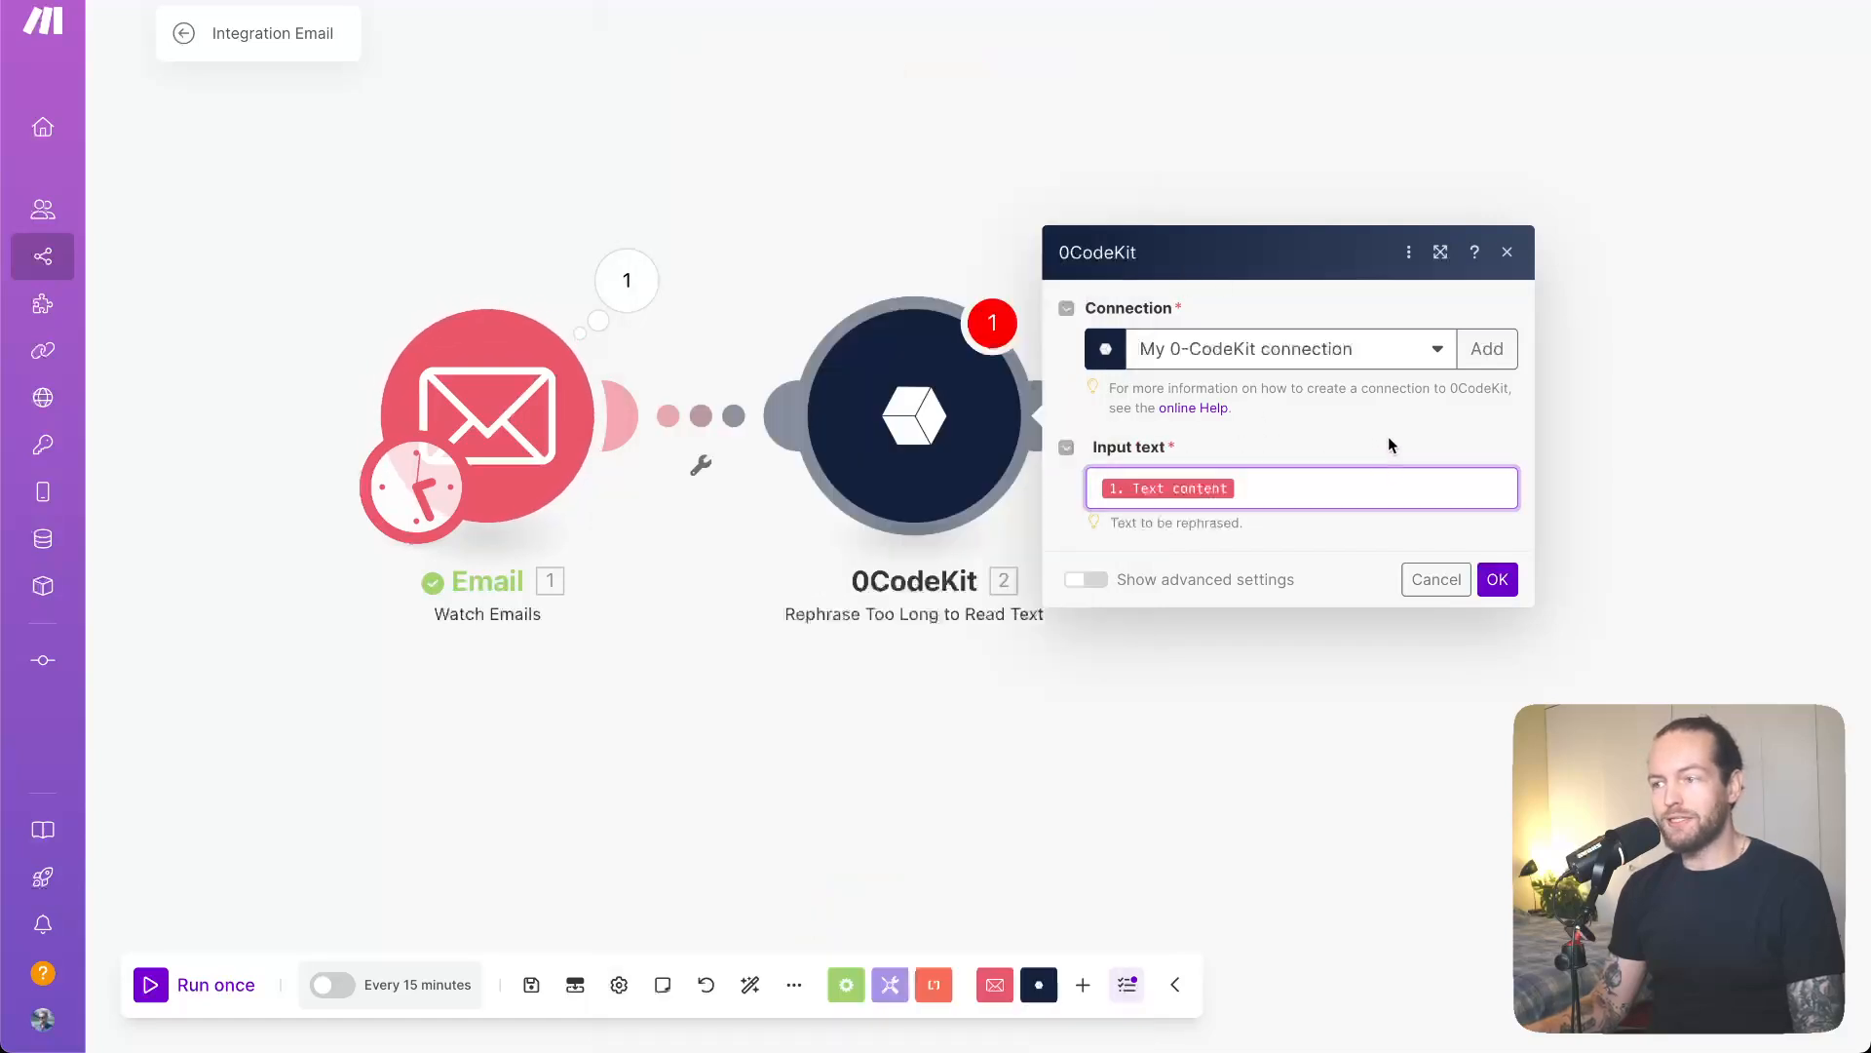
pyautogui.click(1498, 581)
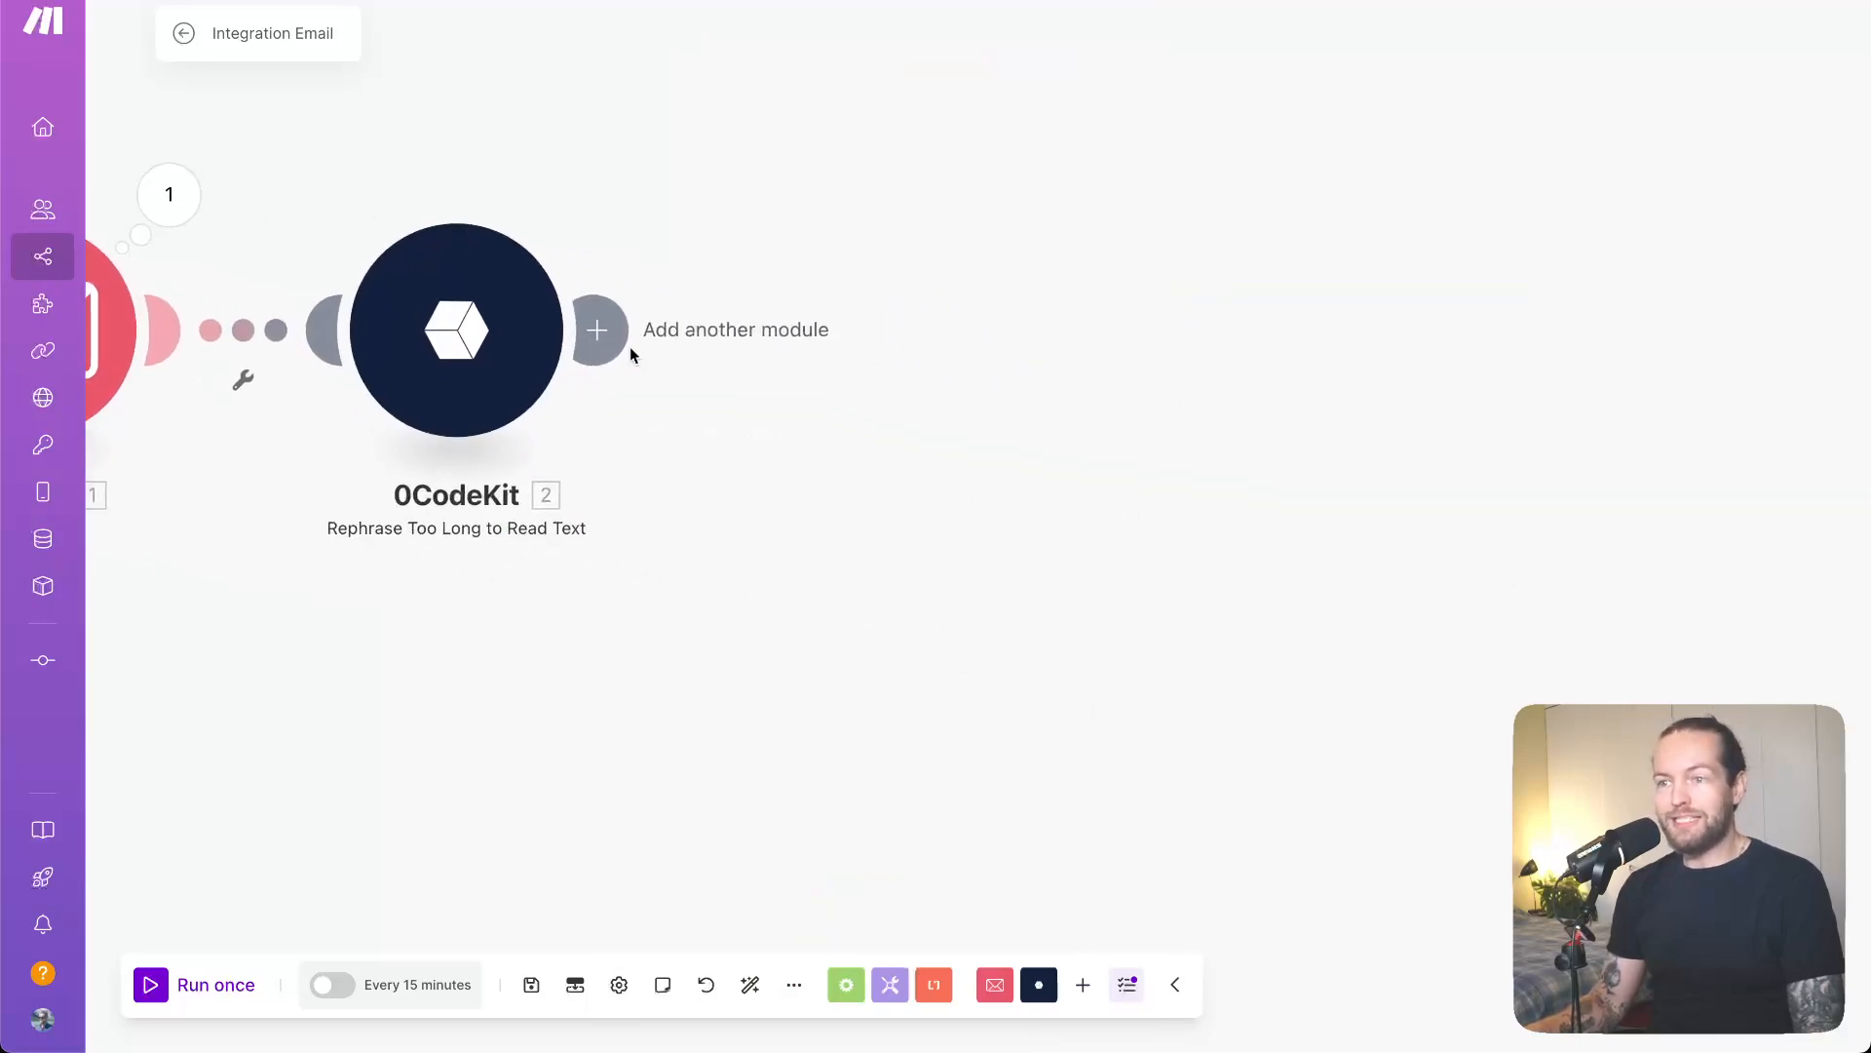
pyautogui.click(598, 337)
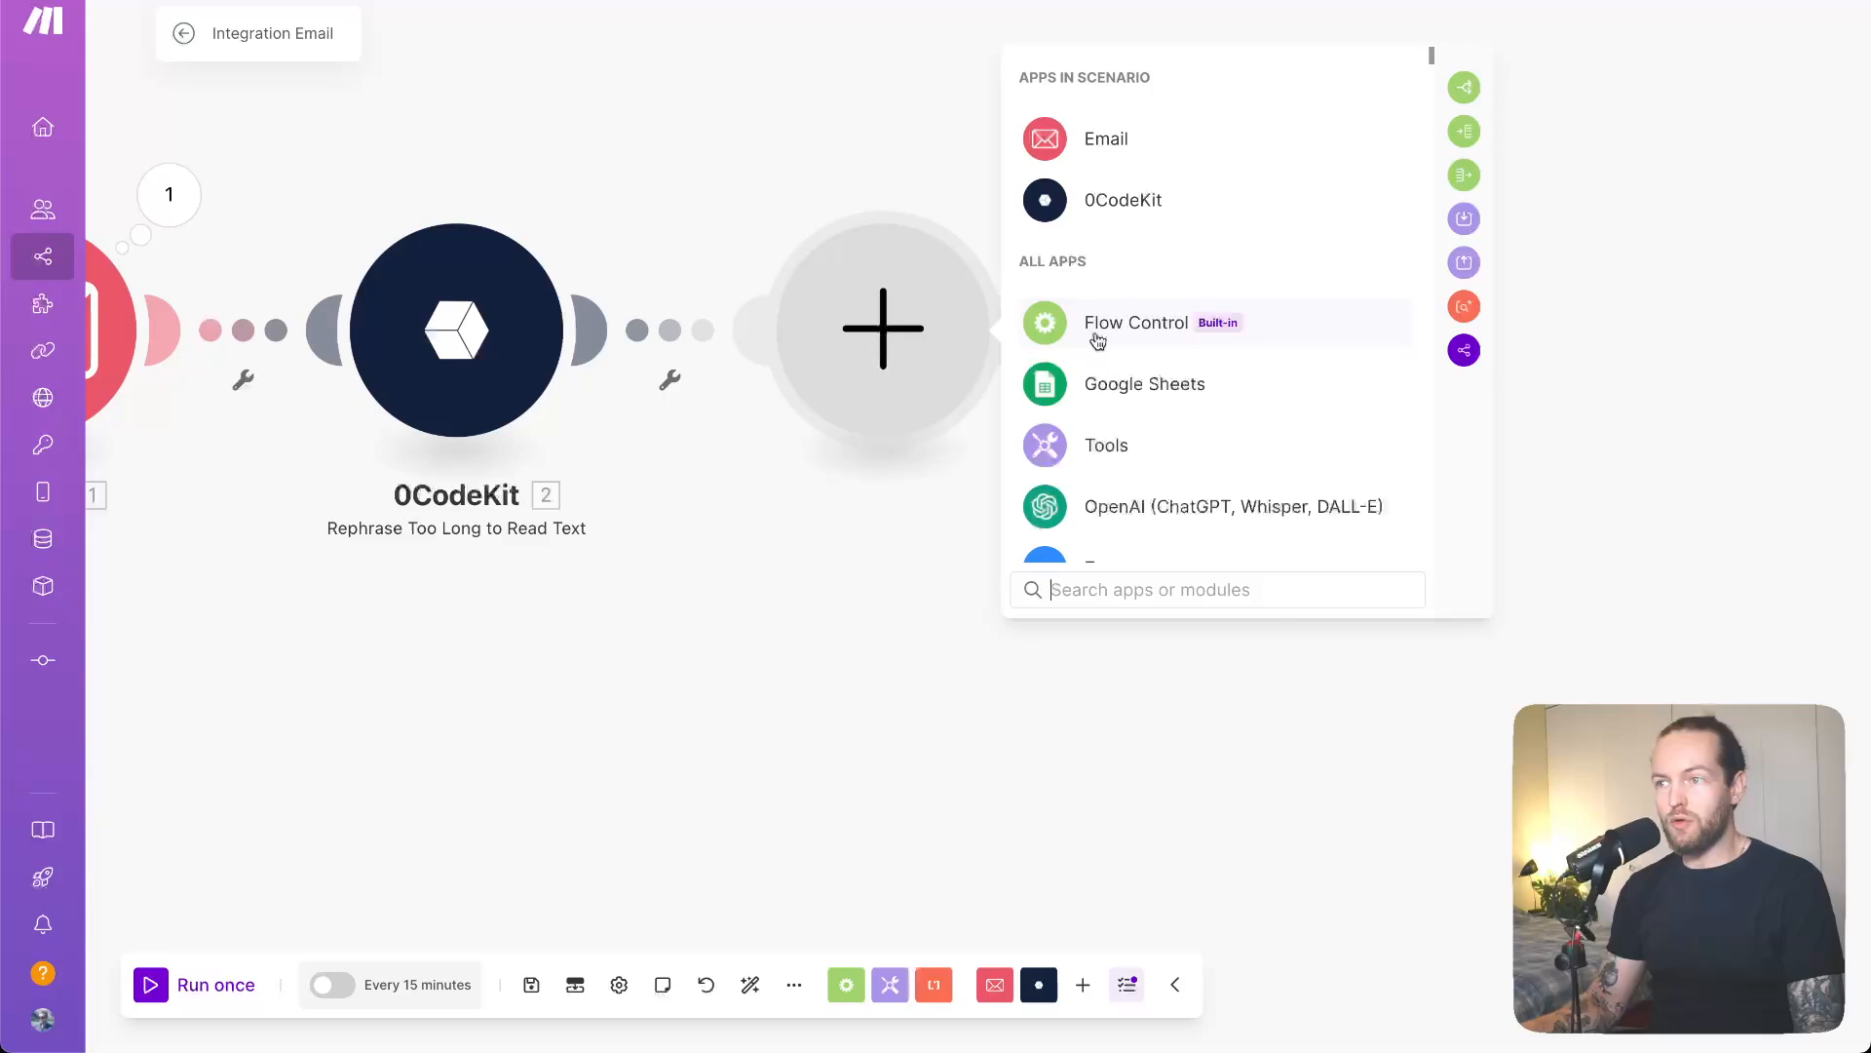
# - Add the 0CodeKit Get the Mood of a Text with NLP AI module as step 3
pyautogui.click(1204, 200)
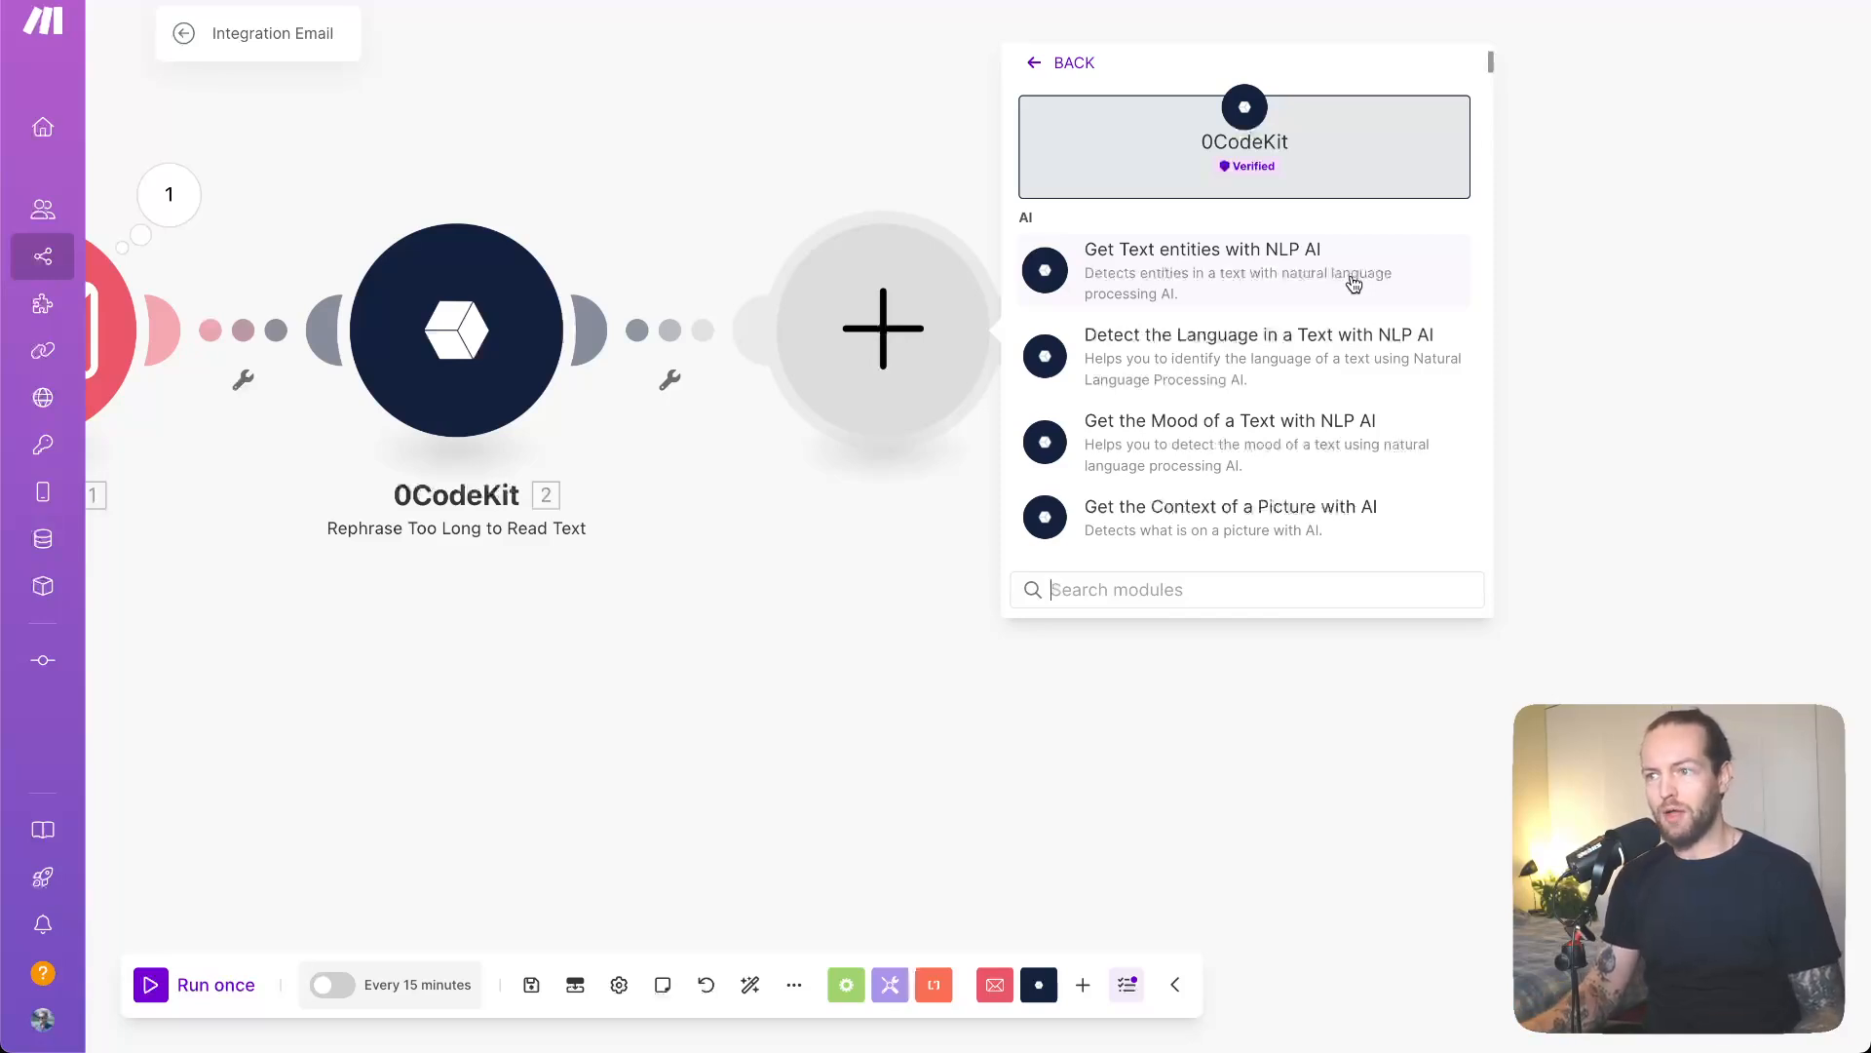
pyautogui.click(1357, 449)
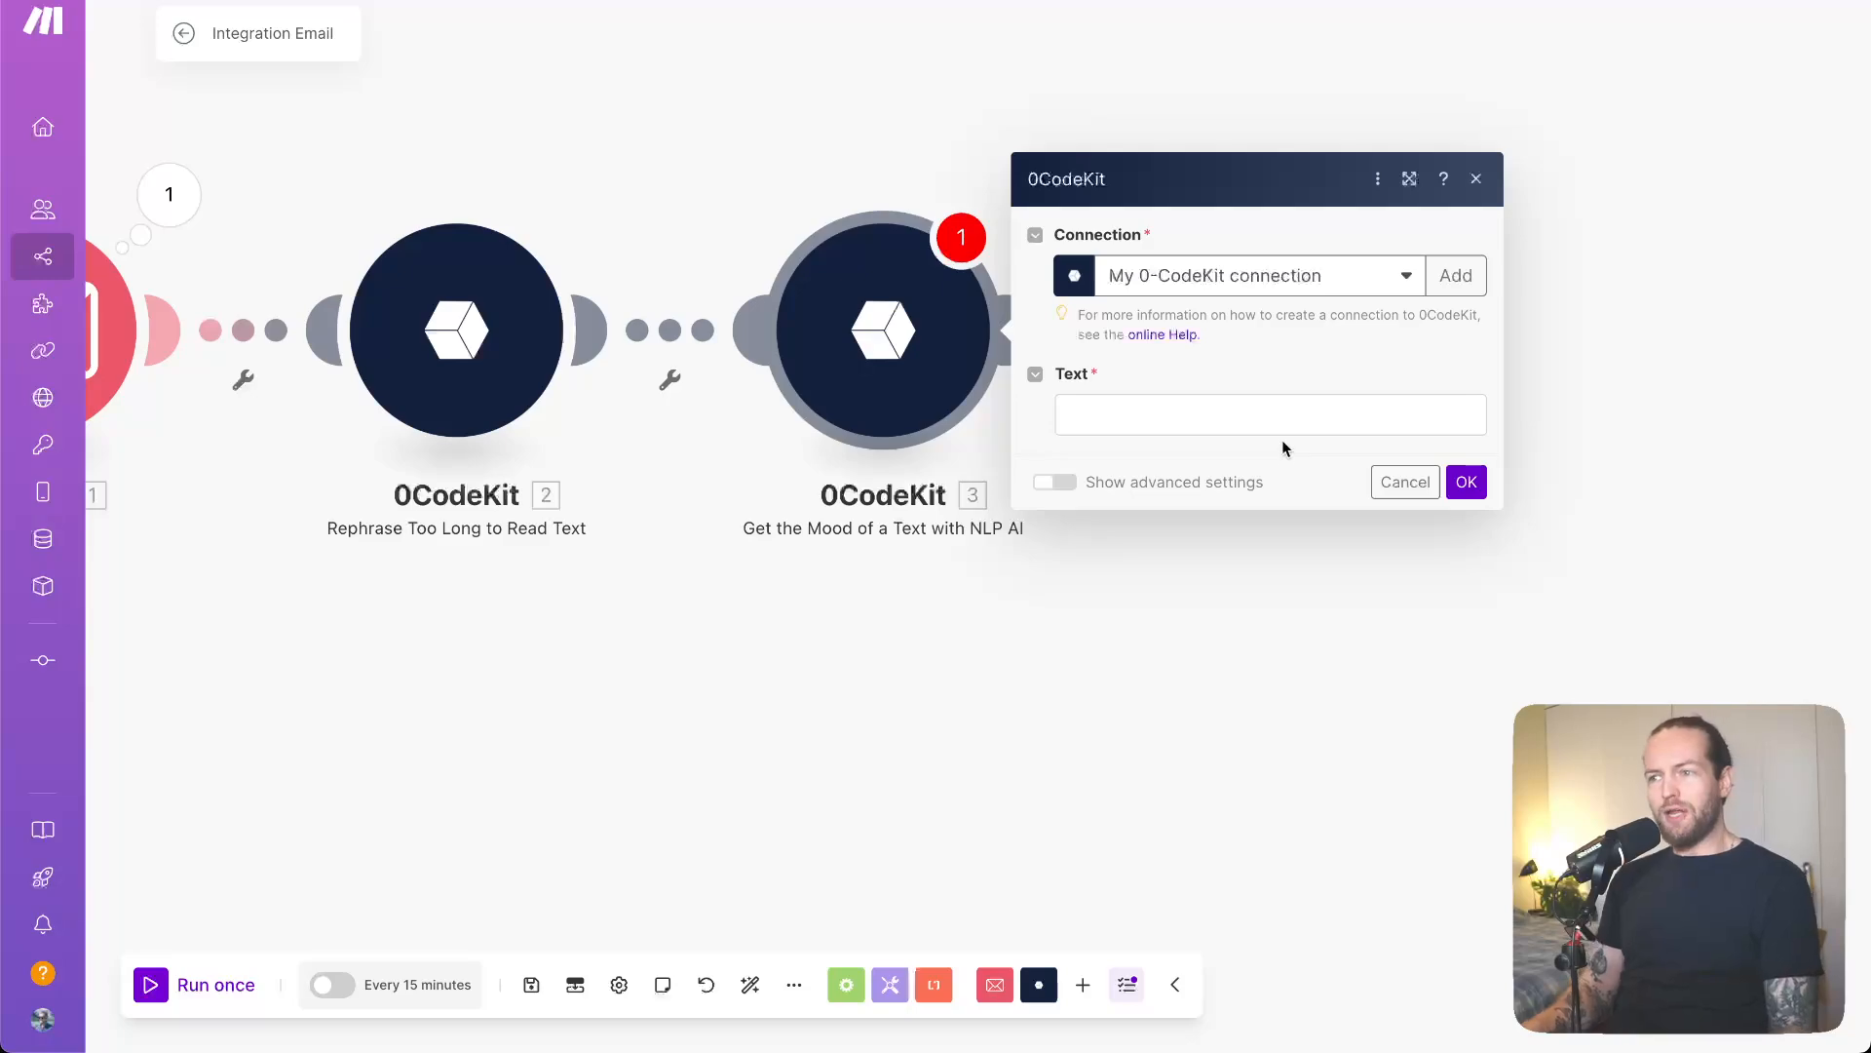
# - Map the email's Text content into the mood module's Text field and save
pyautogui.click(1286, 411)
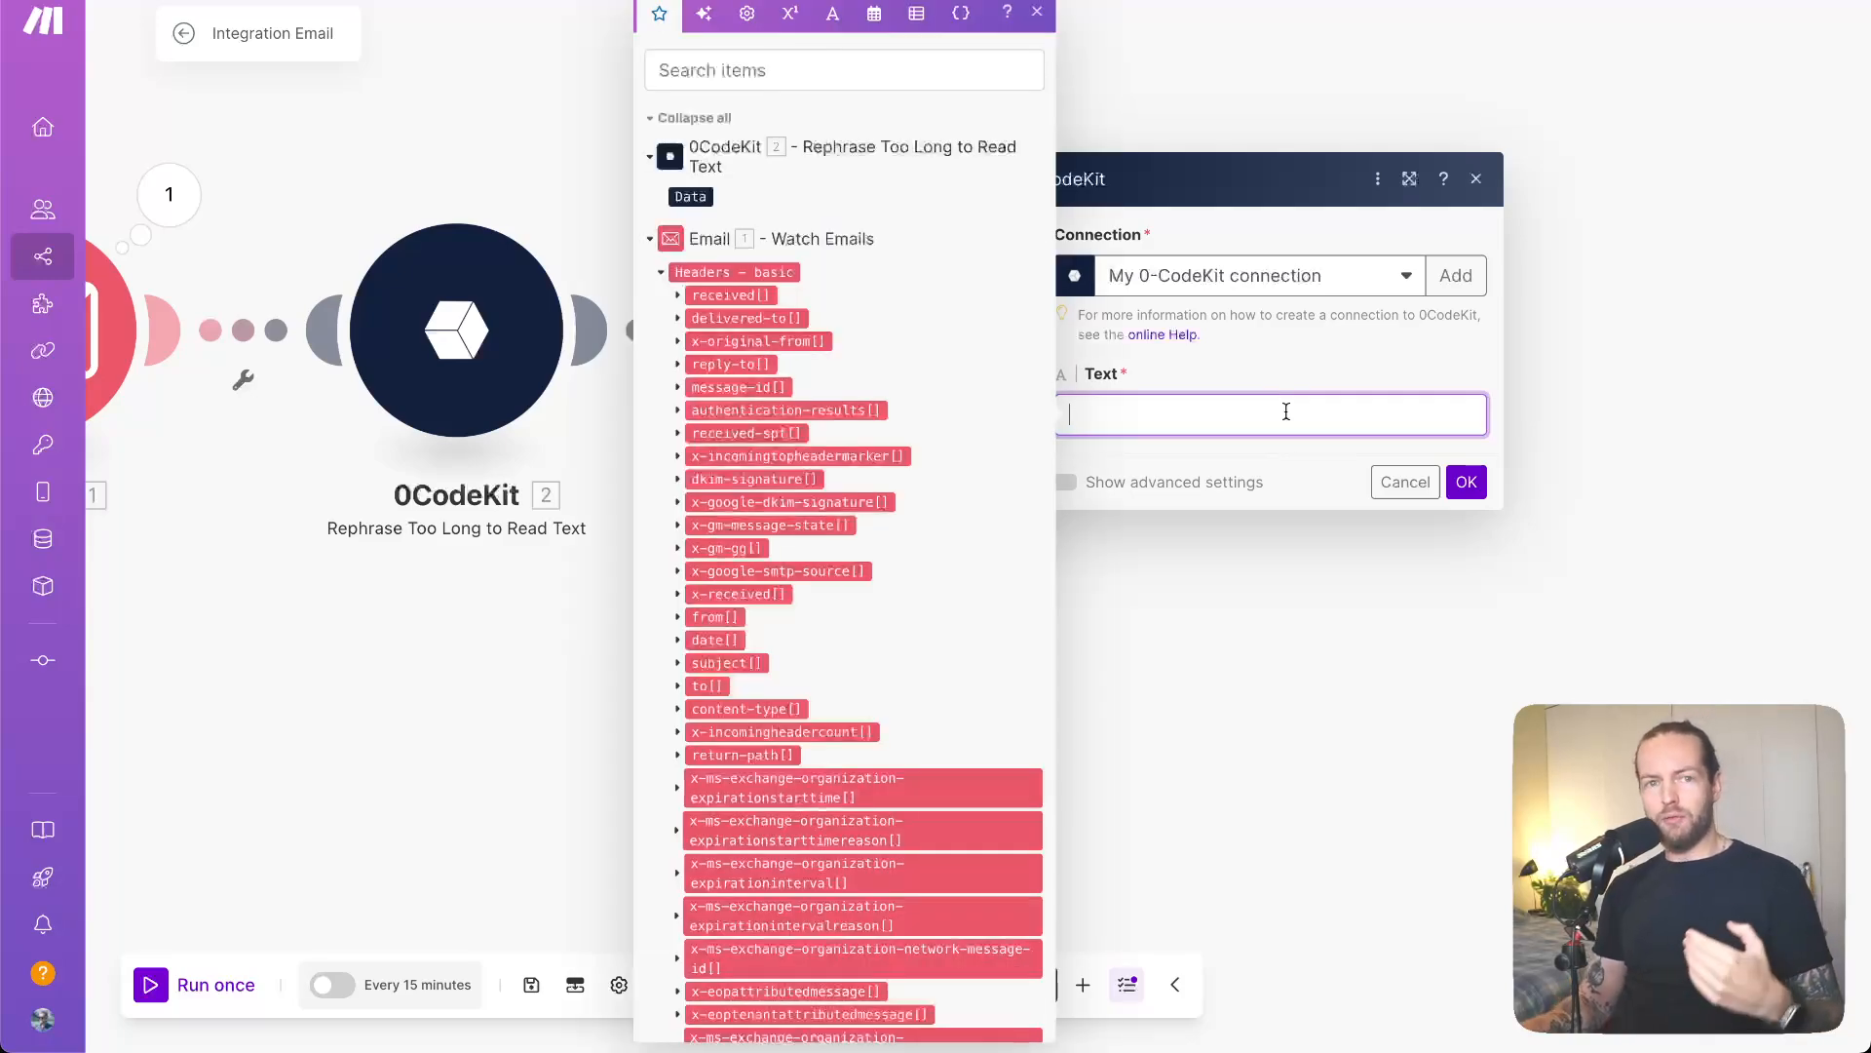
pyautogui.scroll(-3, 824, 636)
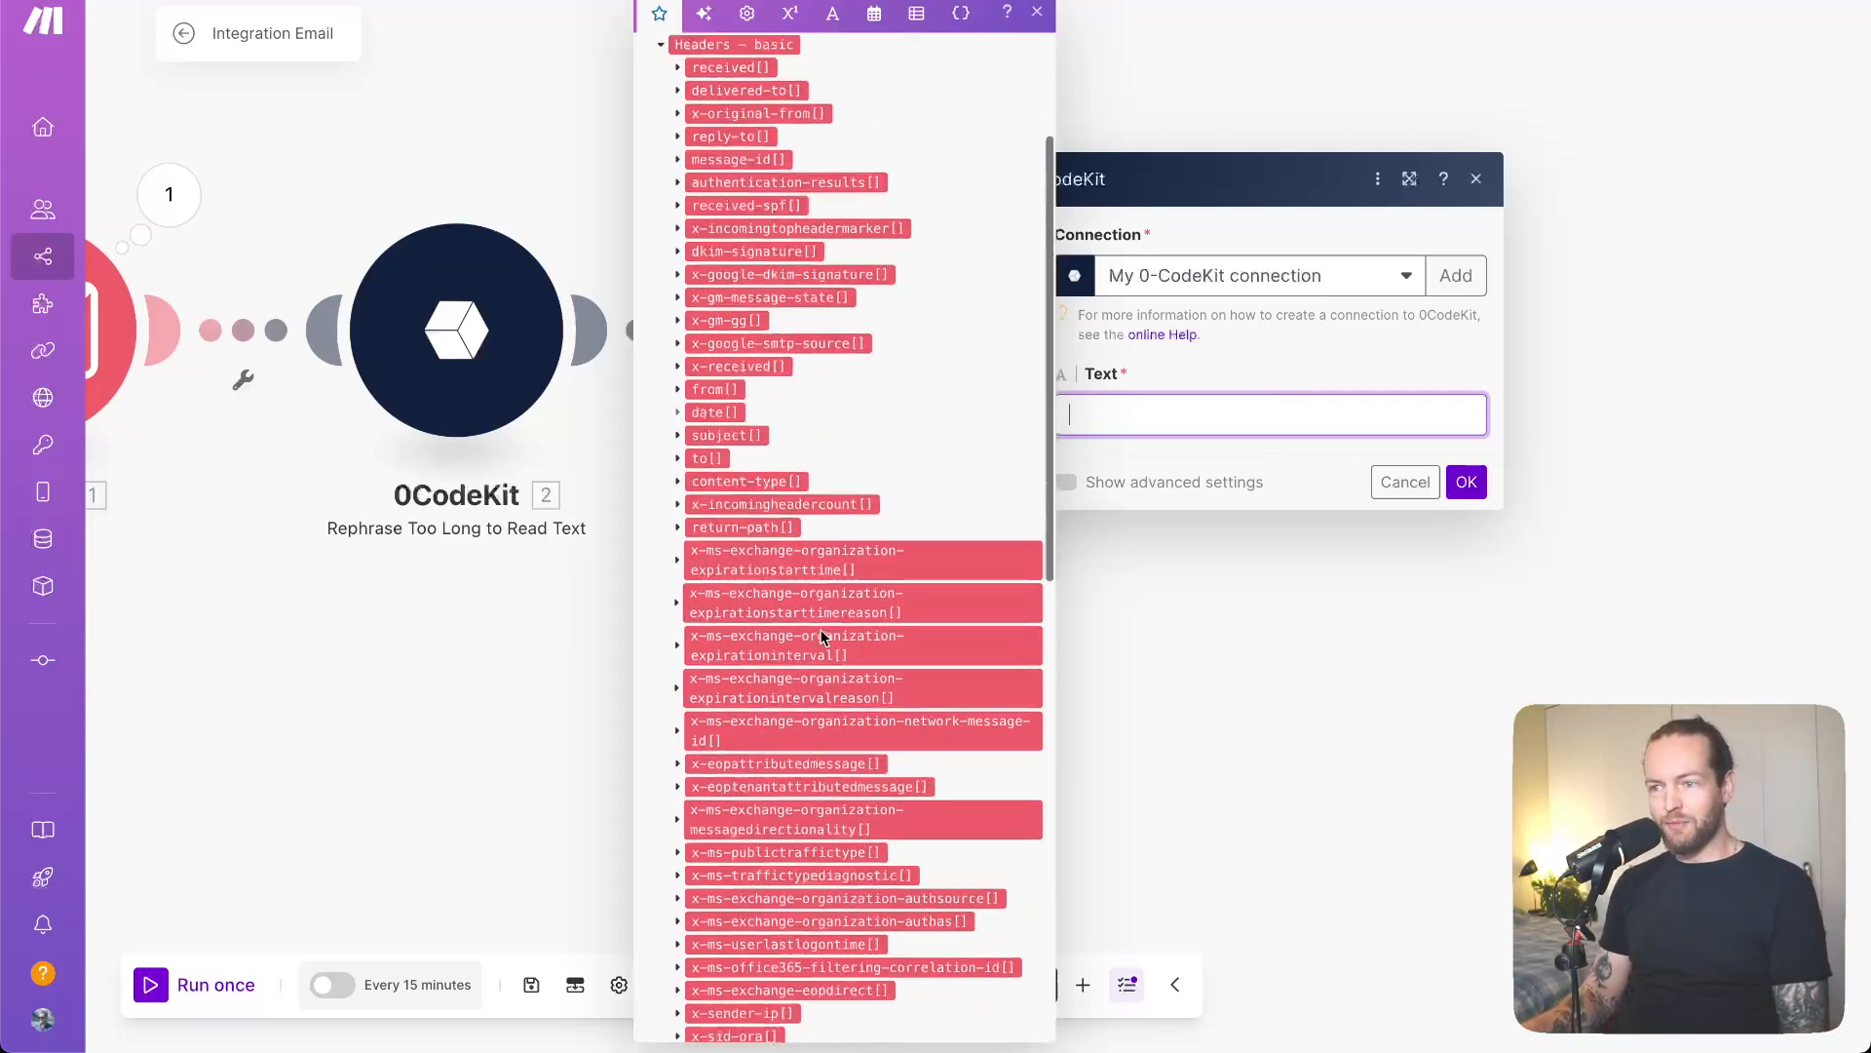
pyautogui.scroll(-12, 823, 637)
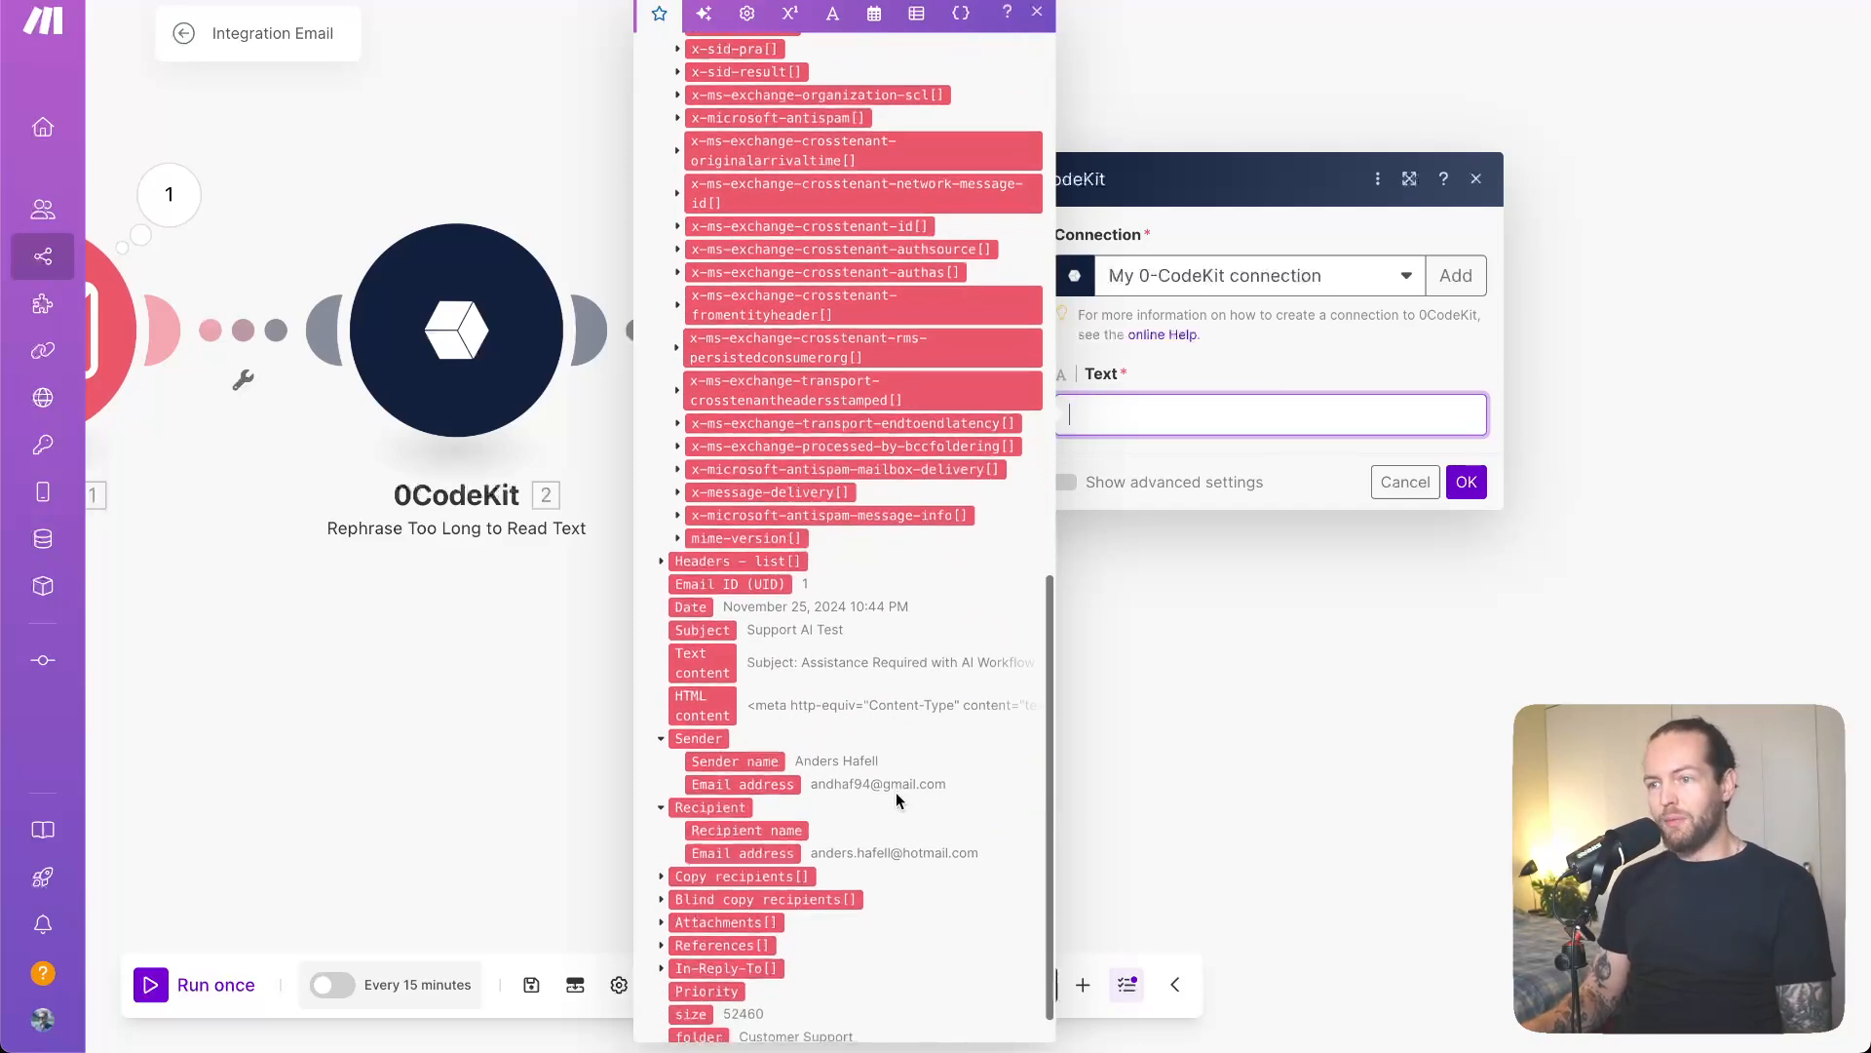
pyautogui.scroll(-1, 897, 792)
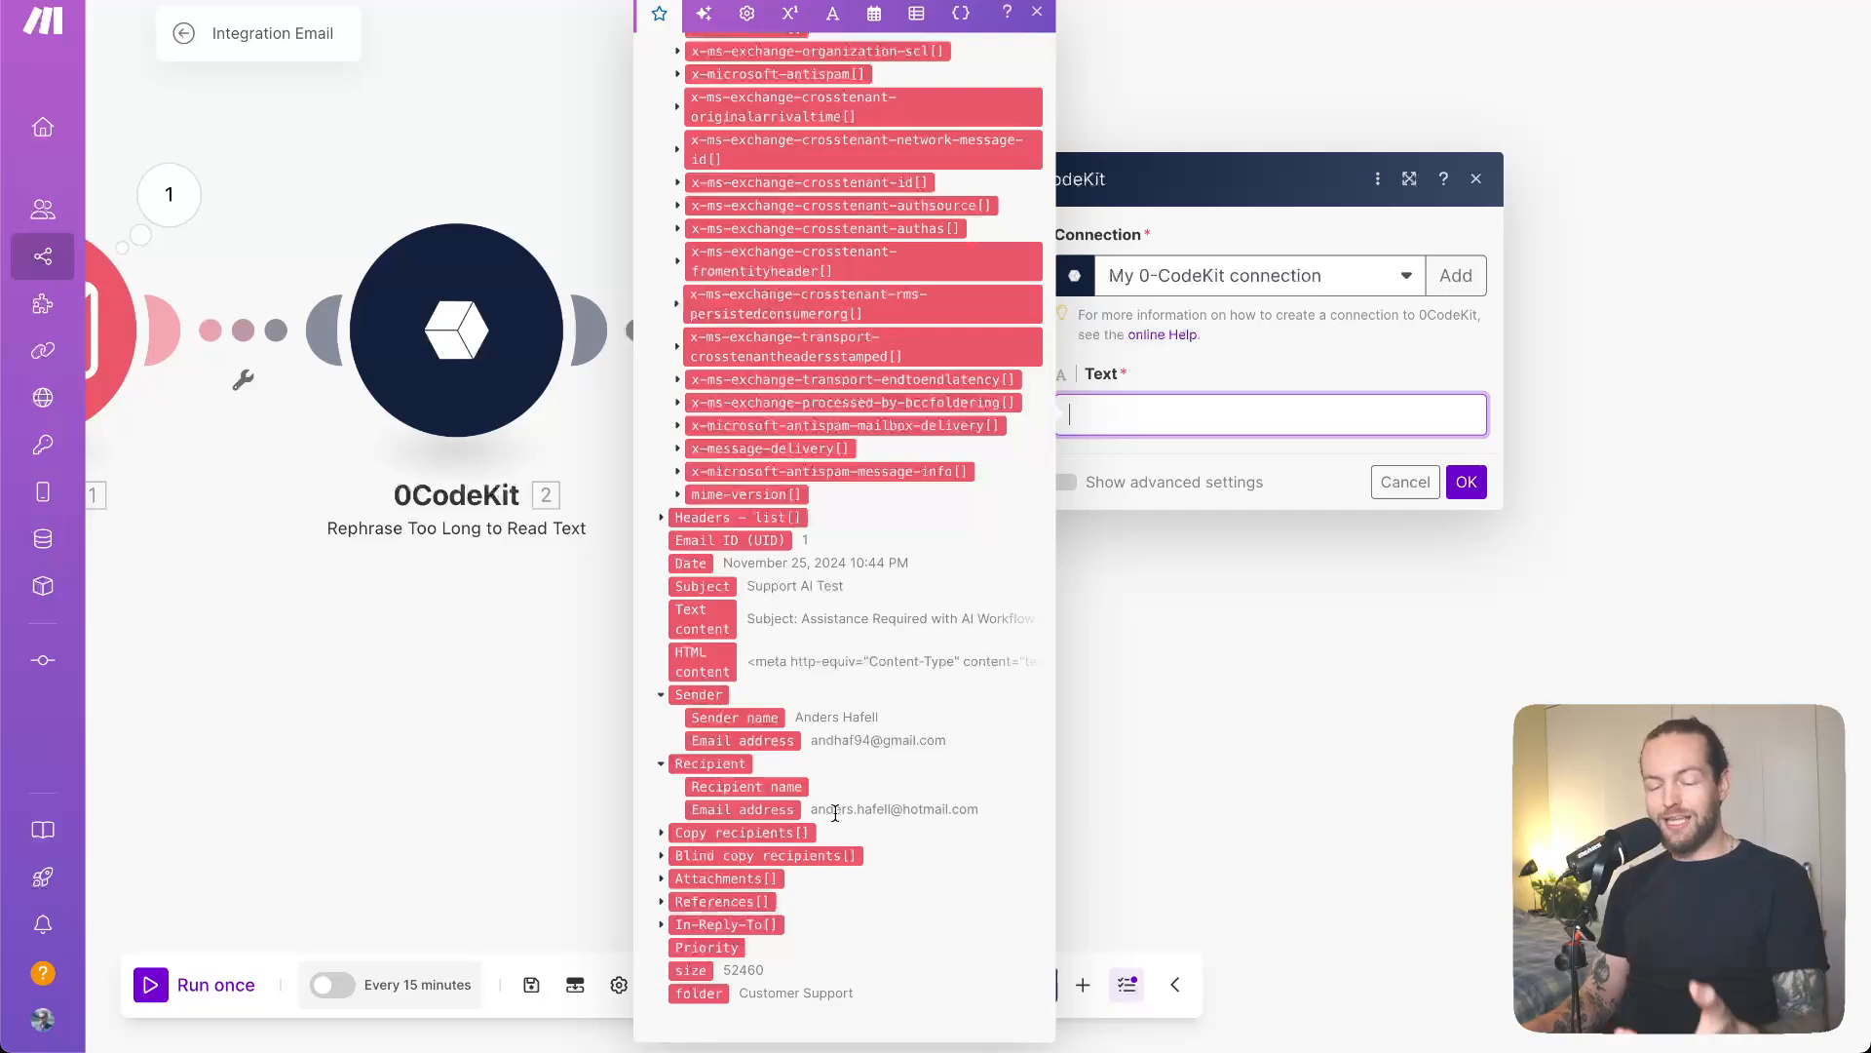
pyautogui.click(702, 619)
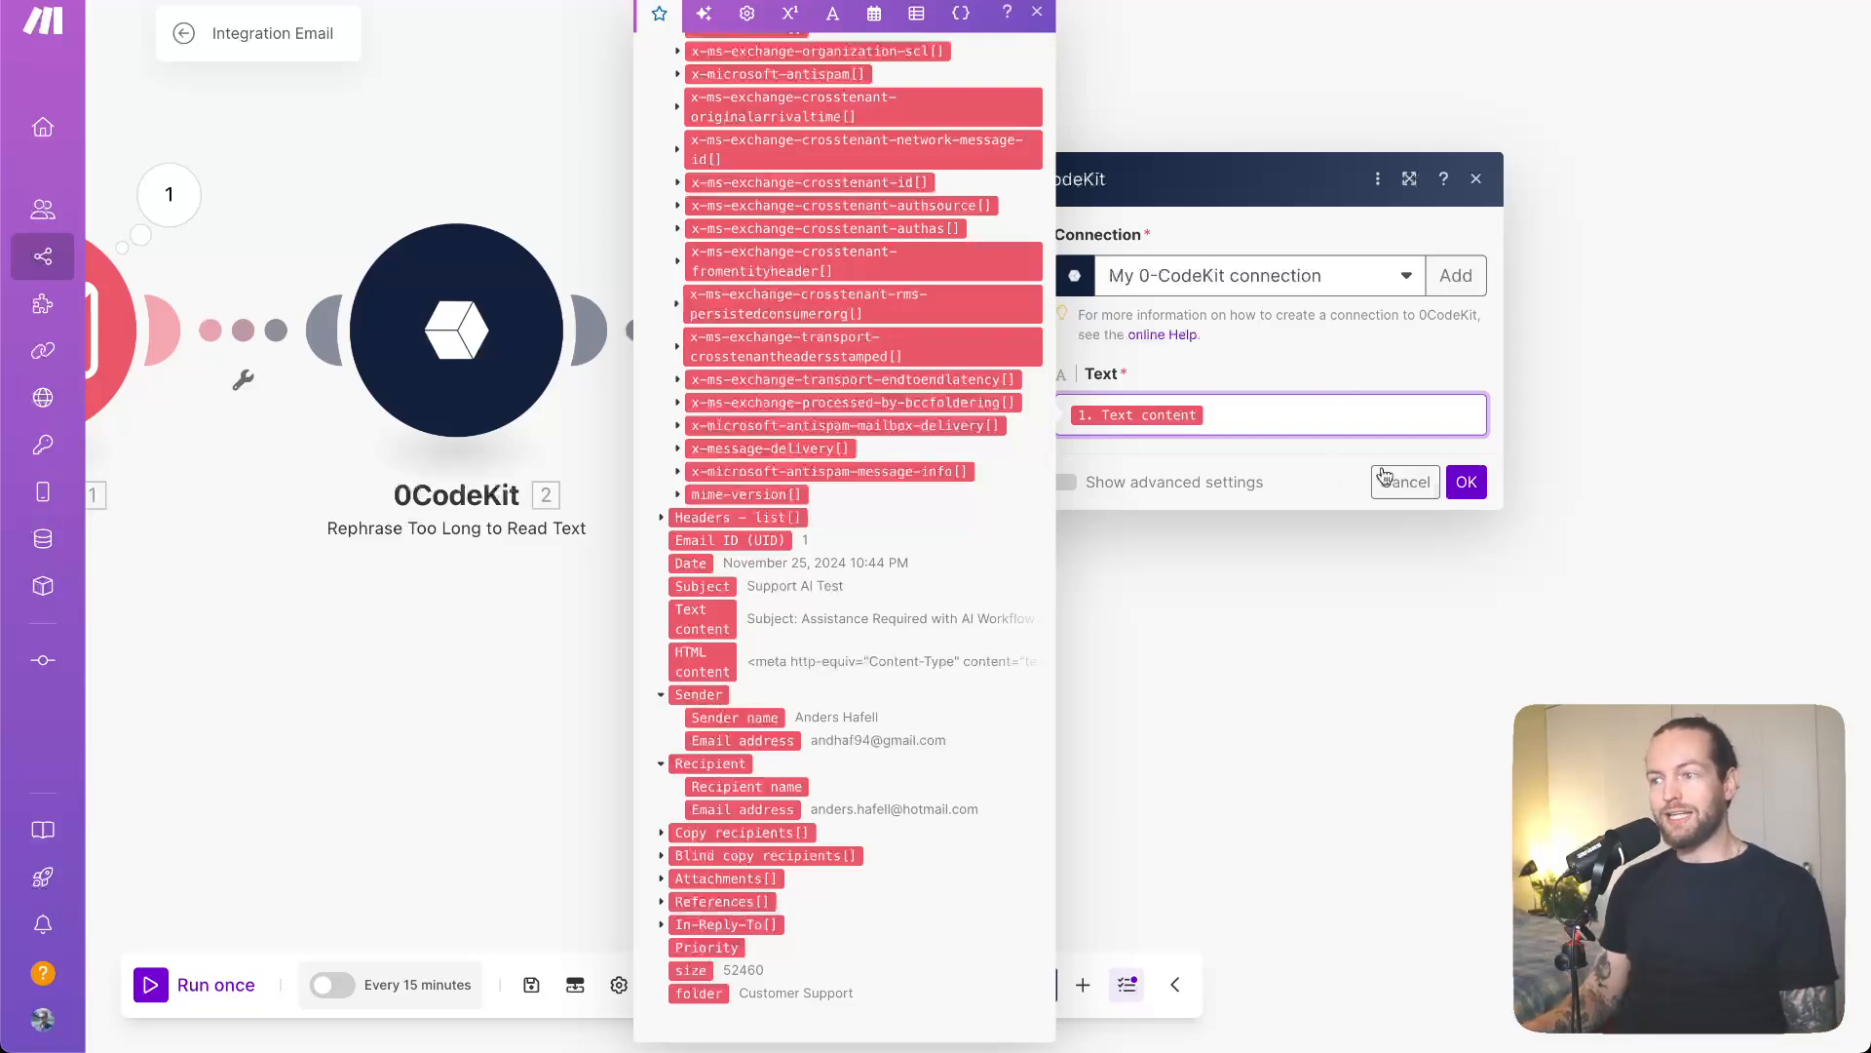
pyautogui.click(1468, 483)
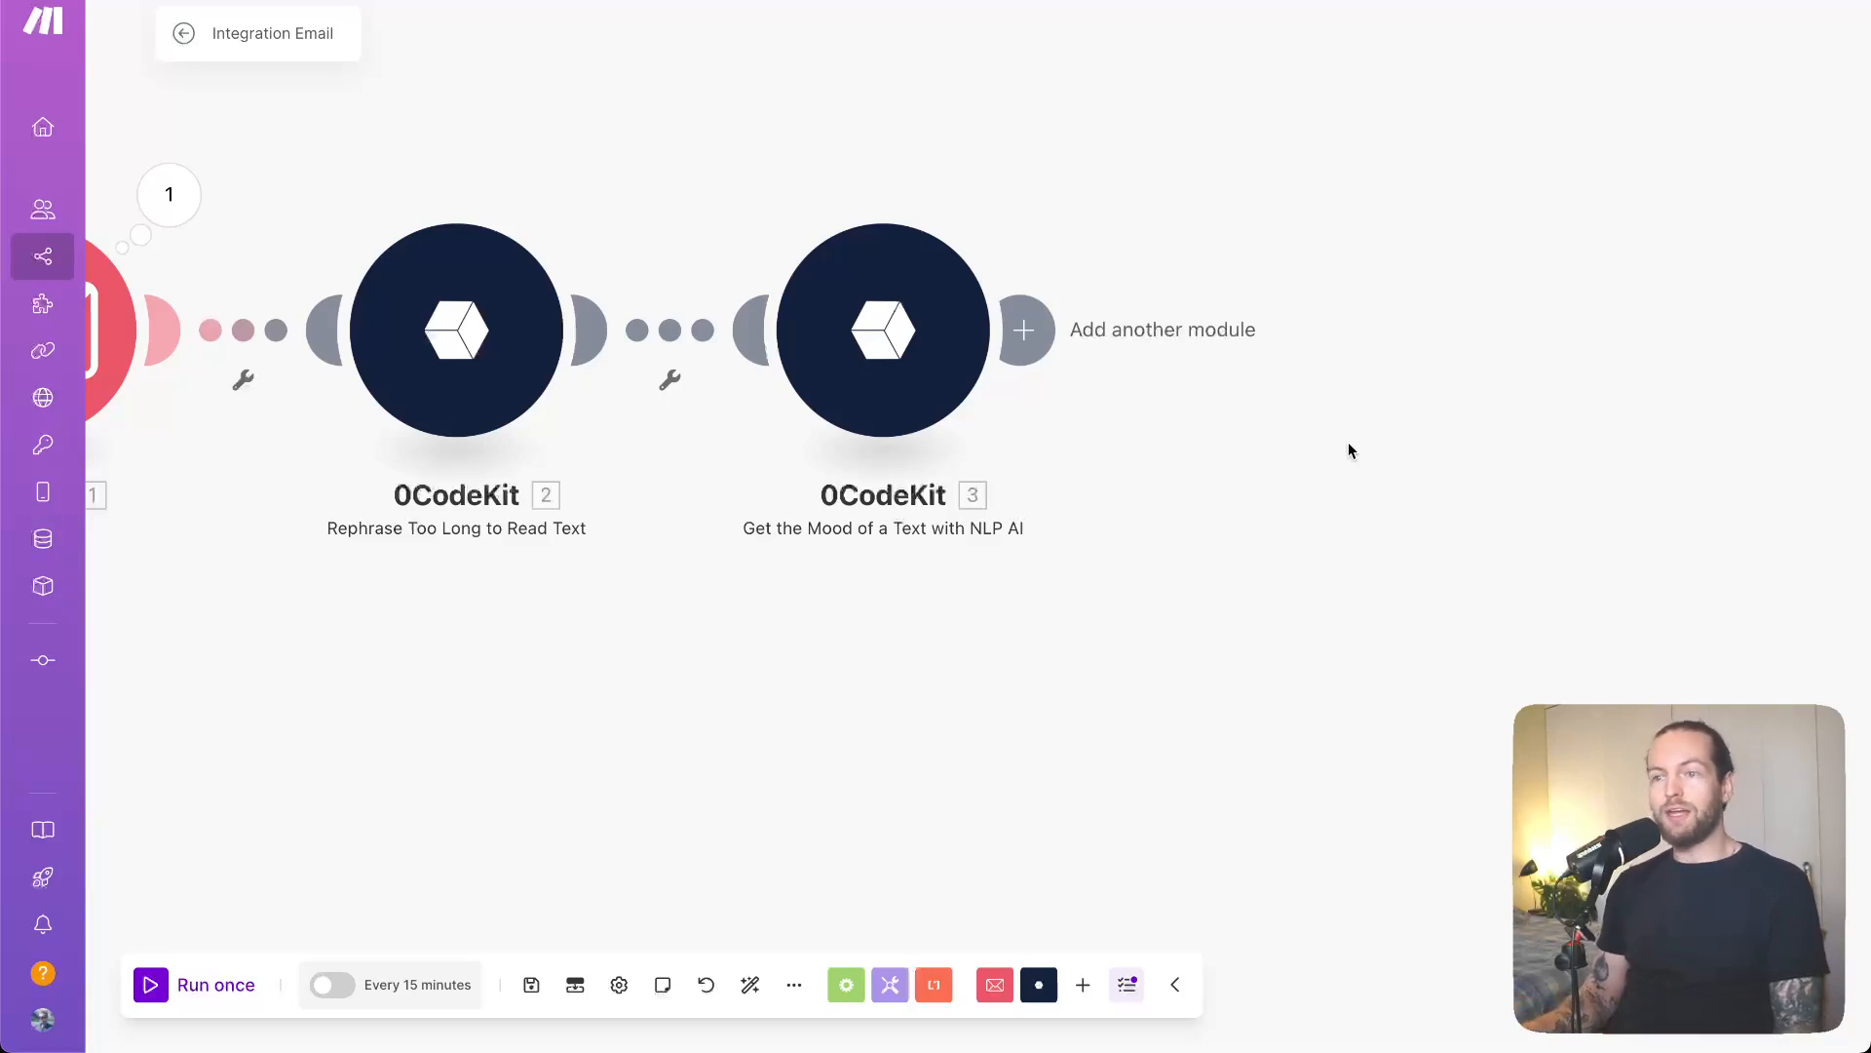
pyautogui.scroll(-3, 1238, 452)
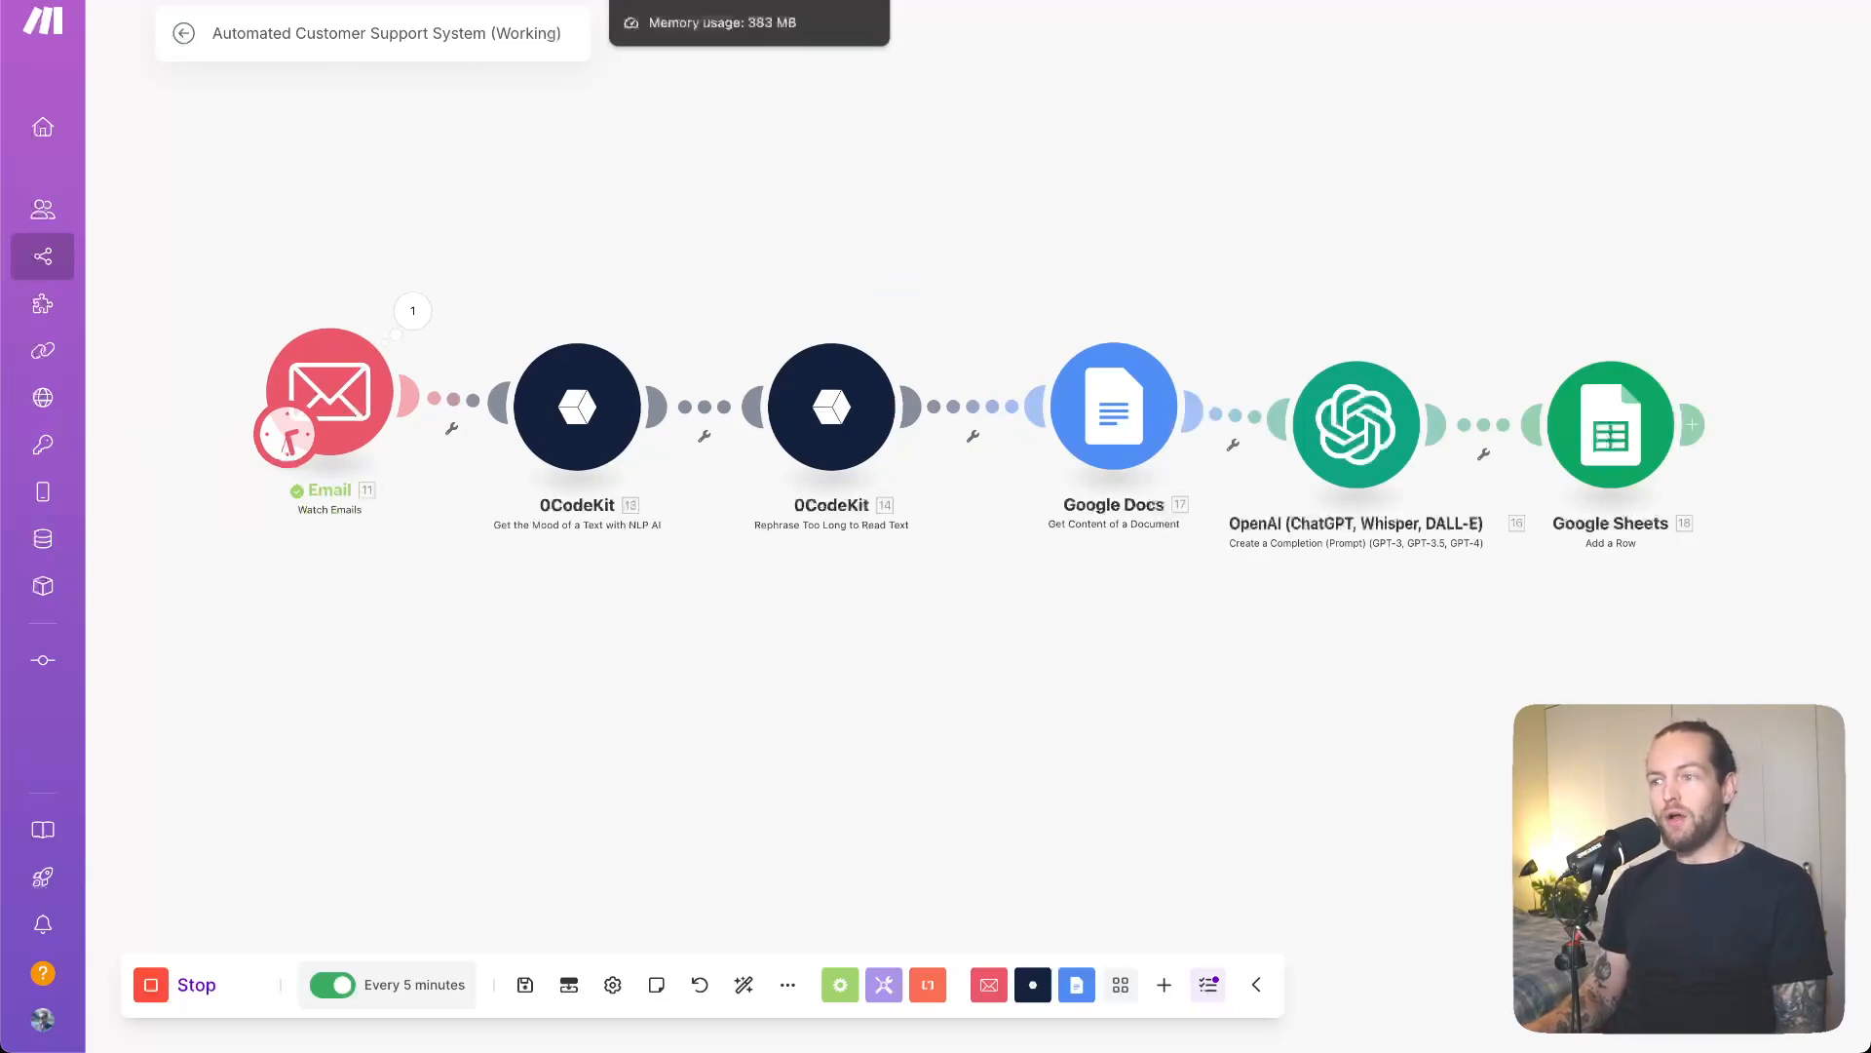
pyautogui.moveTo(1125, 408); pyautogui.dragTo(1090, 410)
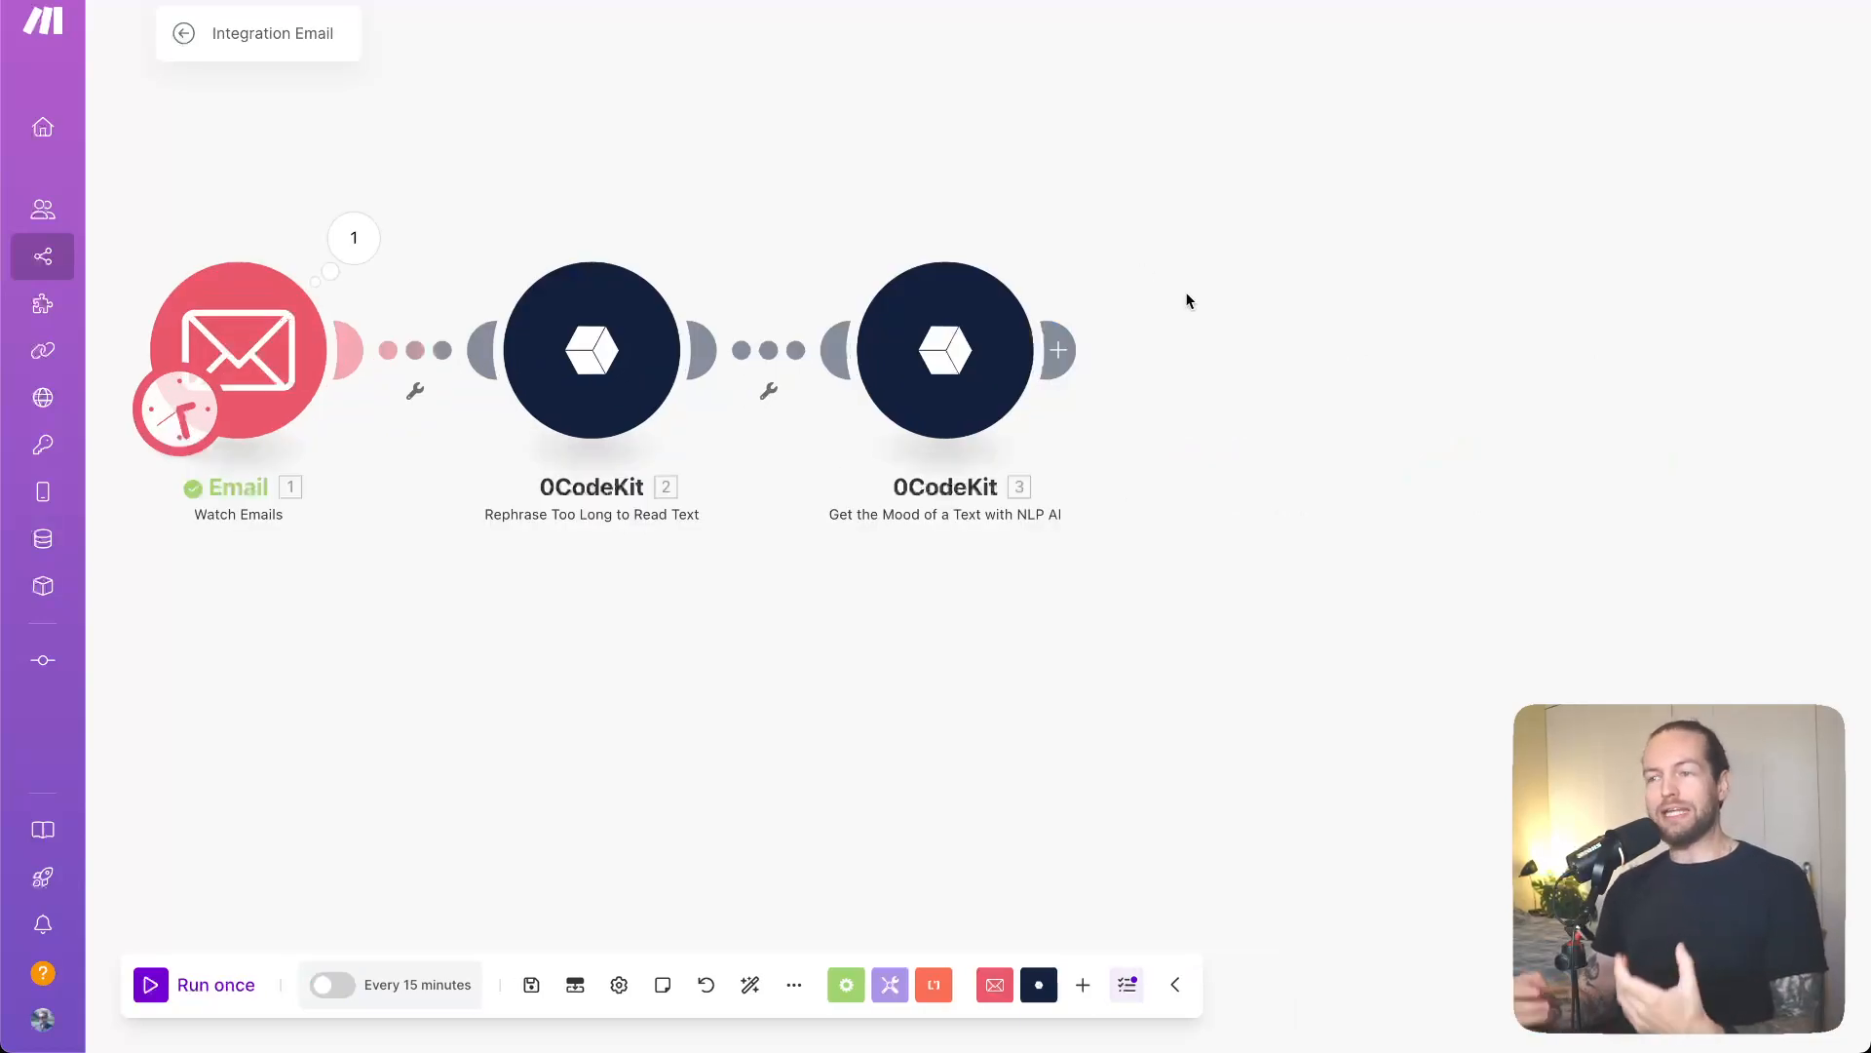
# - Add a Google Docs 'Get Content of a Document' module after module 3, searching 'doc' then 'get'
pyautogui.click(1068, 353)
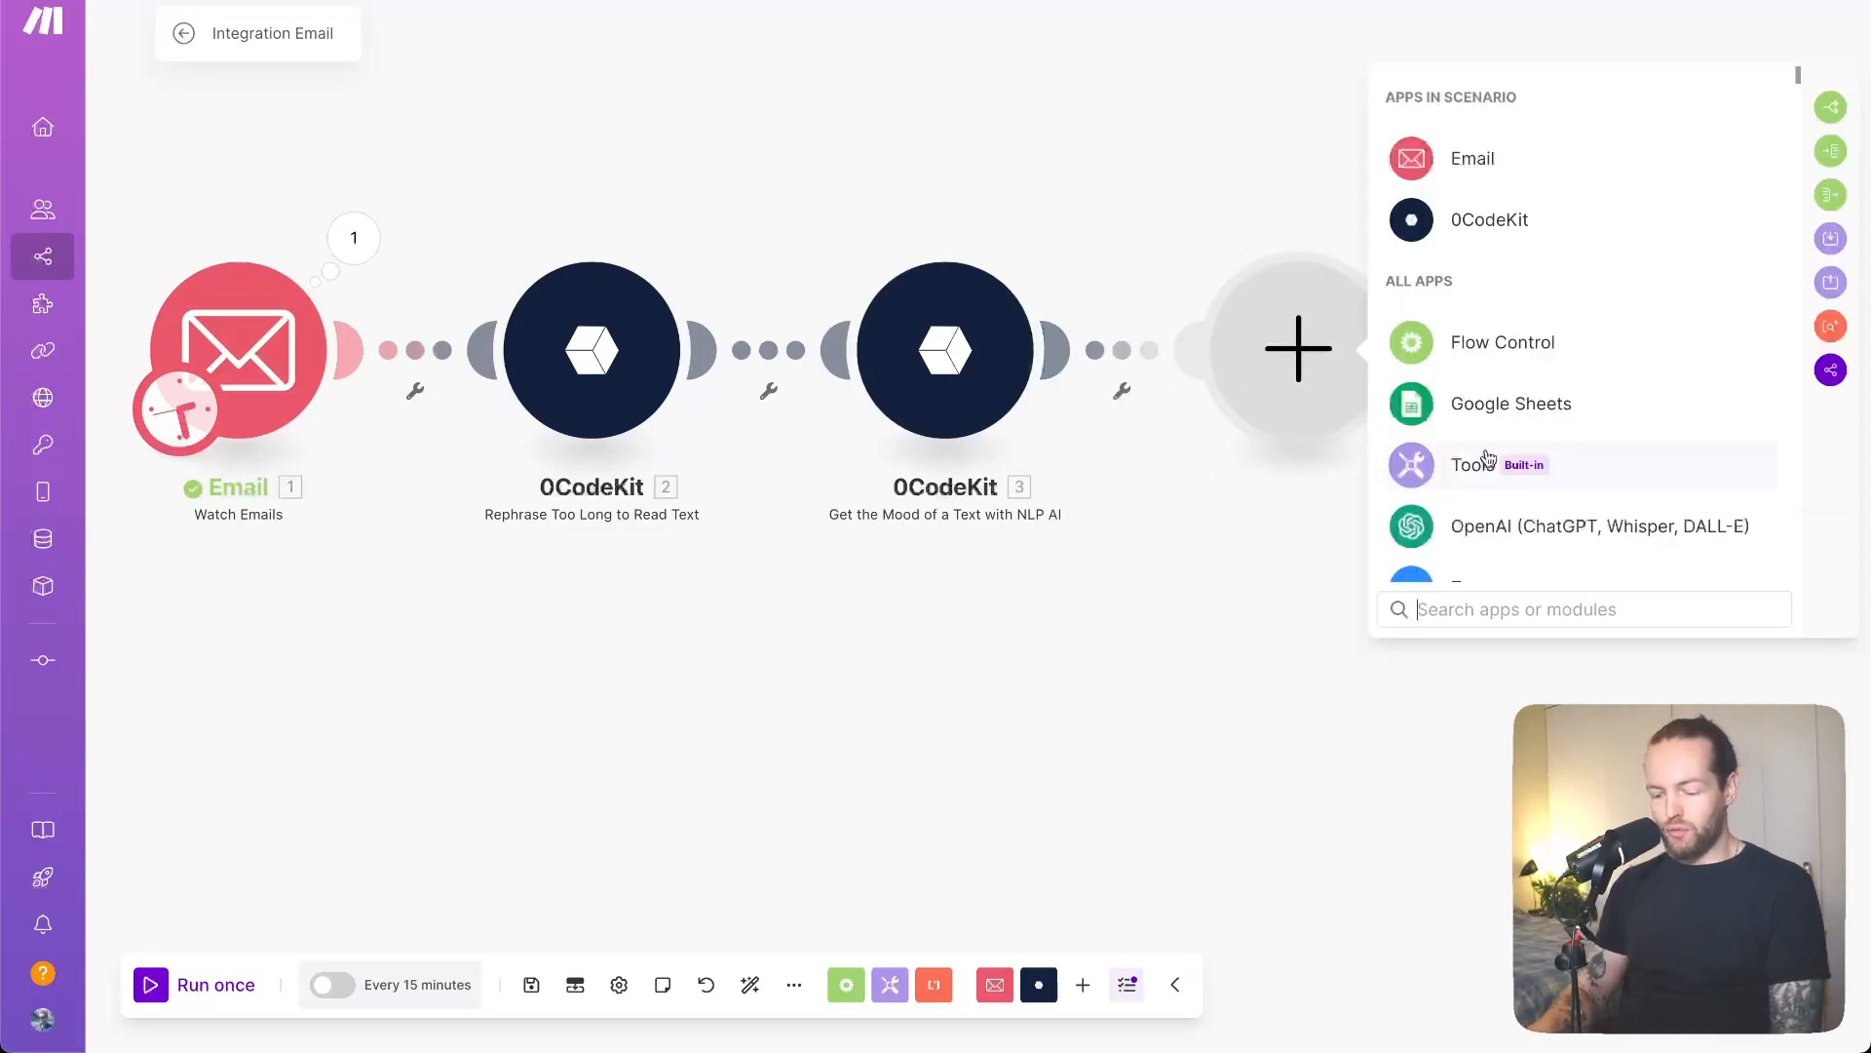
pyautogui.write('doc')
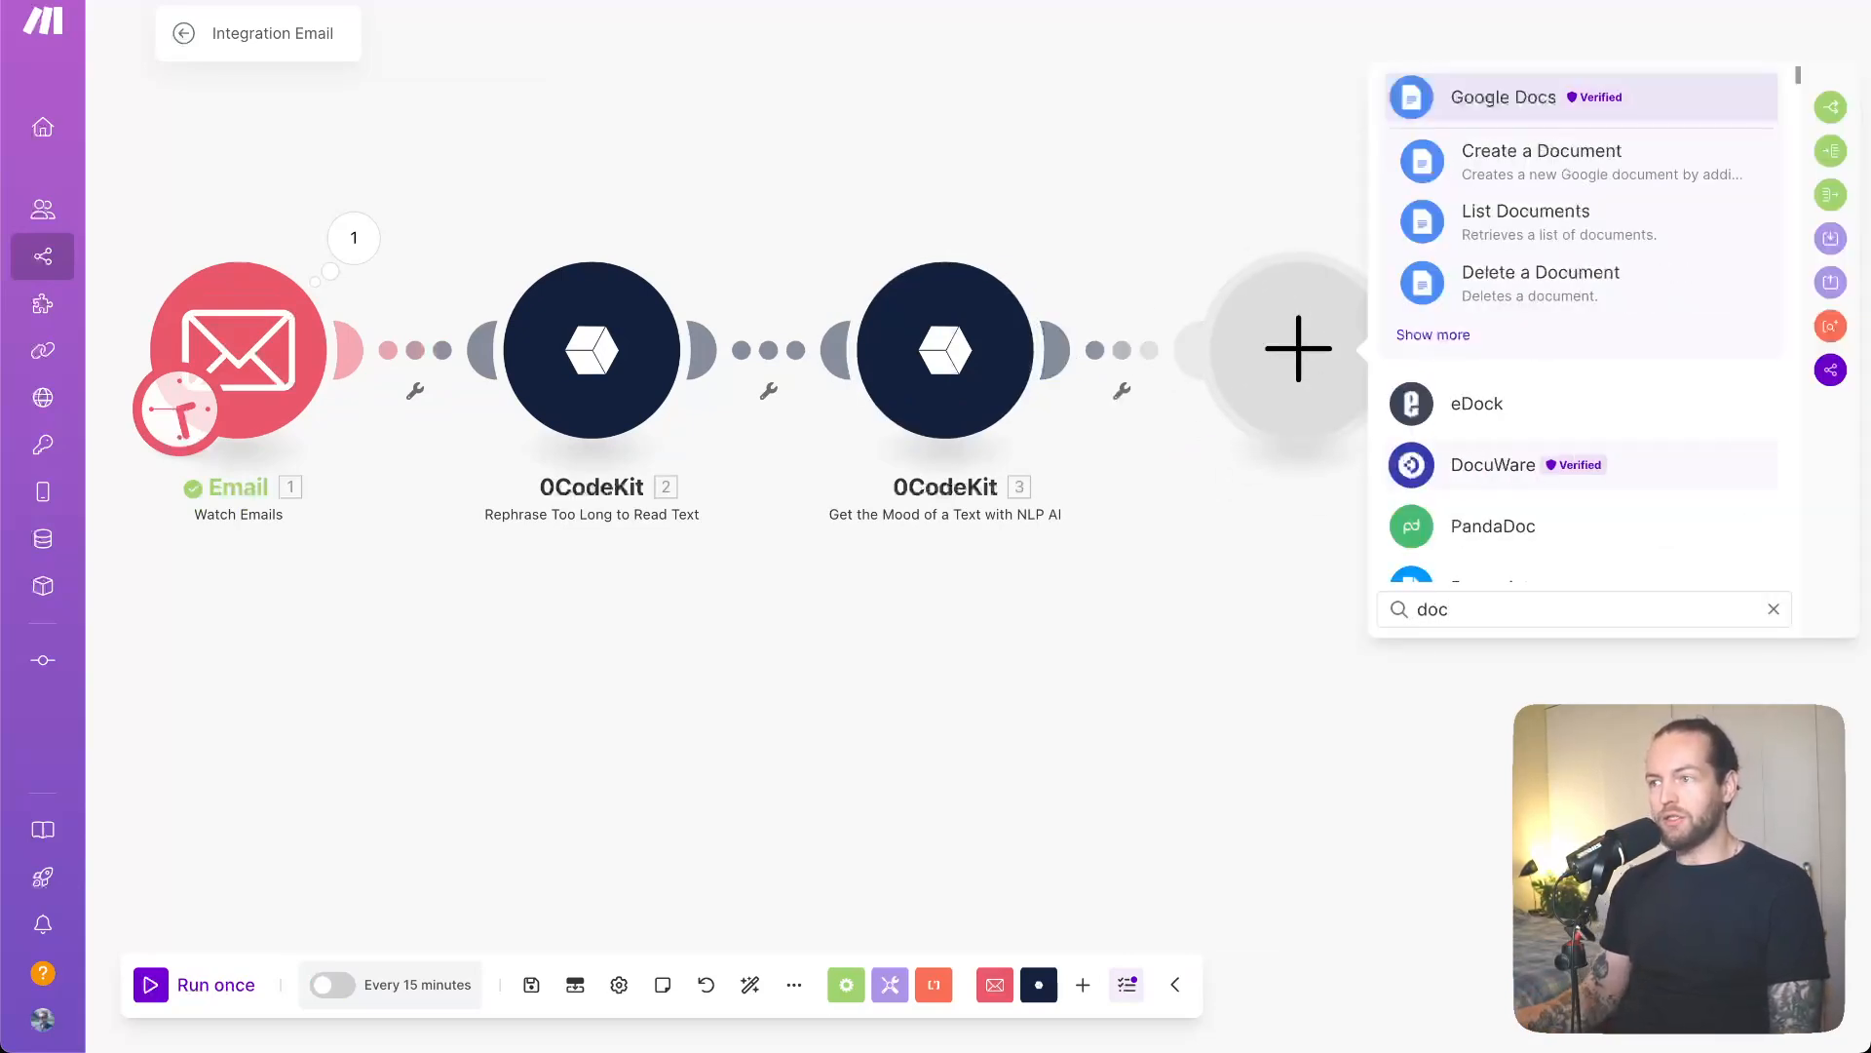
pyautogui.click(1433, 334)
pyautogui.scroll(-2, 1595, 566)
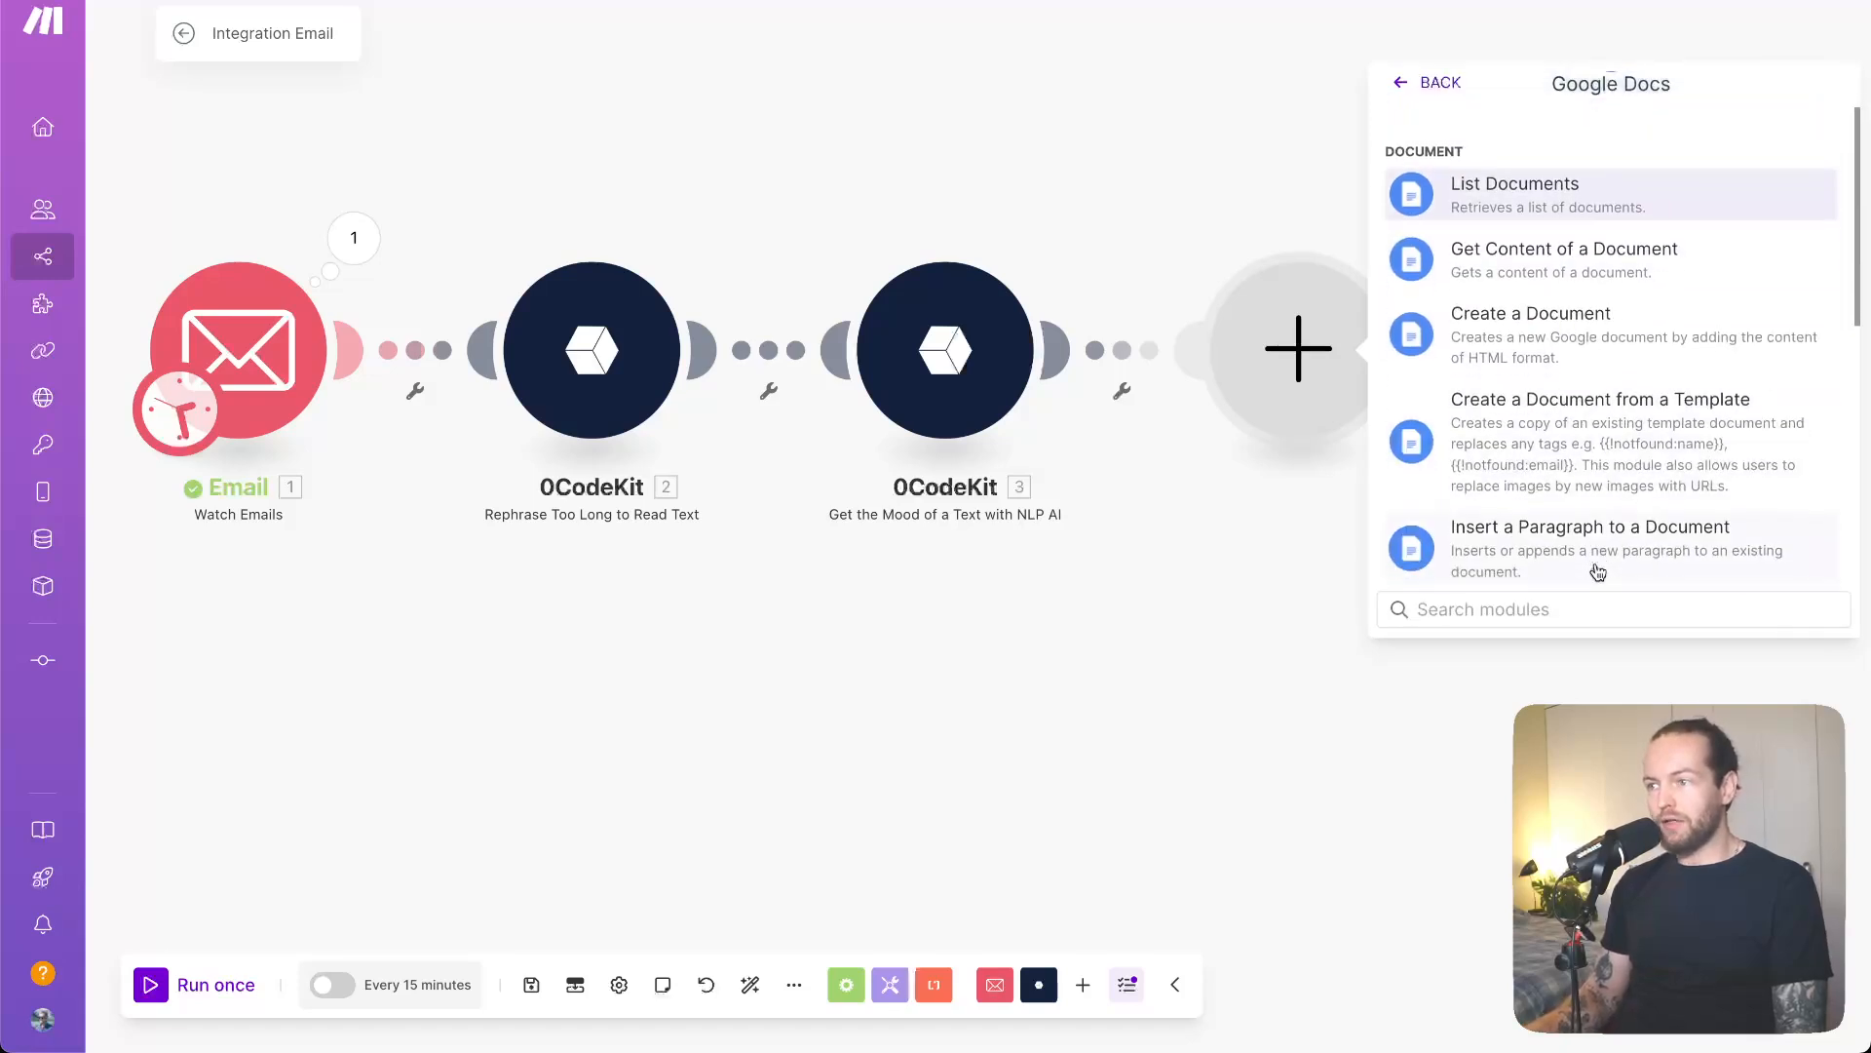
pyautogui.scroll(-4, 1596, 571)
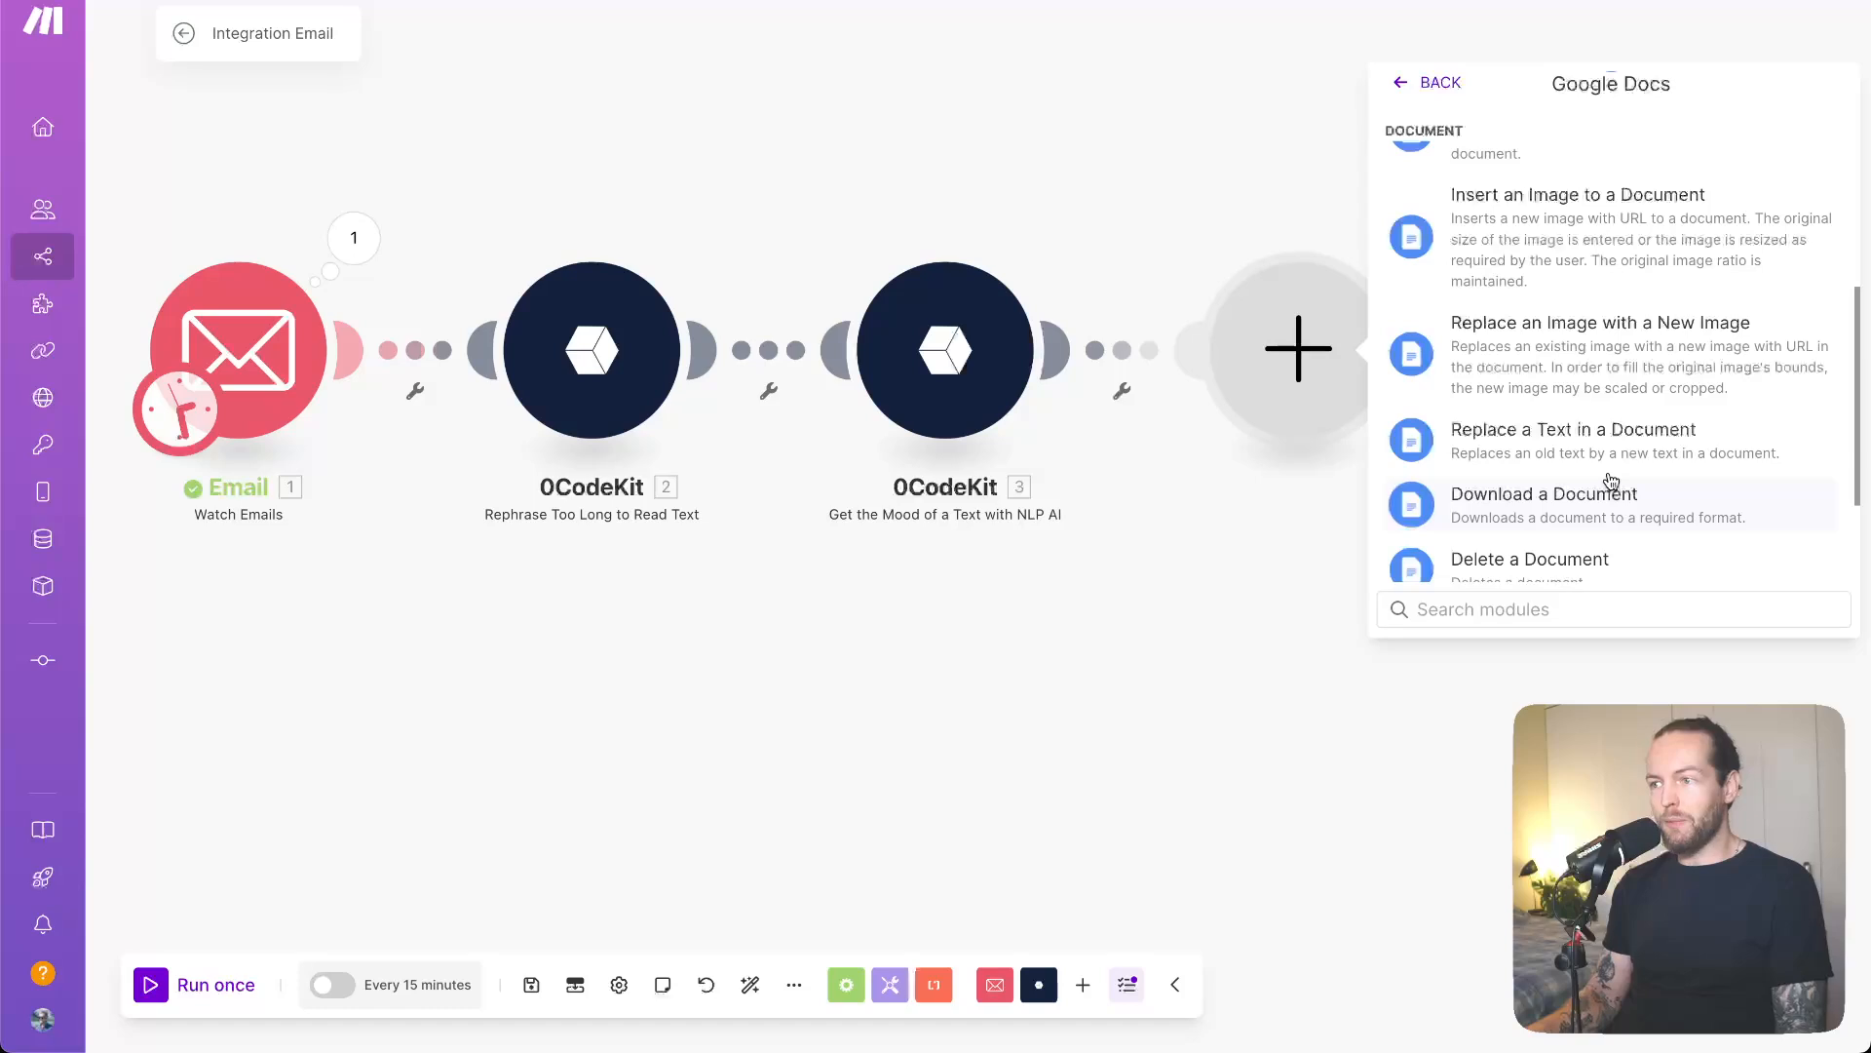
pyautogui.click(1449, 609)
pyautogui.write('get c')
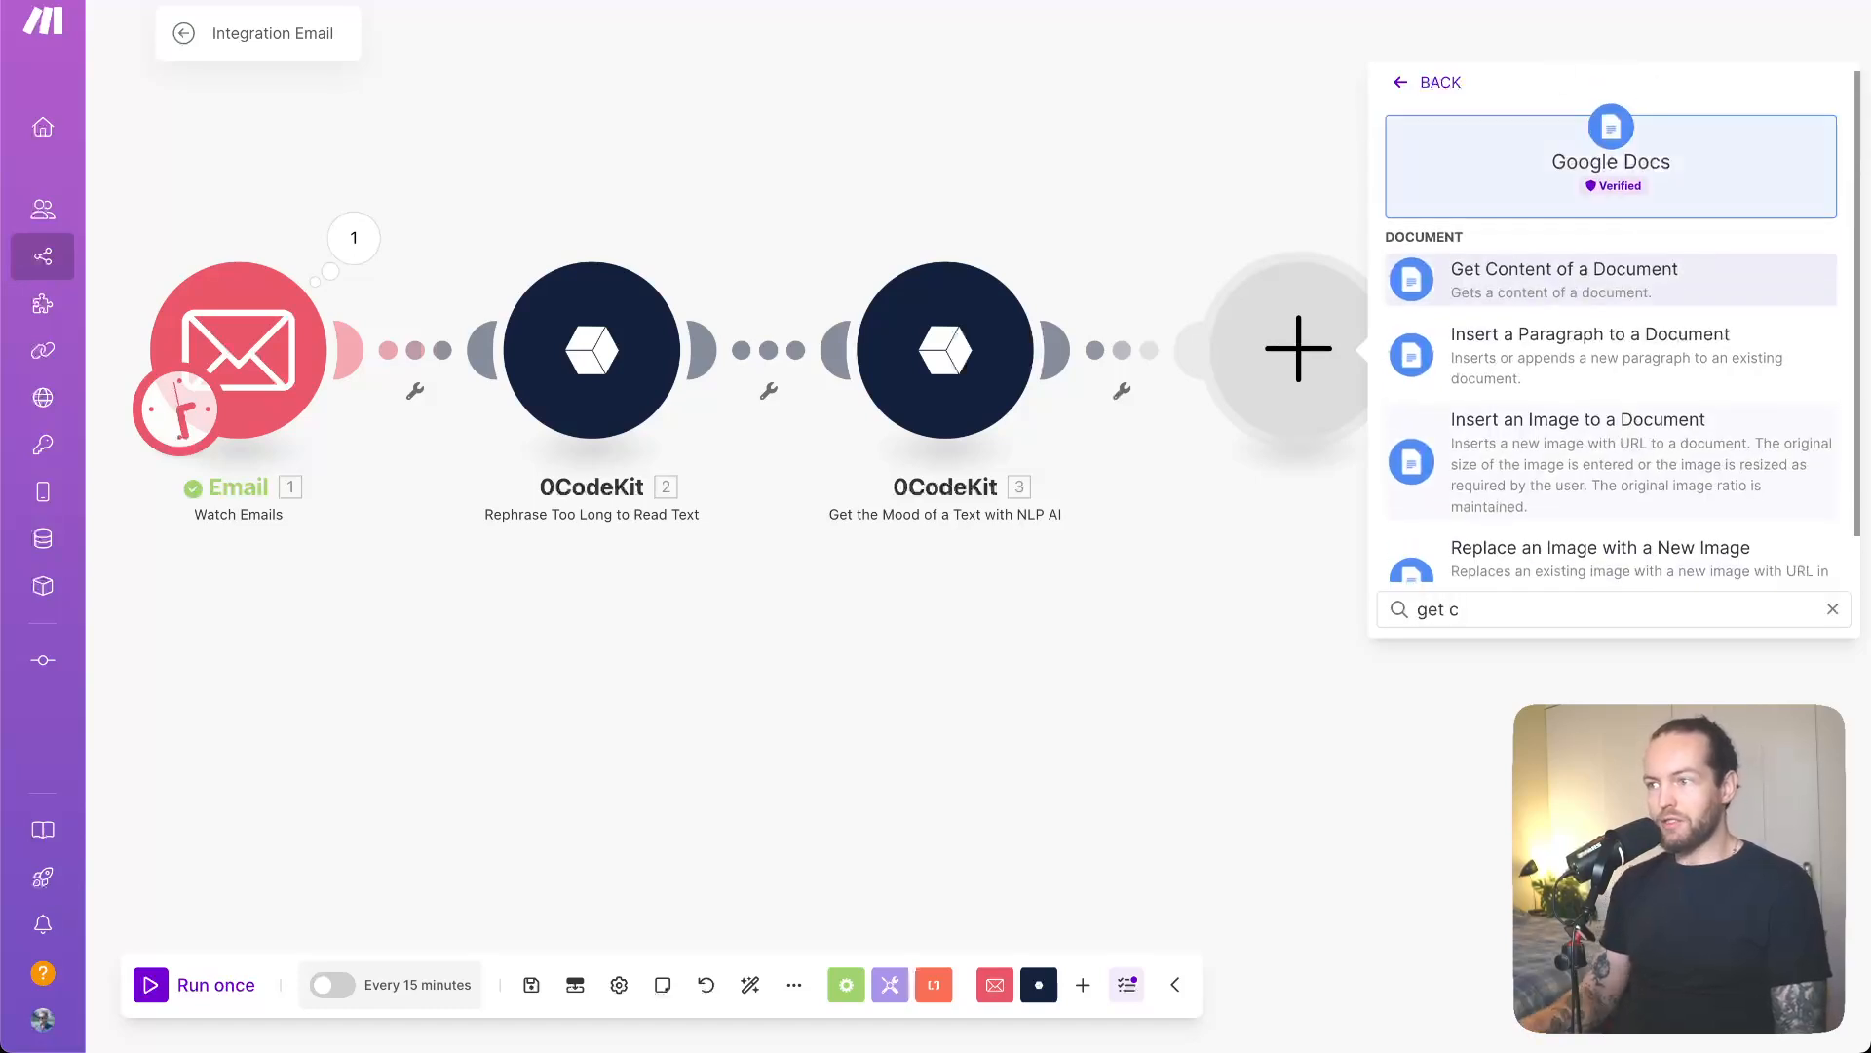
pyautogui.click(1682, 277)
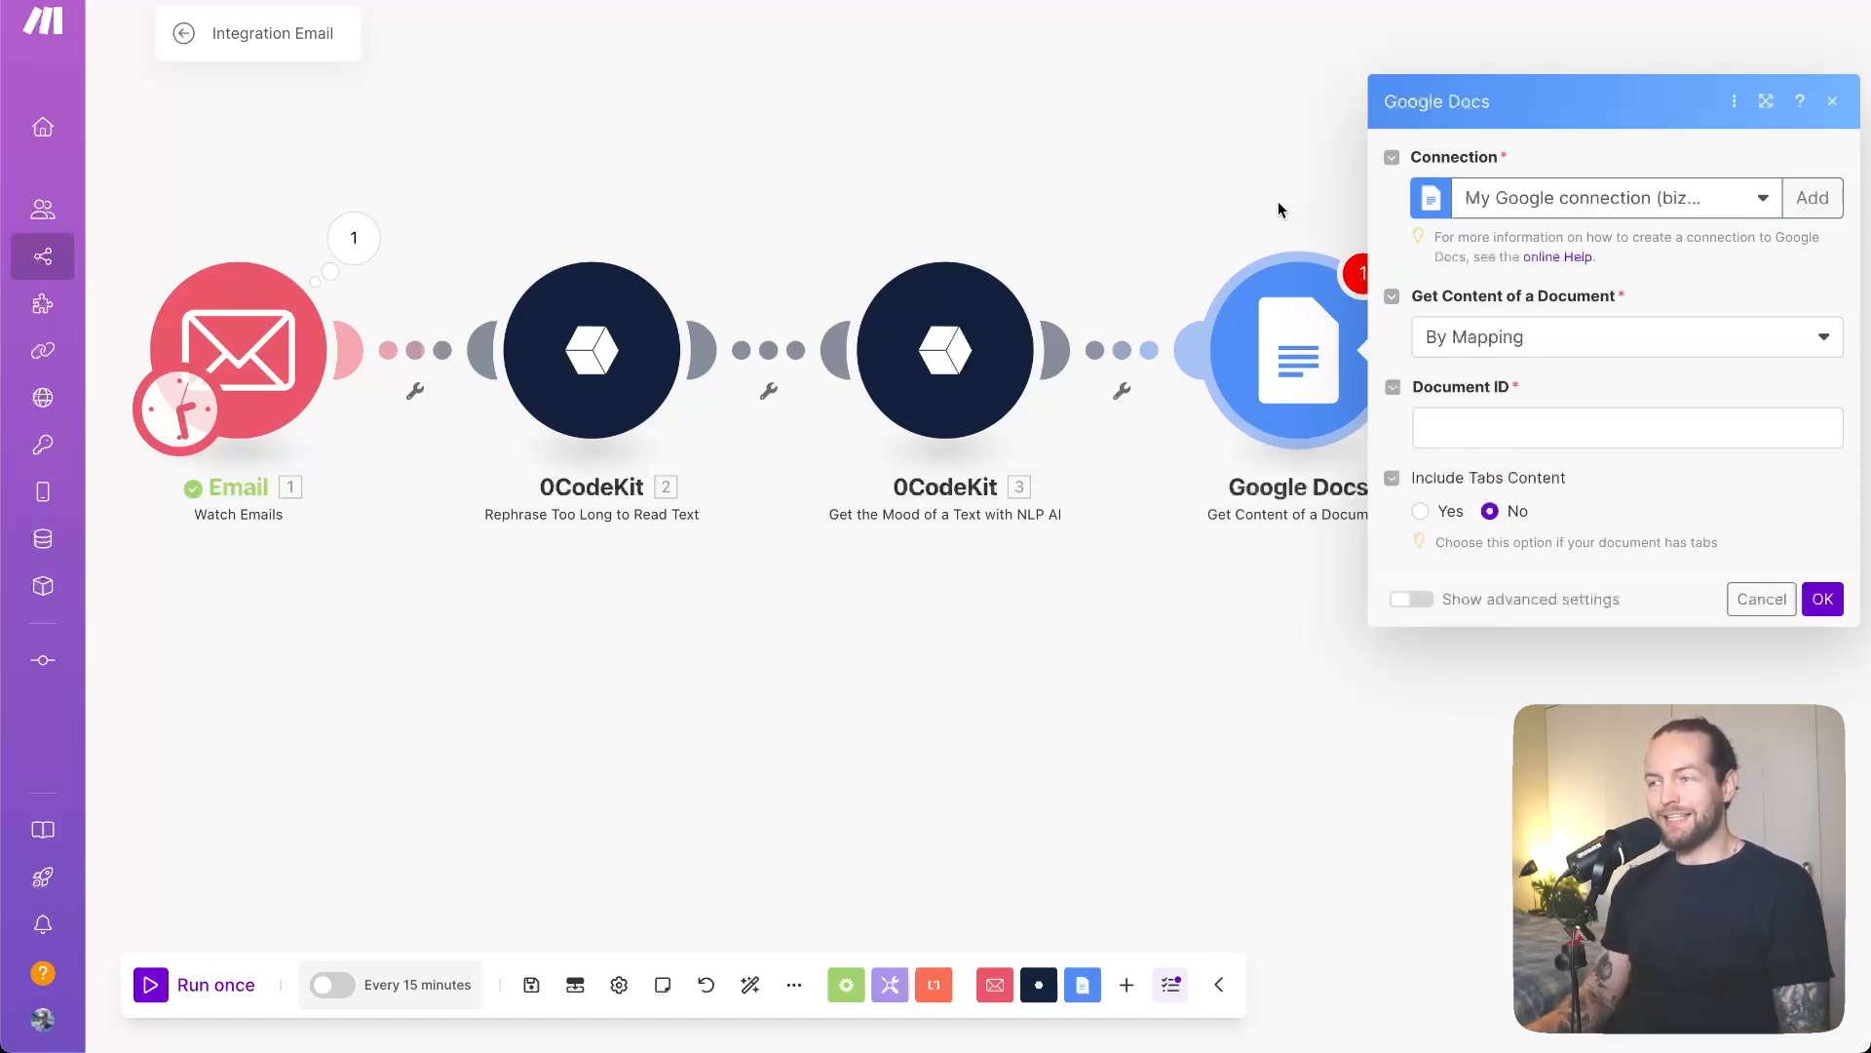
# - Pan the workflow and check the document-selection options in the Google Docs module
pyautogui.moveTo(1277, 201); pyautogui.dragTo(858, 258)
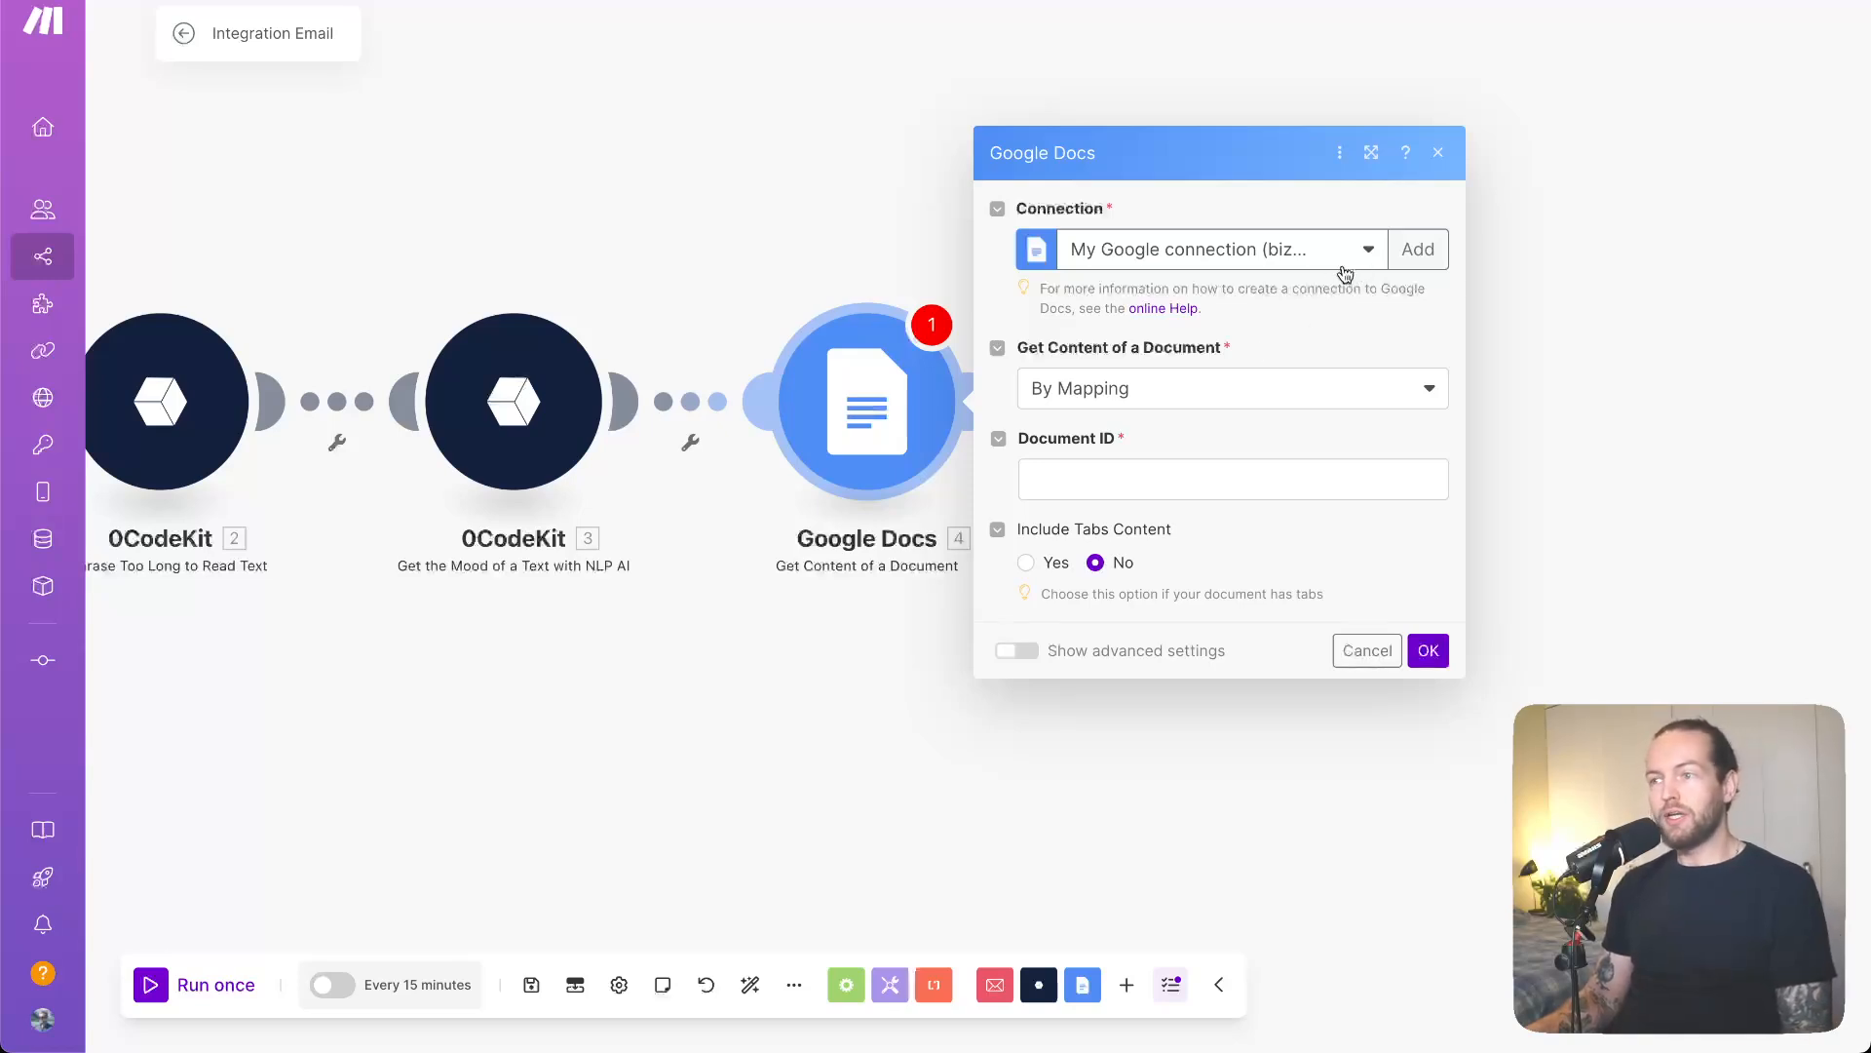
pyautogui.click(1226, 405)
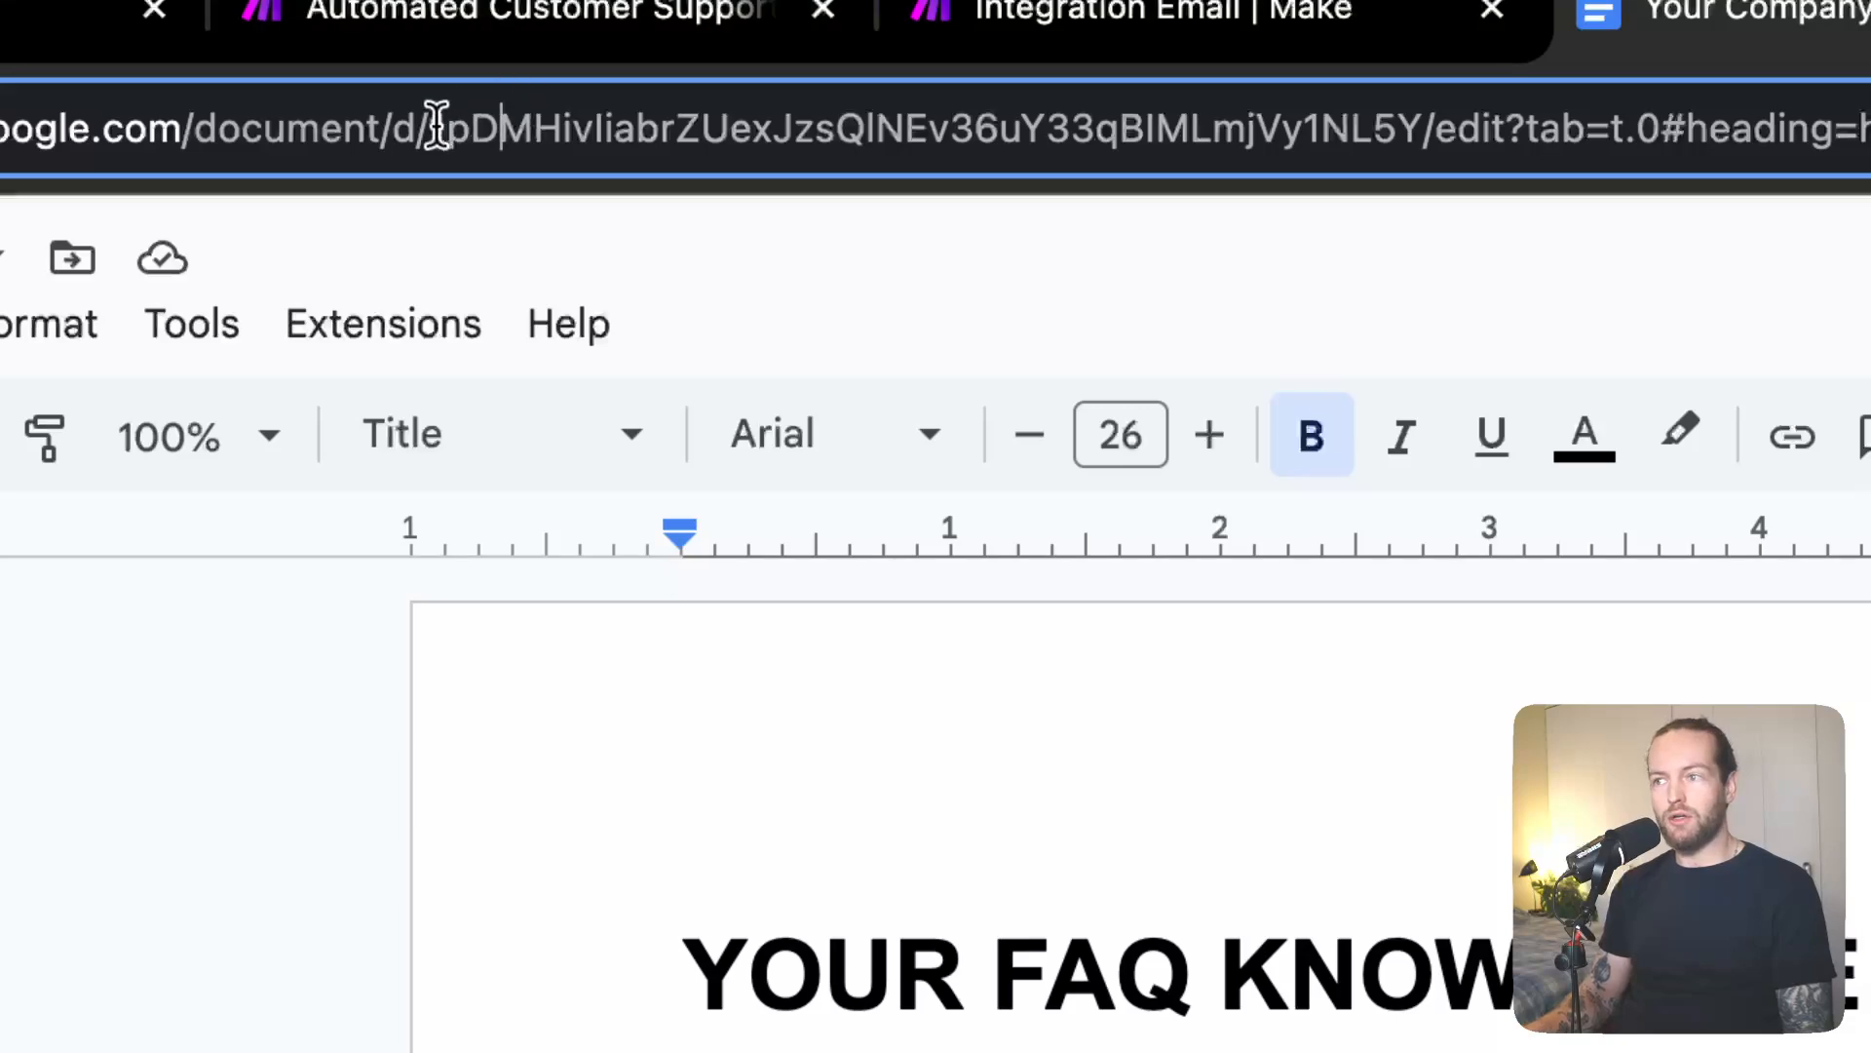
# - Select the FAQ document's ID in the Google Docs web address to copy it
pyautogui.moveTo(445, 125); pyautogui.dragTo(472, 122)
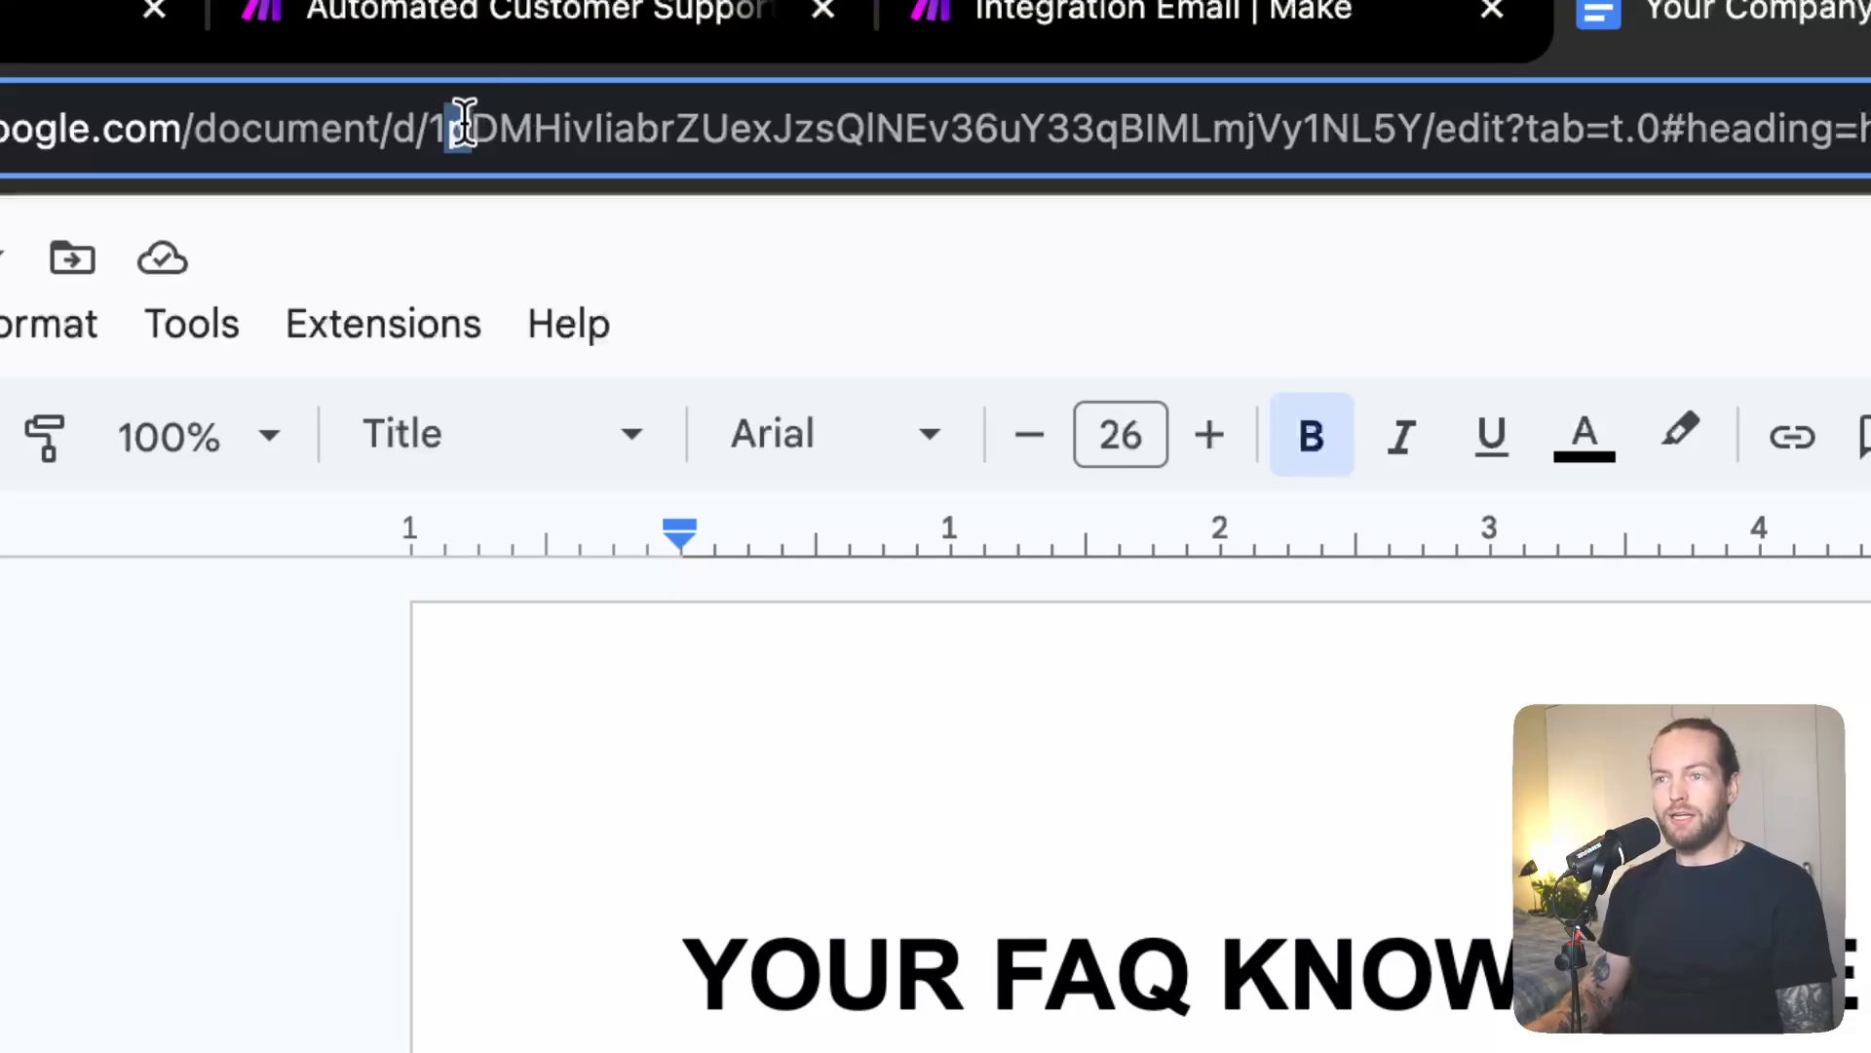
pyautogui.click(439, 128)
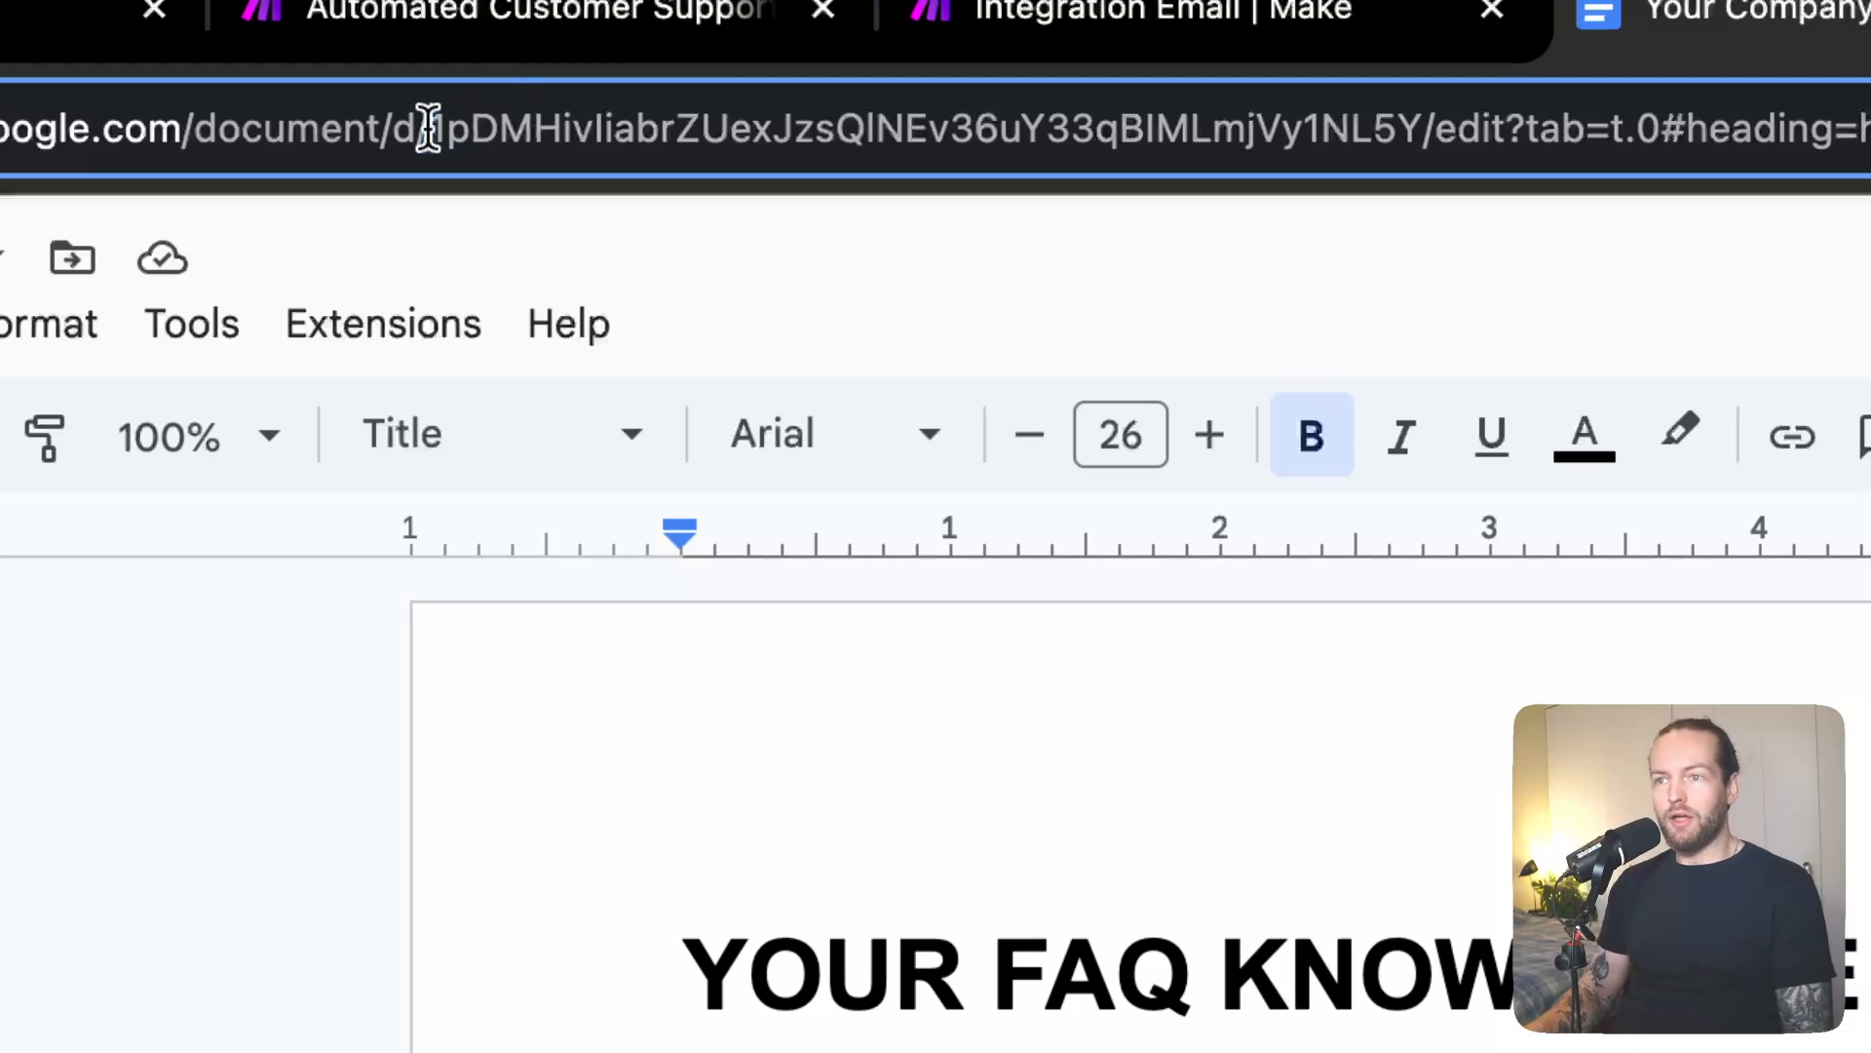
pyautogui.moveTo(429, 128); pyautogui.dragTo(1413, 114)
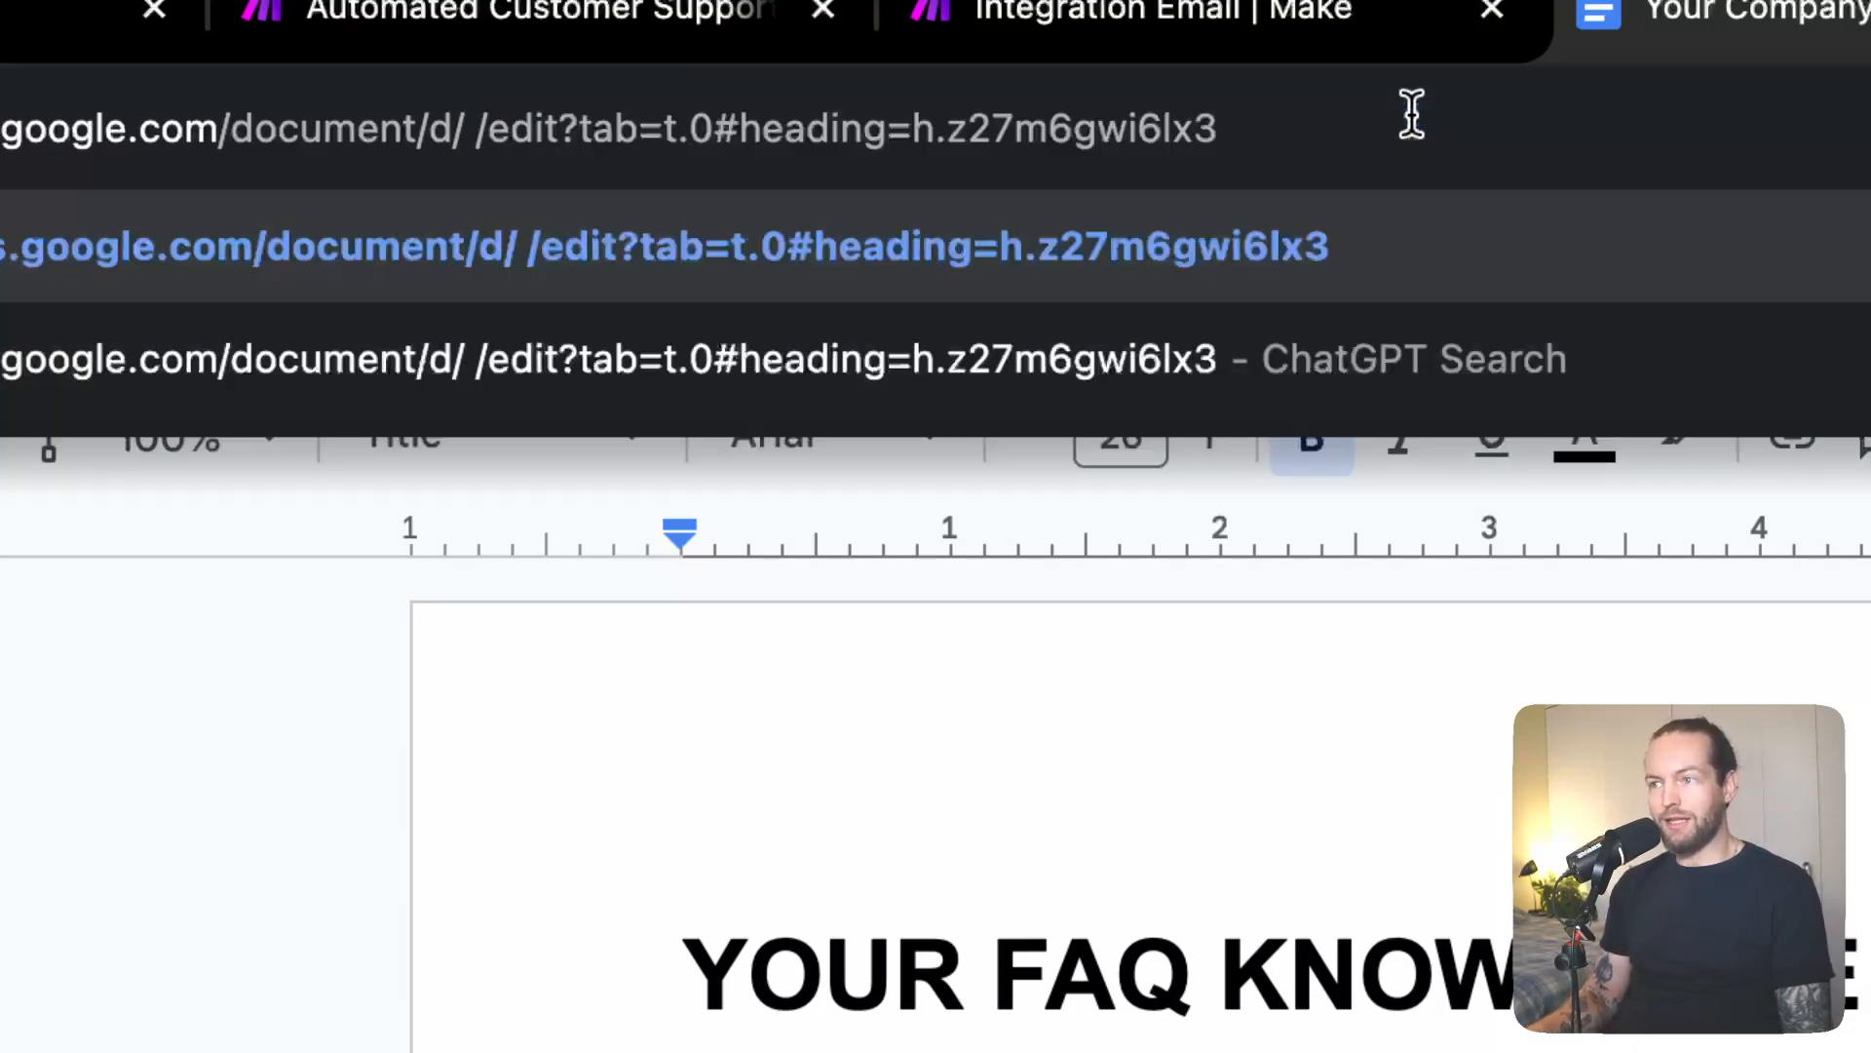
pyautogui.press('super+z')
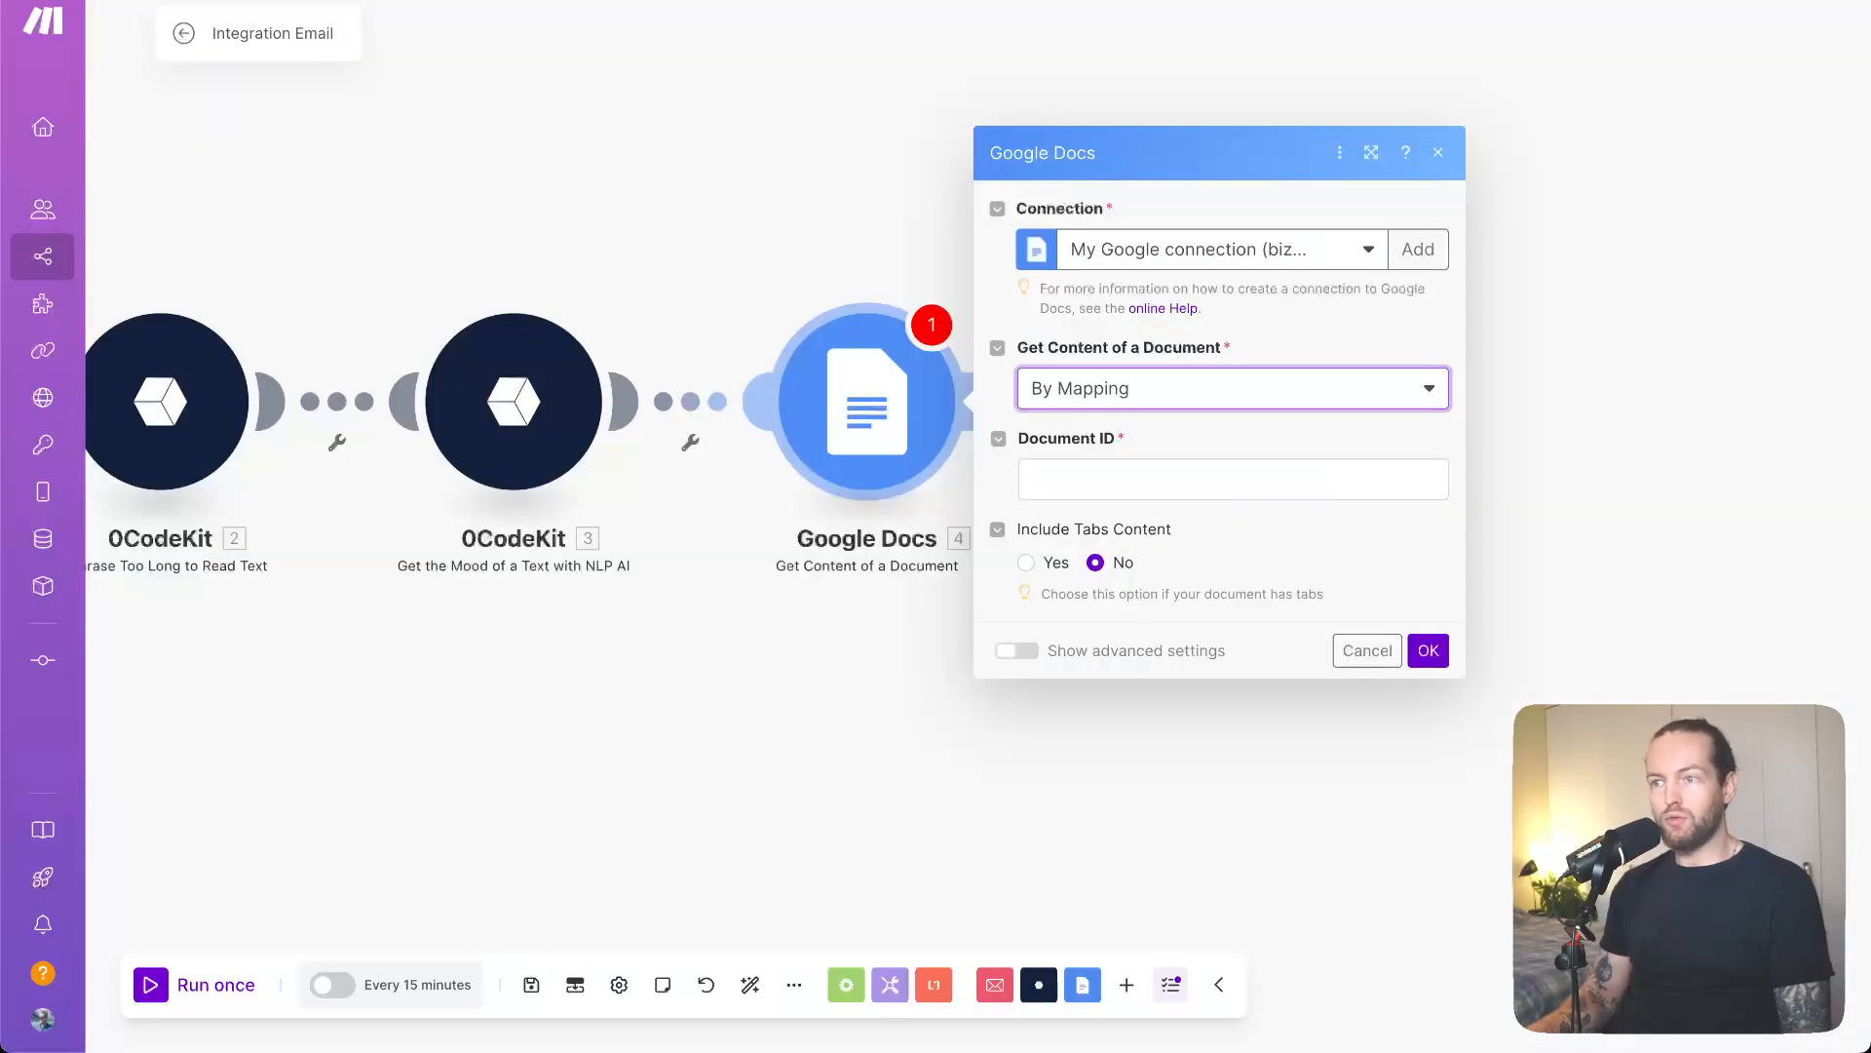
# - Paste the FAQ document ID into Document ID, save the module, and run the scenario once
pyautogui.click(1257, 487)
pyautogui.click(1282, 431)
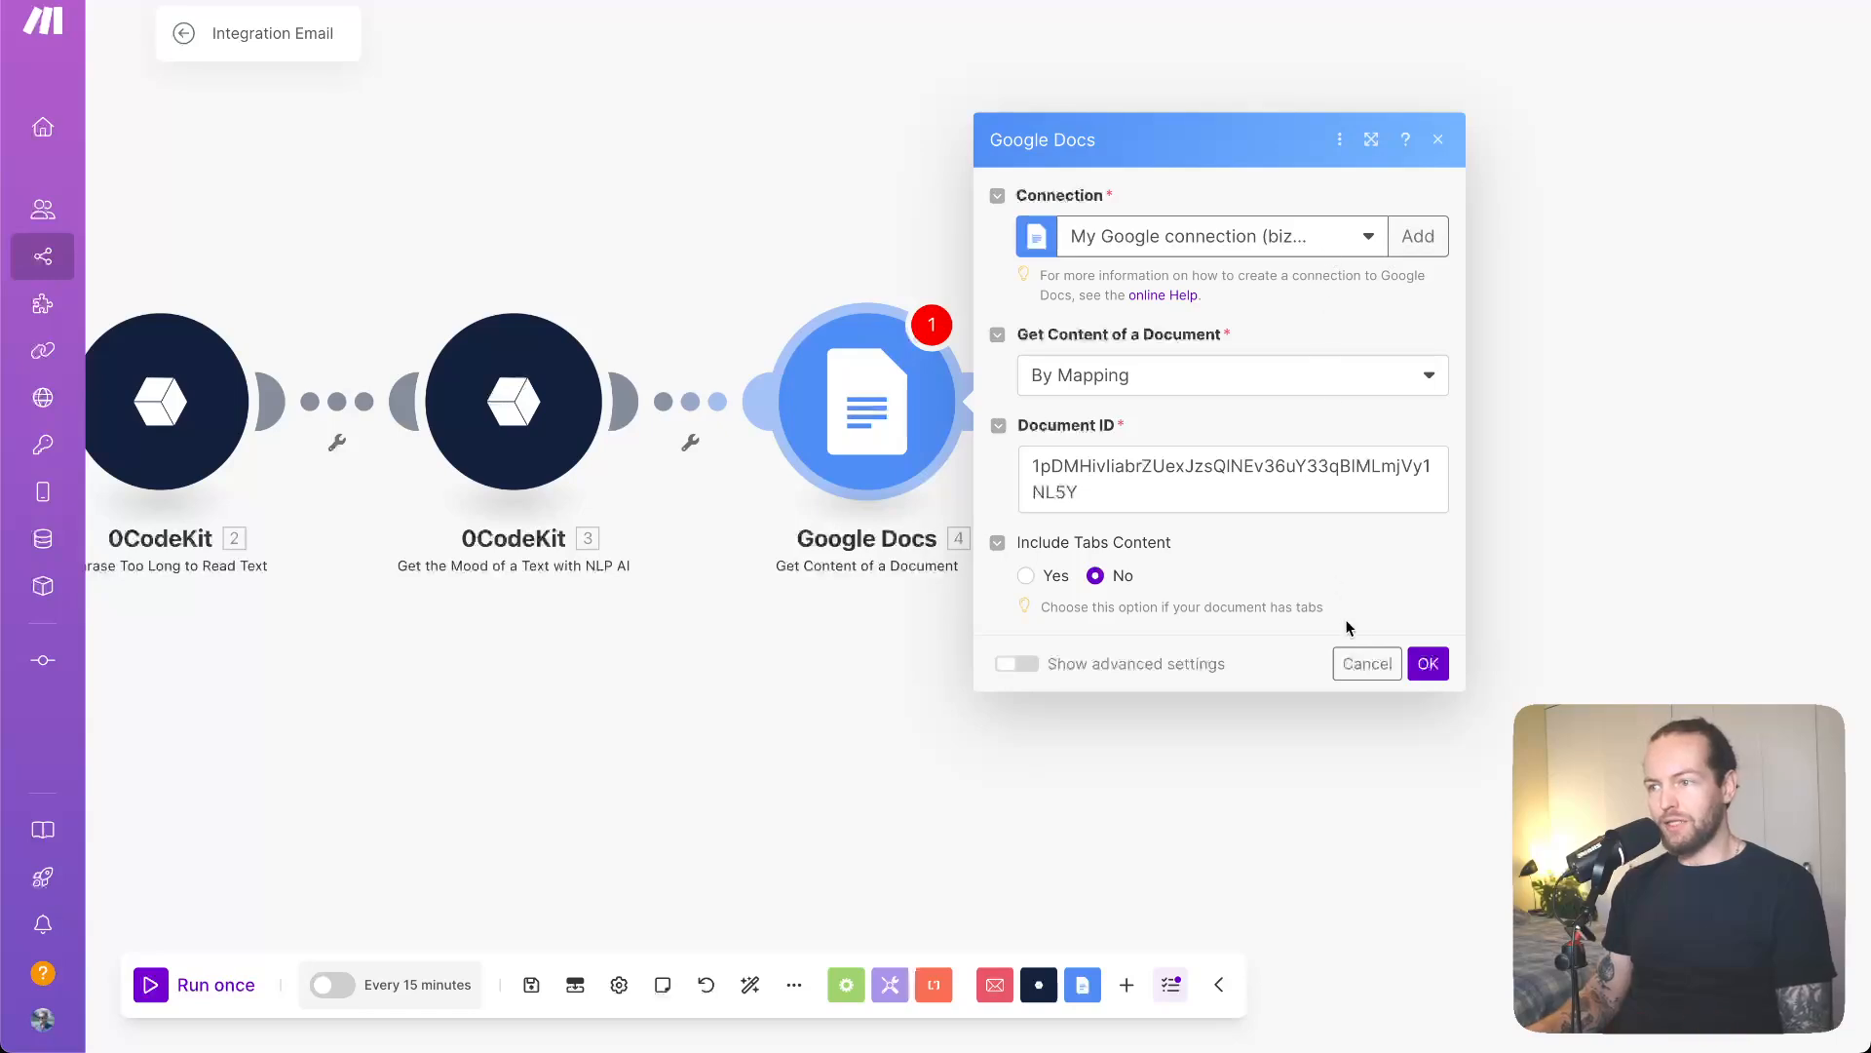
pyautogui.click(1426, 662)
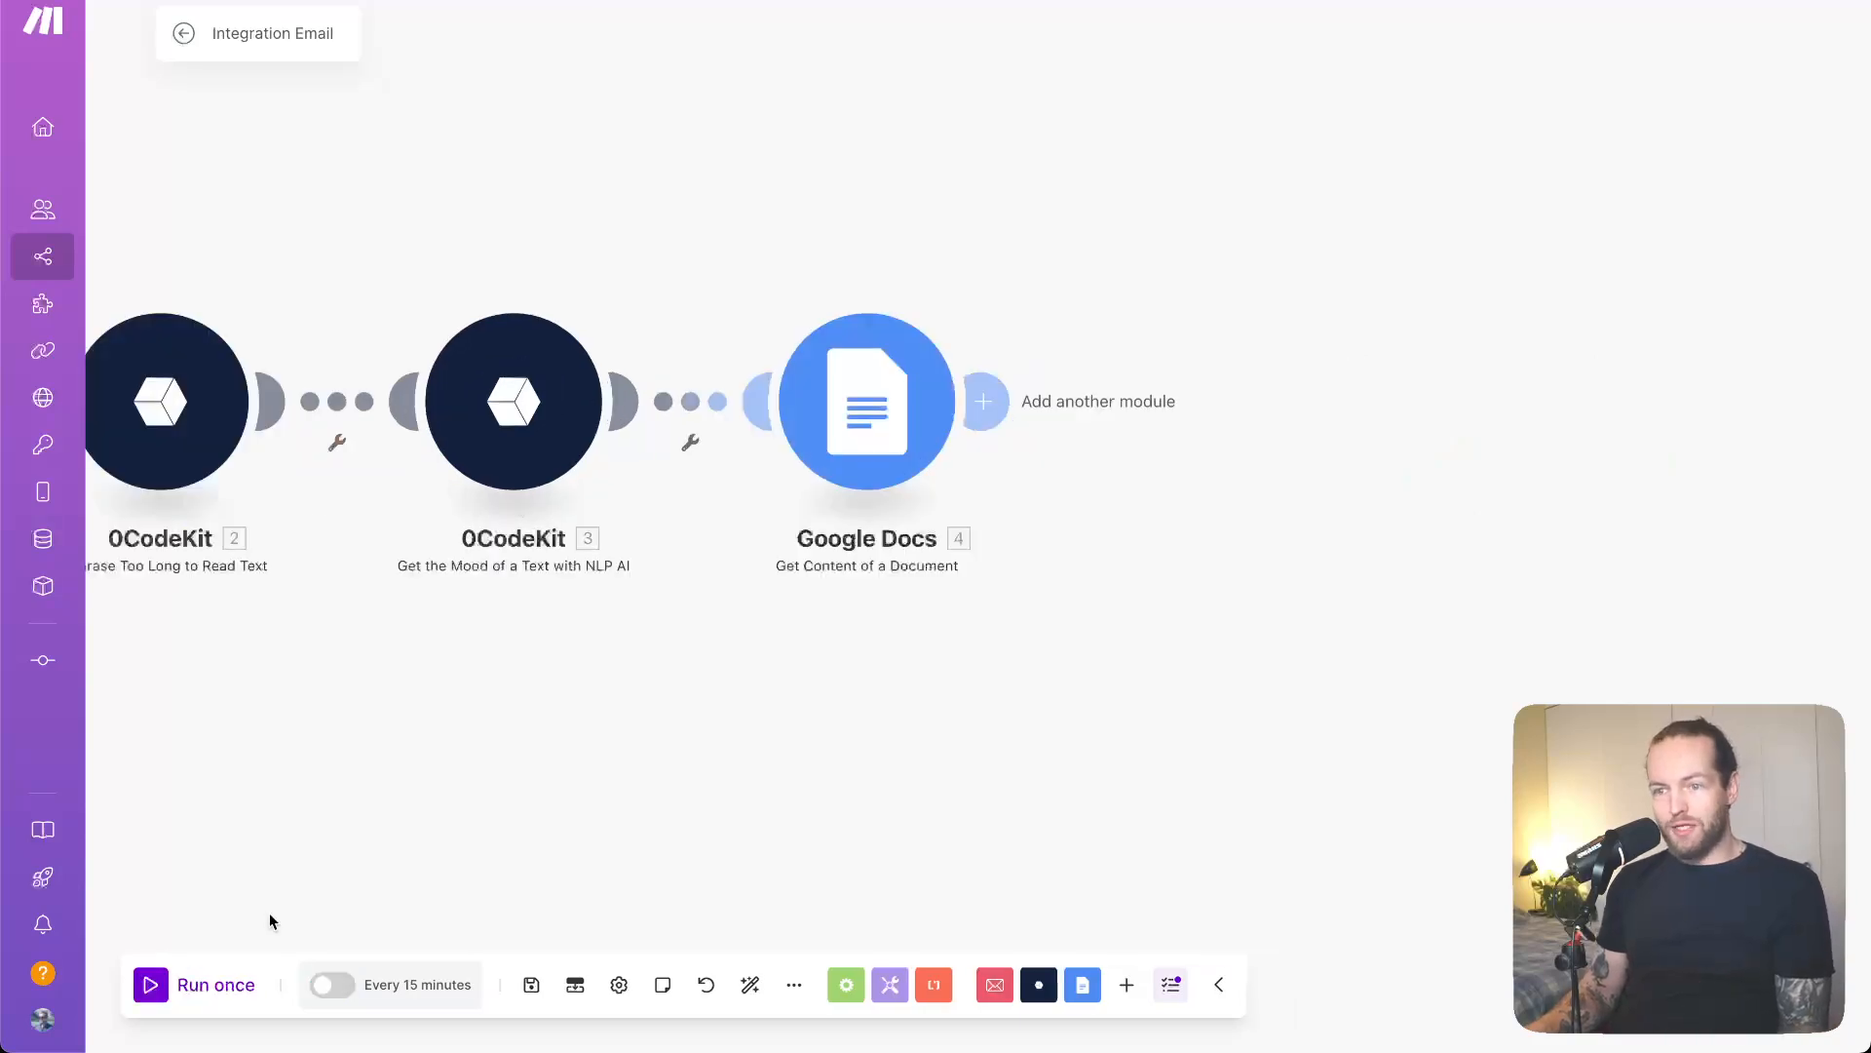
pyautogui.click(217, 983)
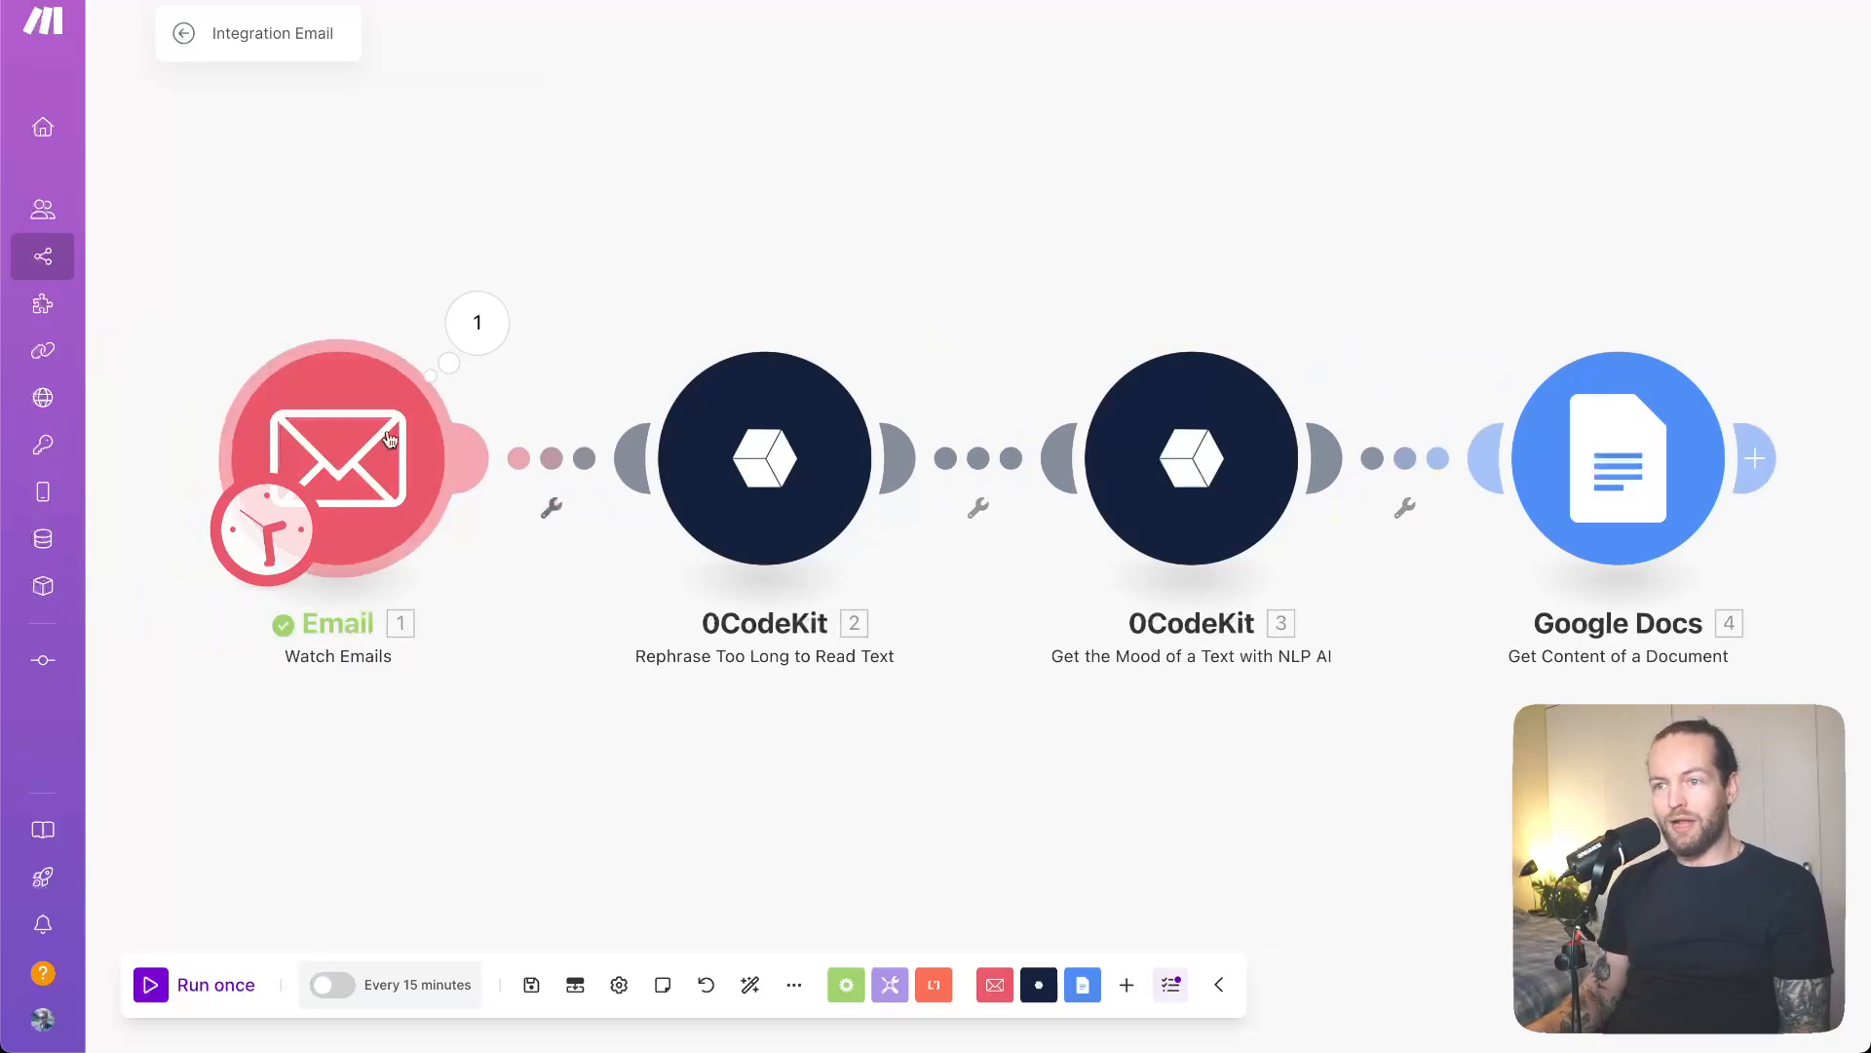
# - Set the Email trigger to start from the listed support email, then run the scenario once
pyautogui.click(472, 336)
pyautogui.click(326, 256)
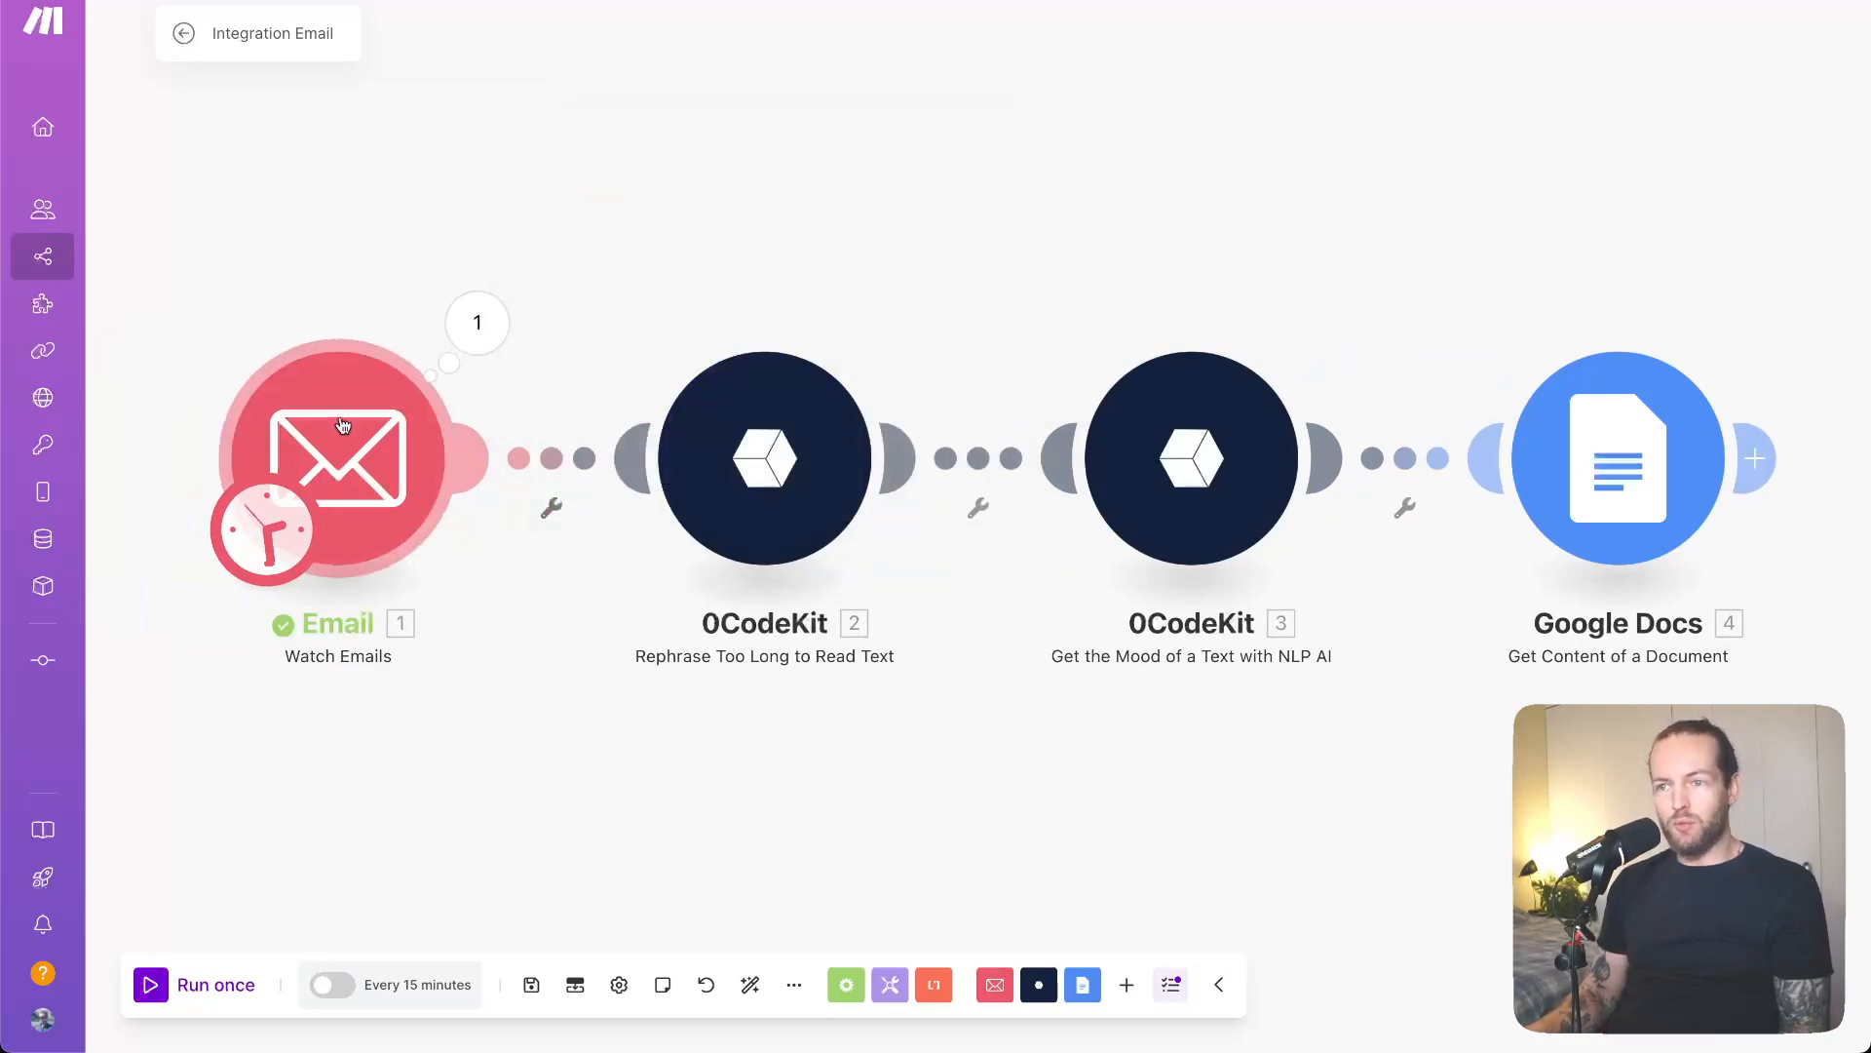
pyautogui.rightClick(347, 423)
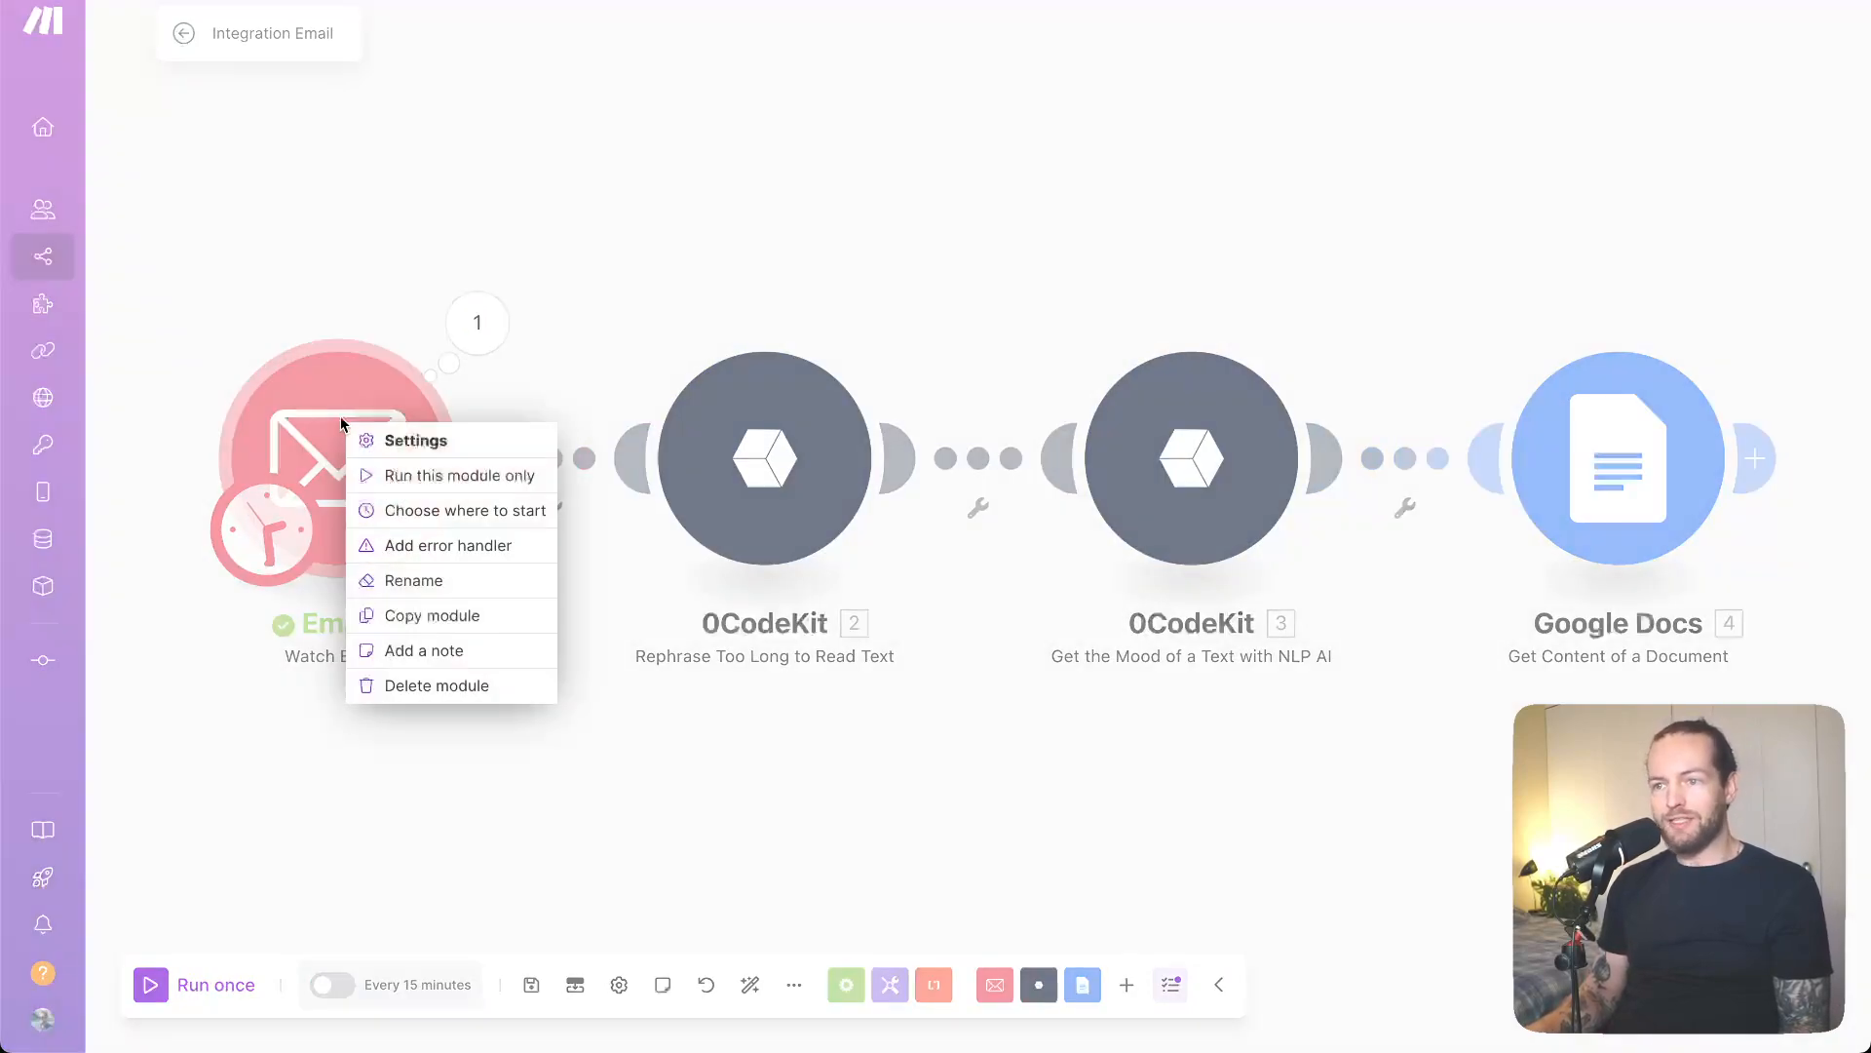
pyautogui.click(474, 515)
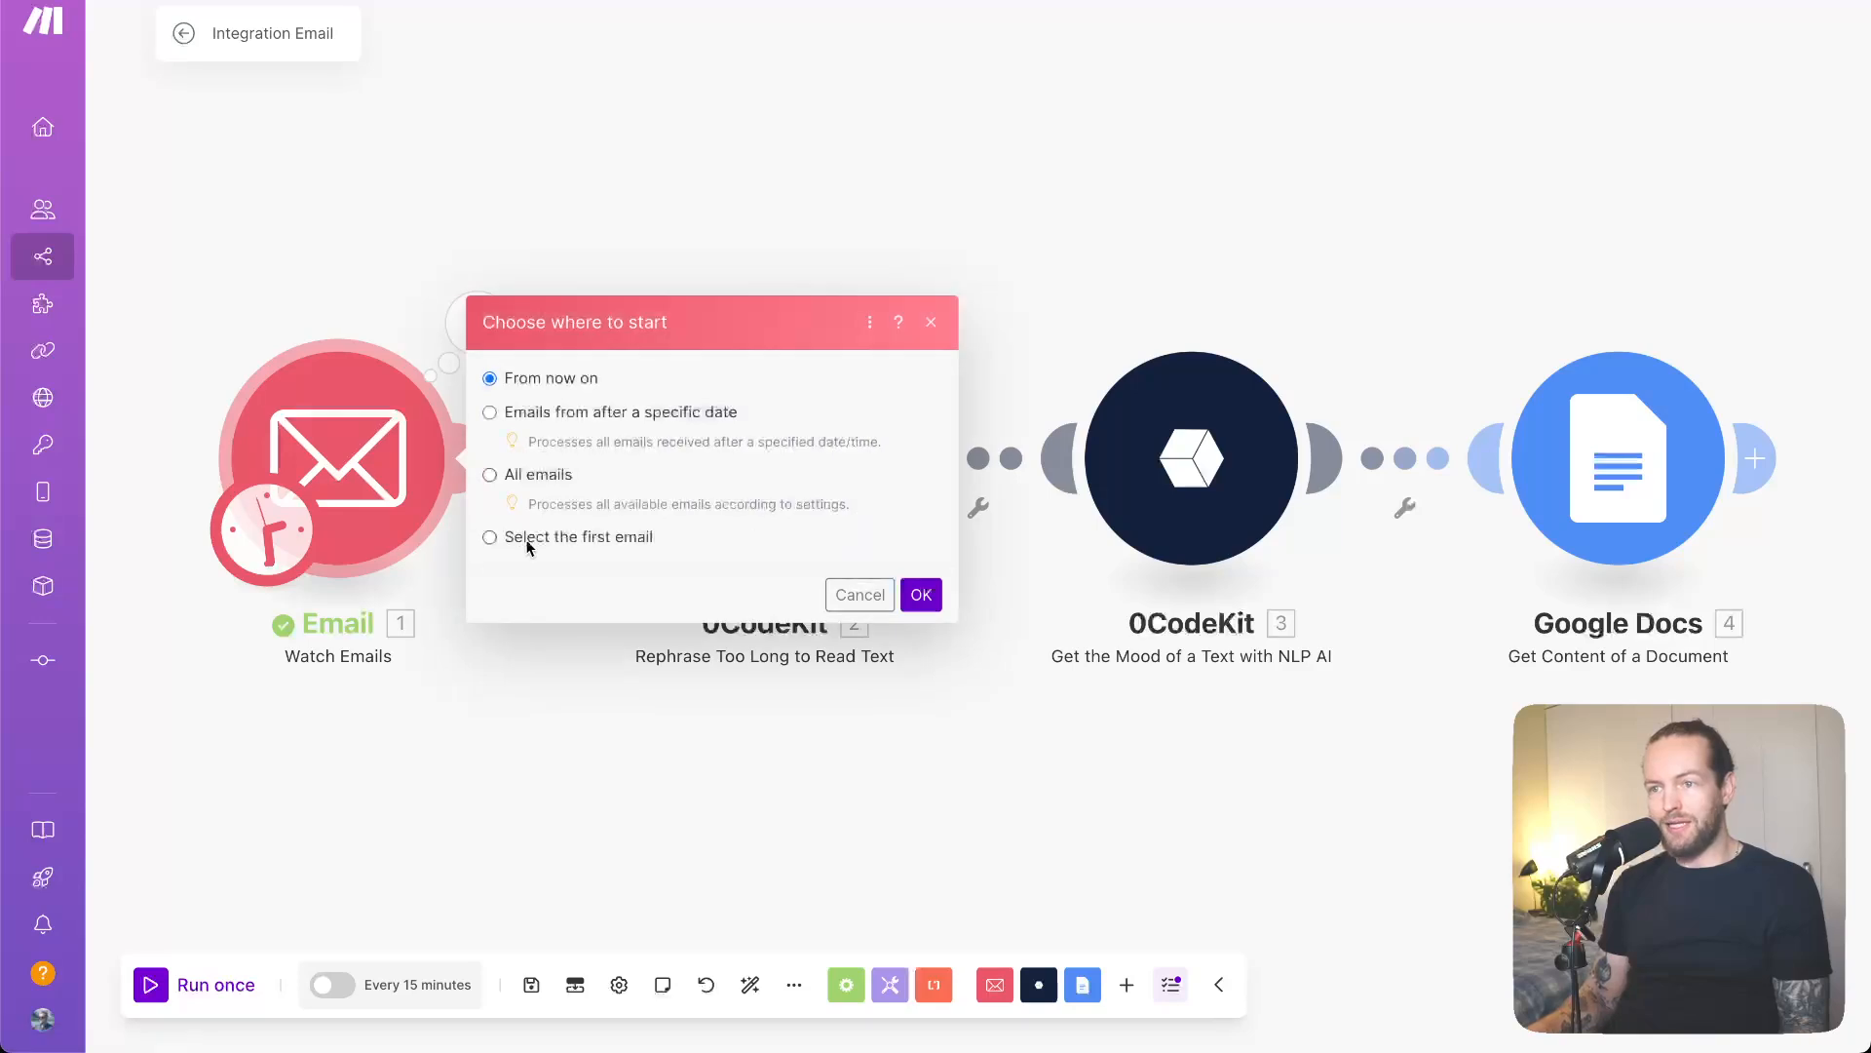
pyautogui.click(491, 536)
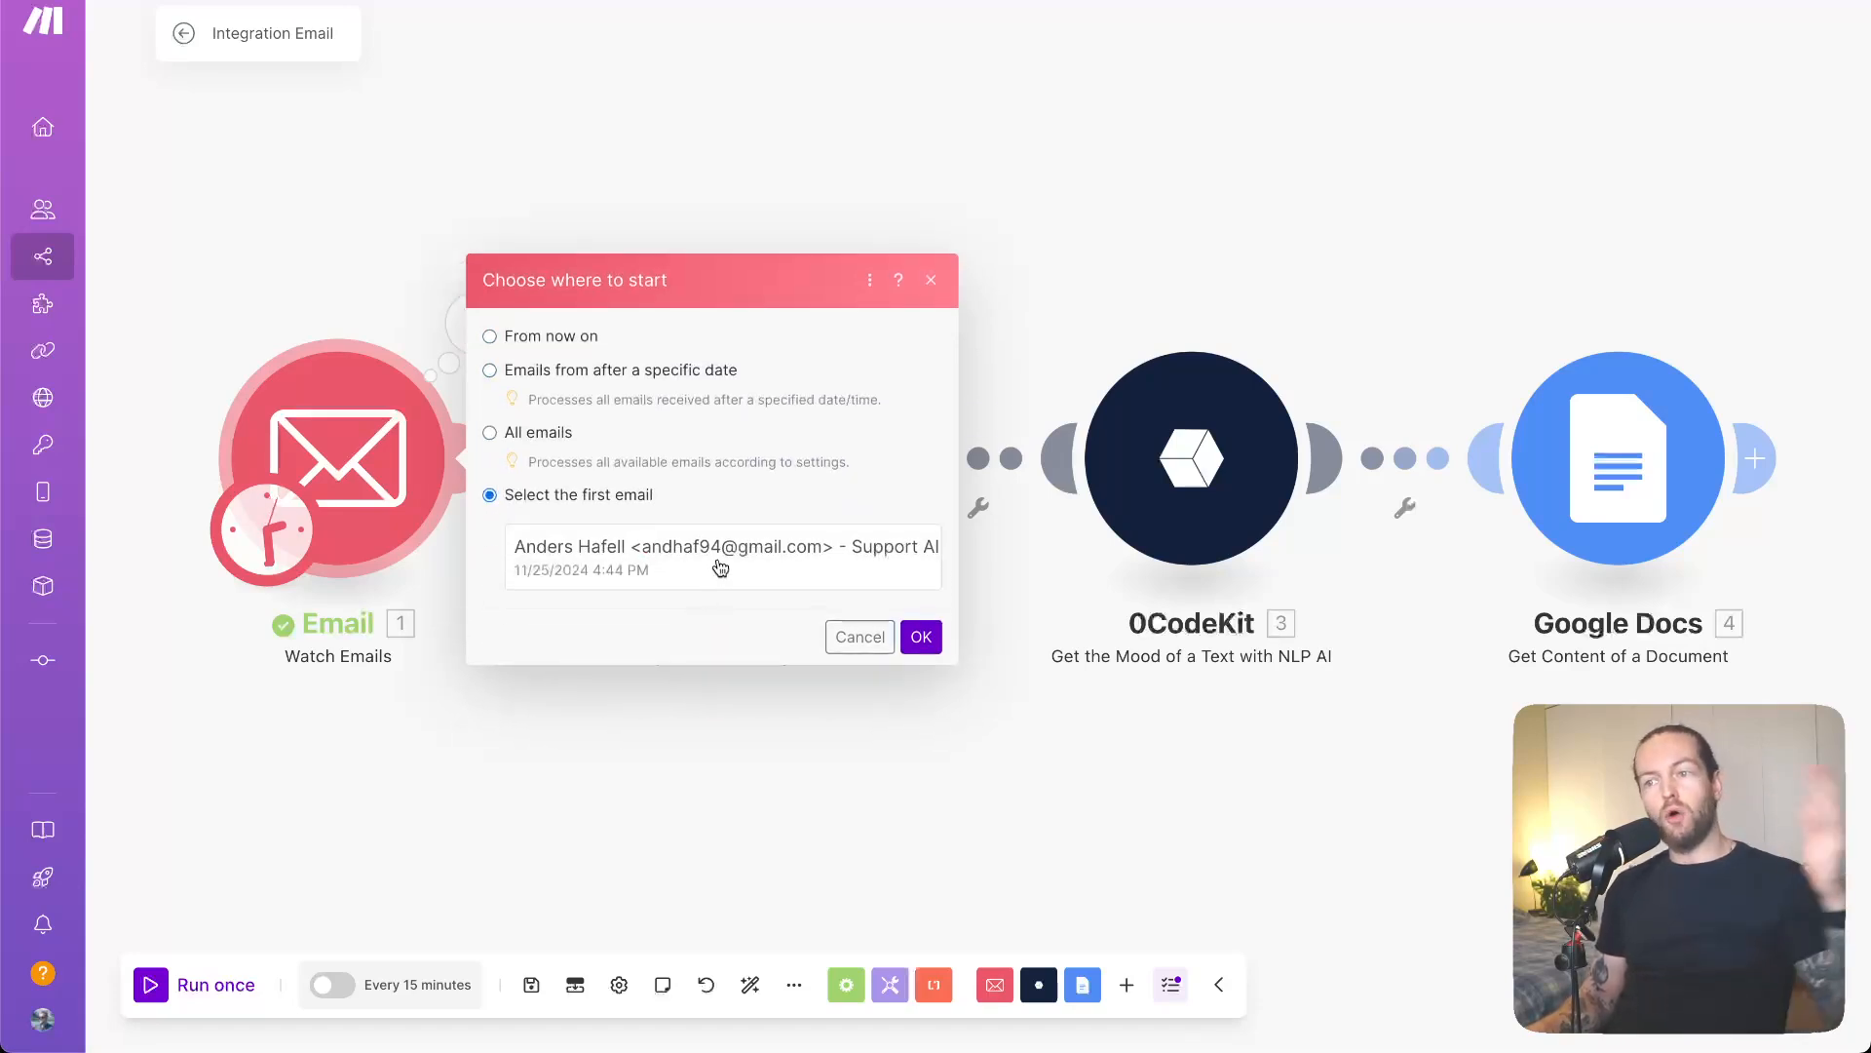
pyautogui.click(718, 563)
pyautogui.click(921, 637)
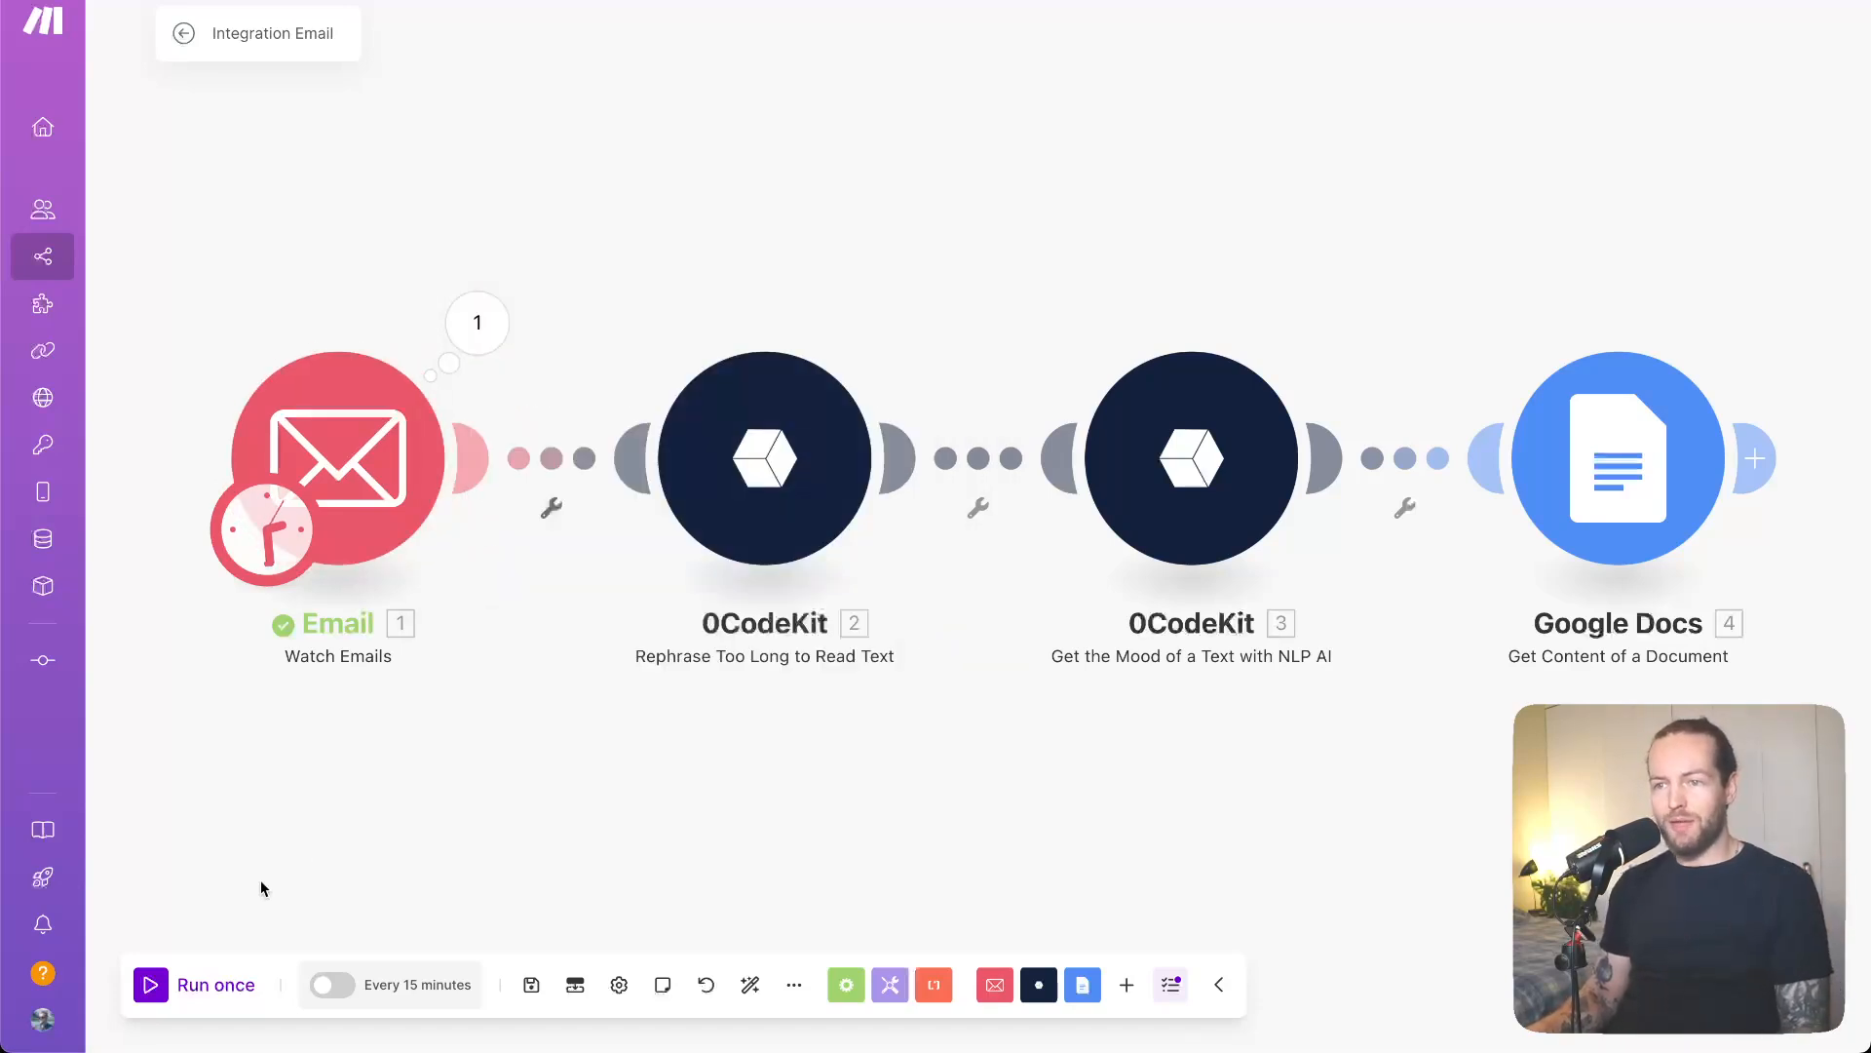
pyautogui.click(215, 987)
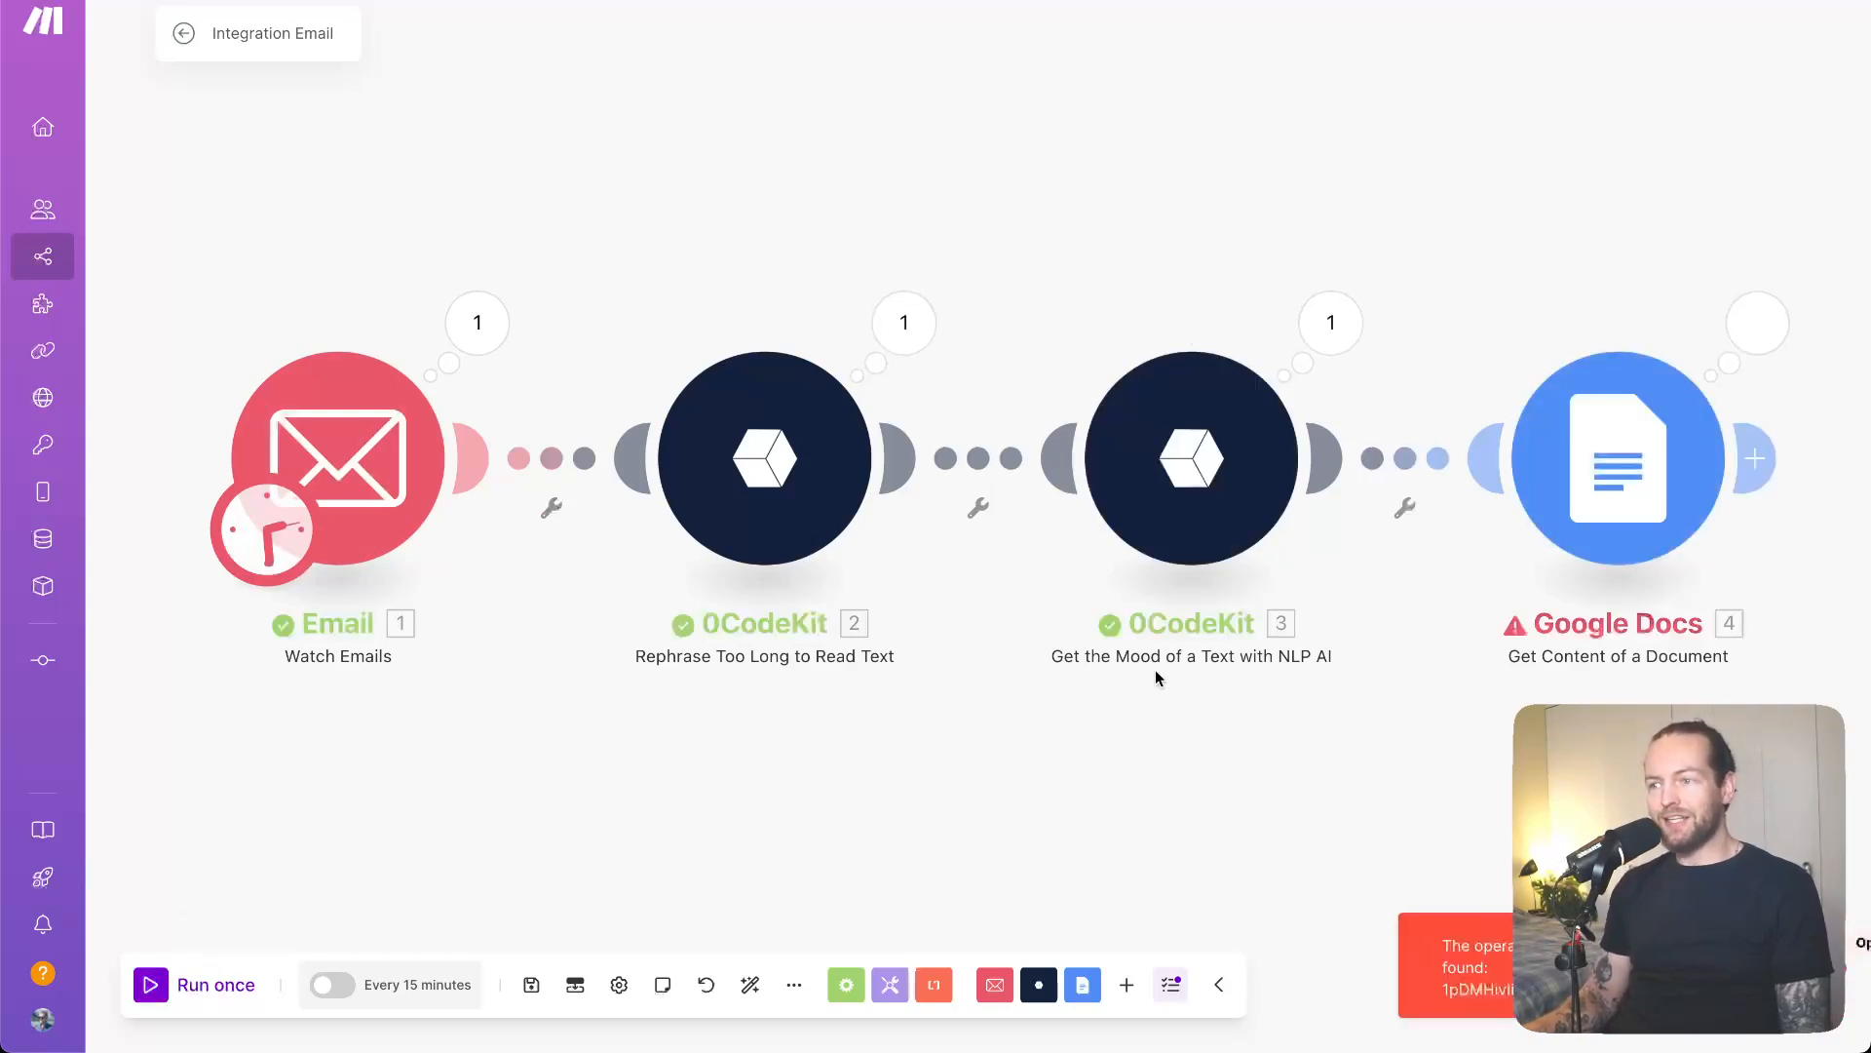
# - Switch the Google Docs module to the other Google connection and run only that module
pyautogui.click(1667, 495)
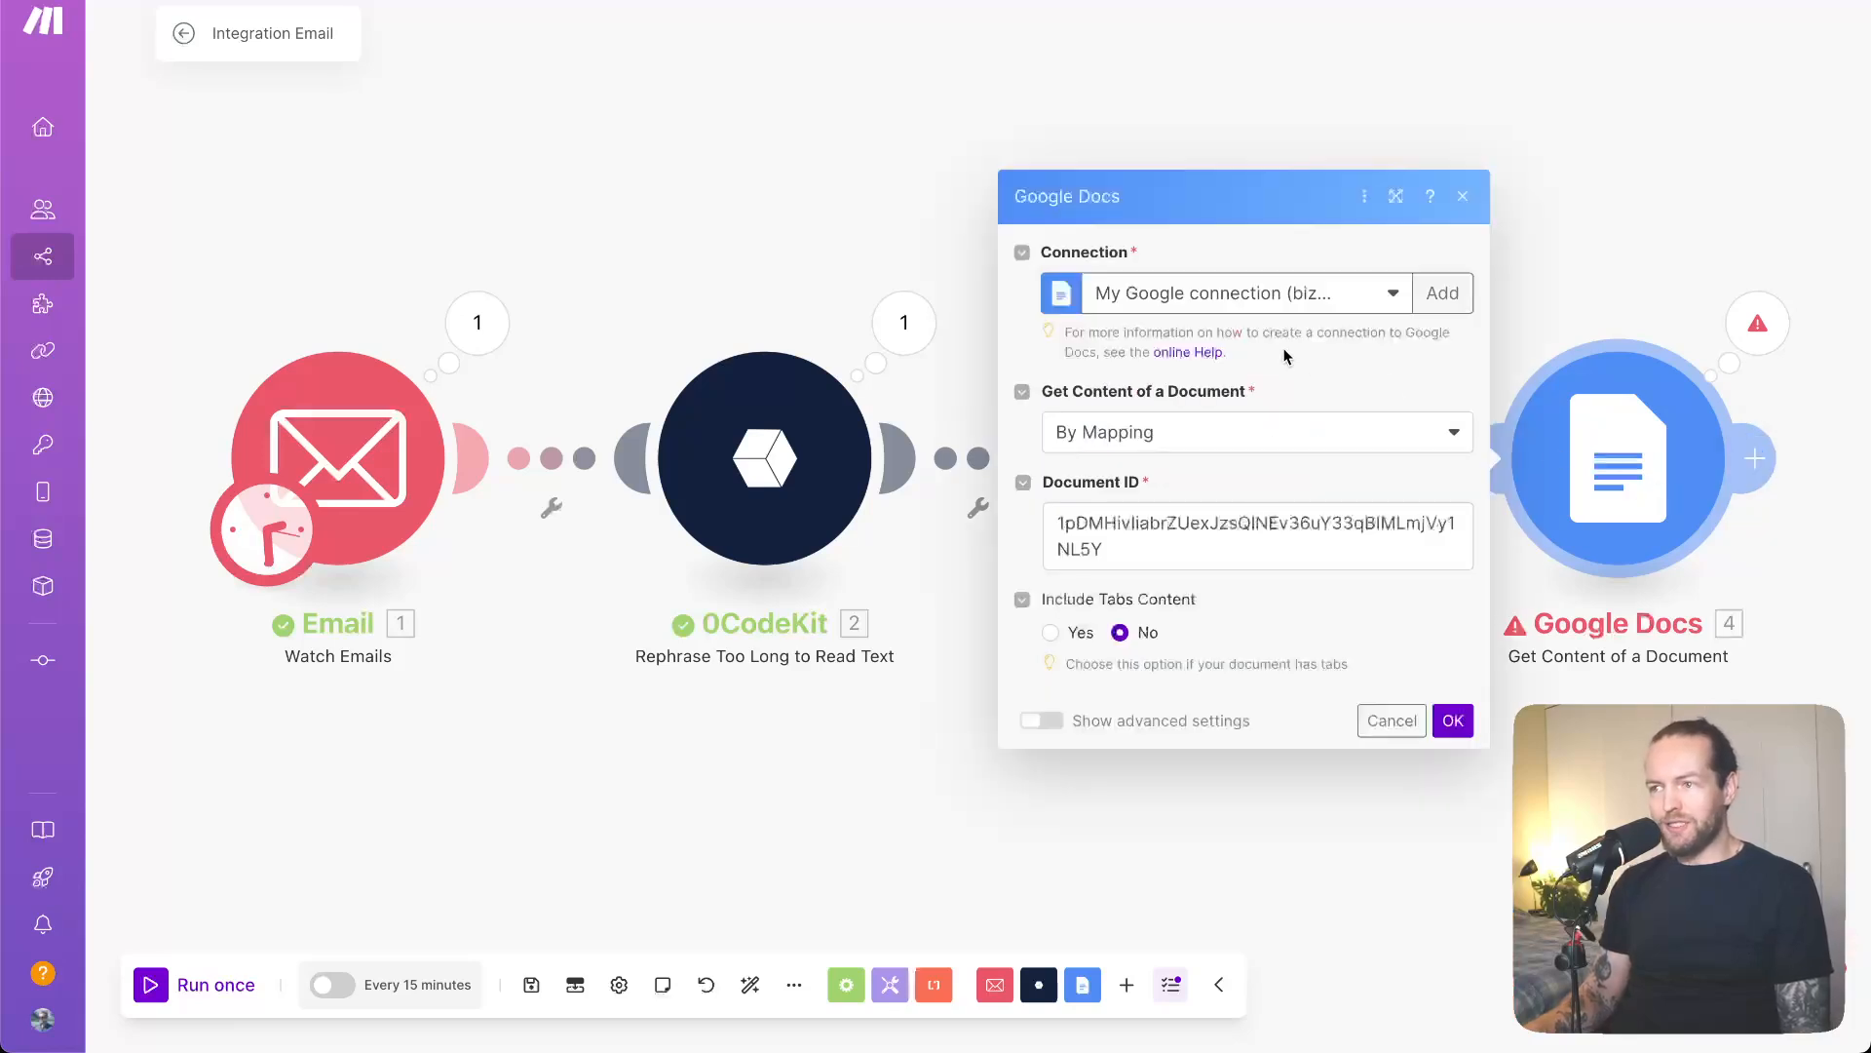
pyautogui.click(1333, 301)
pyautogui.click(1263, 370)
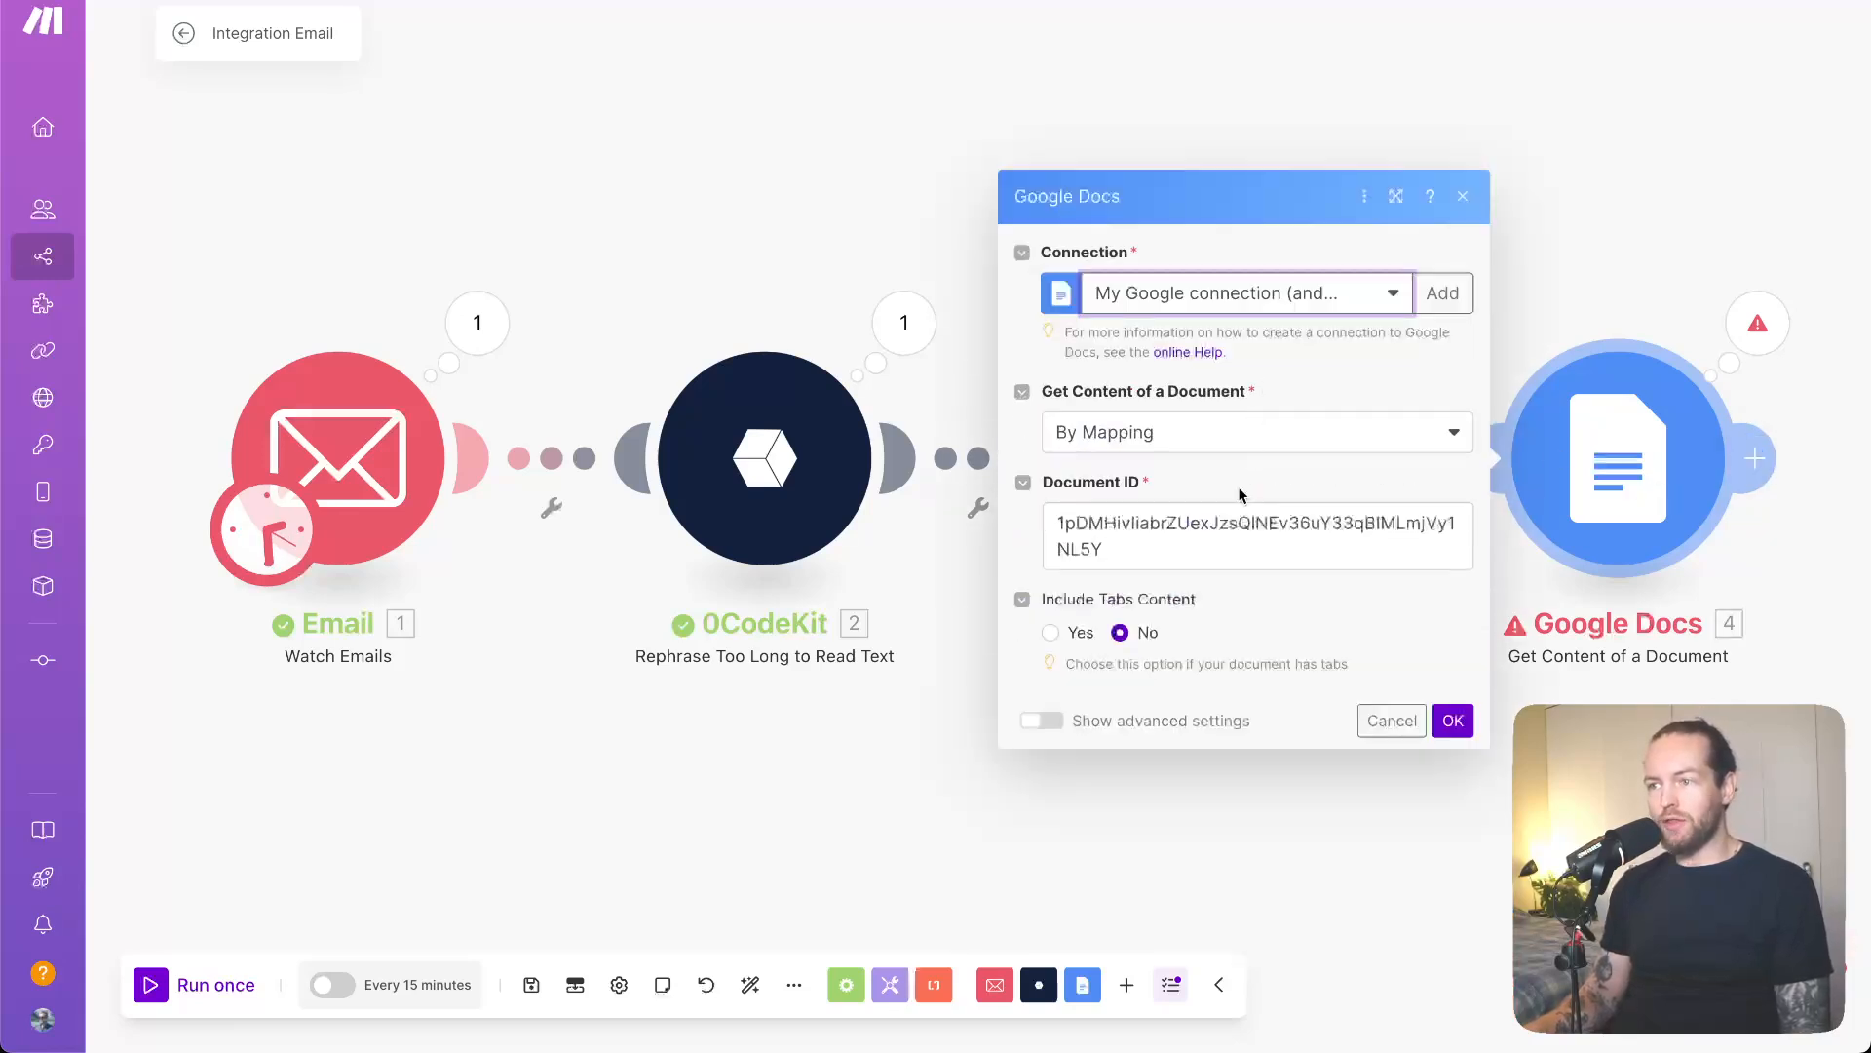
pyautogui.click(1452, 720)
pyautogui.rightClick(1645, 487)
pyautogui.click(1683, 544)
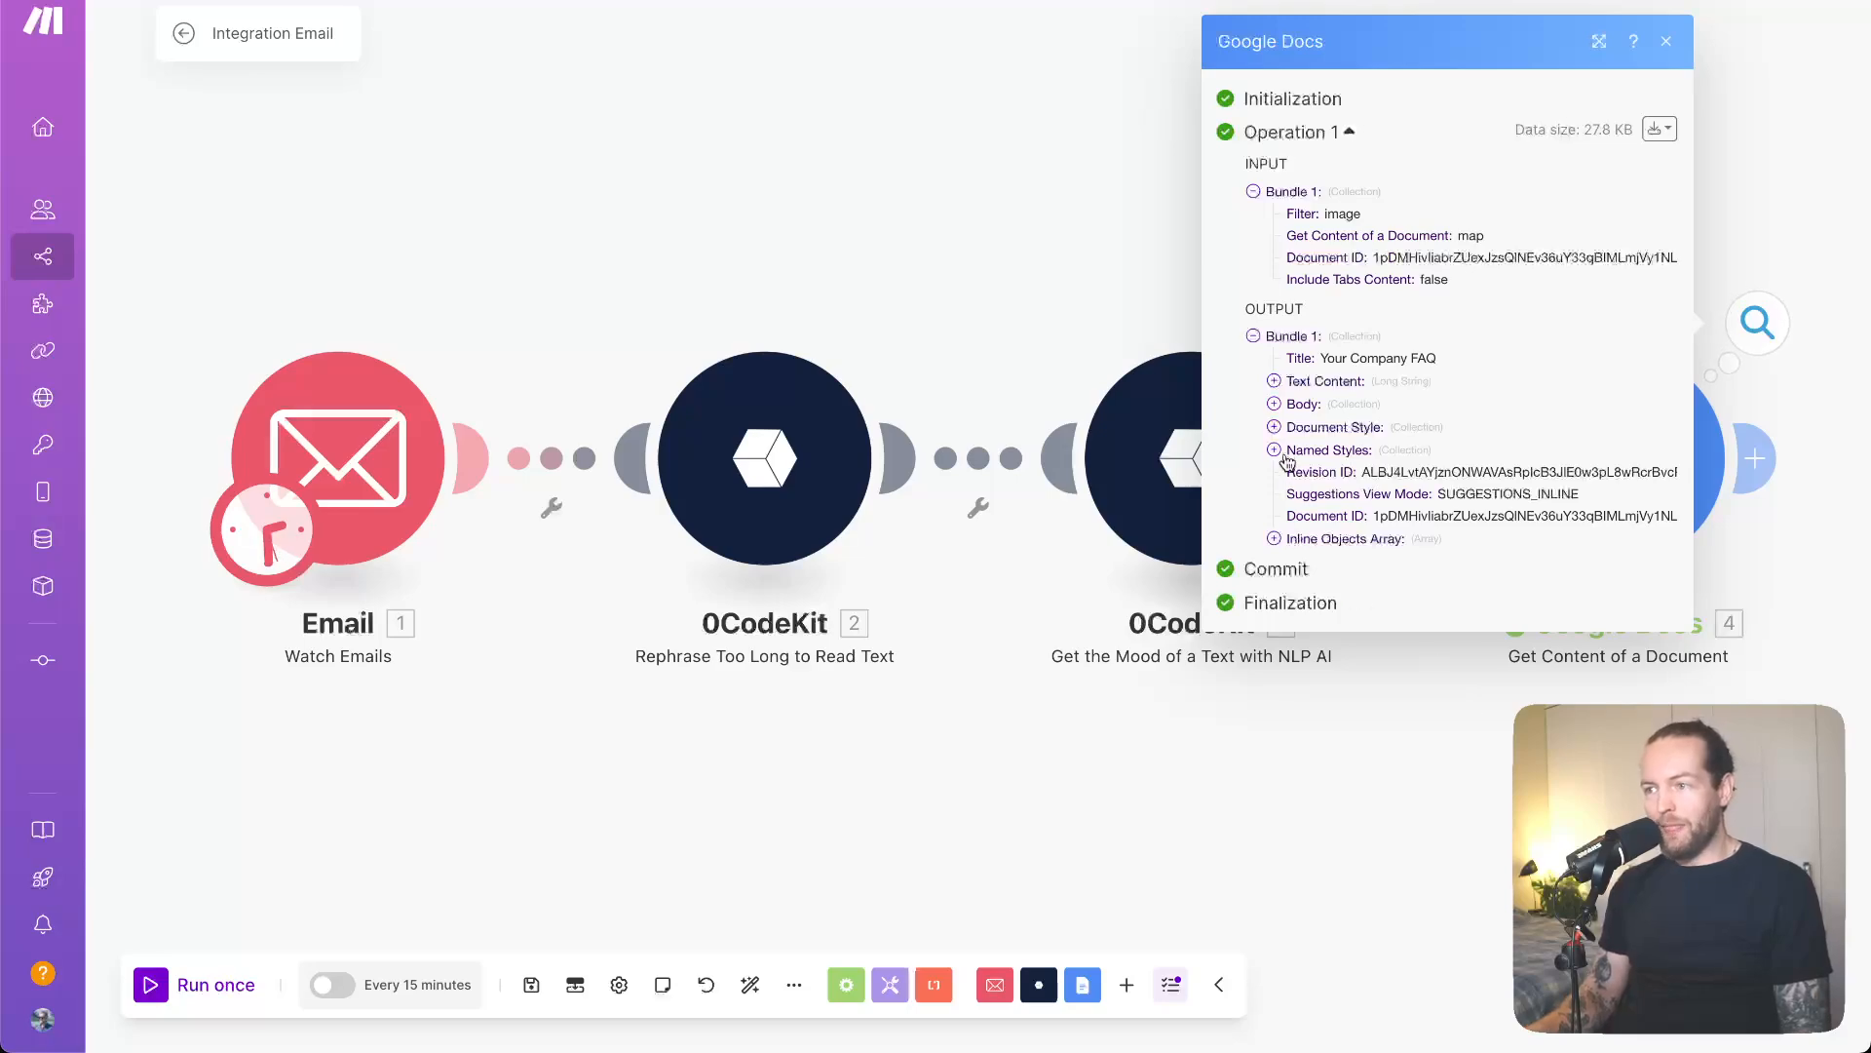
# - Review the retrieved FAQ document text in the output, then recentre the workflow view
pyautogui.click(1275, 383)
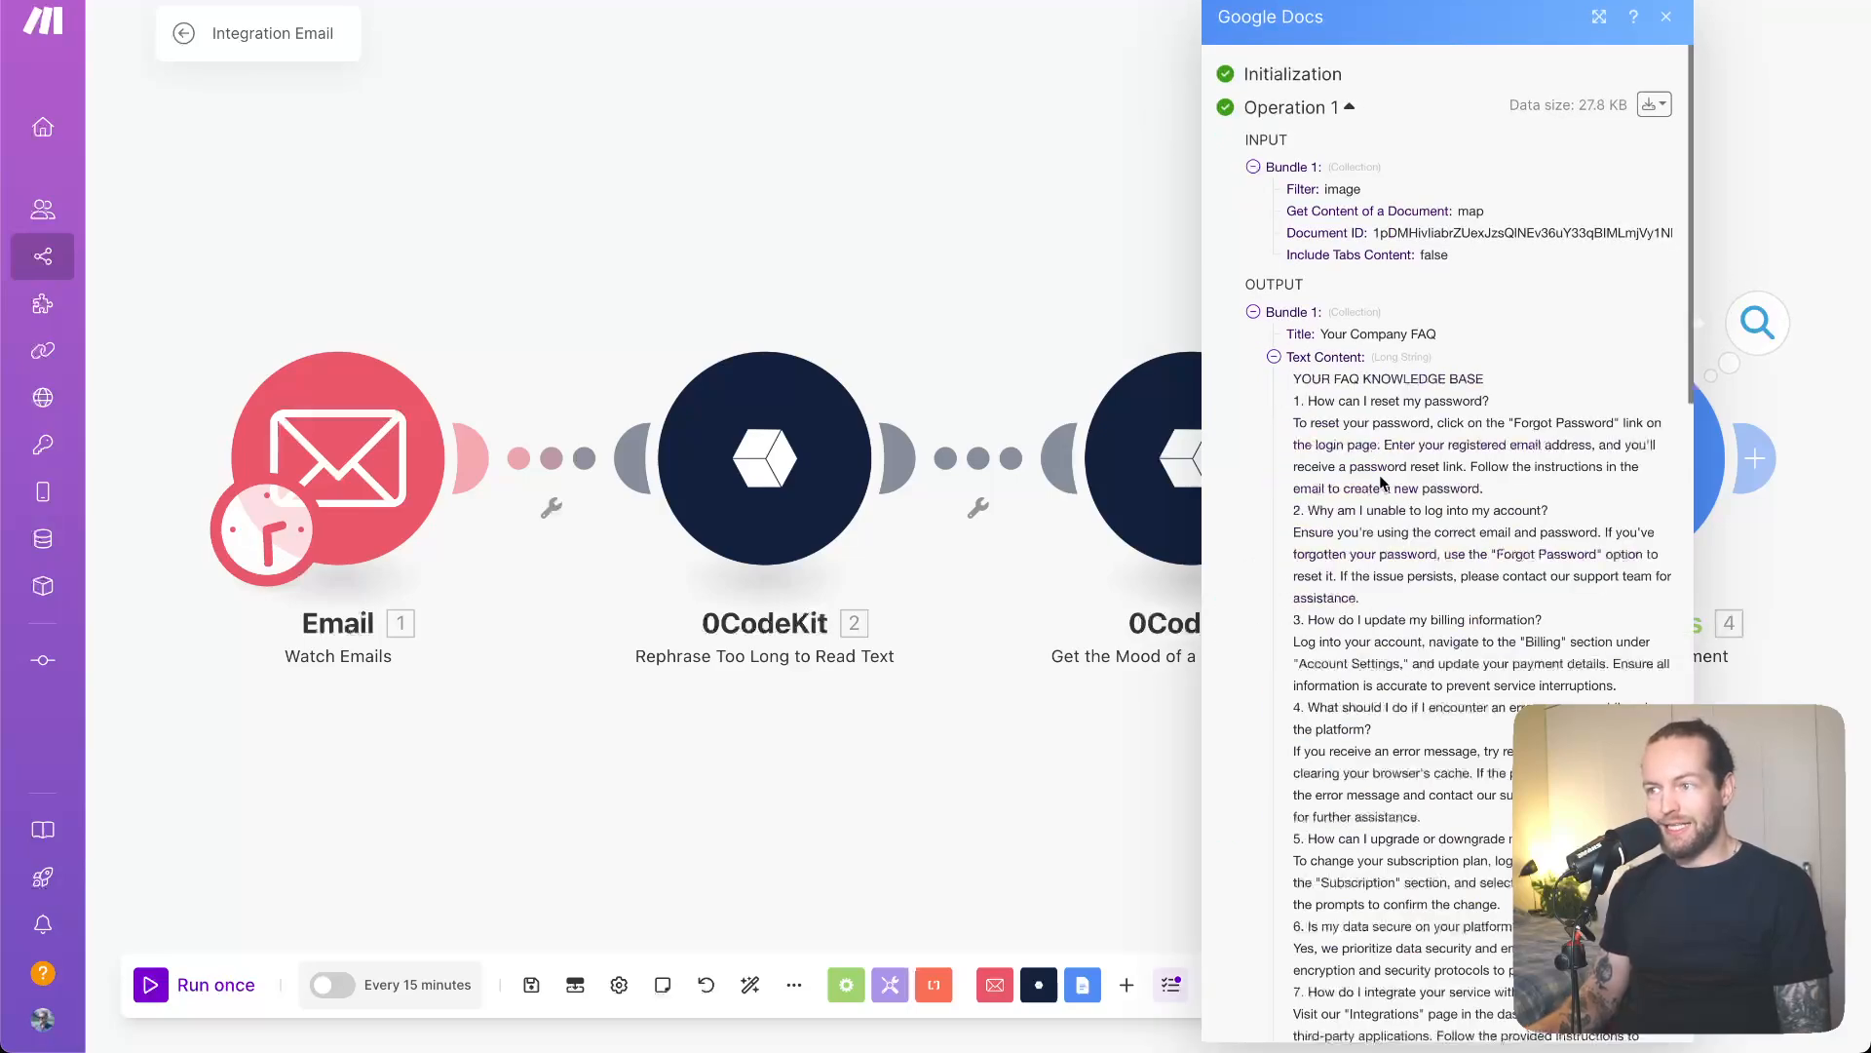
pyautogui.scroll(-6, 1499, 546)
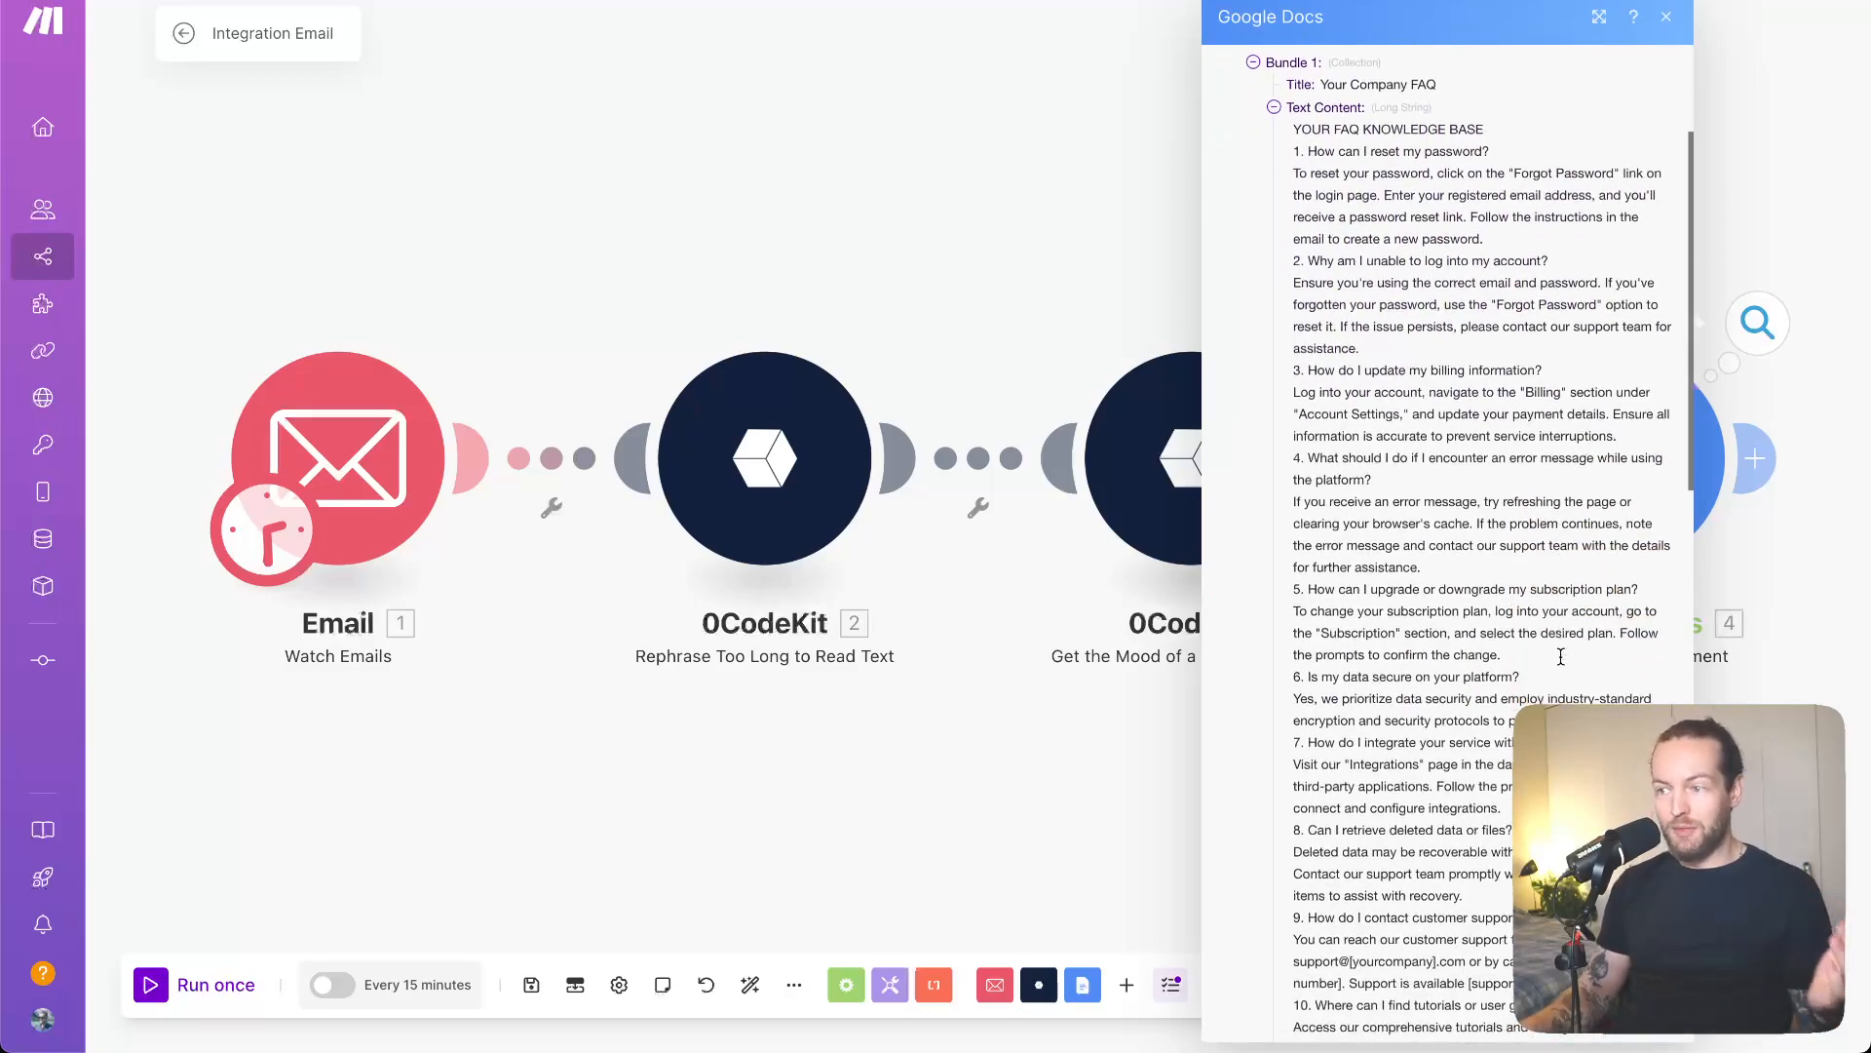
pyautogui.scroll(-5, 1561, 657)
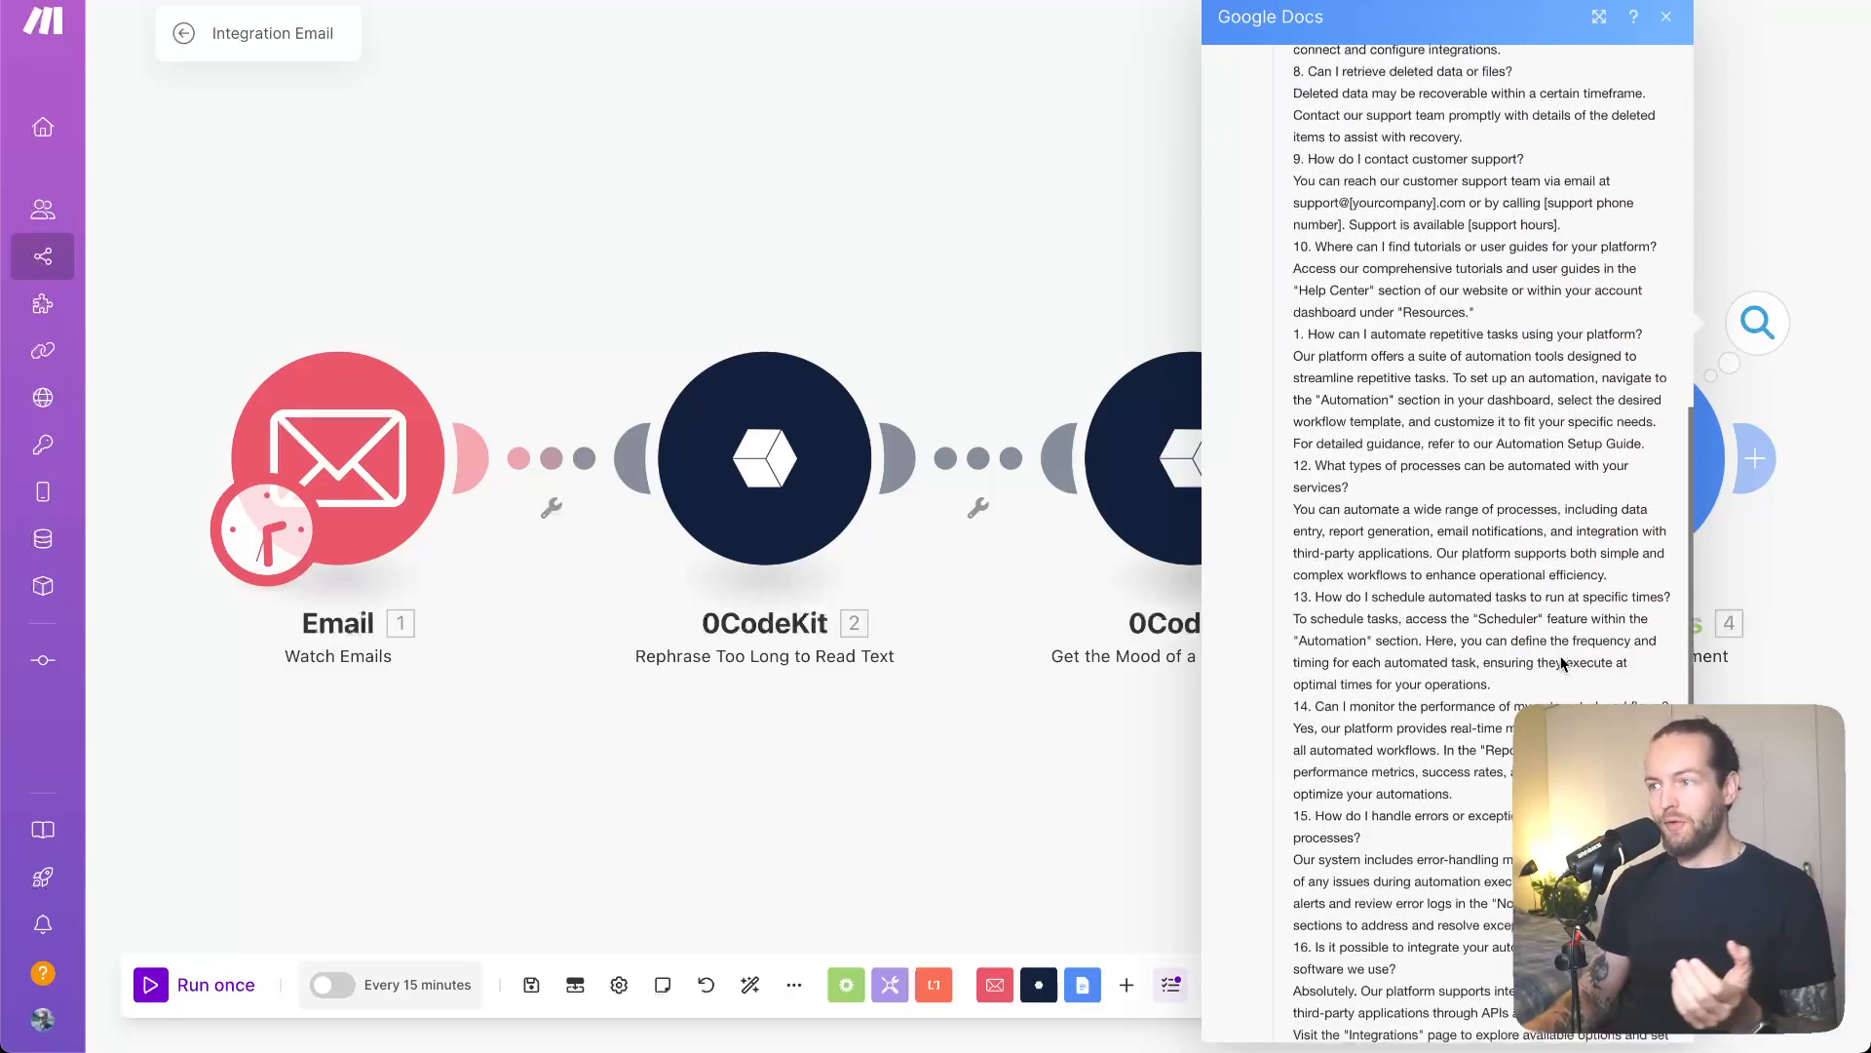
pyautogui.scroll(-3, 1560, 663)
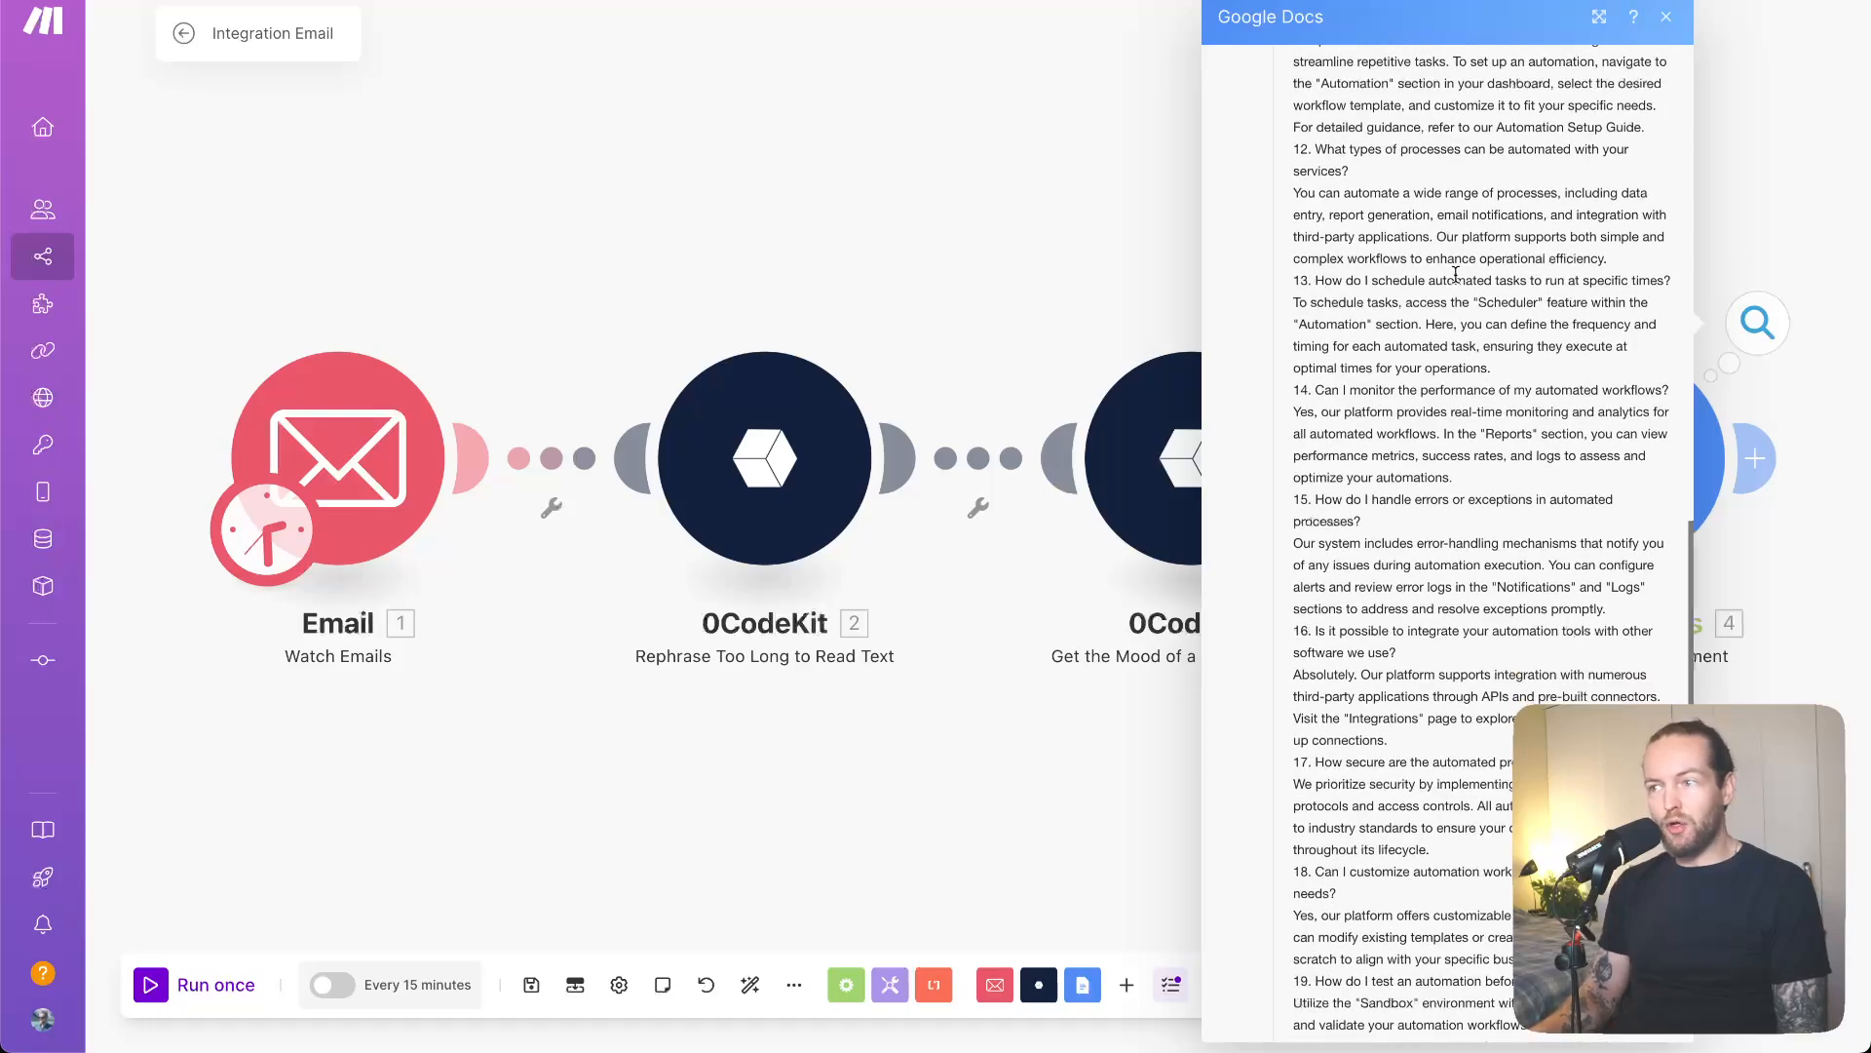
pyautogui.click(1020, 883)
pyautogui.moveTo(1291, 805); pyautogui.dragTo(941, 612)
pyautogui.scroll(-2, 984, 604)
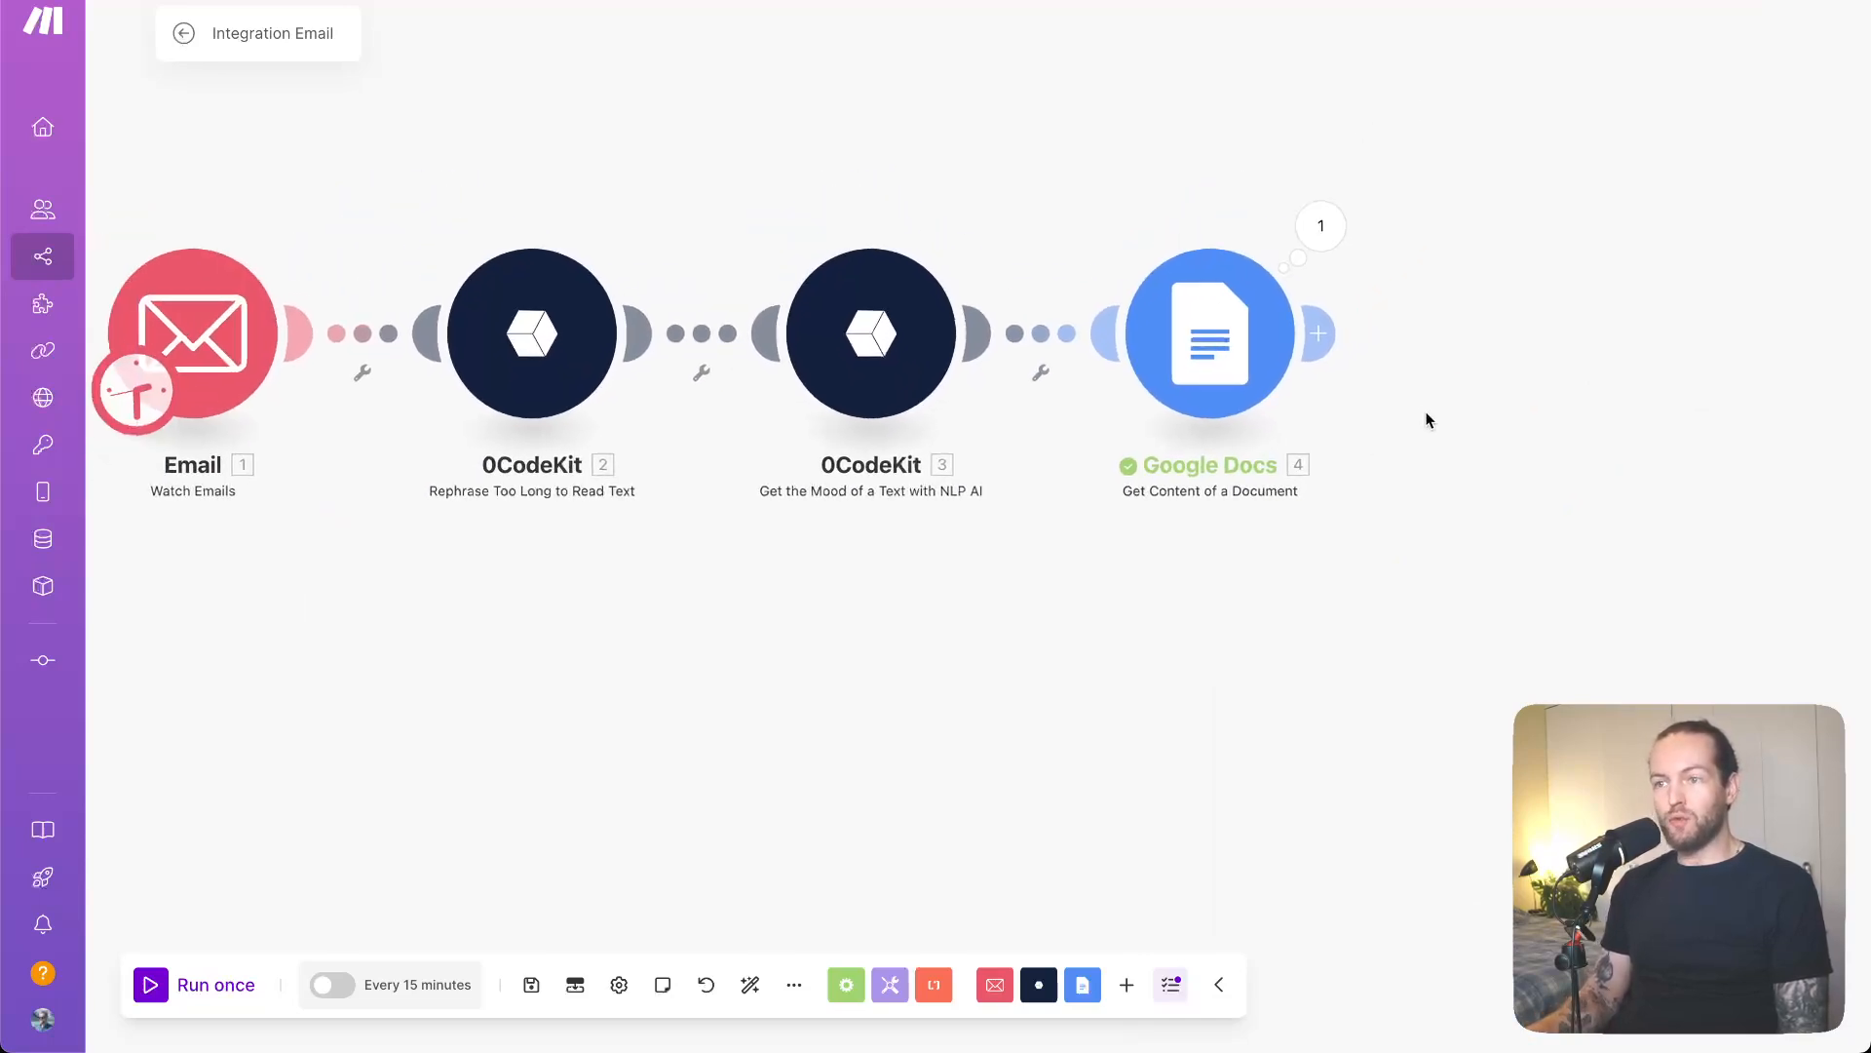
pyautogui.scroll(-1, 1428, 419)
pyautogui.moveTo(1468, 480); pyautogui.dragTo(1300, 510)
pyautogui.scroll(-1, 1391, 526)
# - Add OpenAI 'Create a Completion (Prompt)' after Google Docs, found by searching 'com'
pyautogui.click(1184, 407)
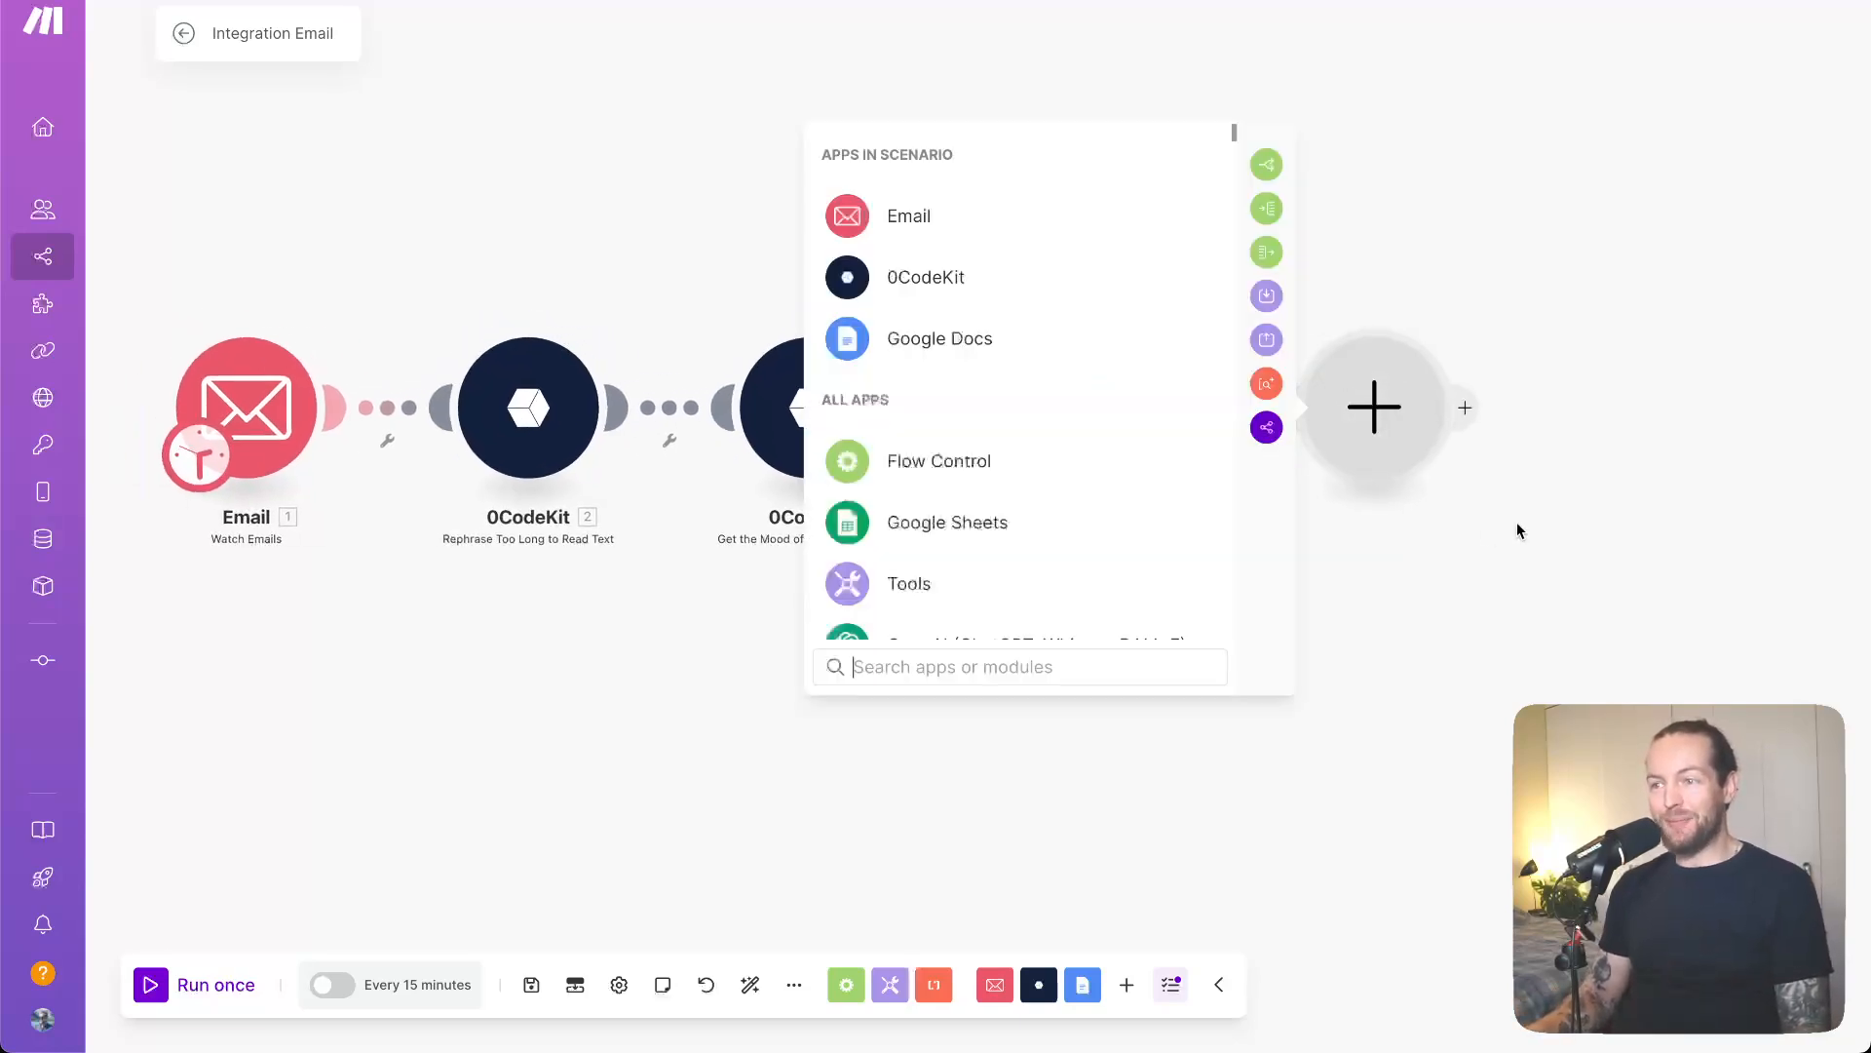
pyautogui.scroll(-2, 1072, 501)
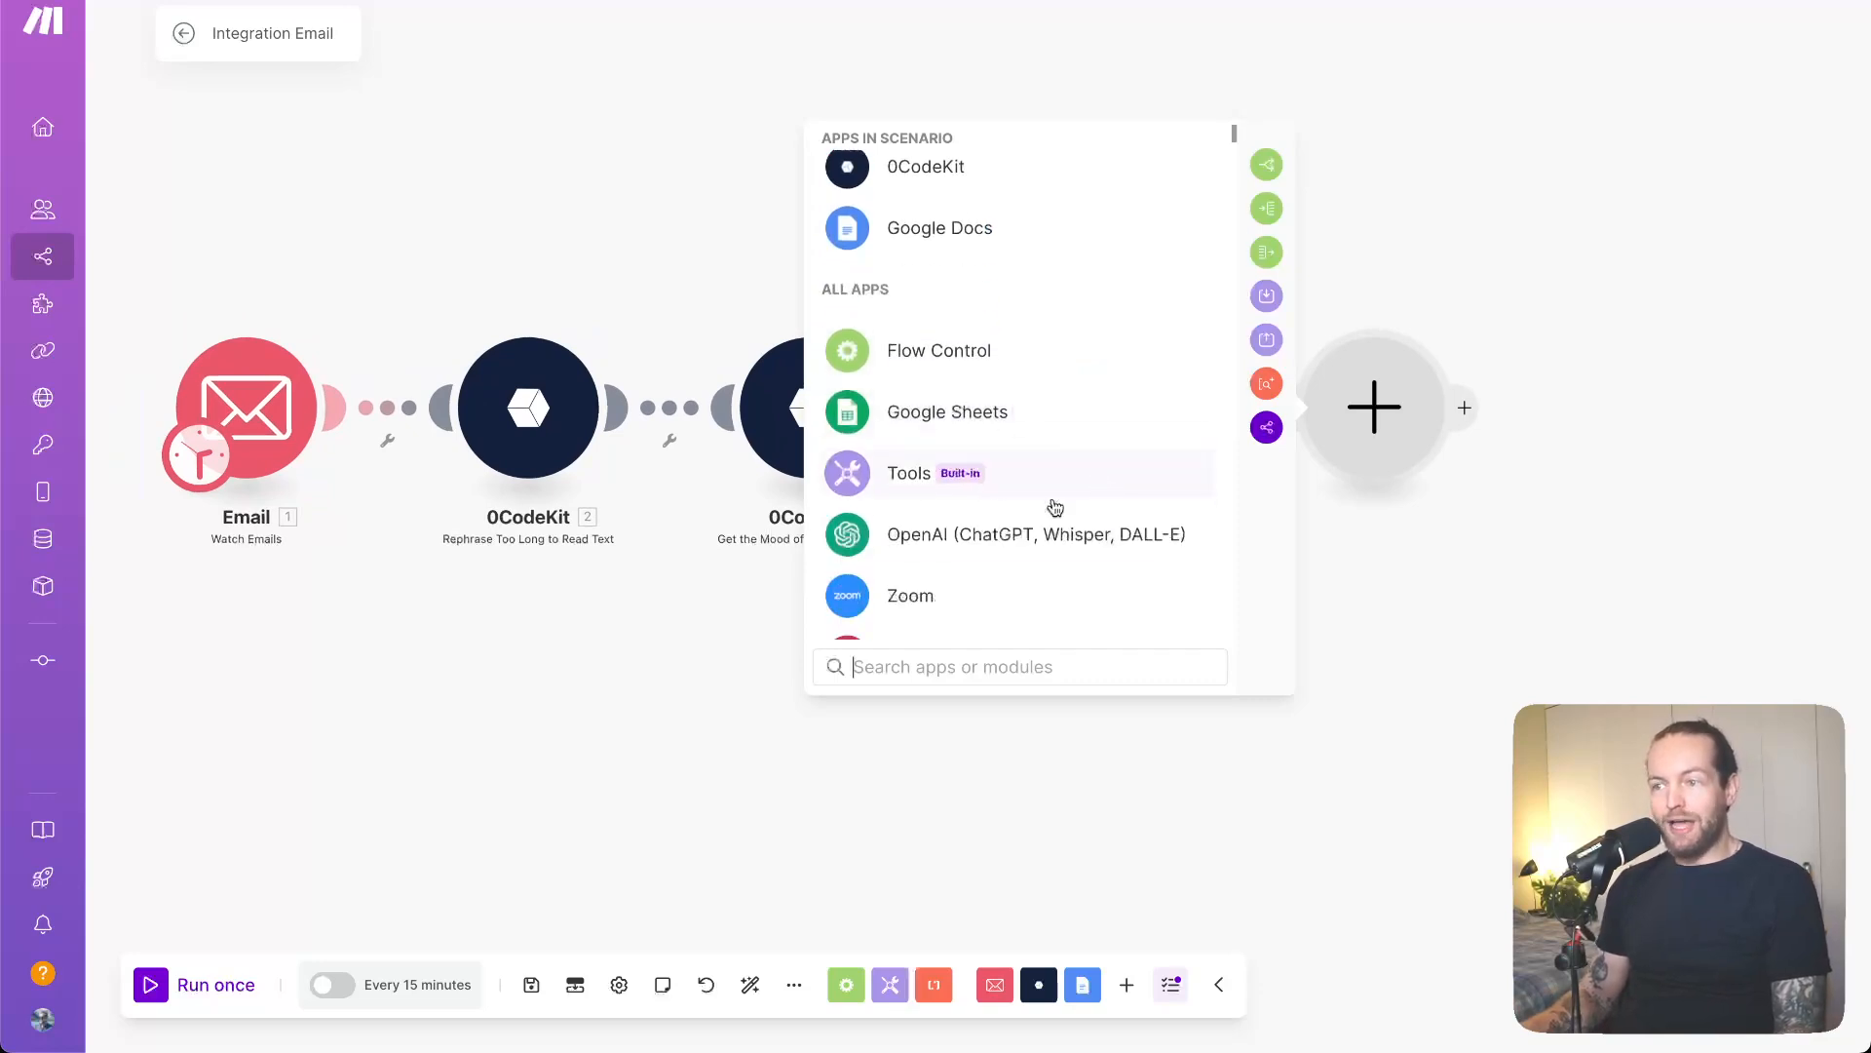
pyautogui.click(1009, 534)
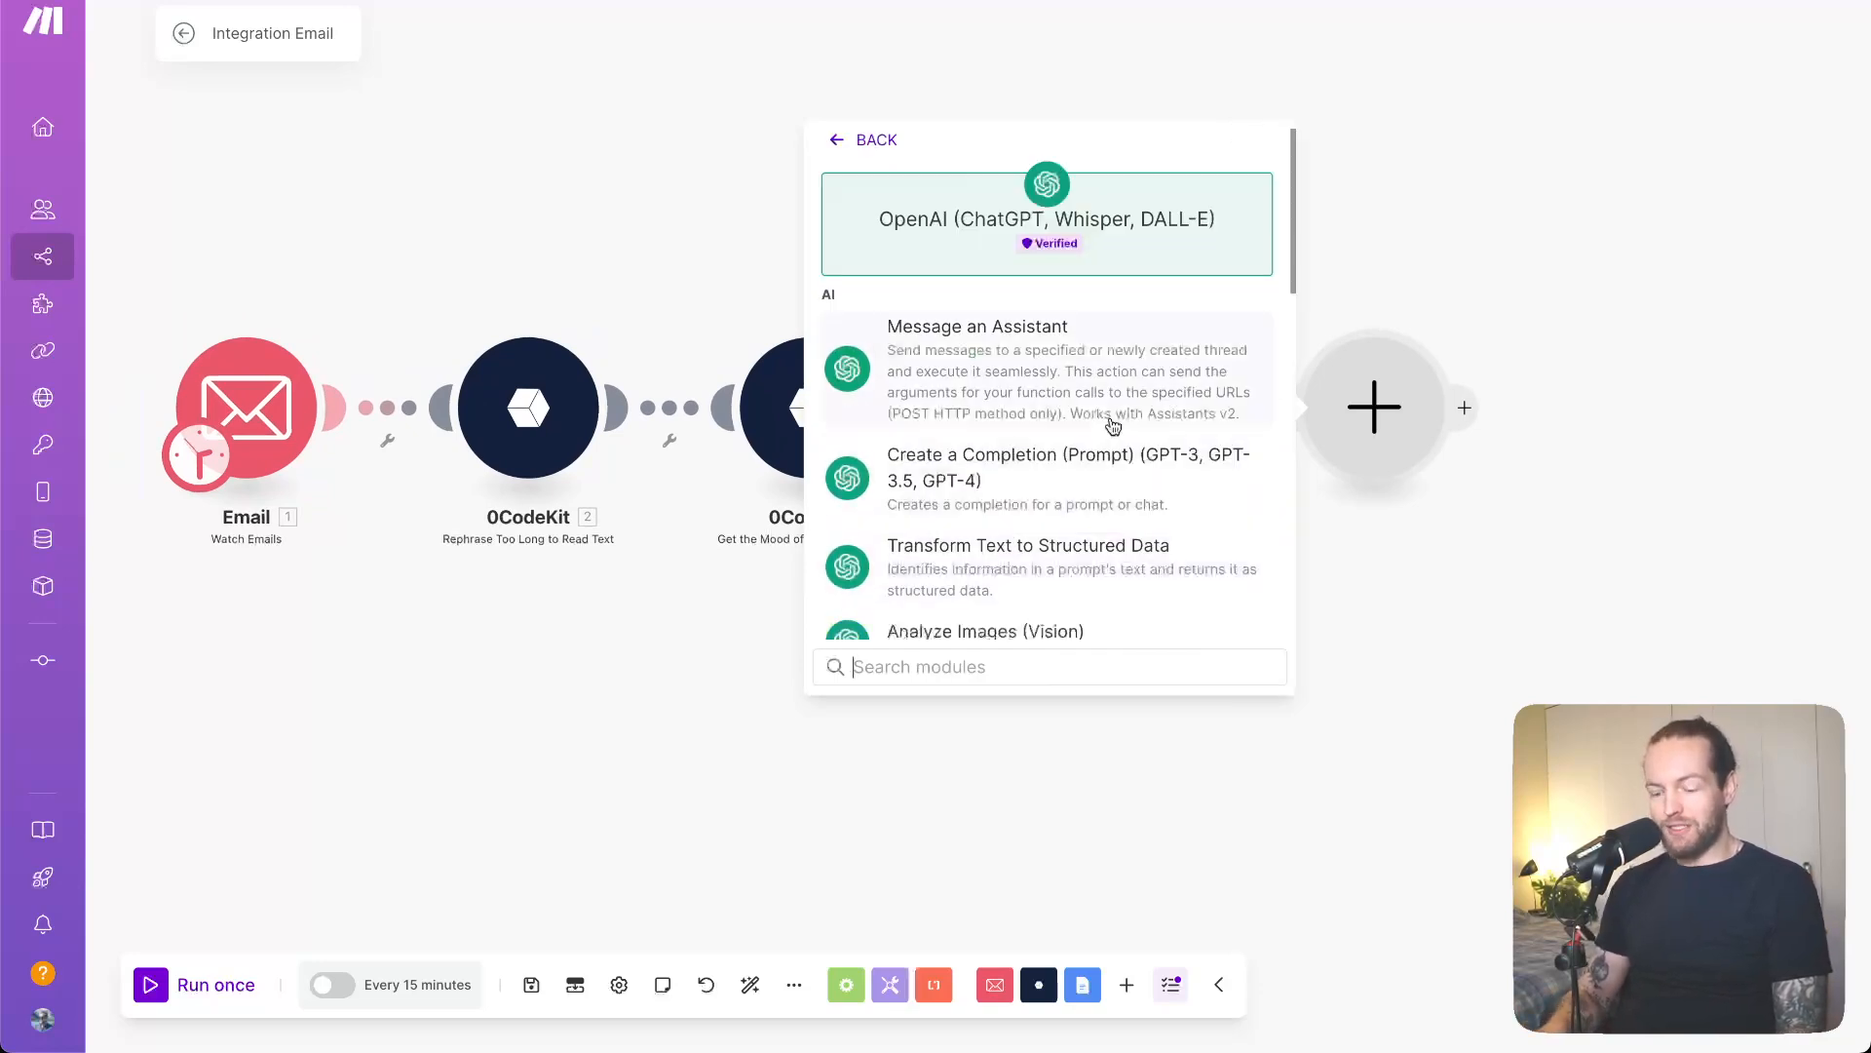
pyautogui.write('compl')
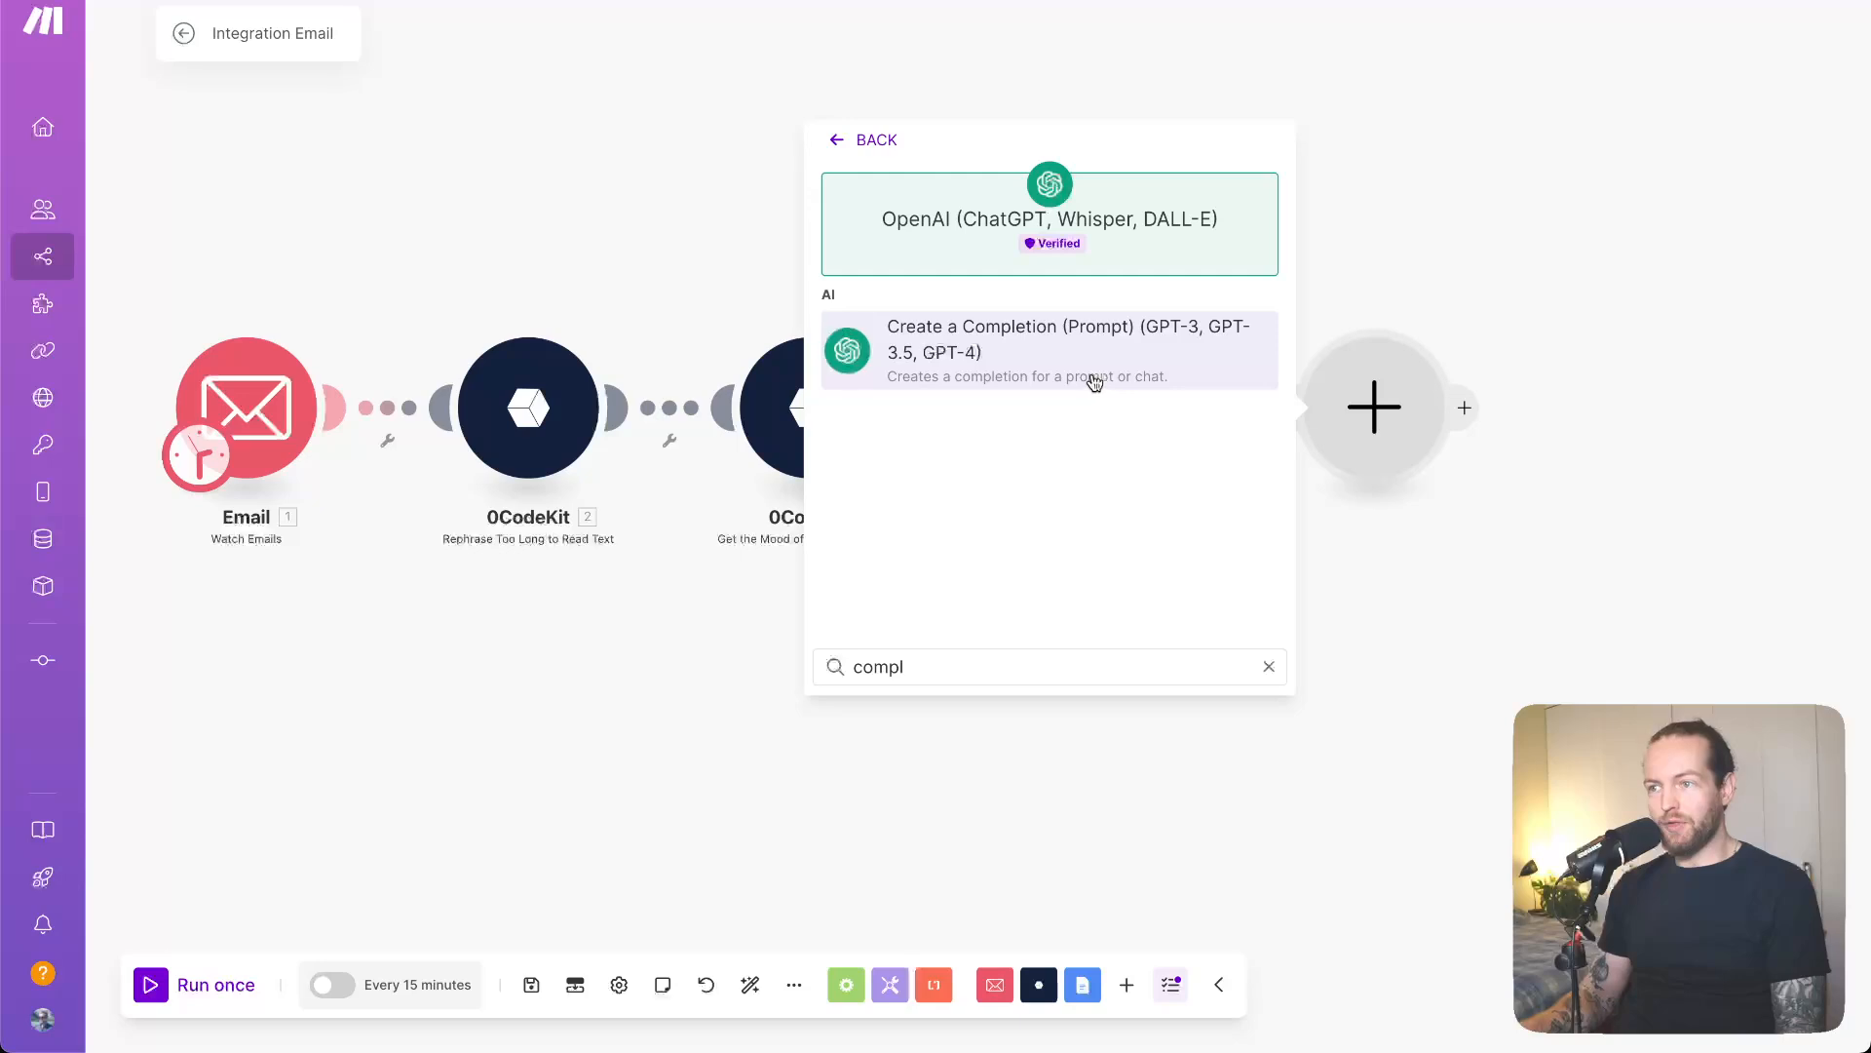
pyautogui.click(1093, 389)
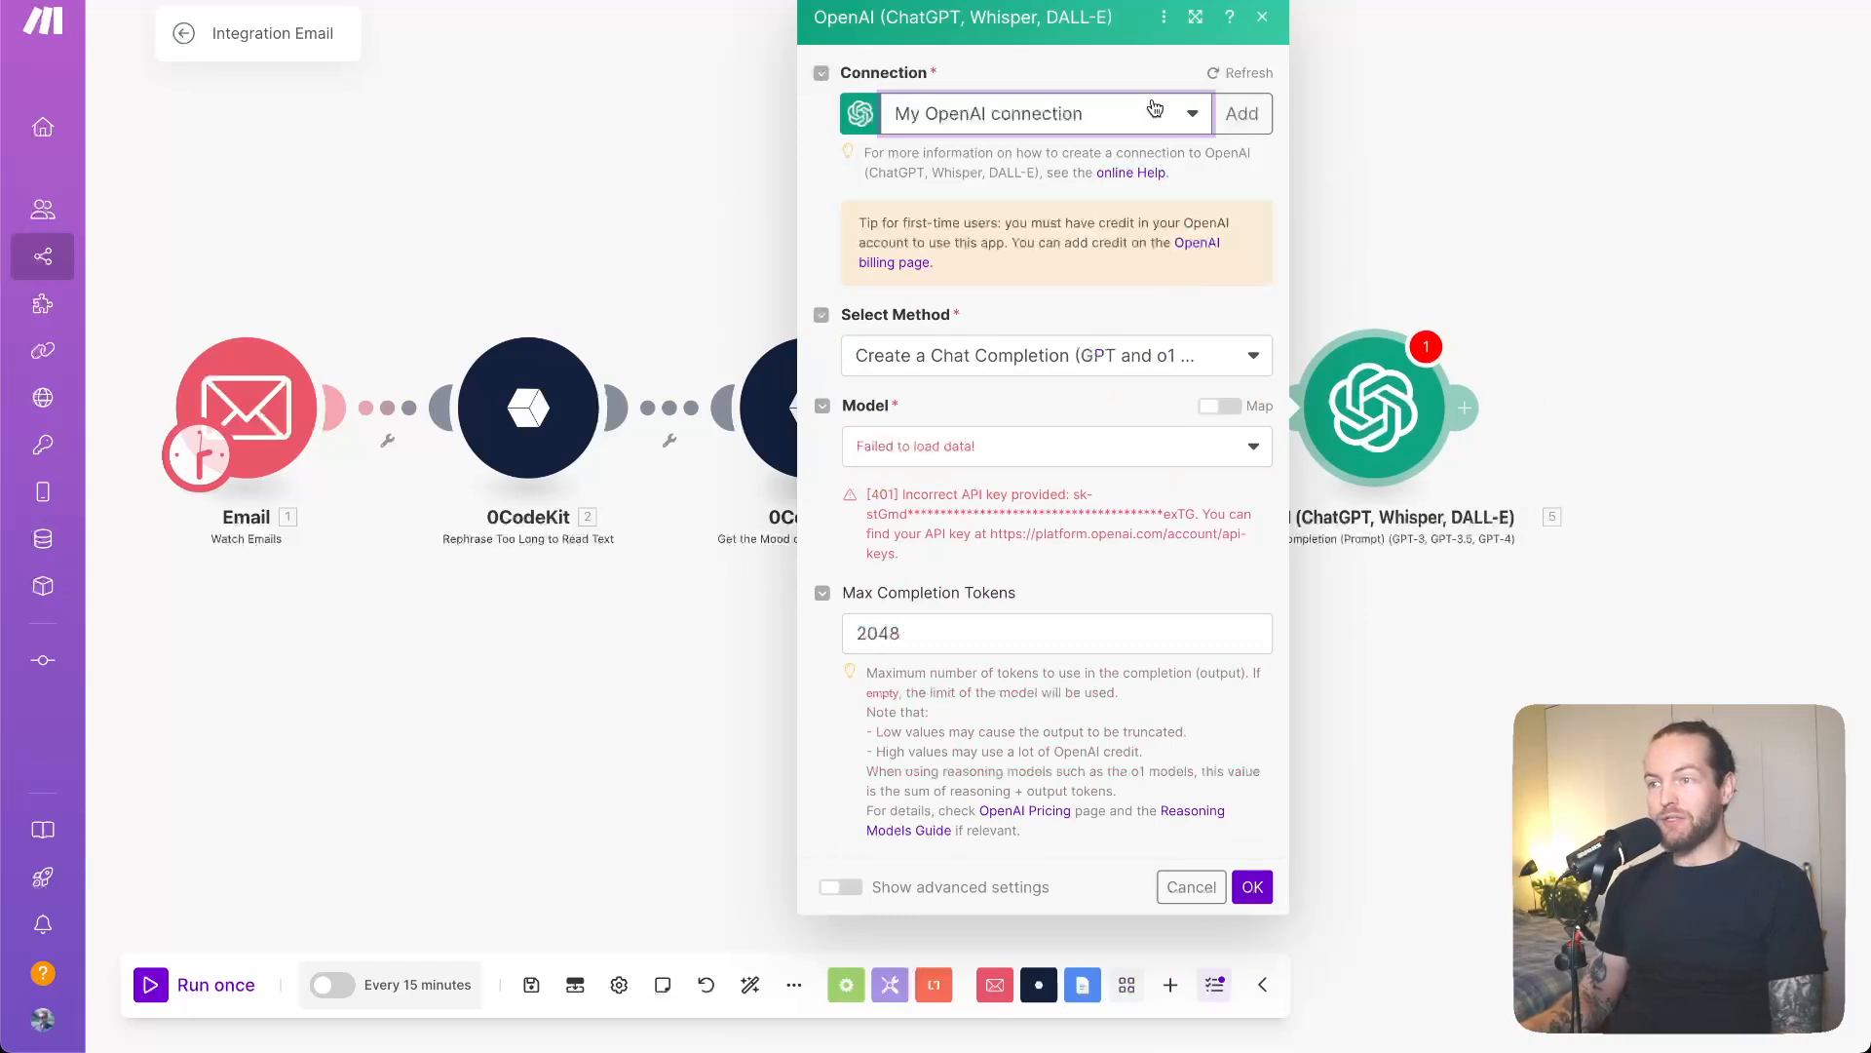
# - Switch the OpenAI module to the Nov 15 connection and choose the gpt-4o model
pyautogui.click(1156, 115)
pyautogui.click(974, 227)
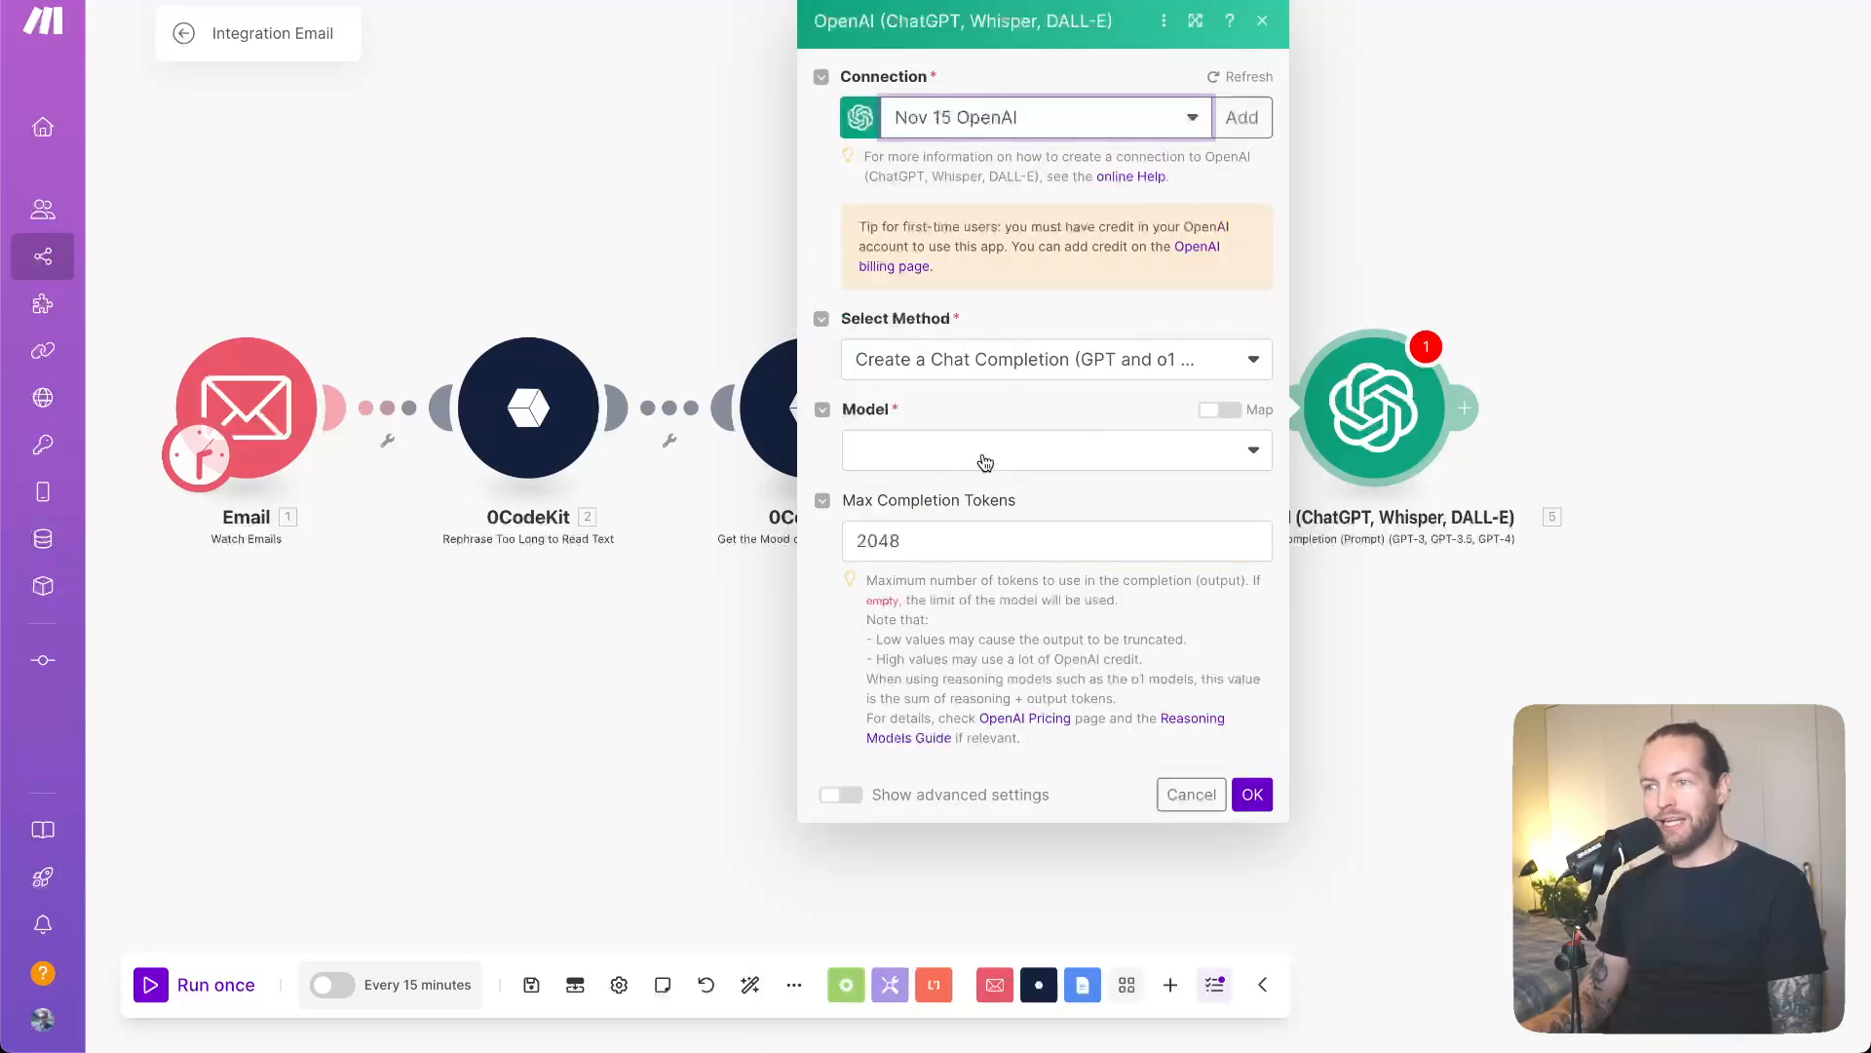
pyautogui.click(986, 462)
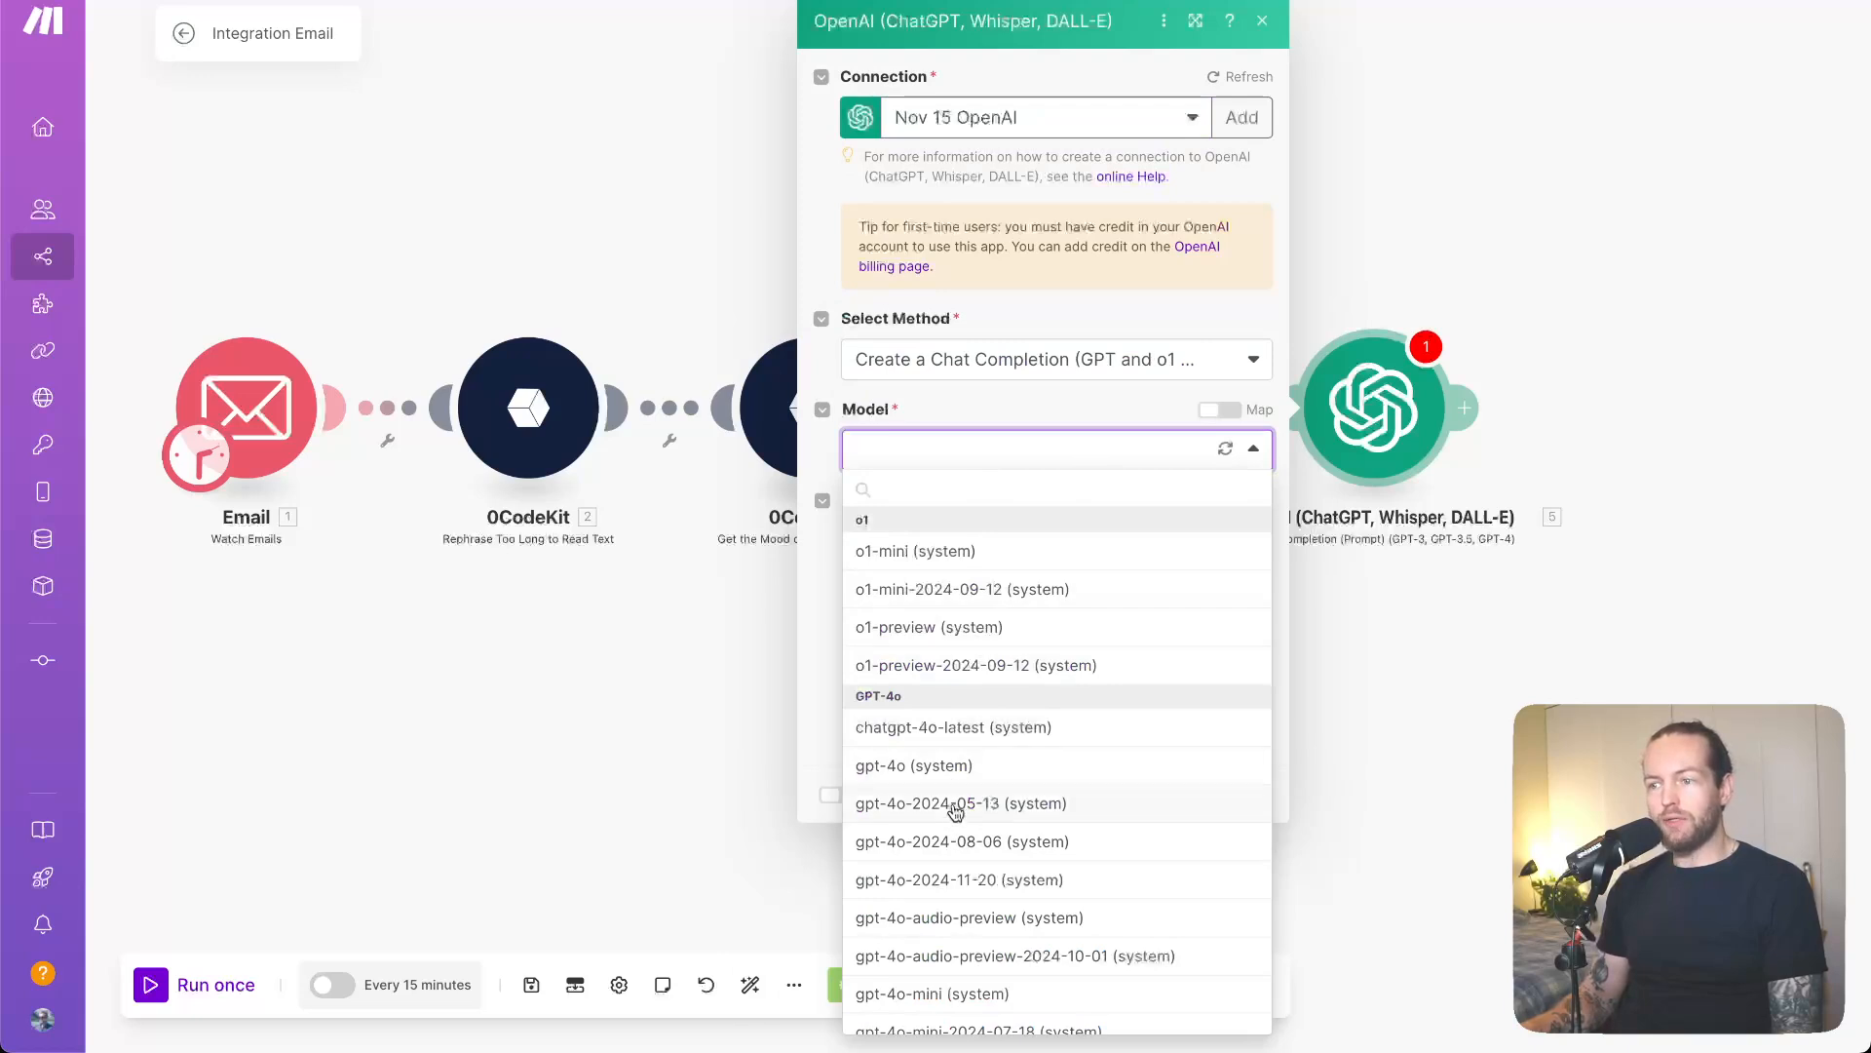
pyautogui.click(964, 770)
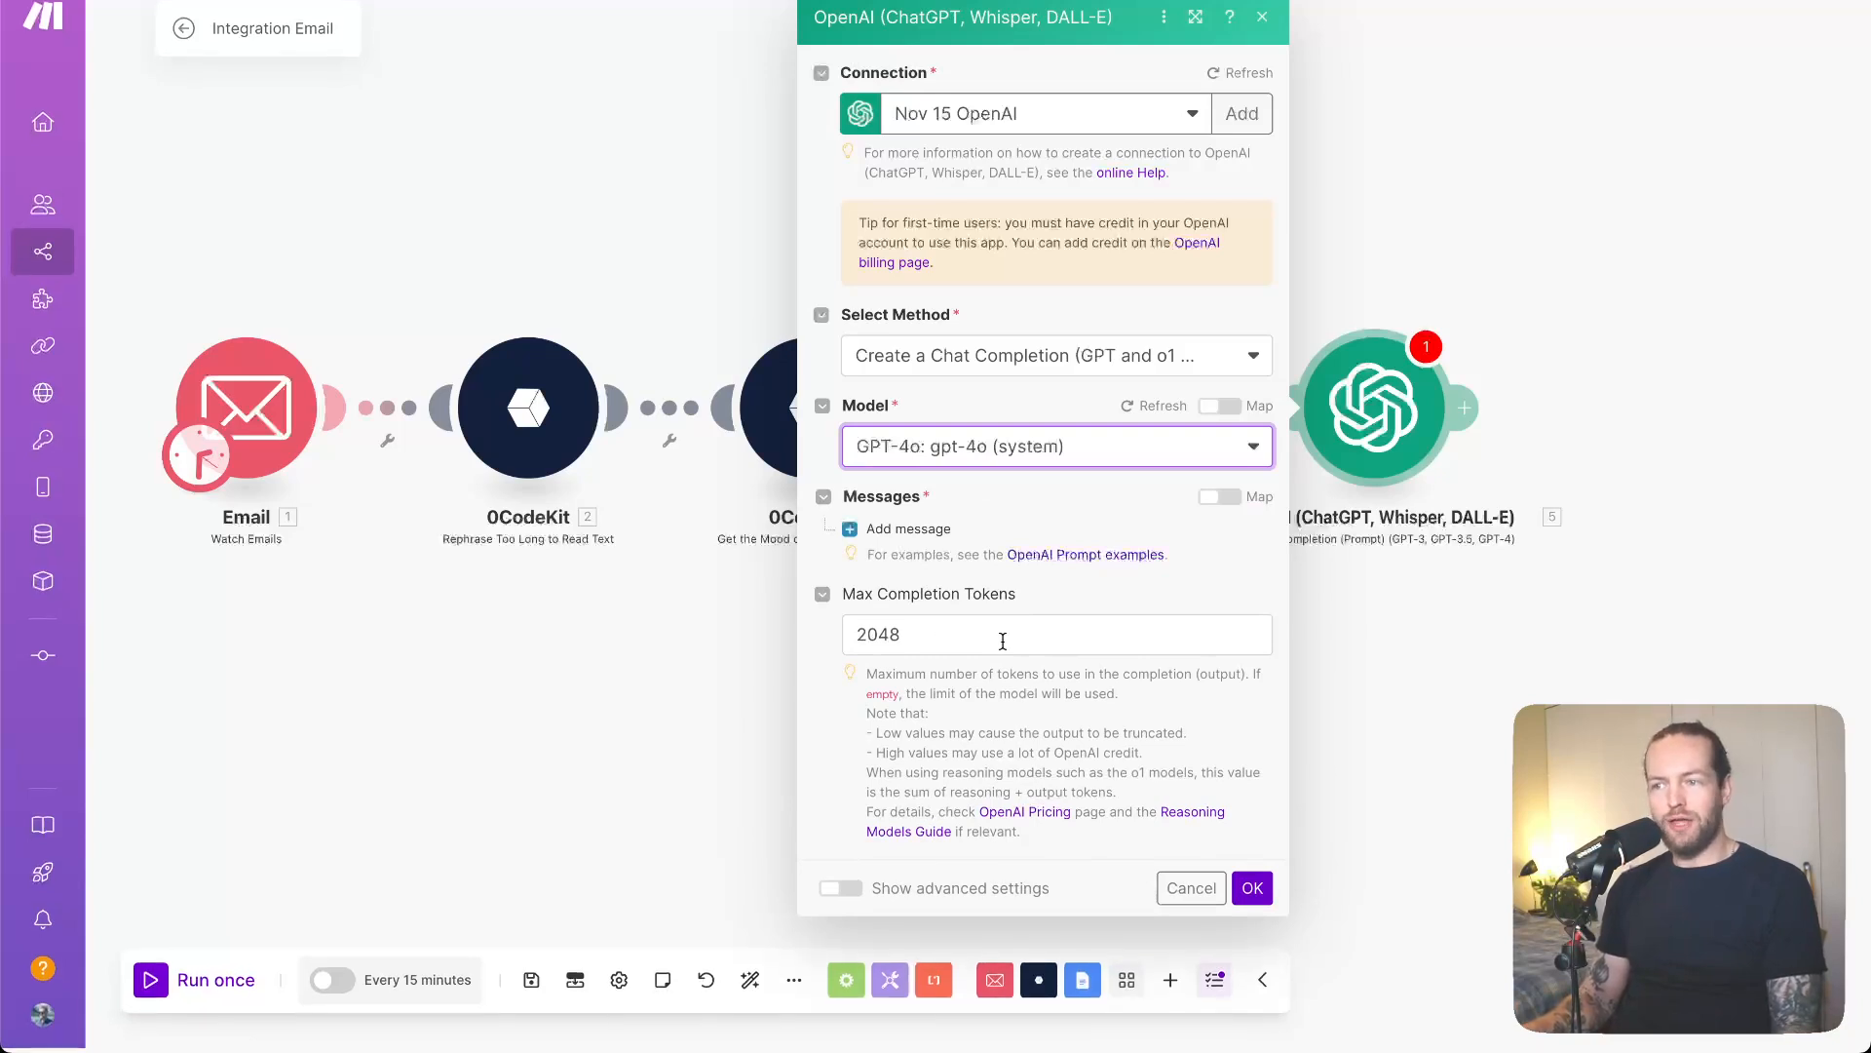
# - Add a first prompt message with the System role and start editing its text
pyautogui.click(851, 531)
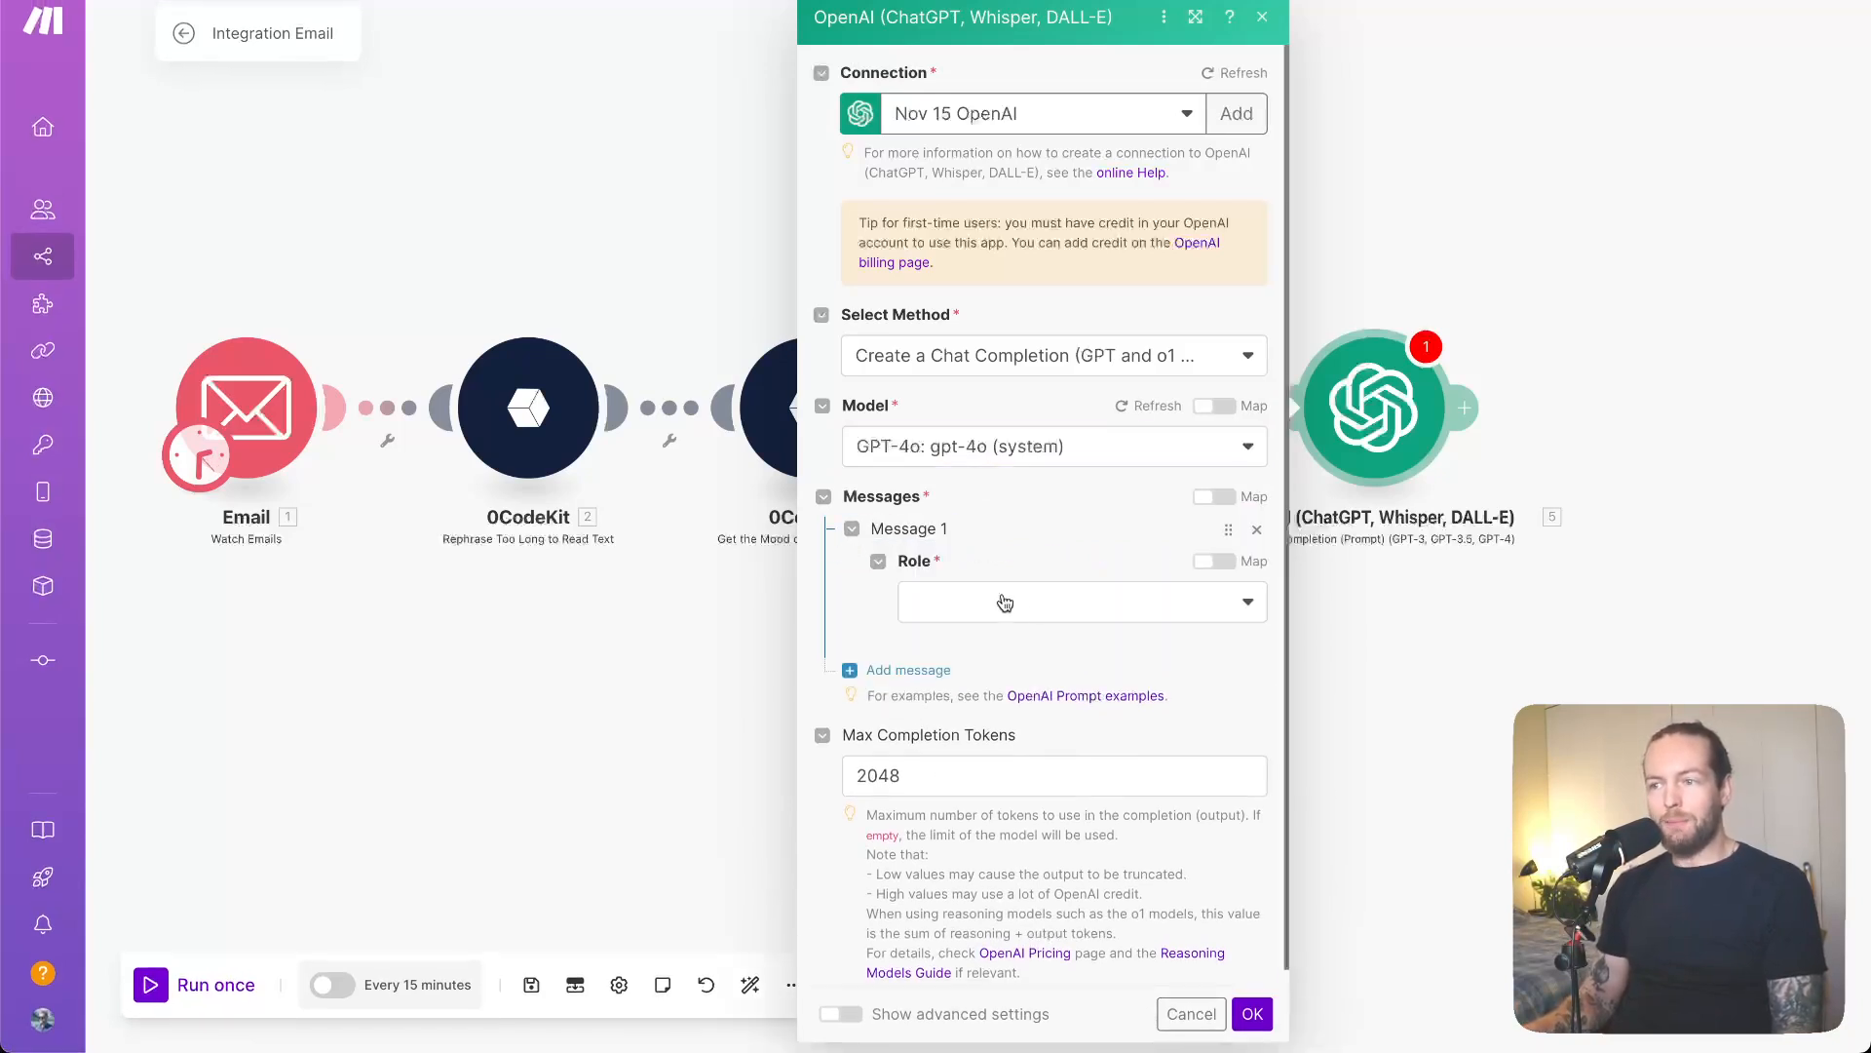
pyautogui.click(1056, 608)
pyautogui.click(1023, 643)
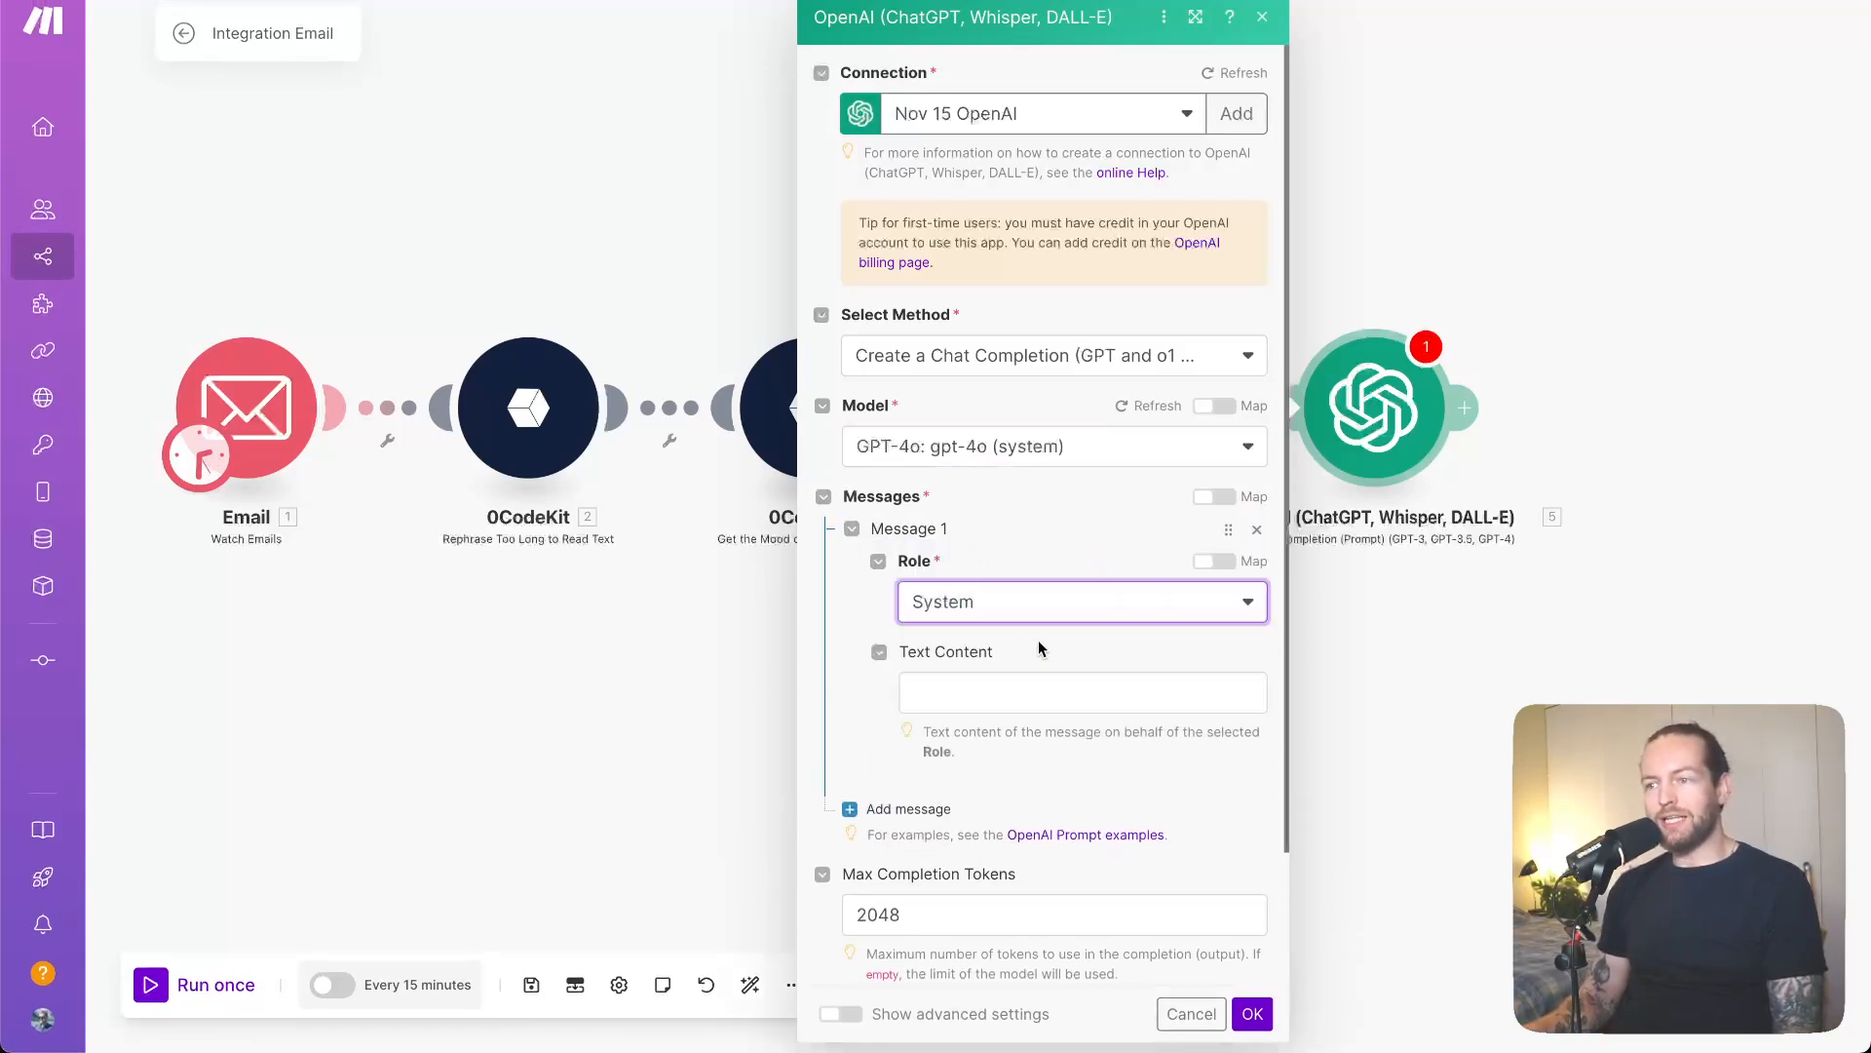
pyautogui.click(1028, 697)
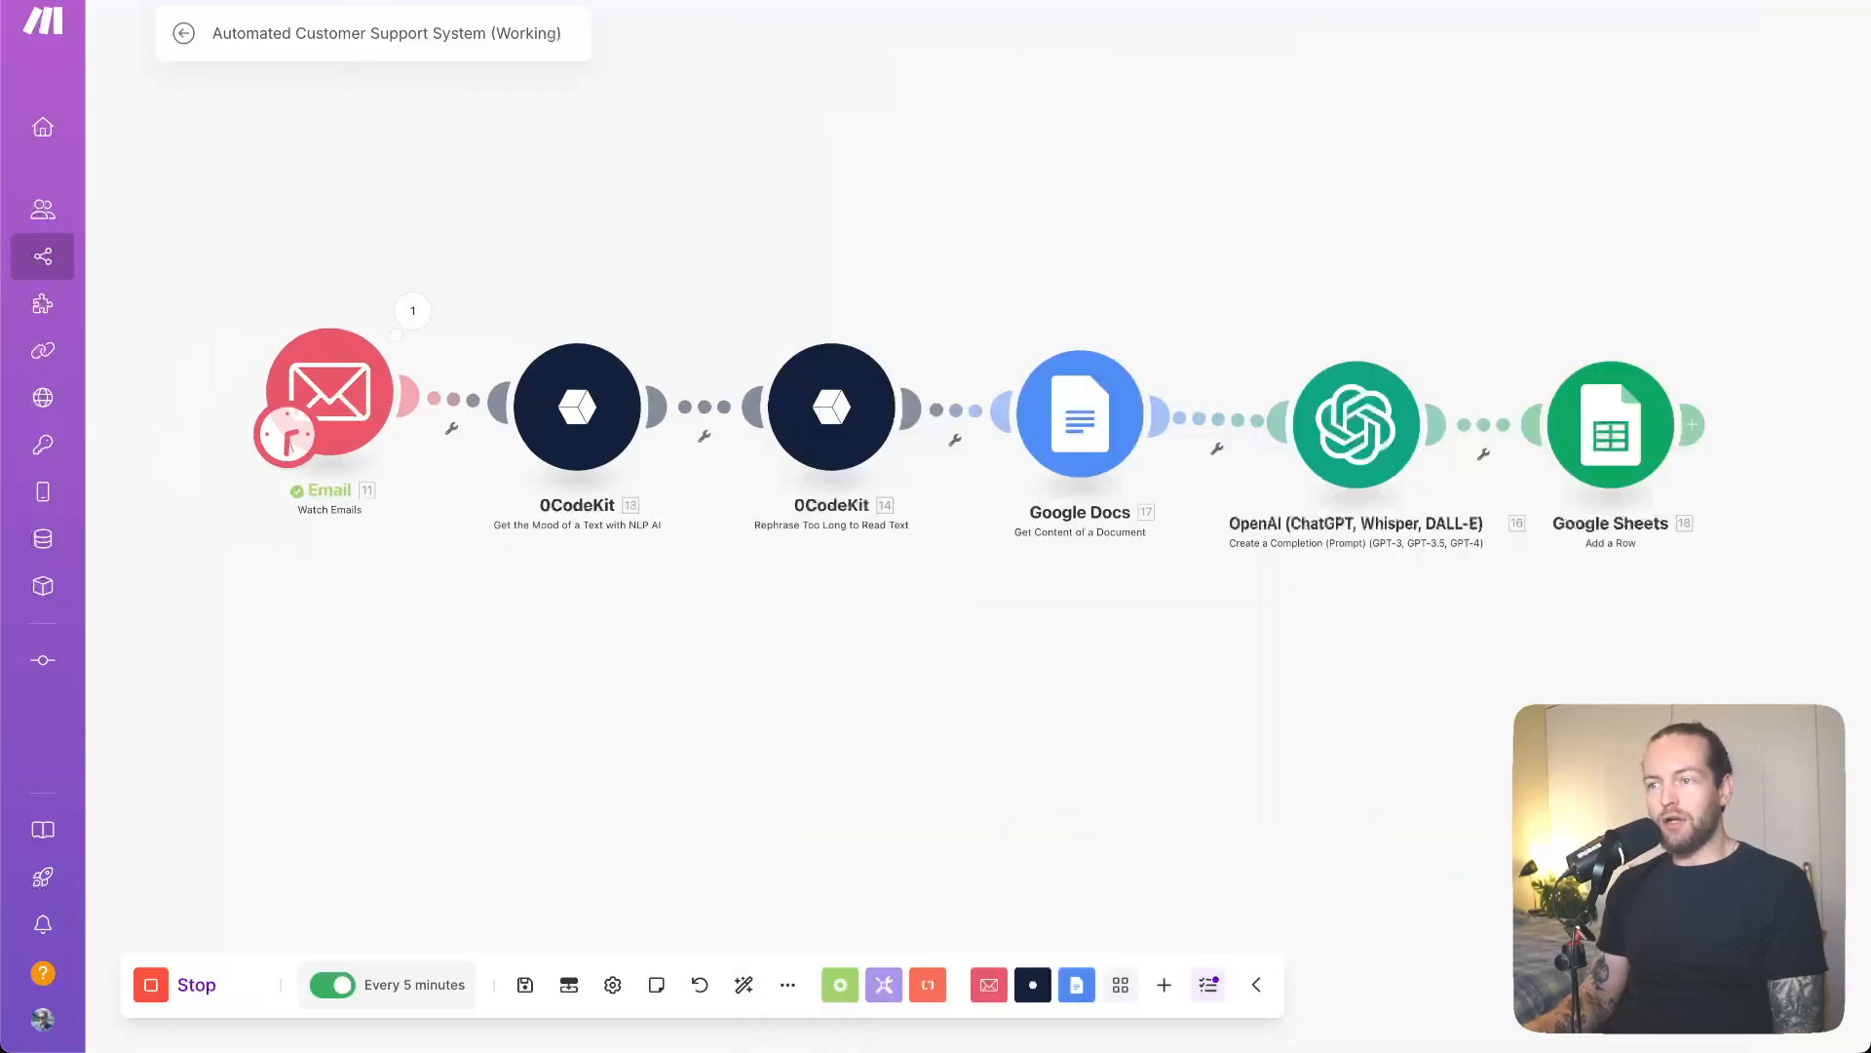
# - In the working customer support scenario, open the OpenAI module and select its entire prompt text
pyautogui.click(1355, 431)
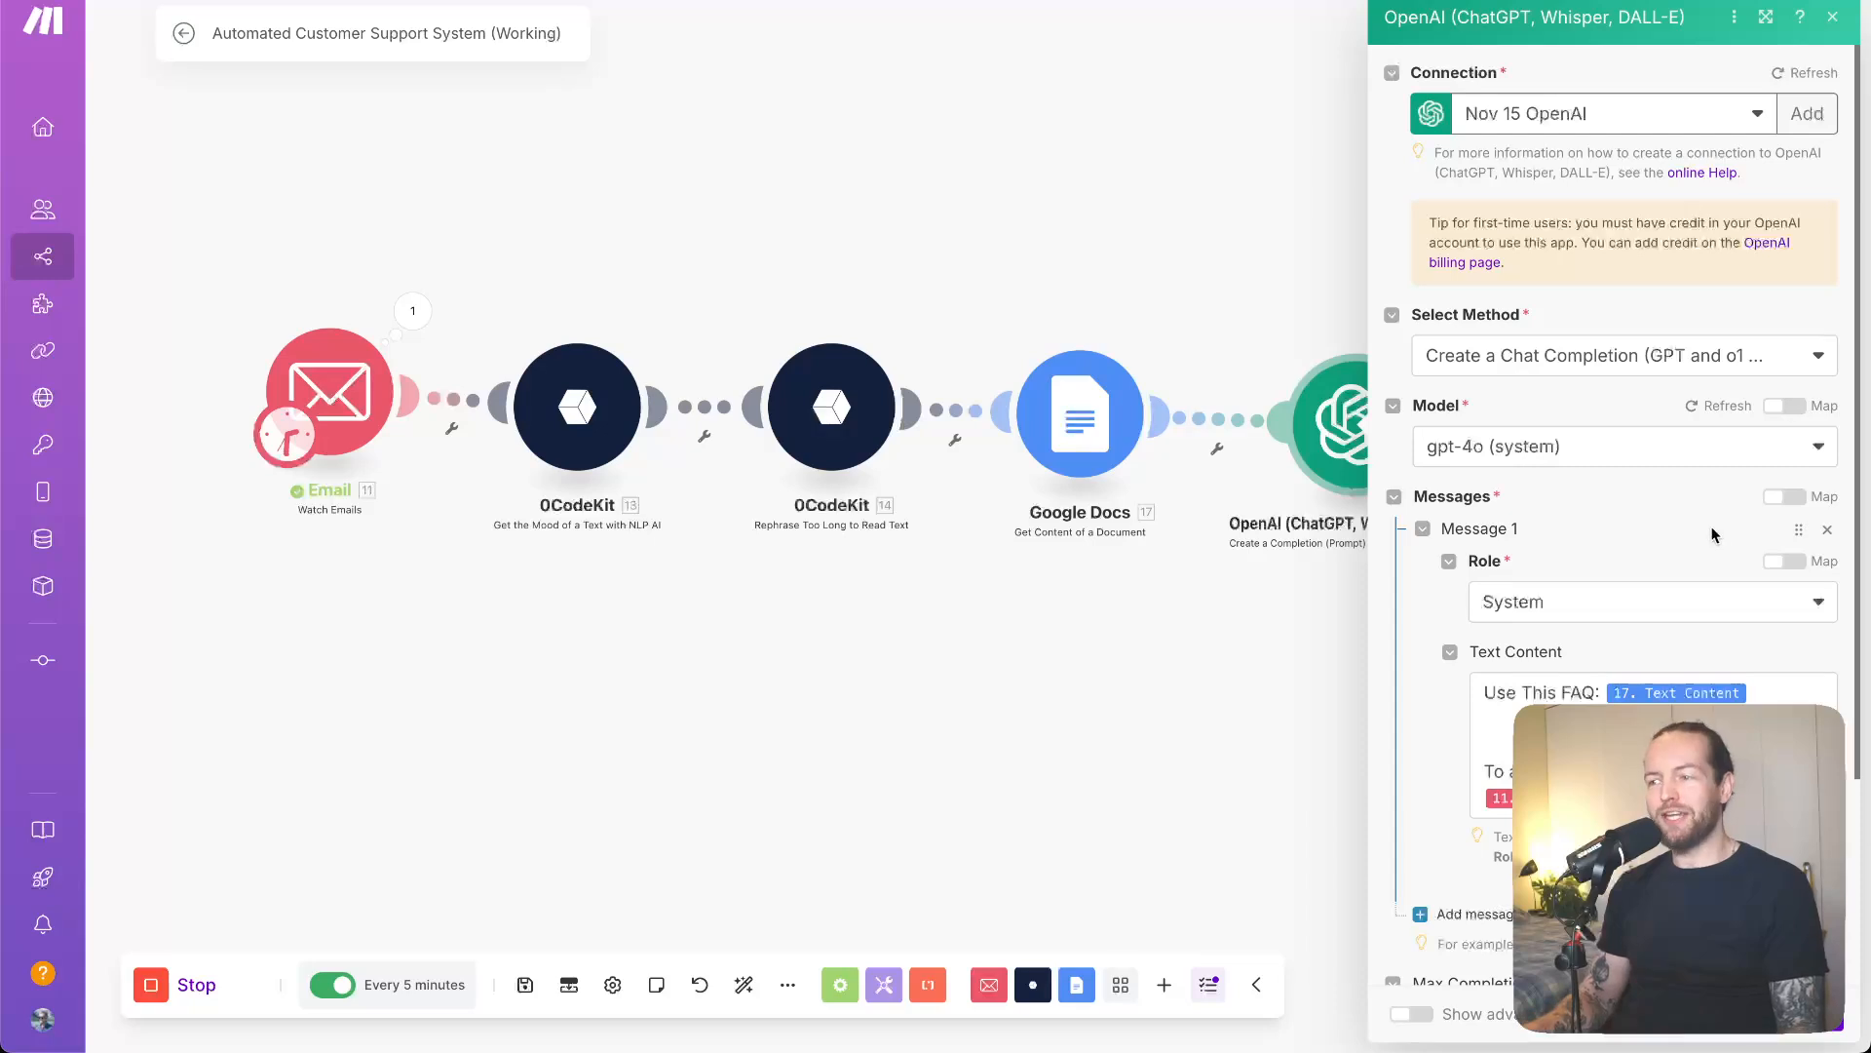
pyautogui.scroll(-2, 1447, 643)
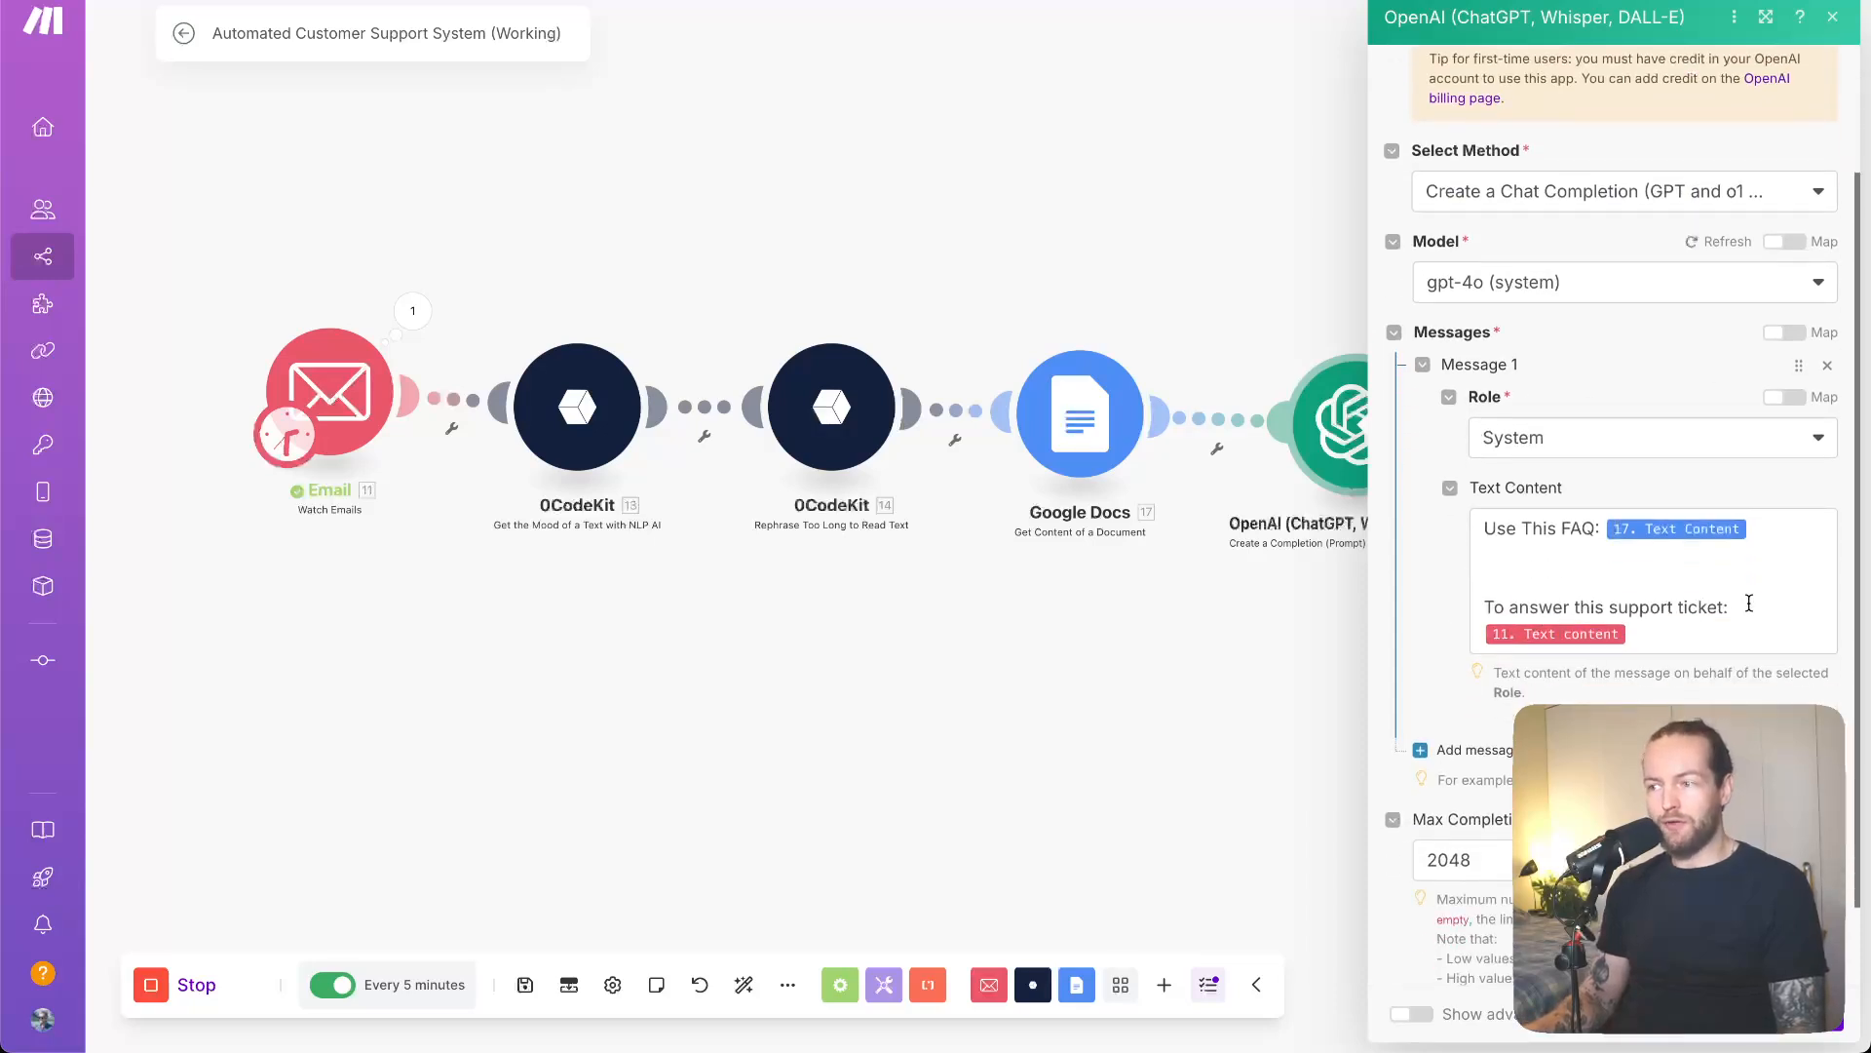
pyautogui.click(1750, 604)
pyautogui.hotkey('ctrl', 'a')
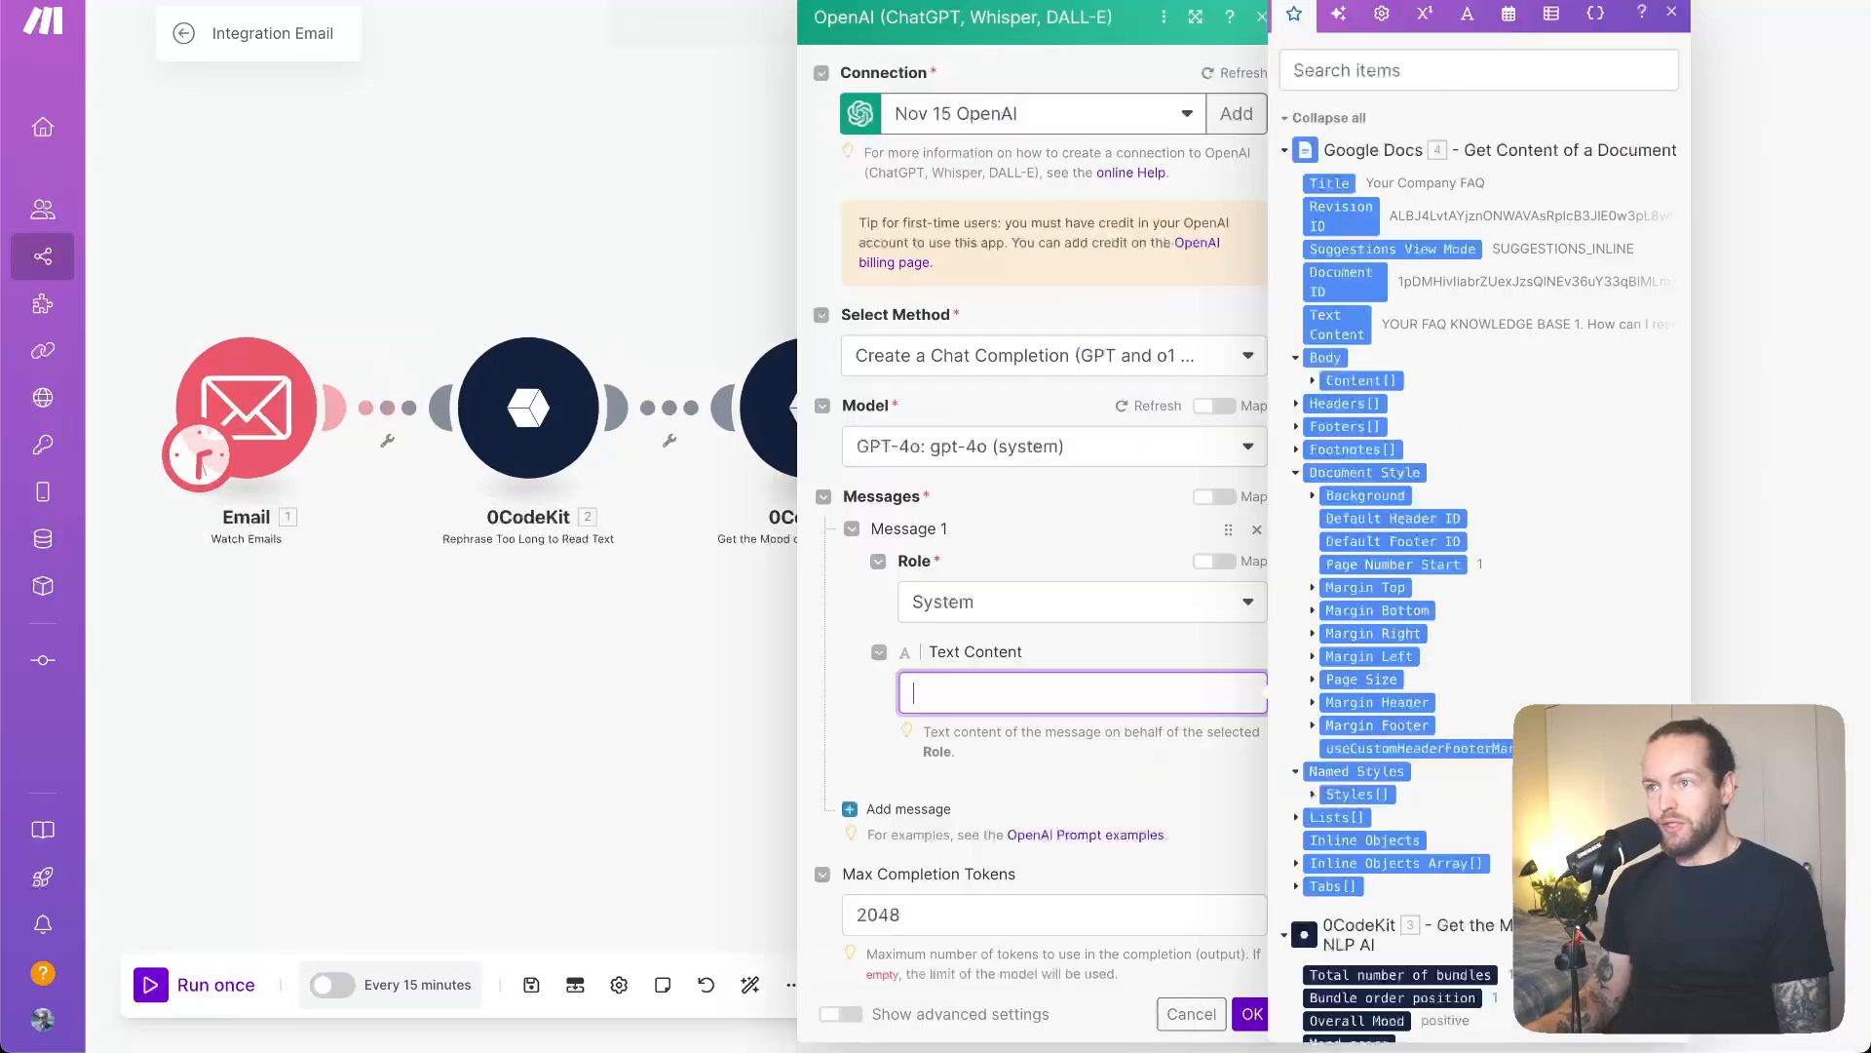
# - Paste the copied prompt ('Use This FAQ: 17.text', 'support ticket: 11.text') into the System message
pyautogui.write('Use This FAQ: 17.text   To answer this support ticket: 11.text')
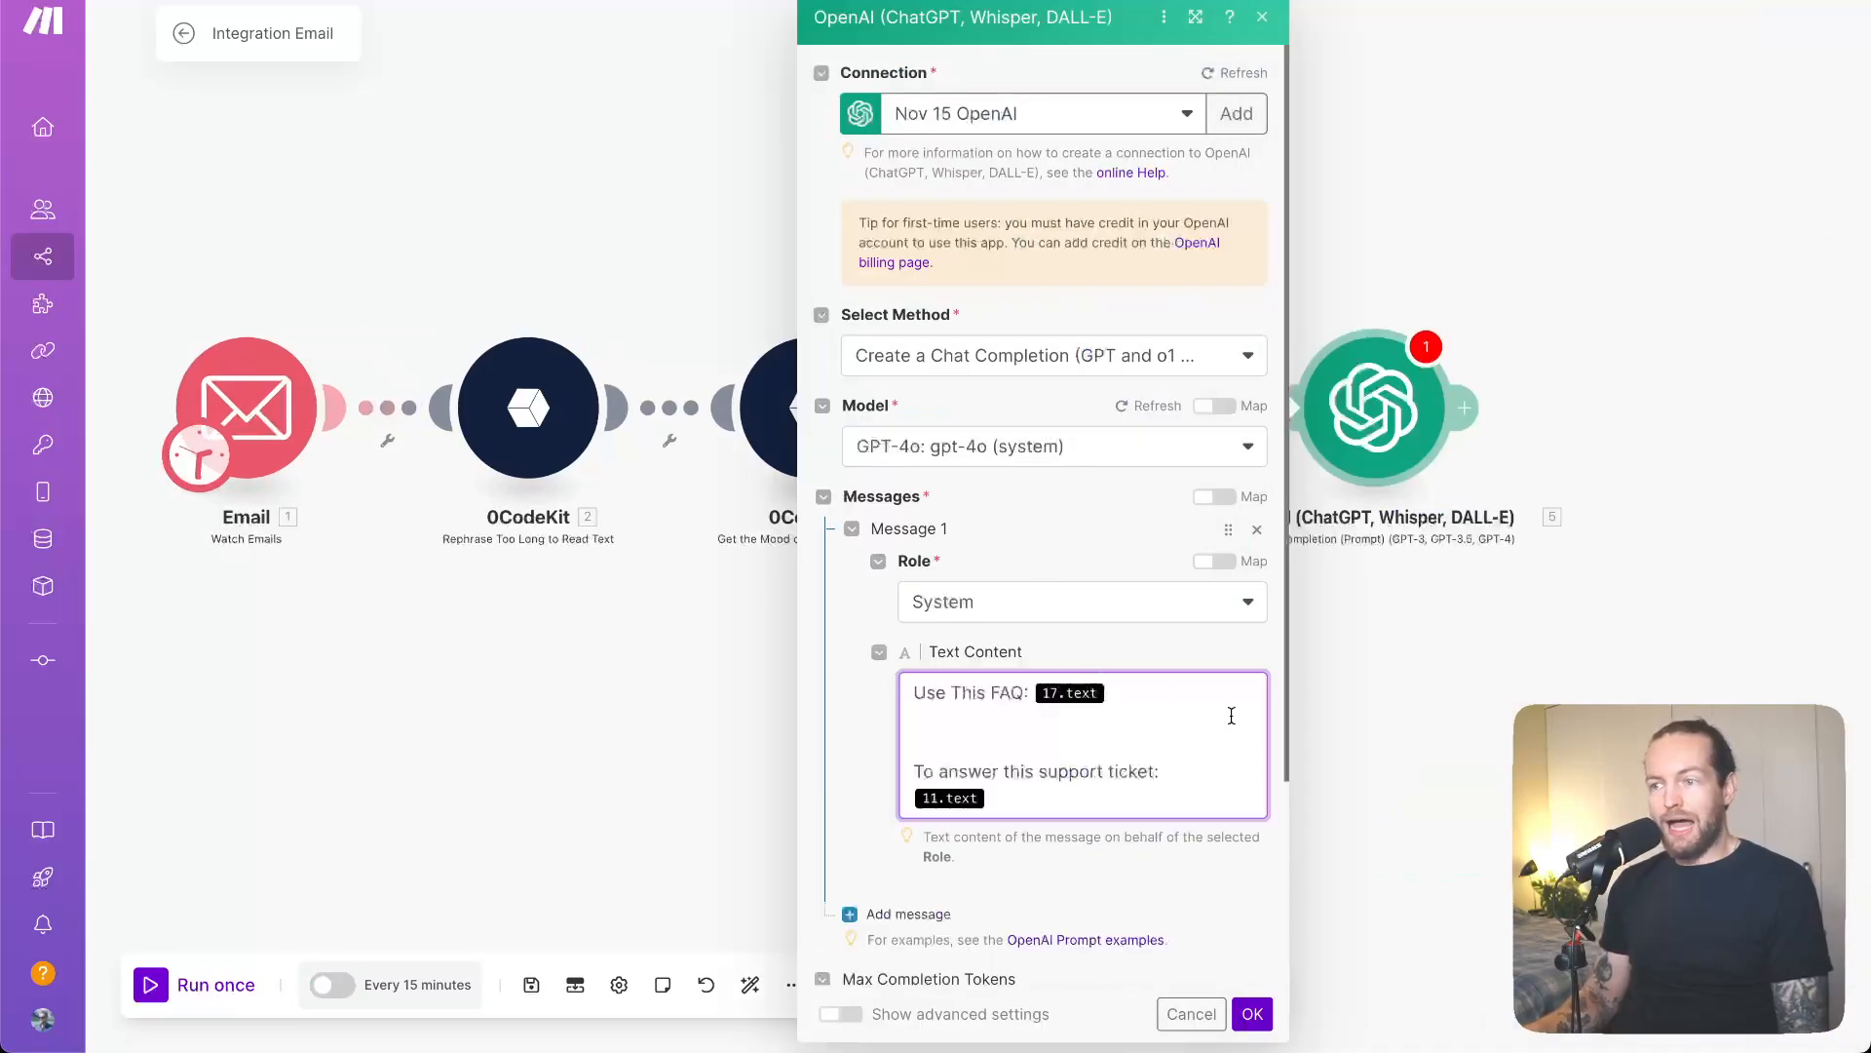
pyautogui.scroll(-3, 1231, 715)
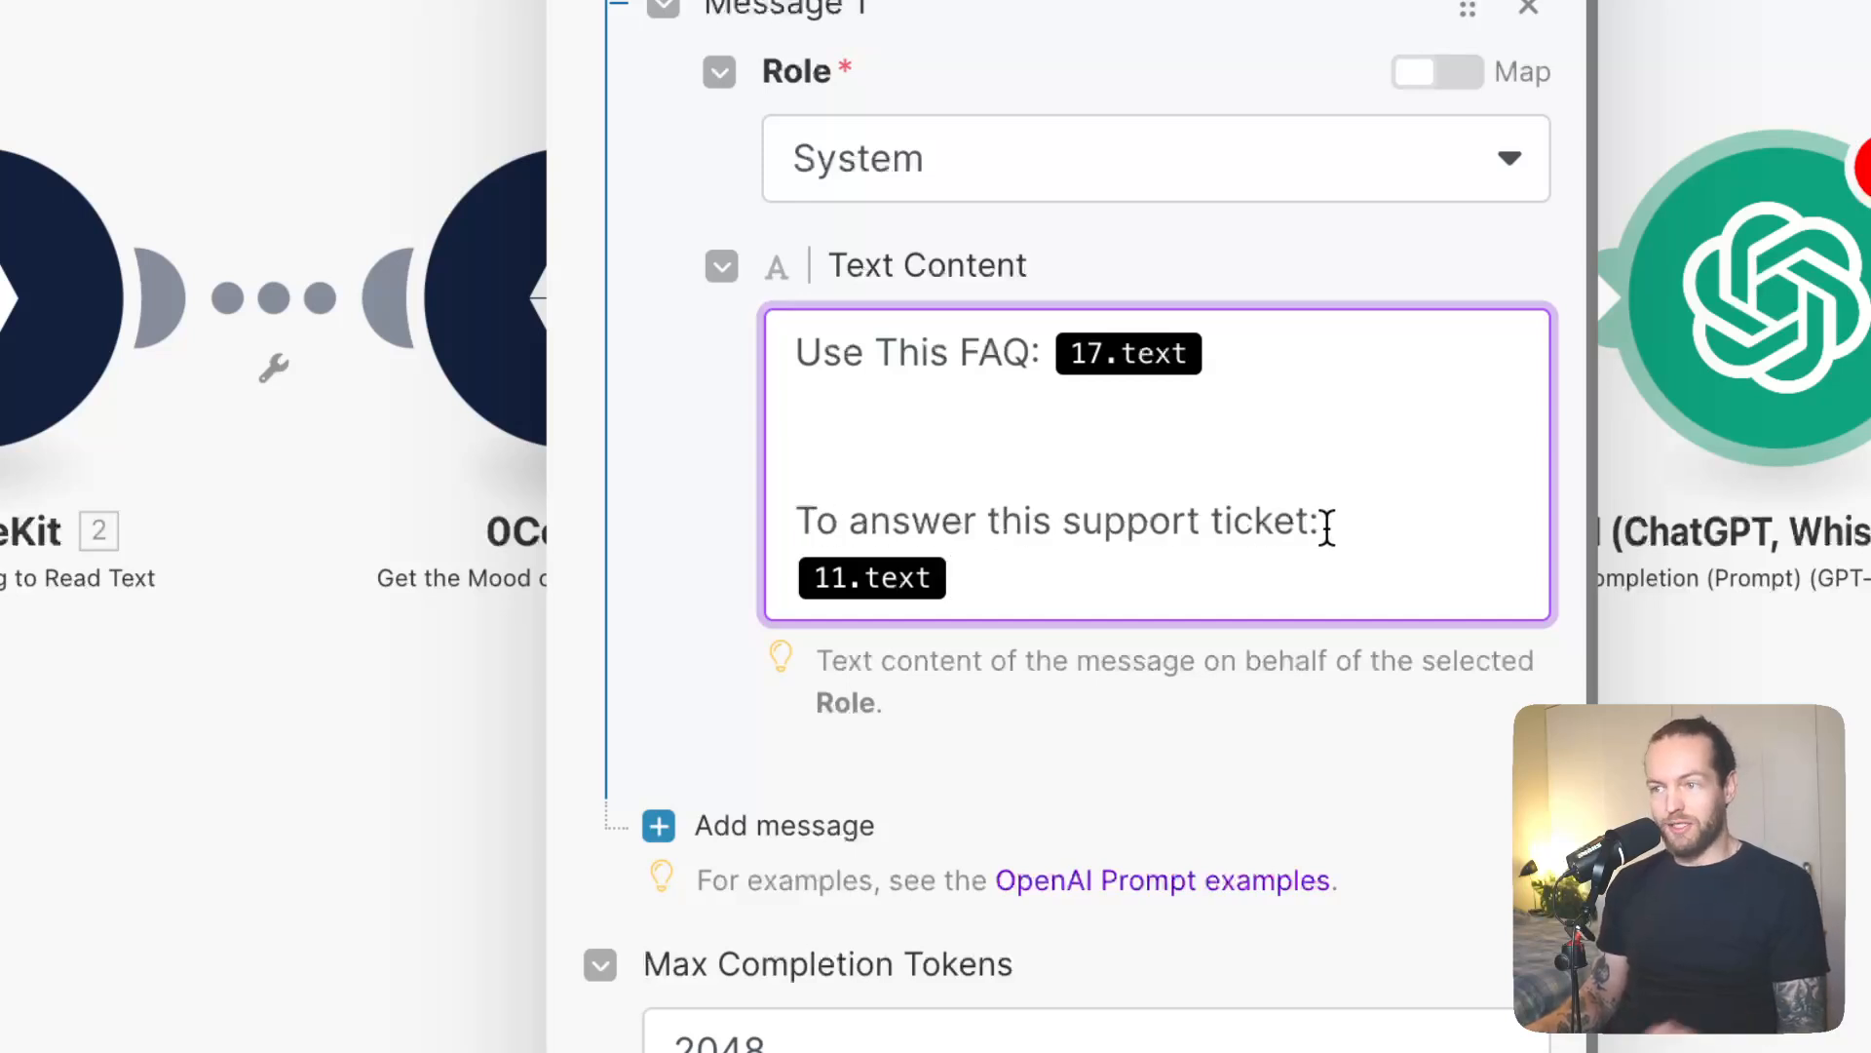
pyautogui.scroll(5, 1267, 534)
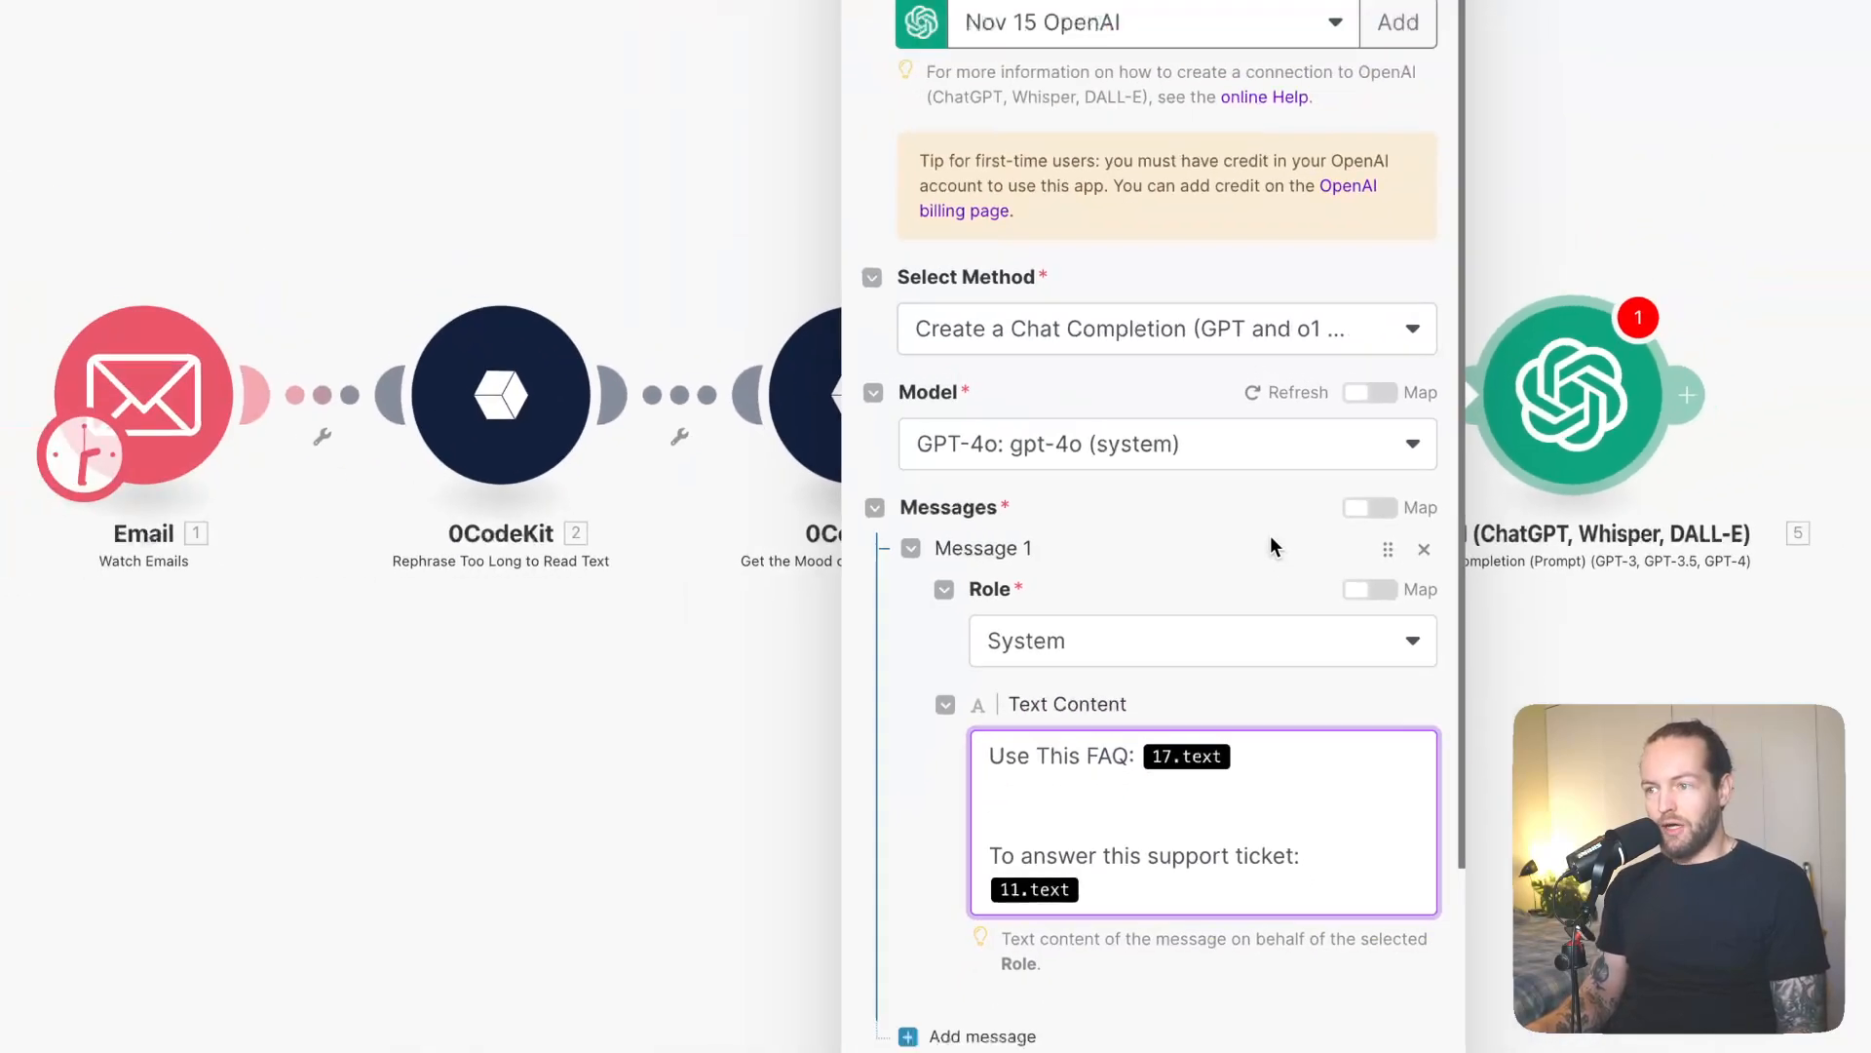
pyautogui.click(1243, 911)
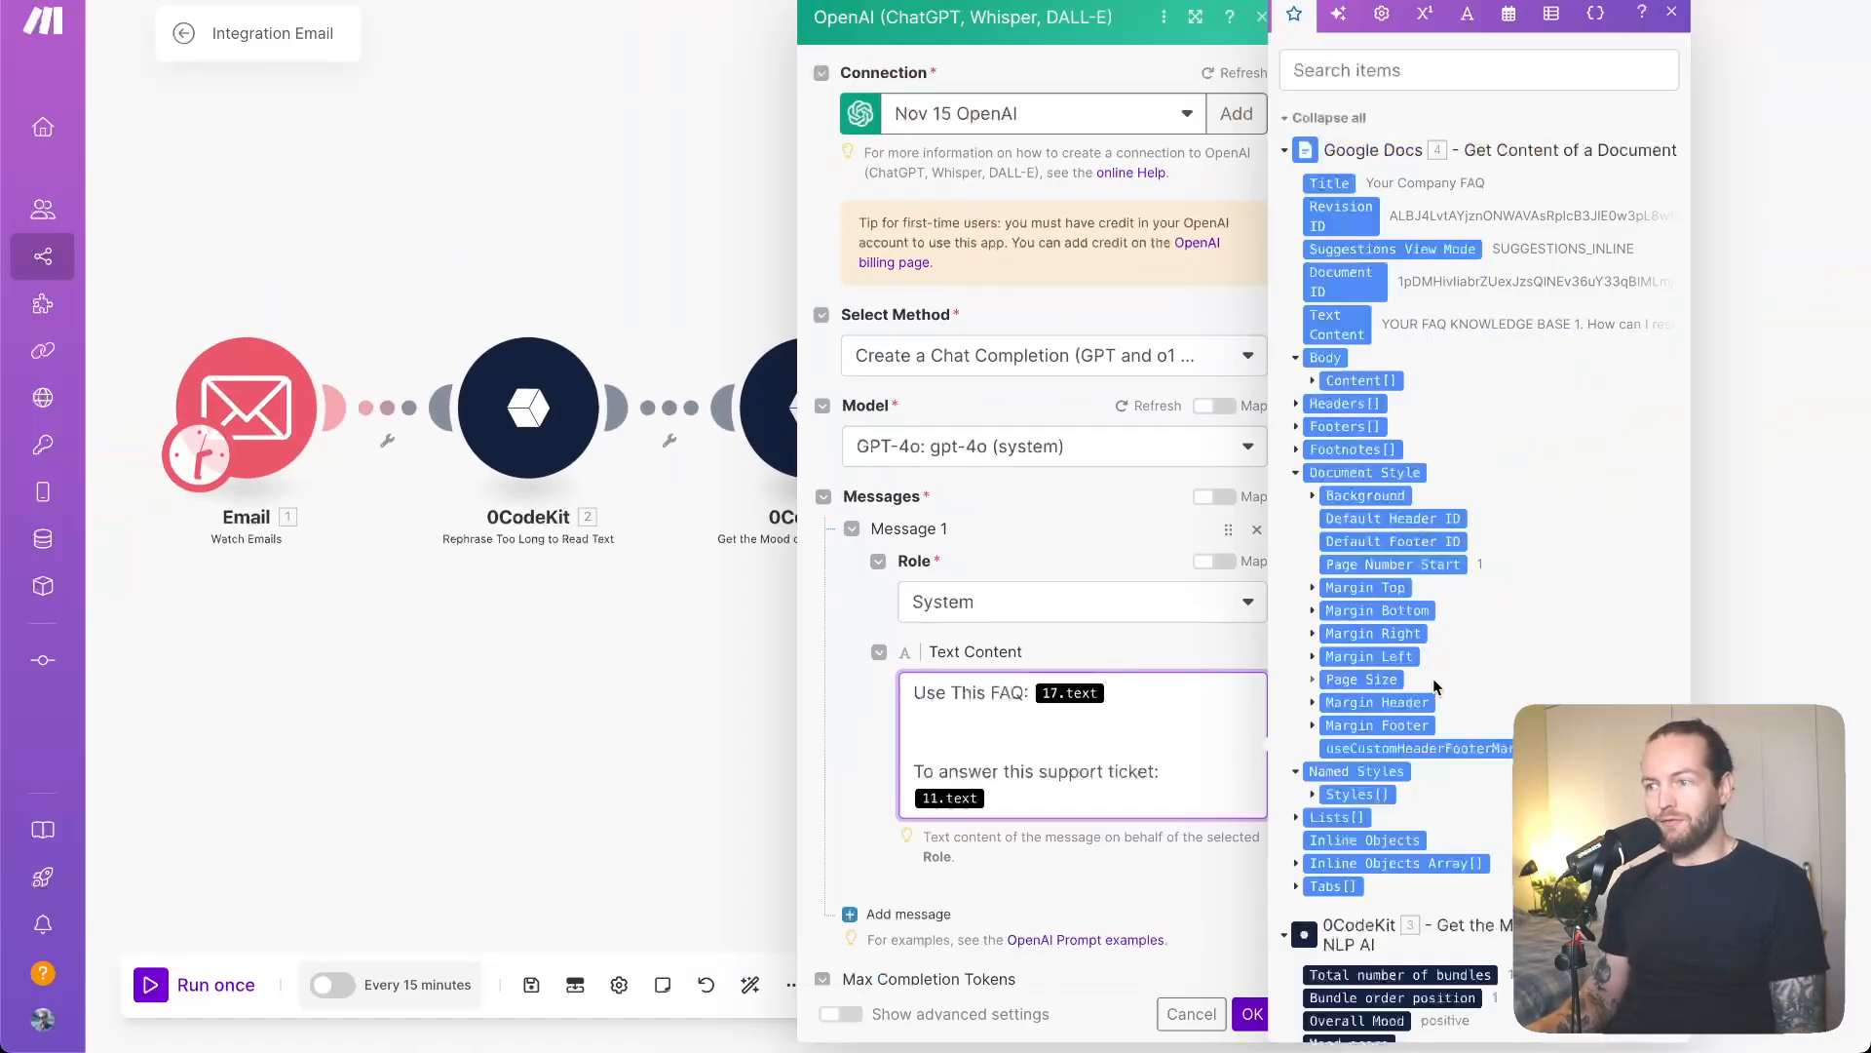
pyautogui.scroll(-15, 1455, 716)
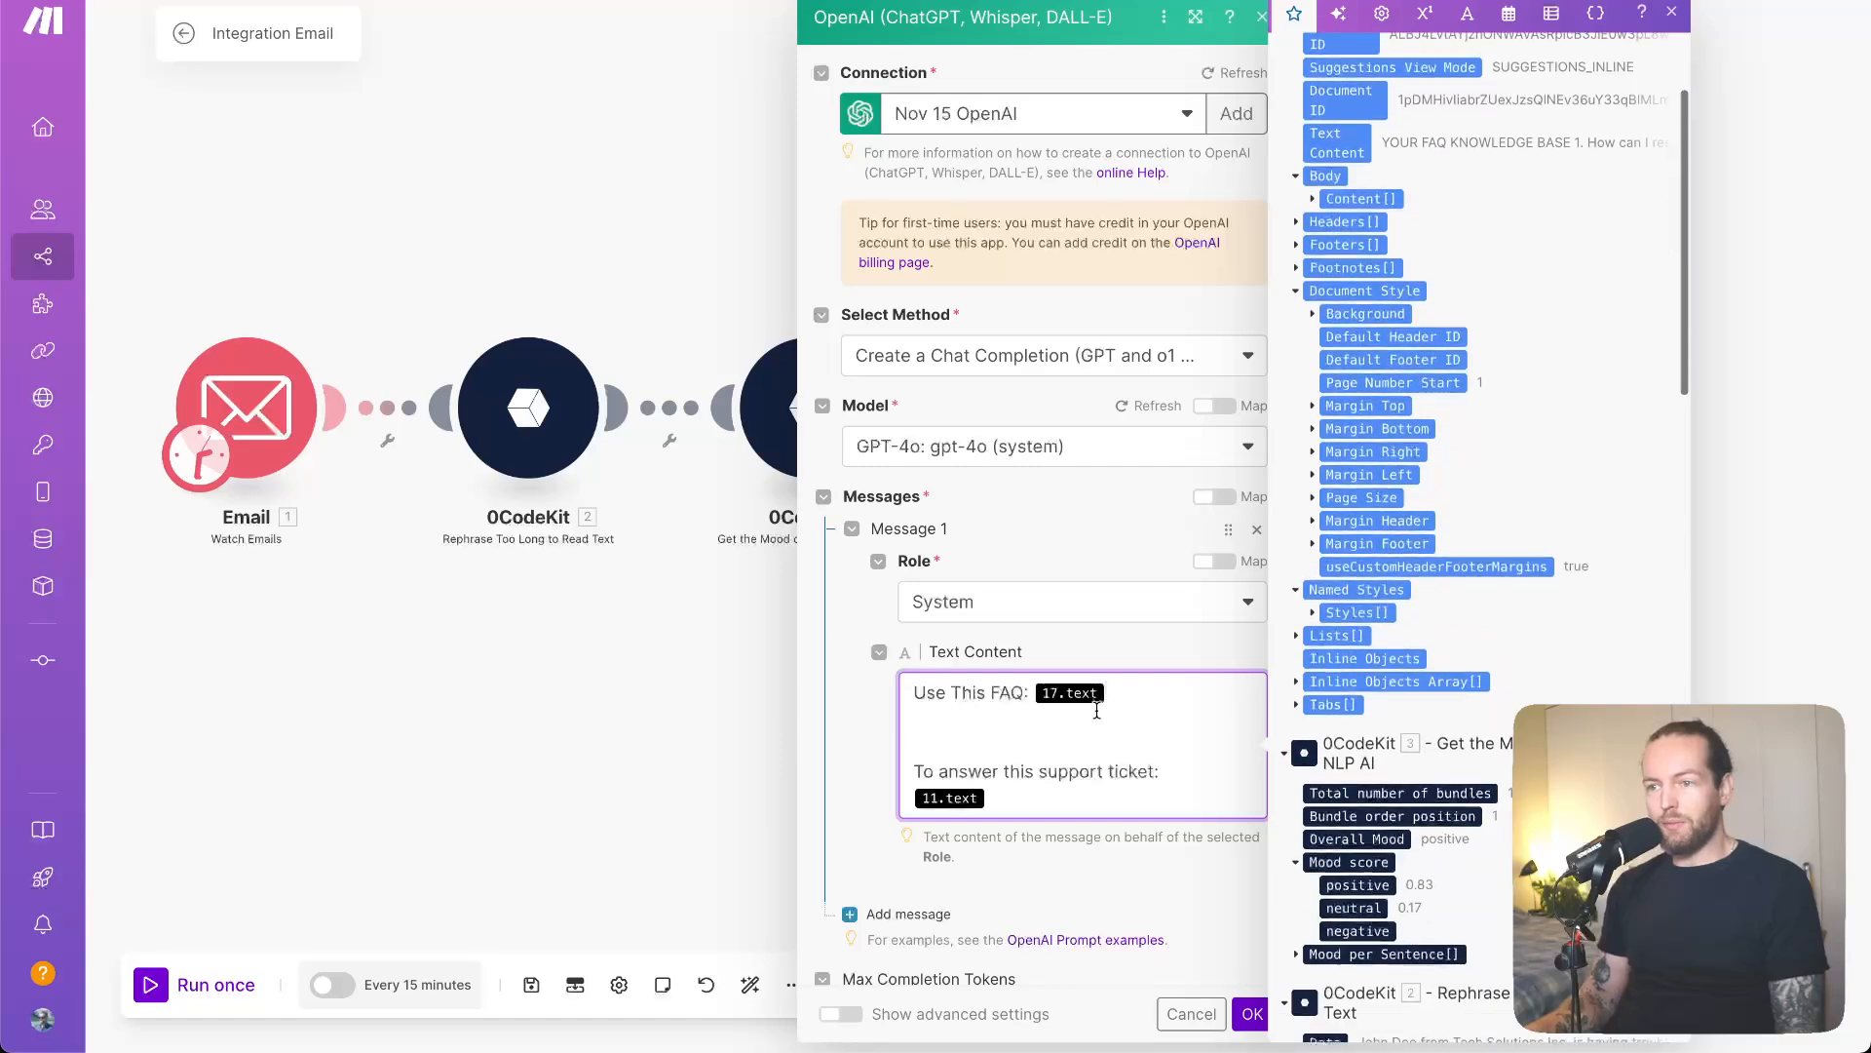
pyautogui.scroll(-10, 1566, 638)
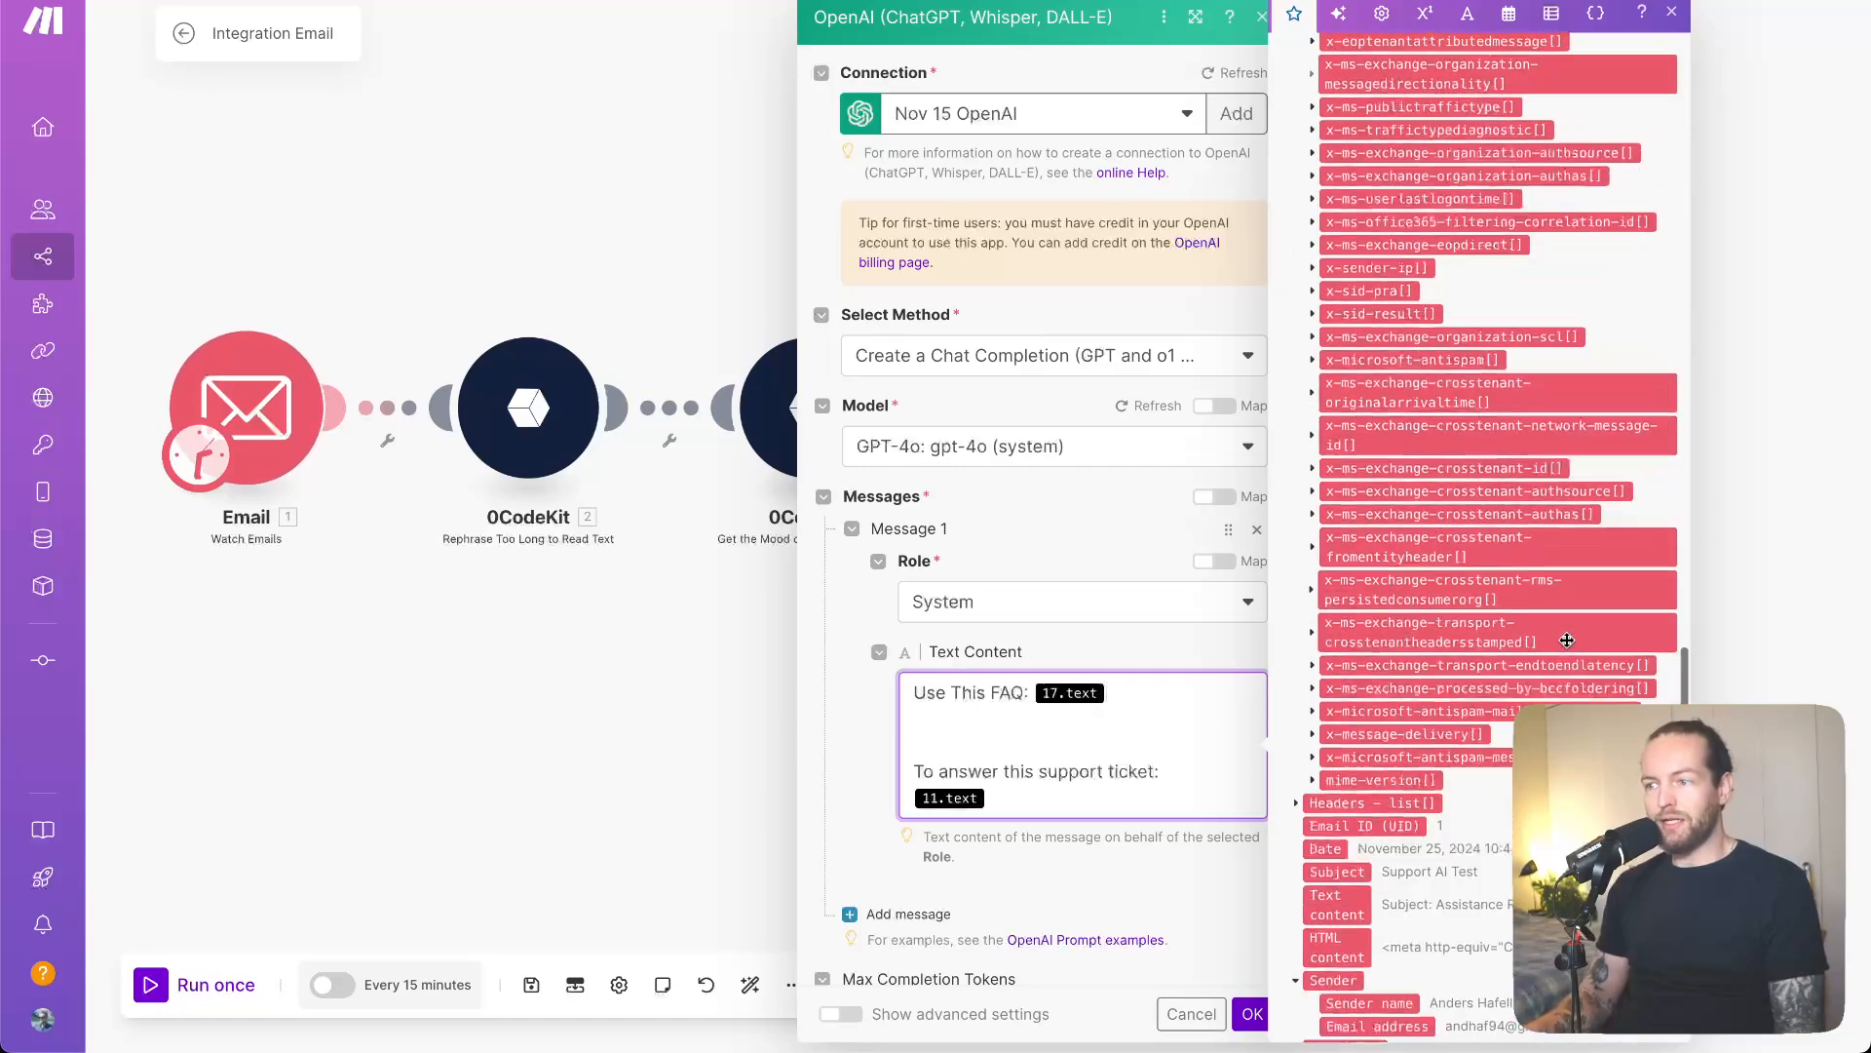
# - Remove the old 17.text and 11.text placeholders and map the email's Text content under the ticket line
pyautogui.click(1169, 680)
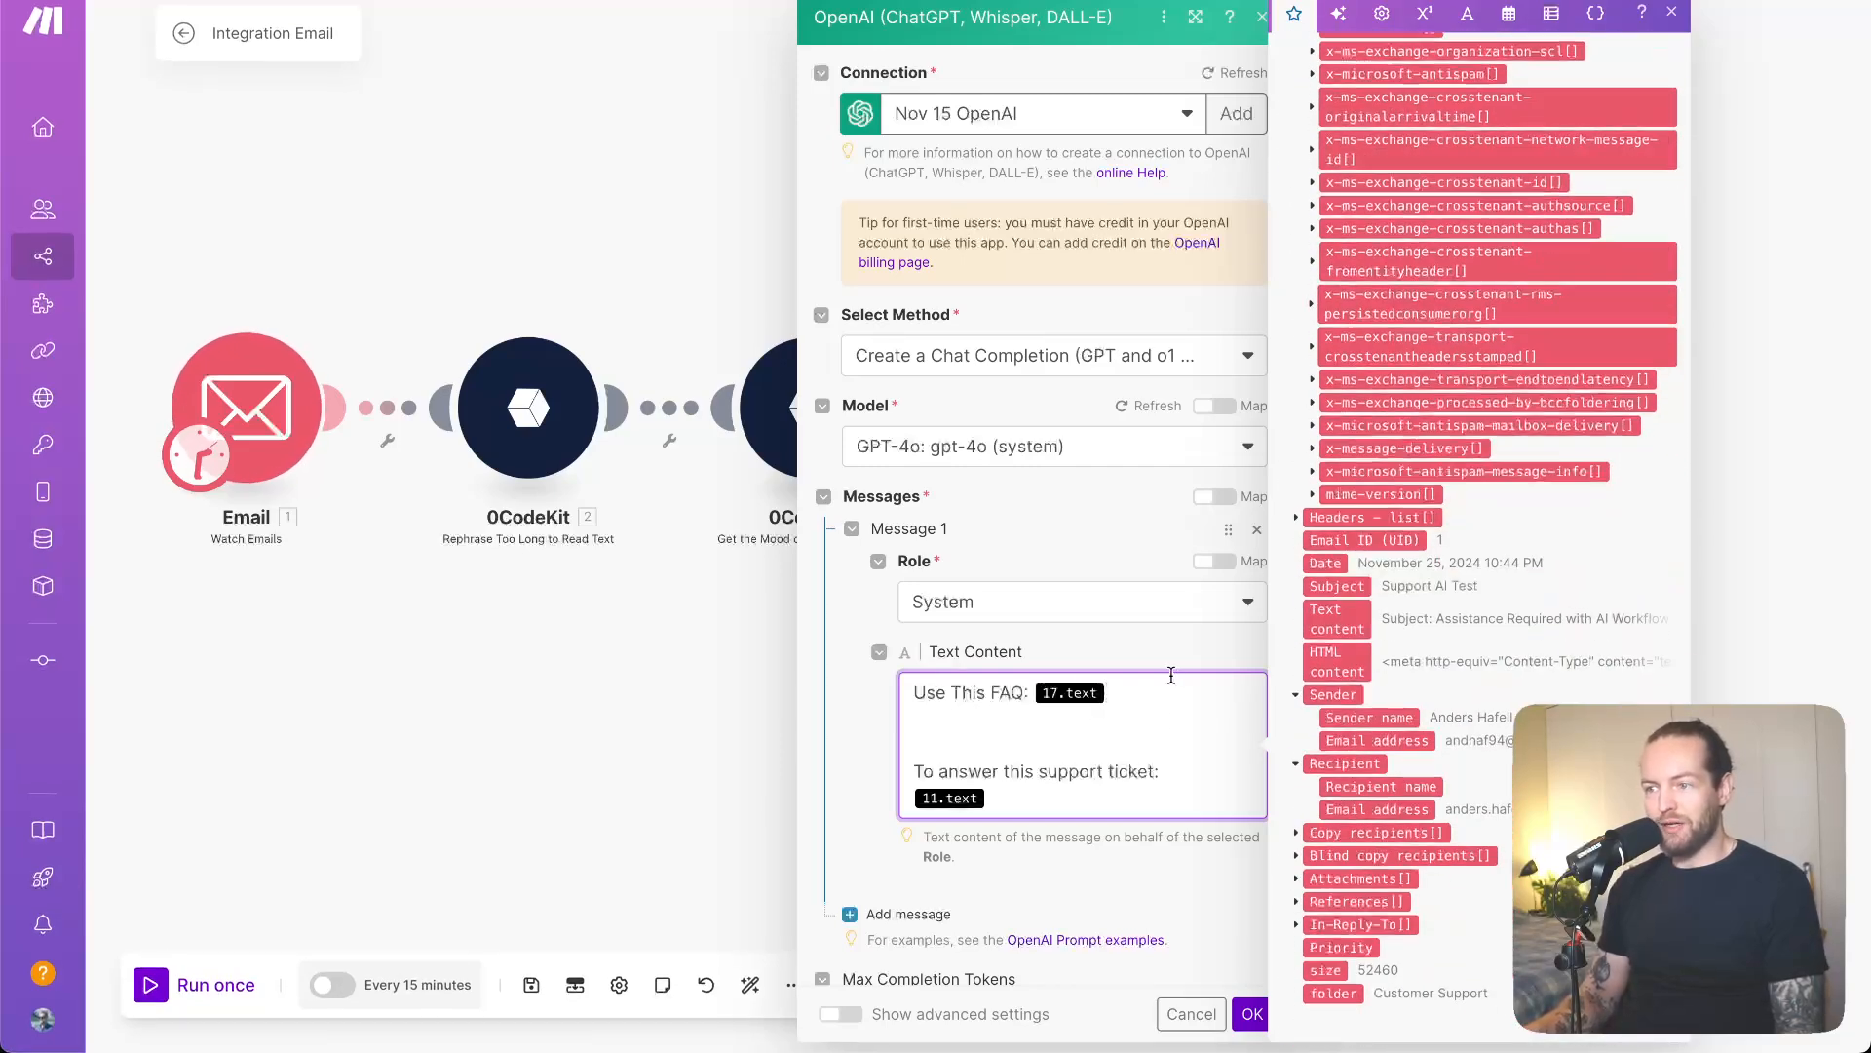
pyautogui.press('BackSpace')
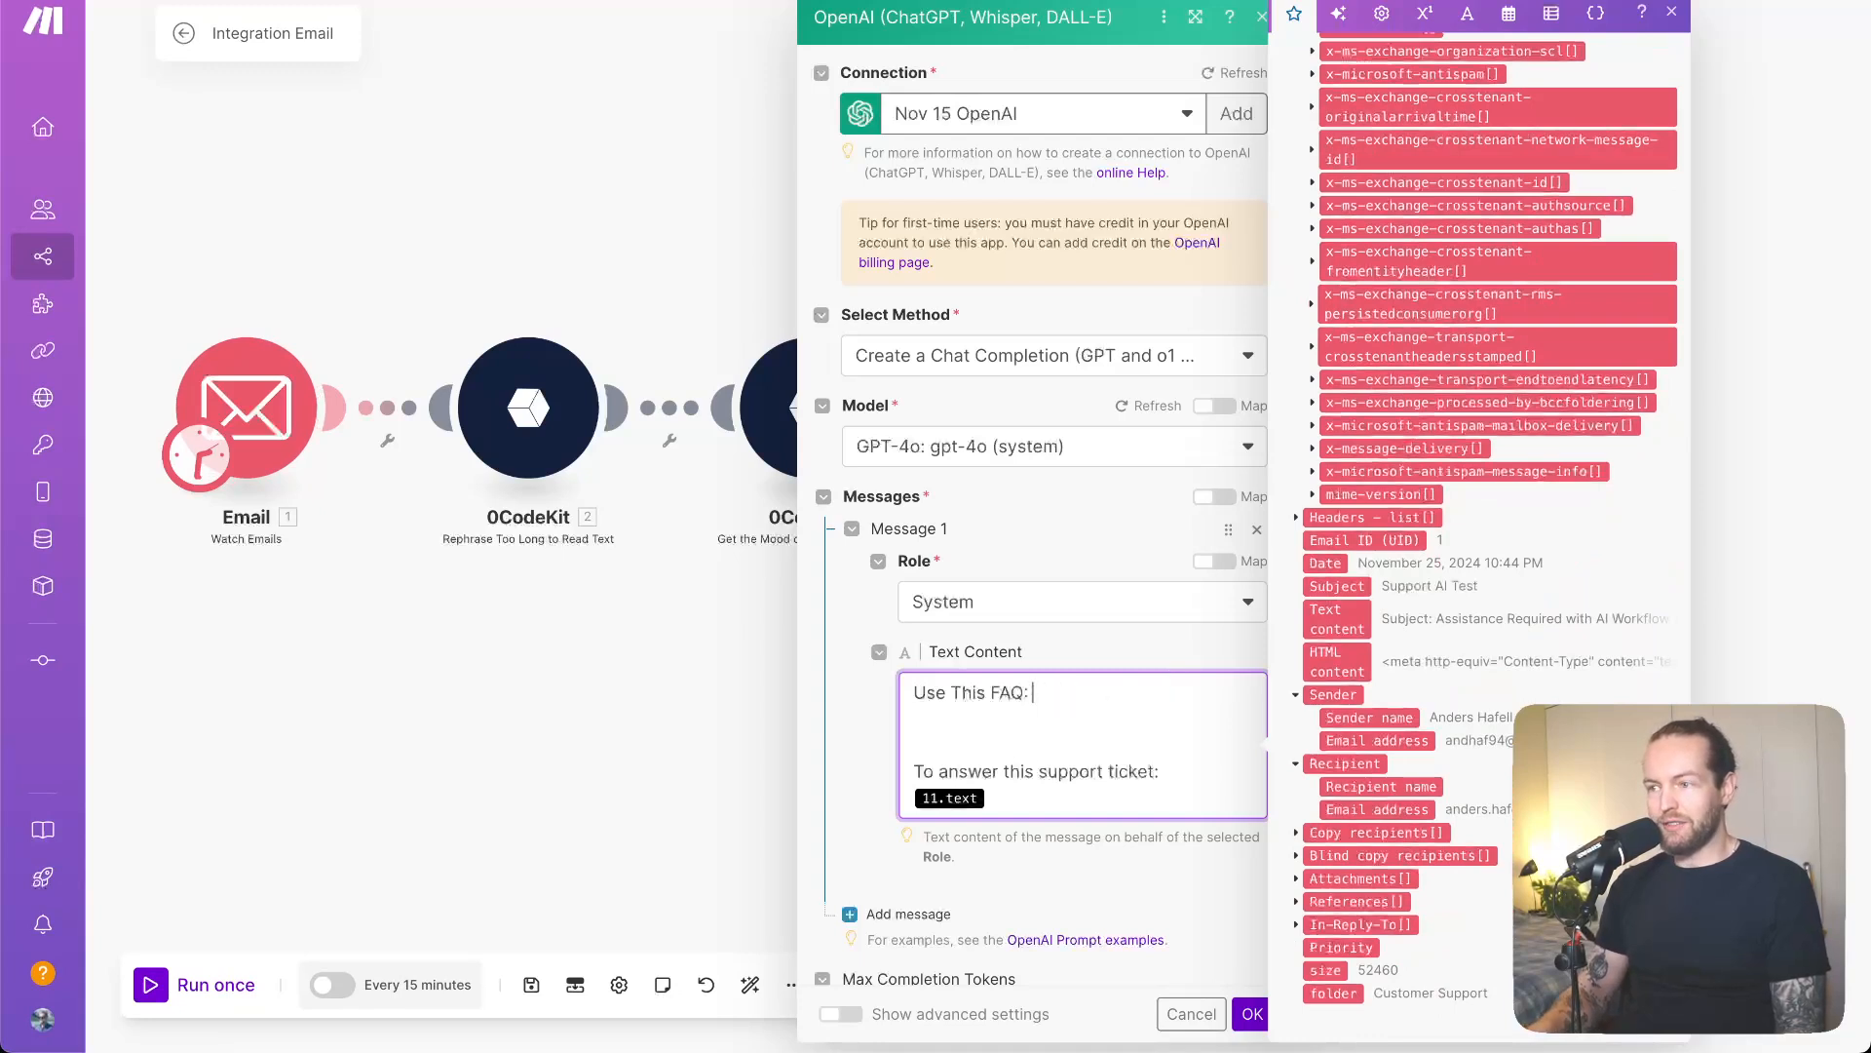
pyautogui.click(1326, 619)
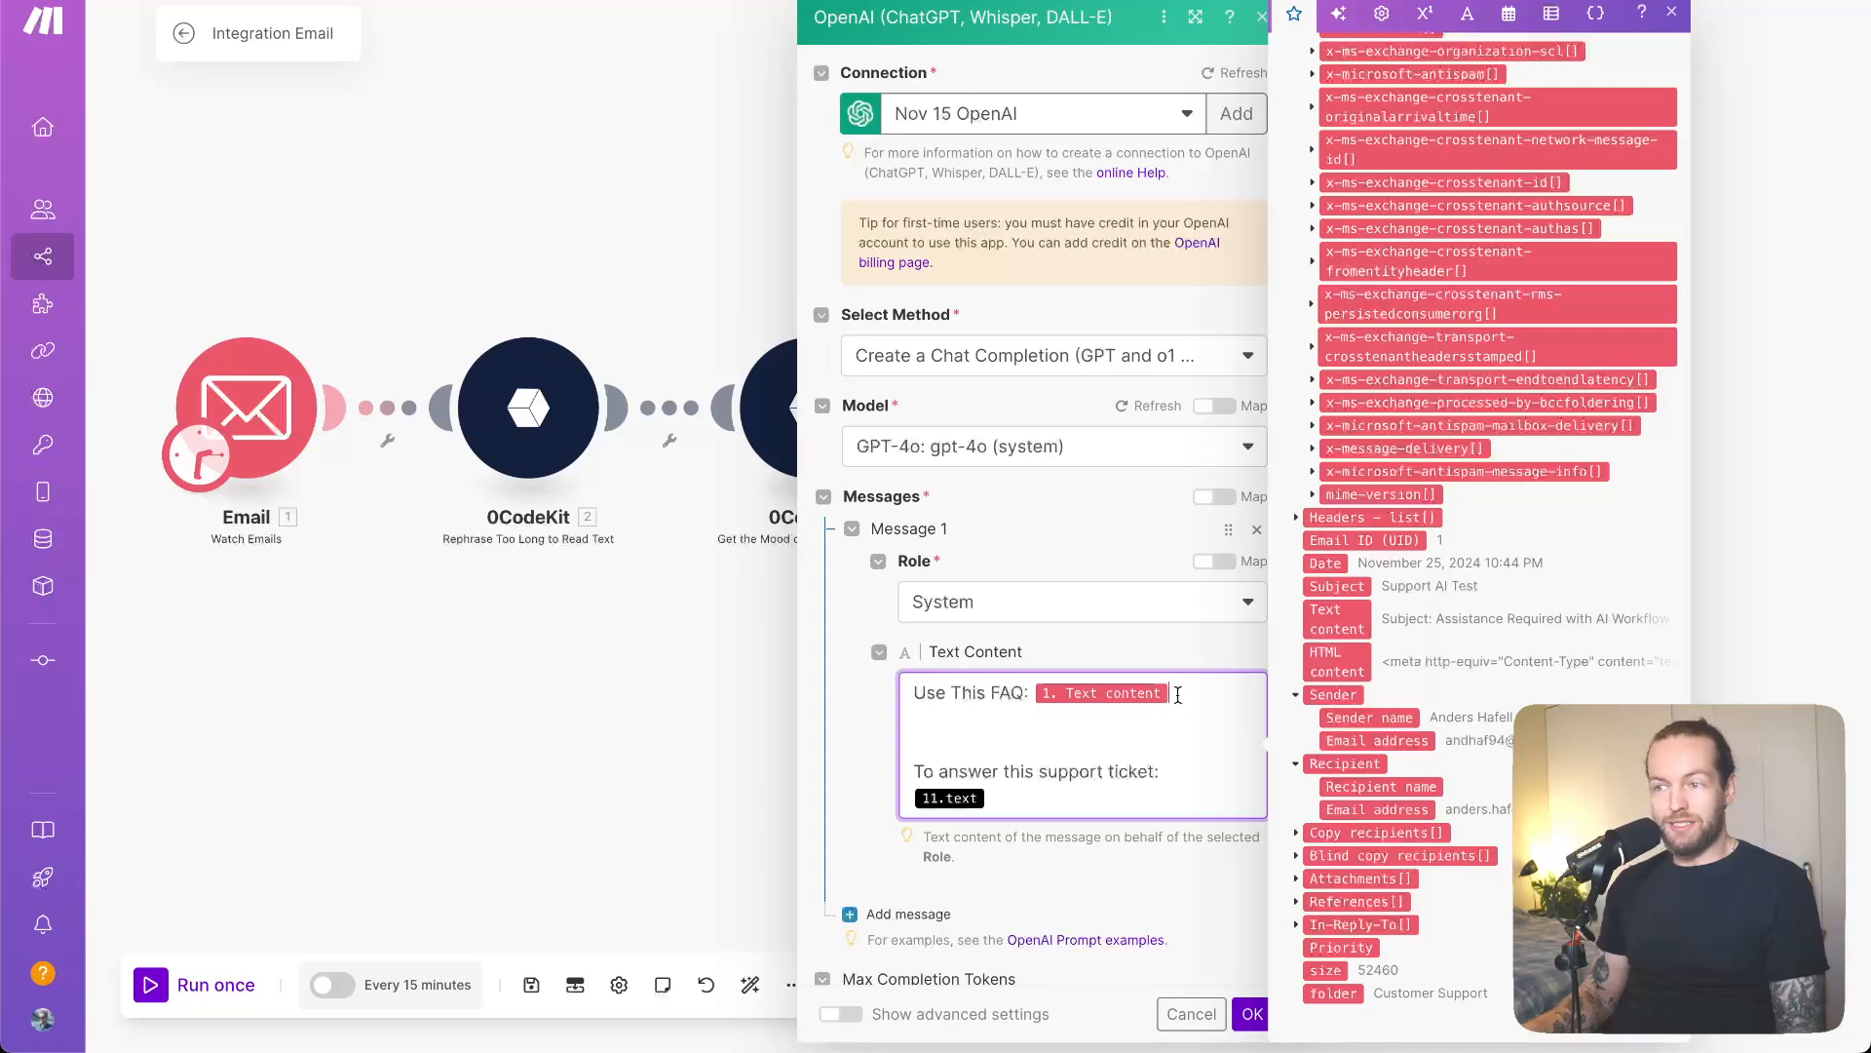
pyautogui.press('BackSpace')
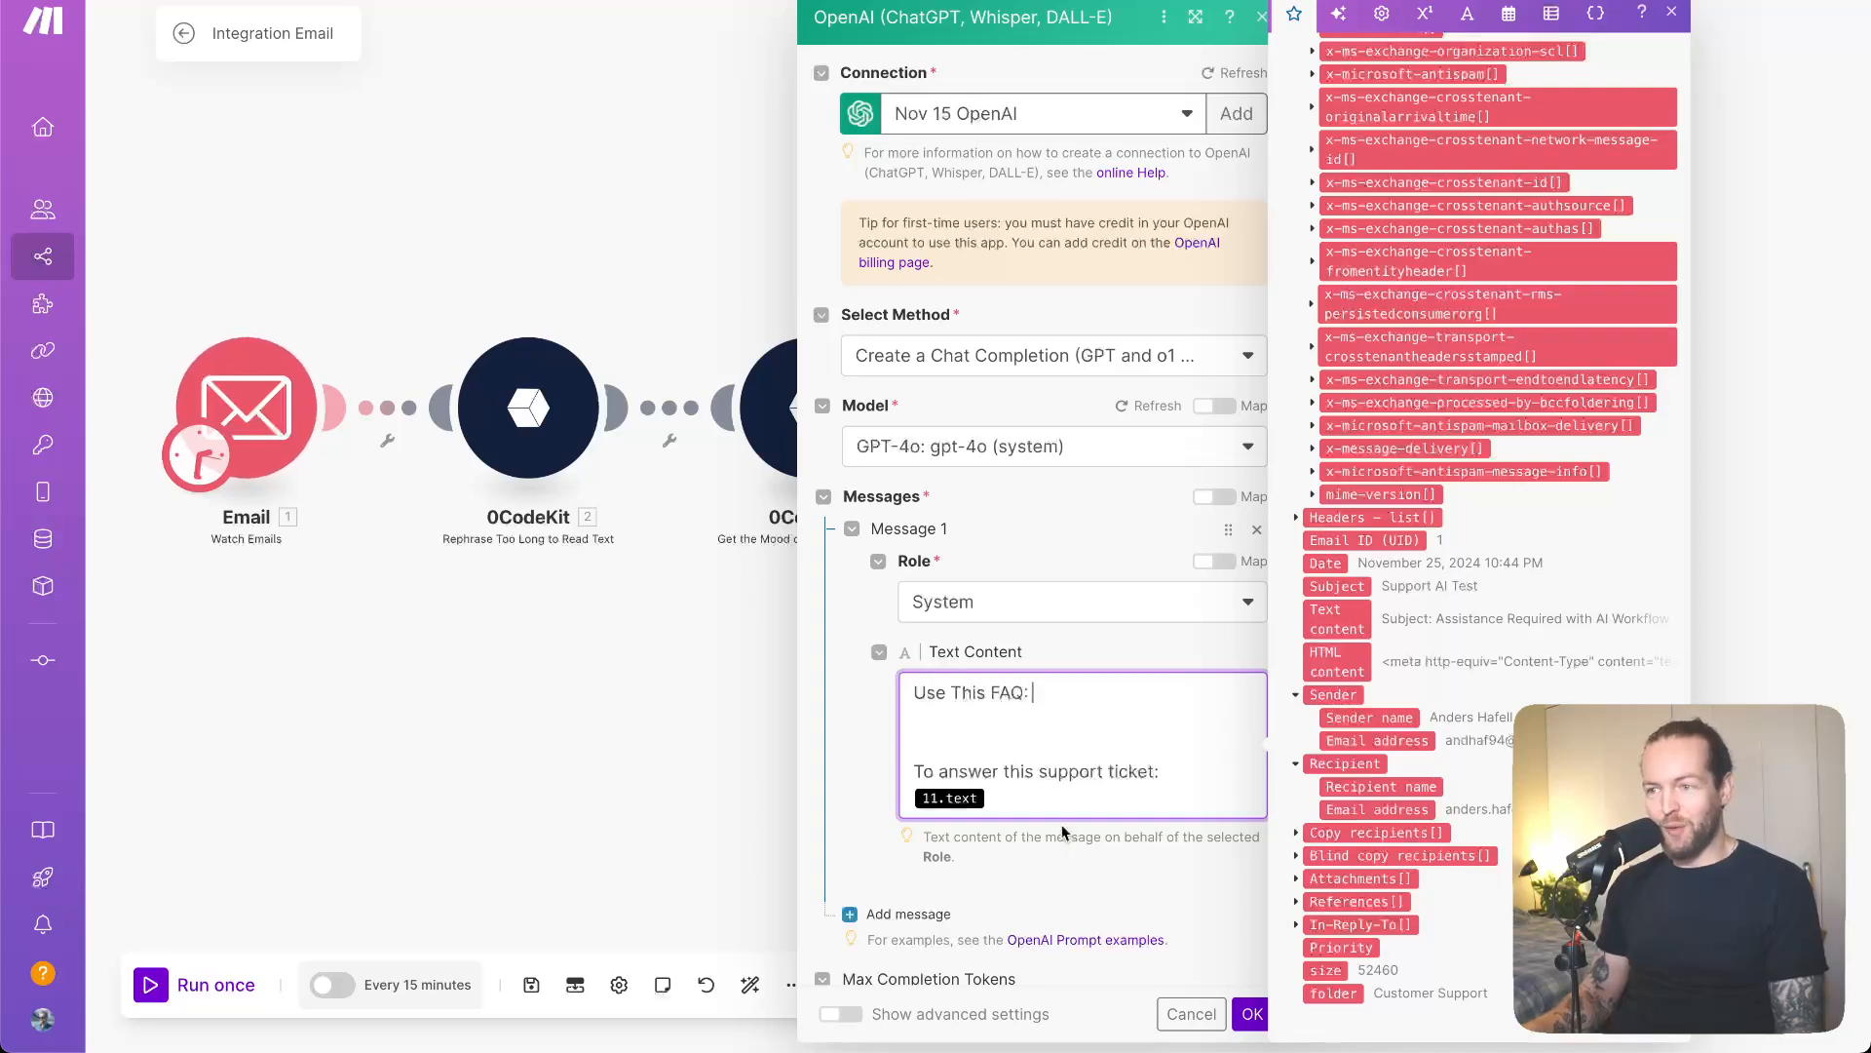
pyautogui.press('BackSpace')
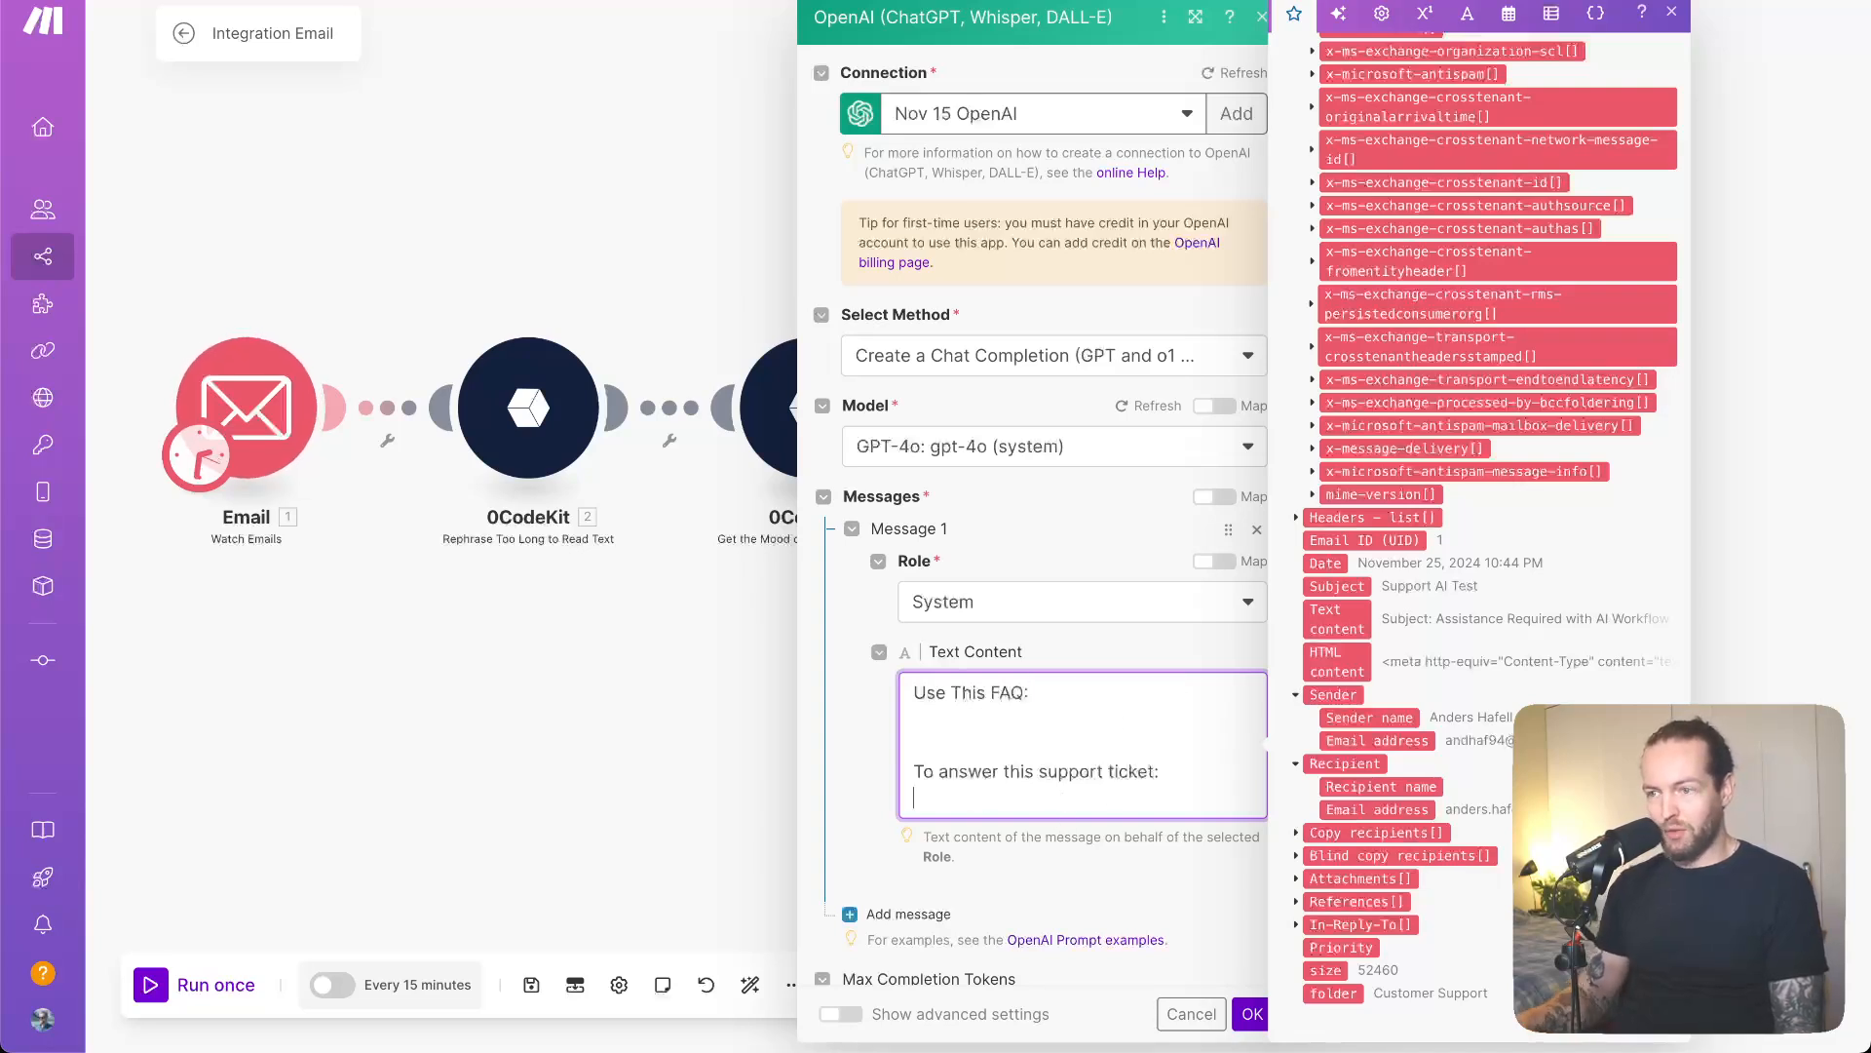
pyautogui.click(1338, 618)
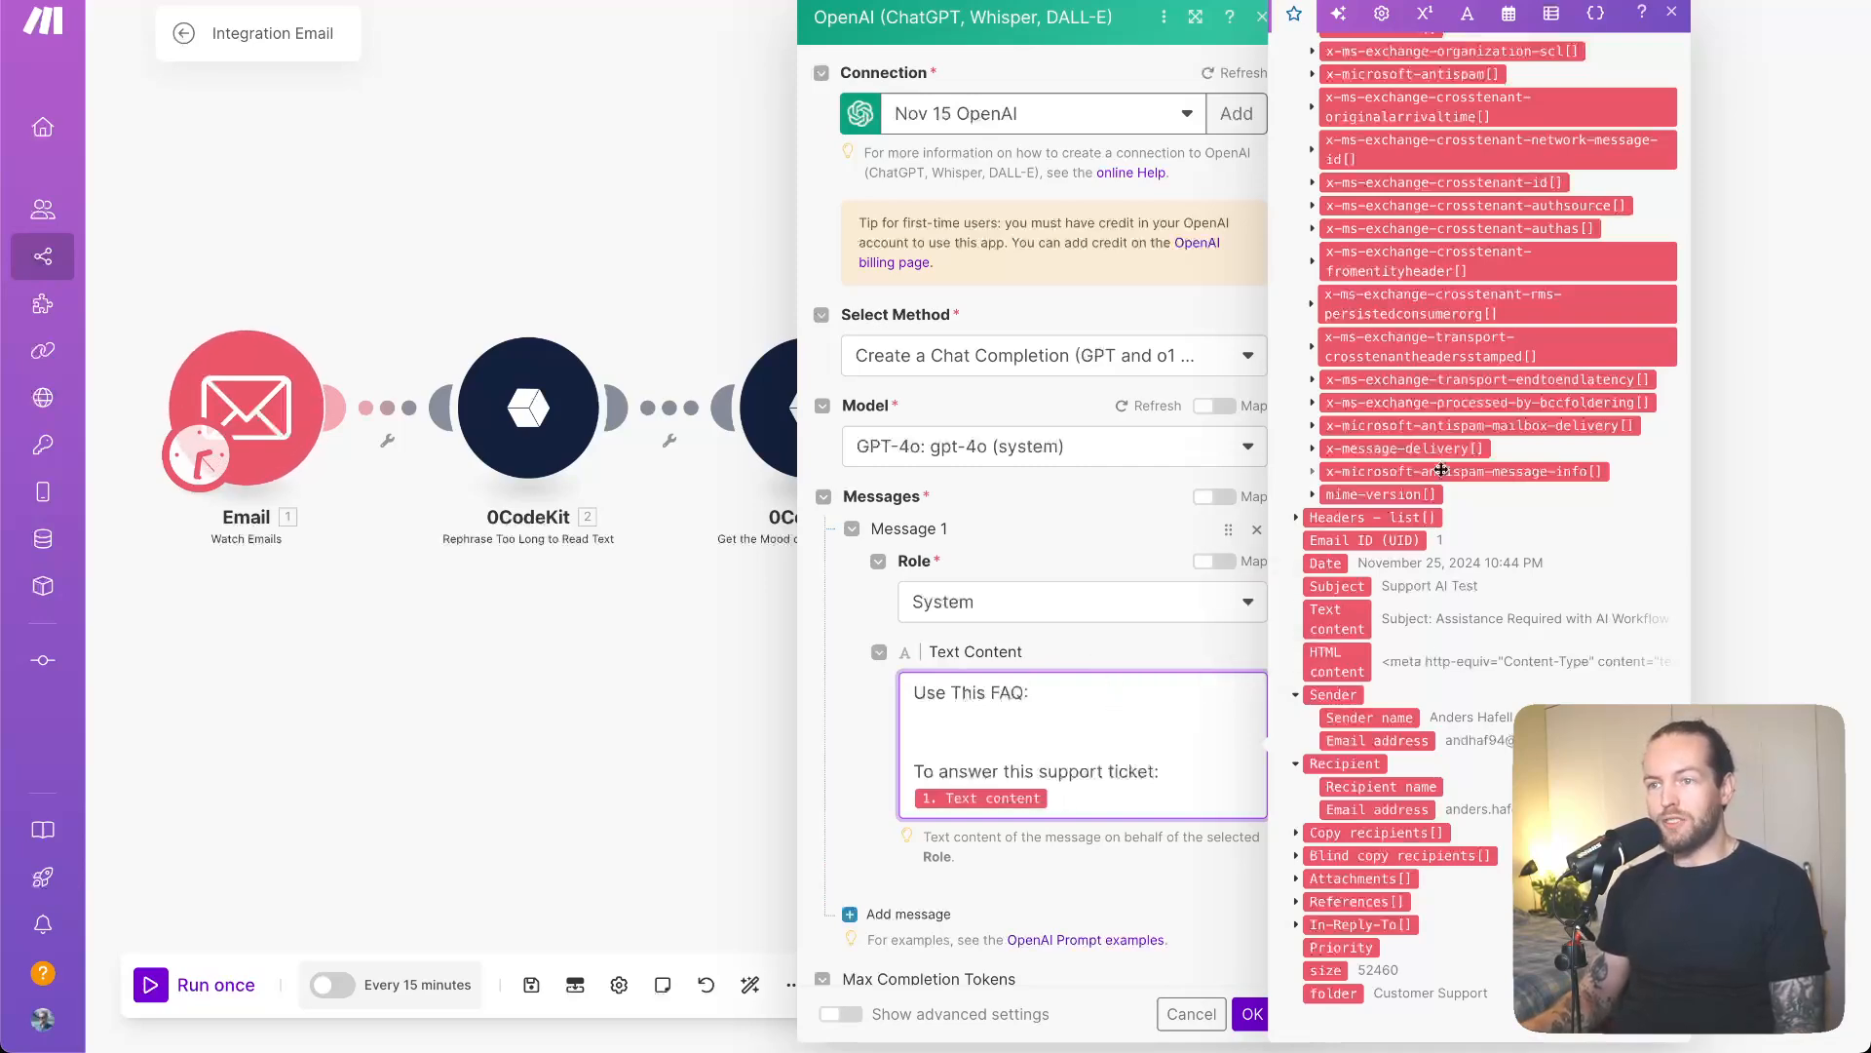
pyautogui.scroll(15, 1441, 475)
pyautogui.scroll(-1, 1441, 475)
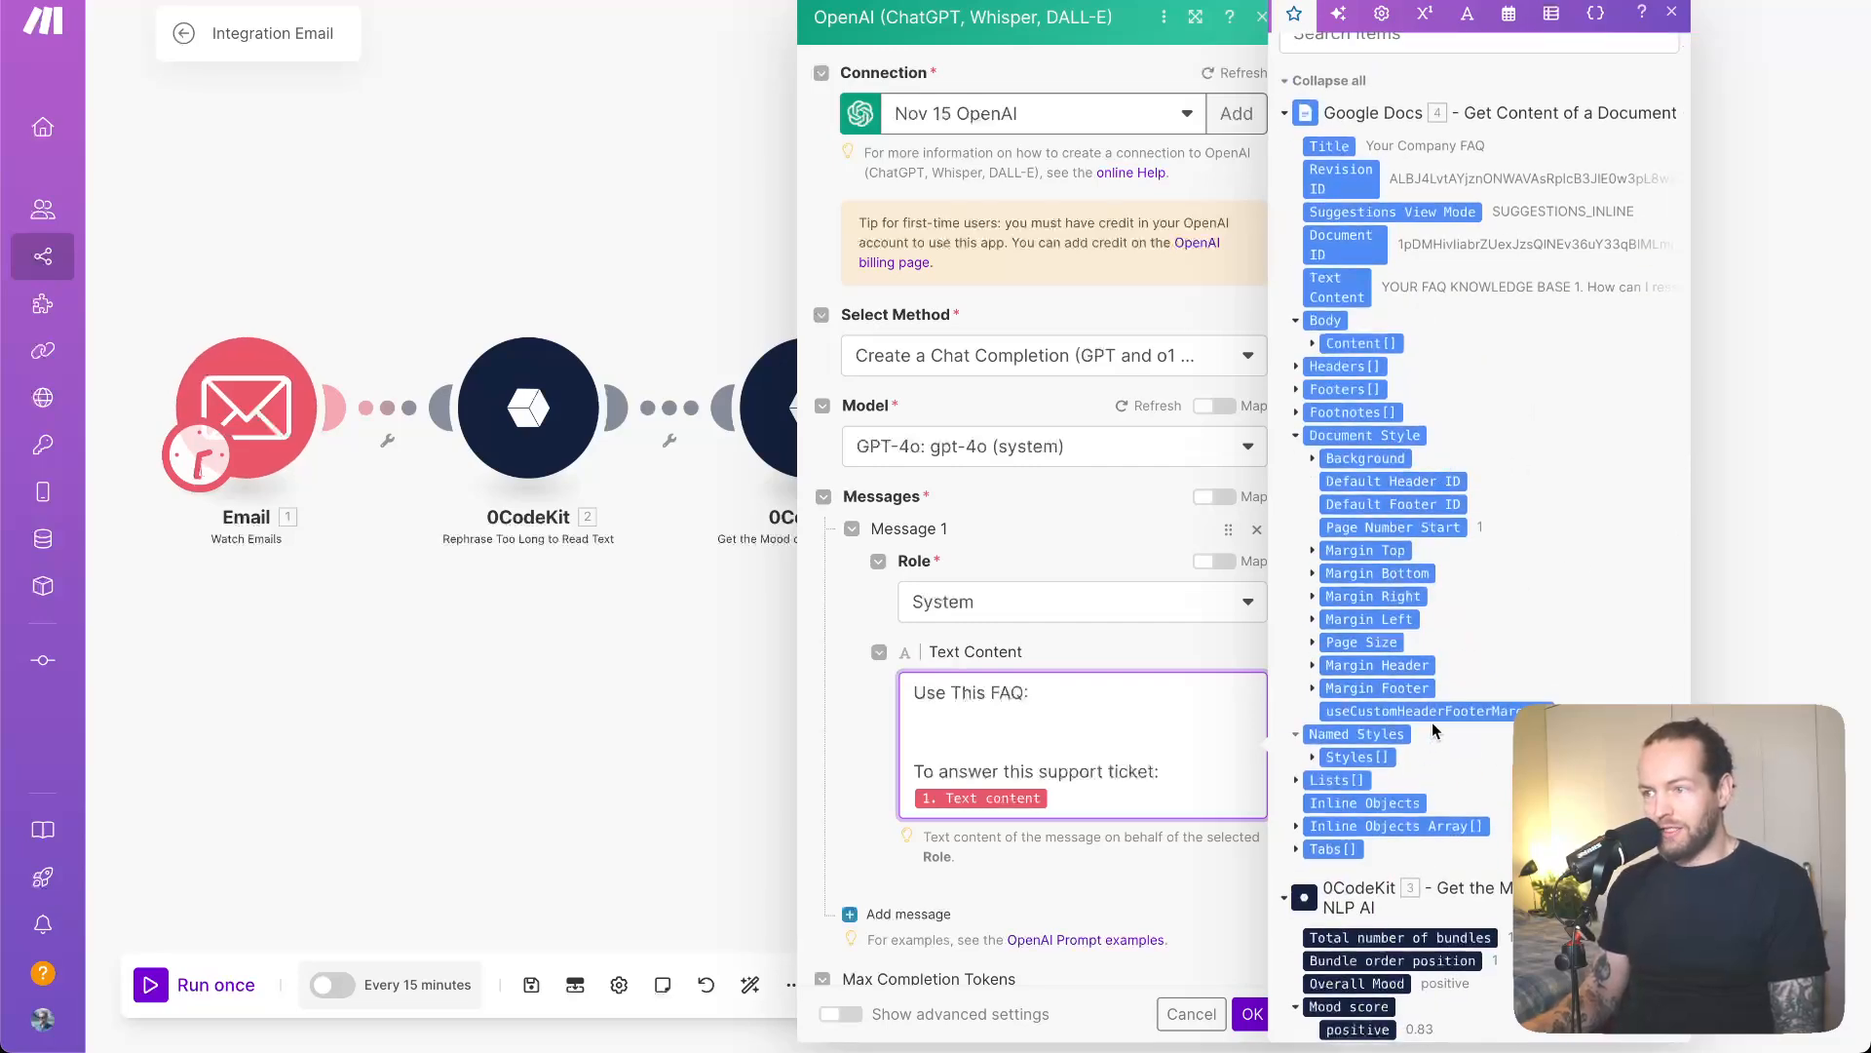
# - Map the Google Docs 4. Text Content after 'Use This FAQ:' and save the OpenAI module
pyautogui.click(1312, 344)
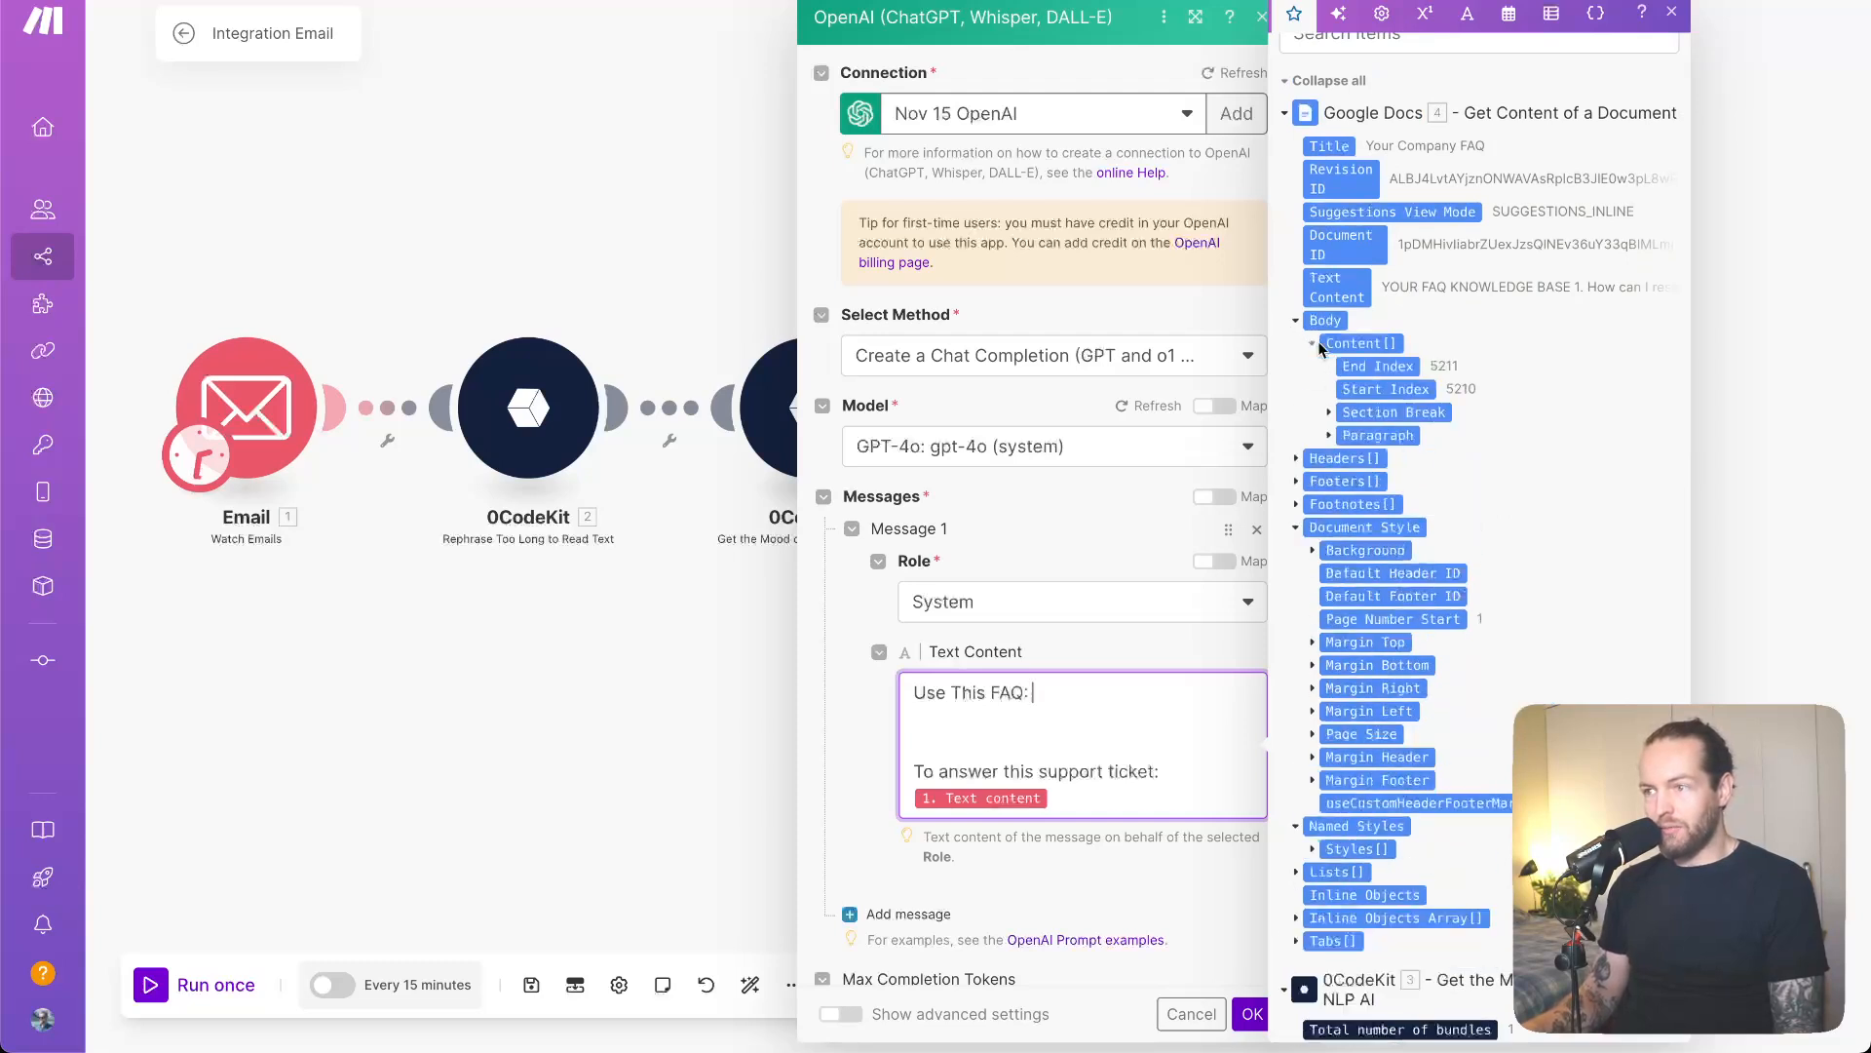
pyautogui.click(1329, 436)
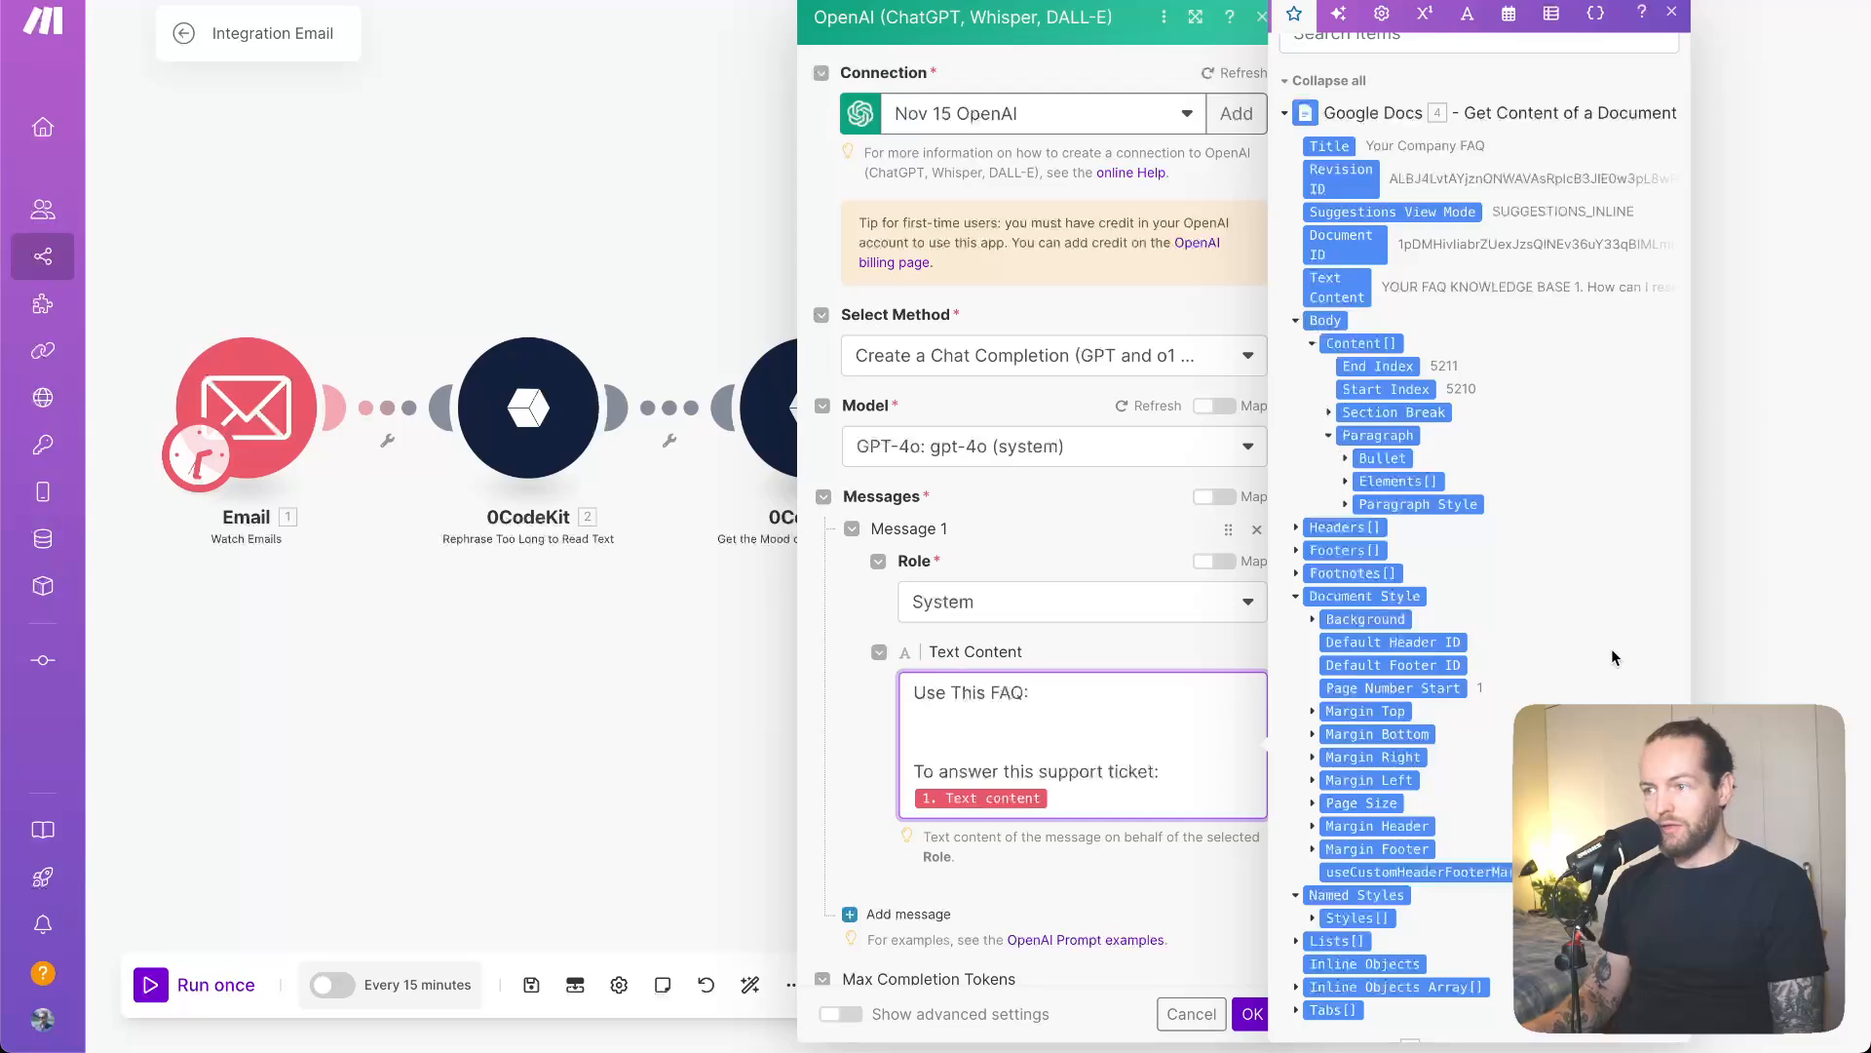
pyautogui.scroll(-3, 1612, 658)
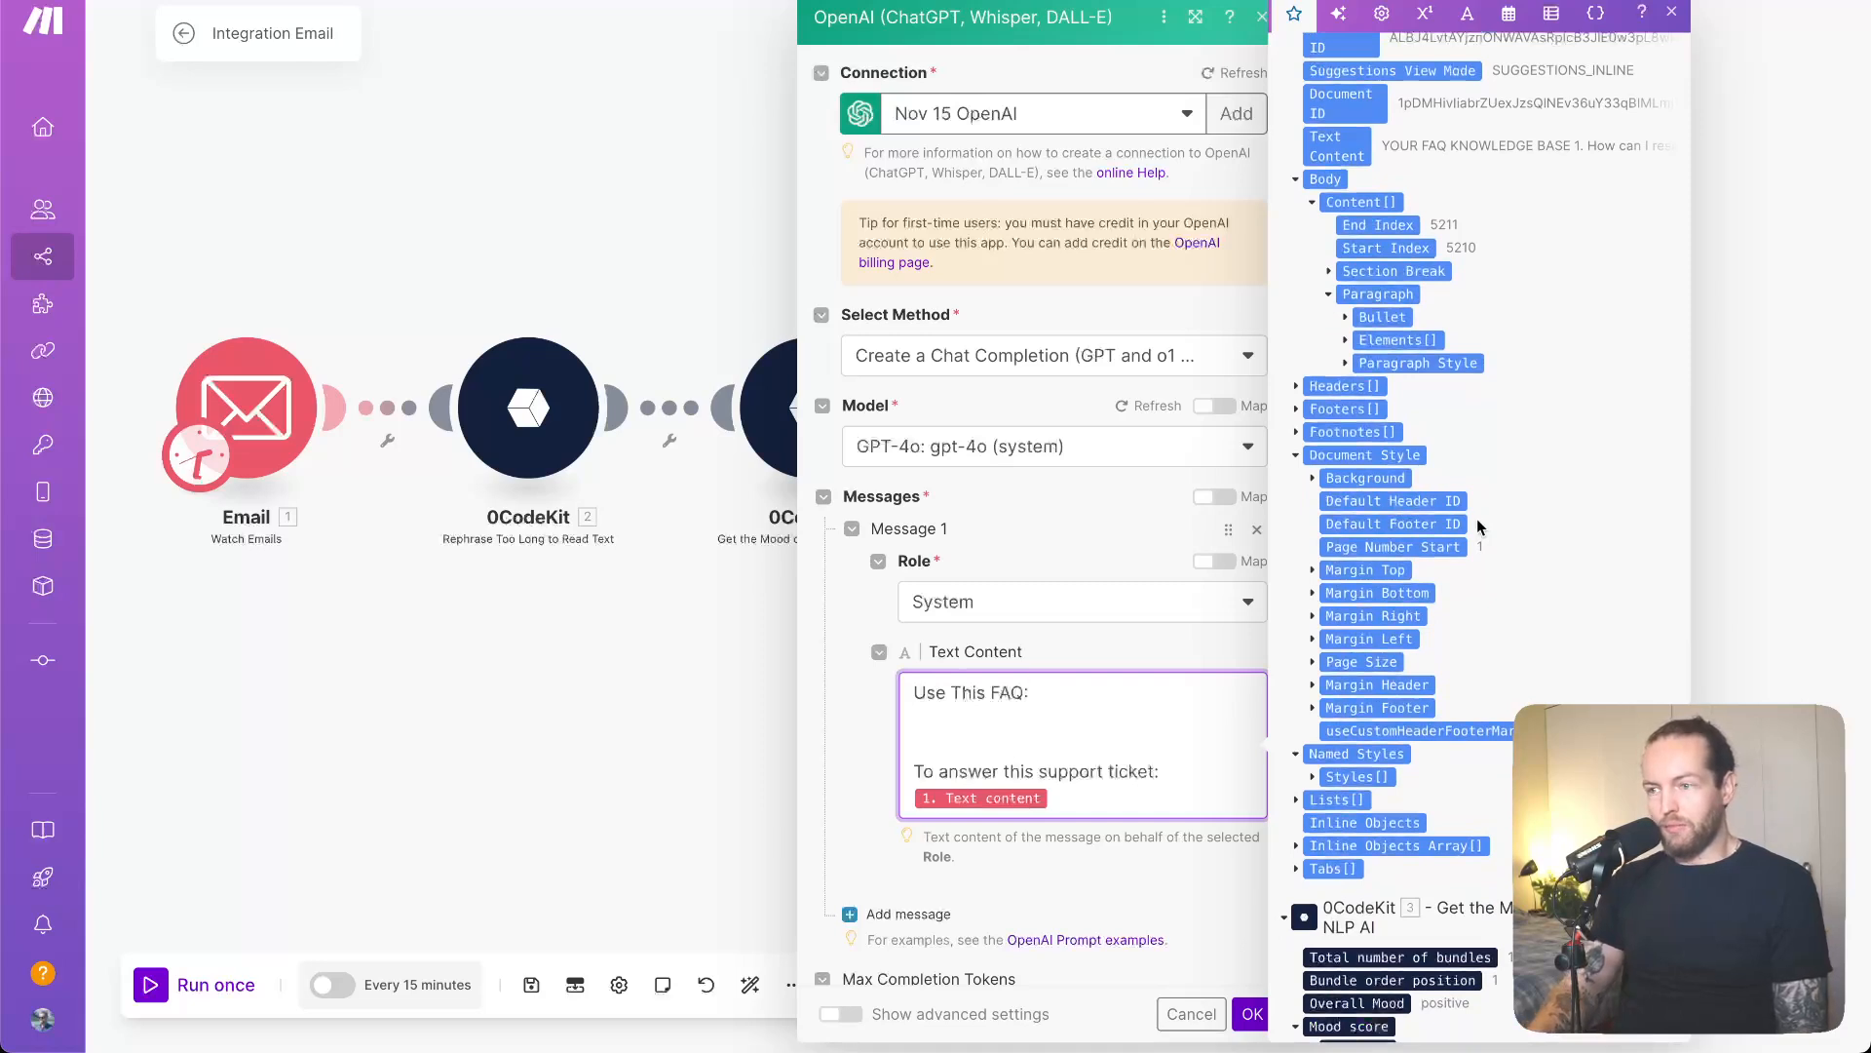
pyautogui.scroll(3, 1477, 526)
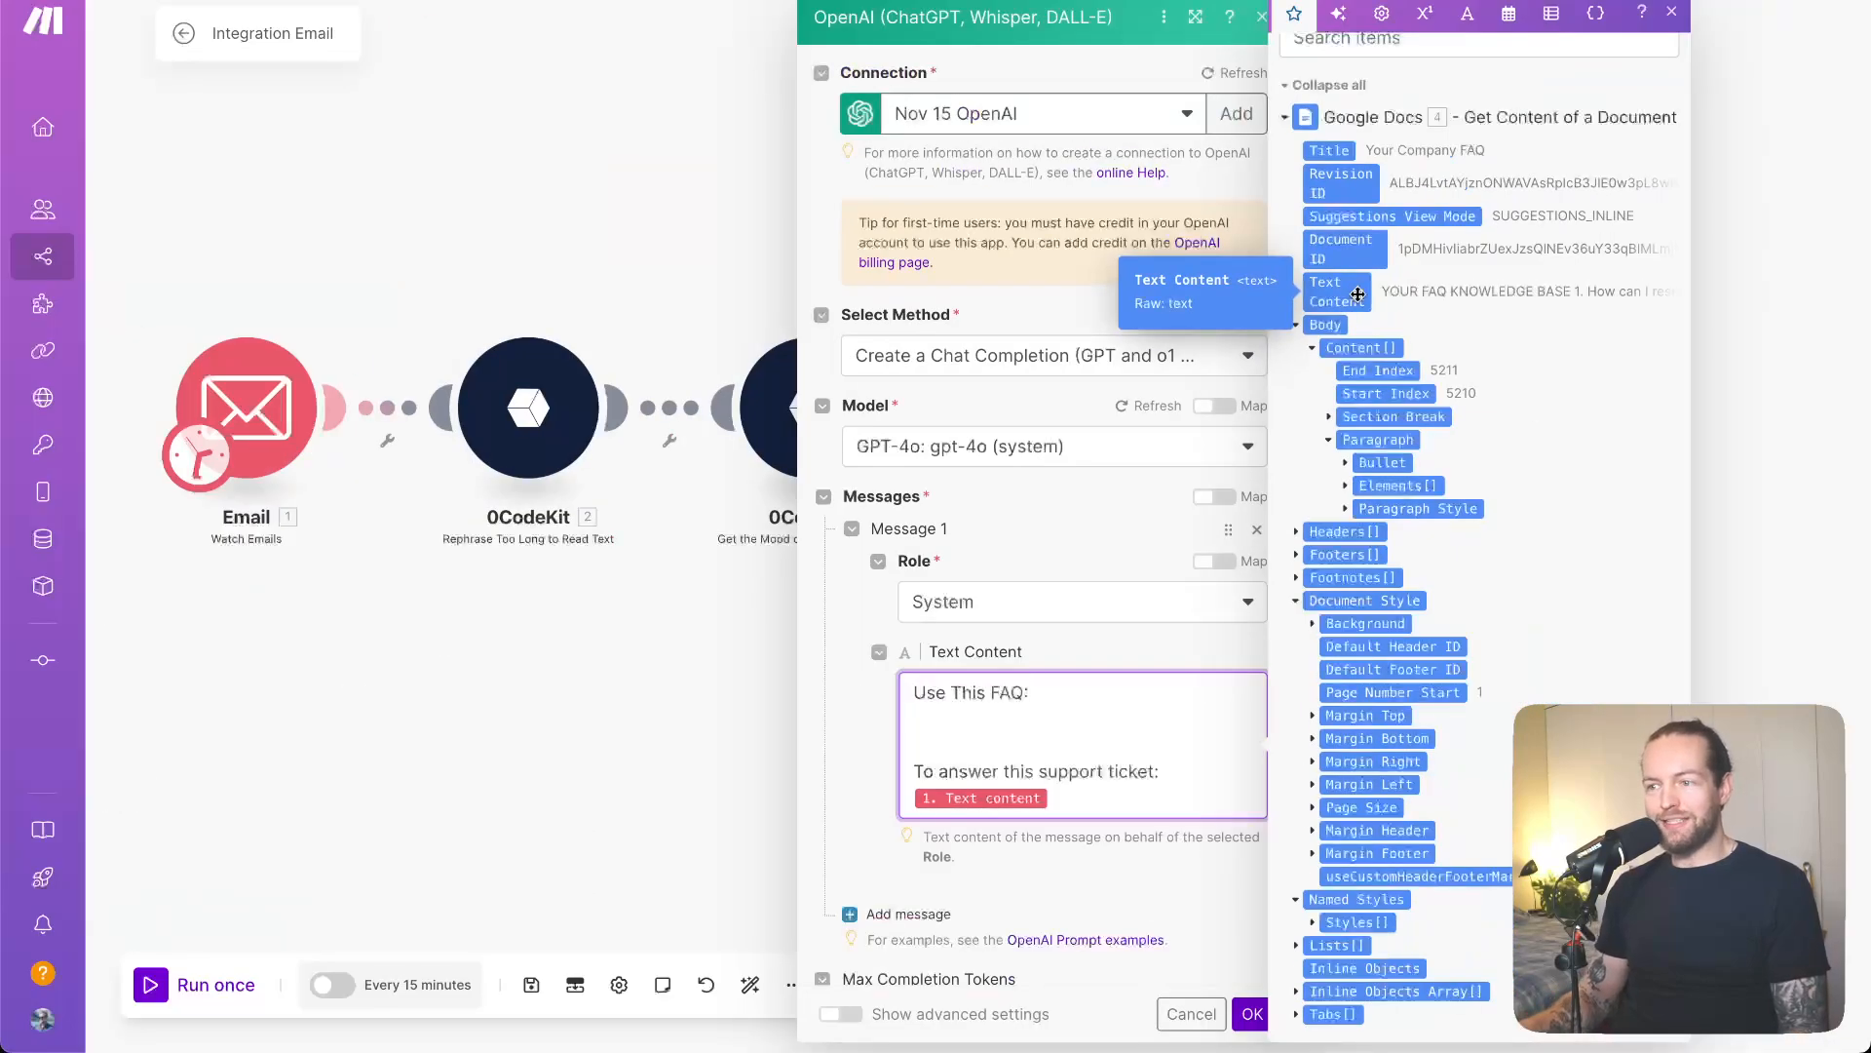
pyautogui.click(1358, 294)
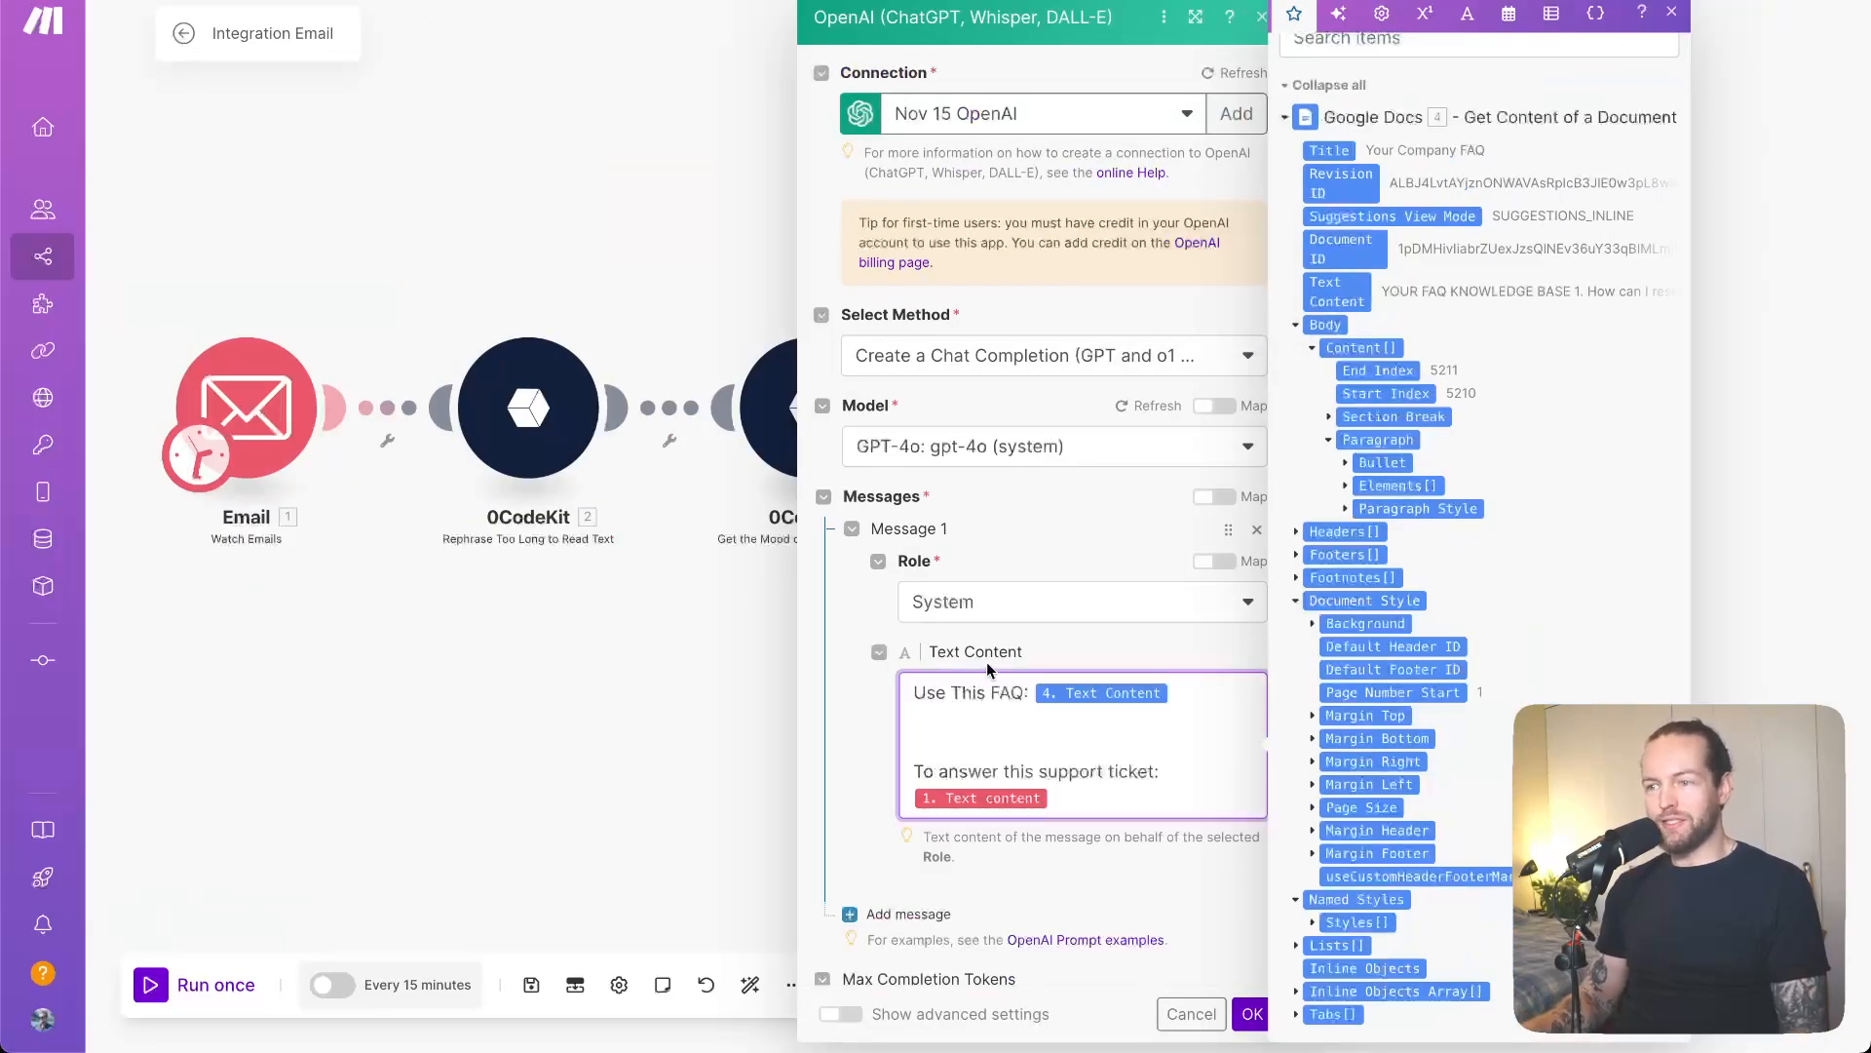
pyautogui.click(882, 719)
pyautogui.scroll(-3, 875, 719)
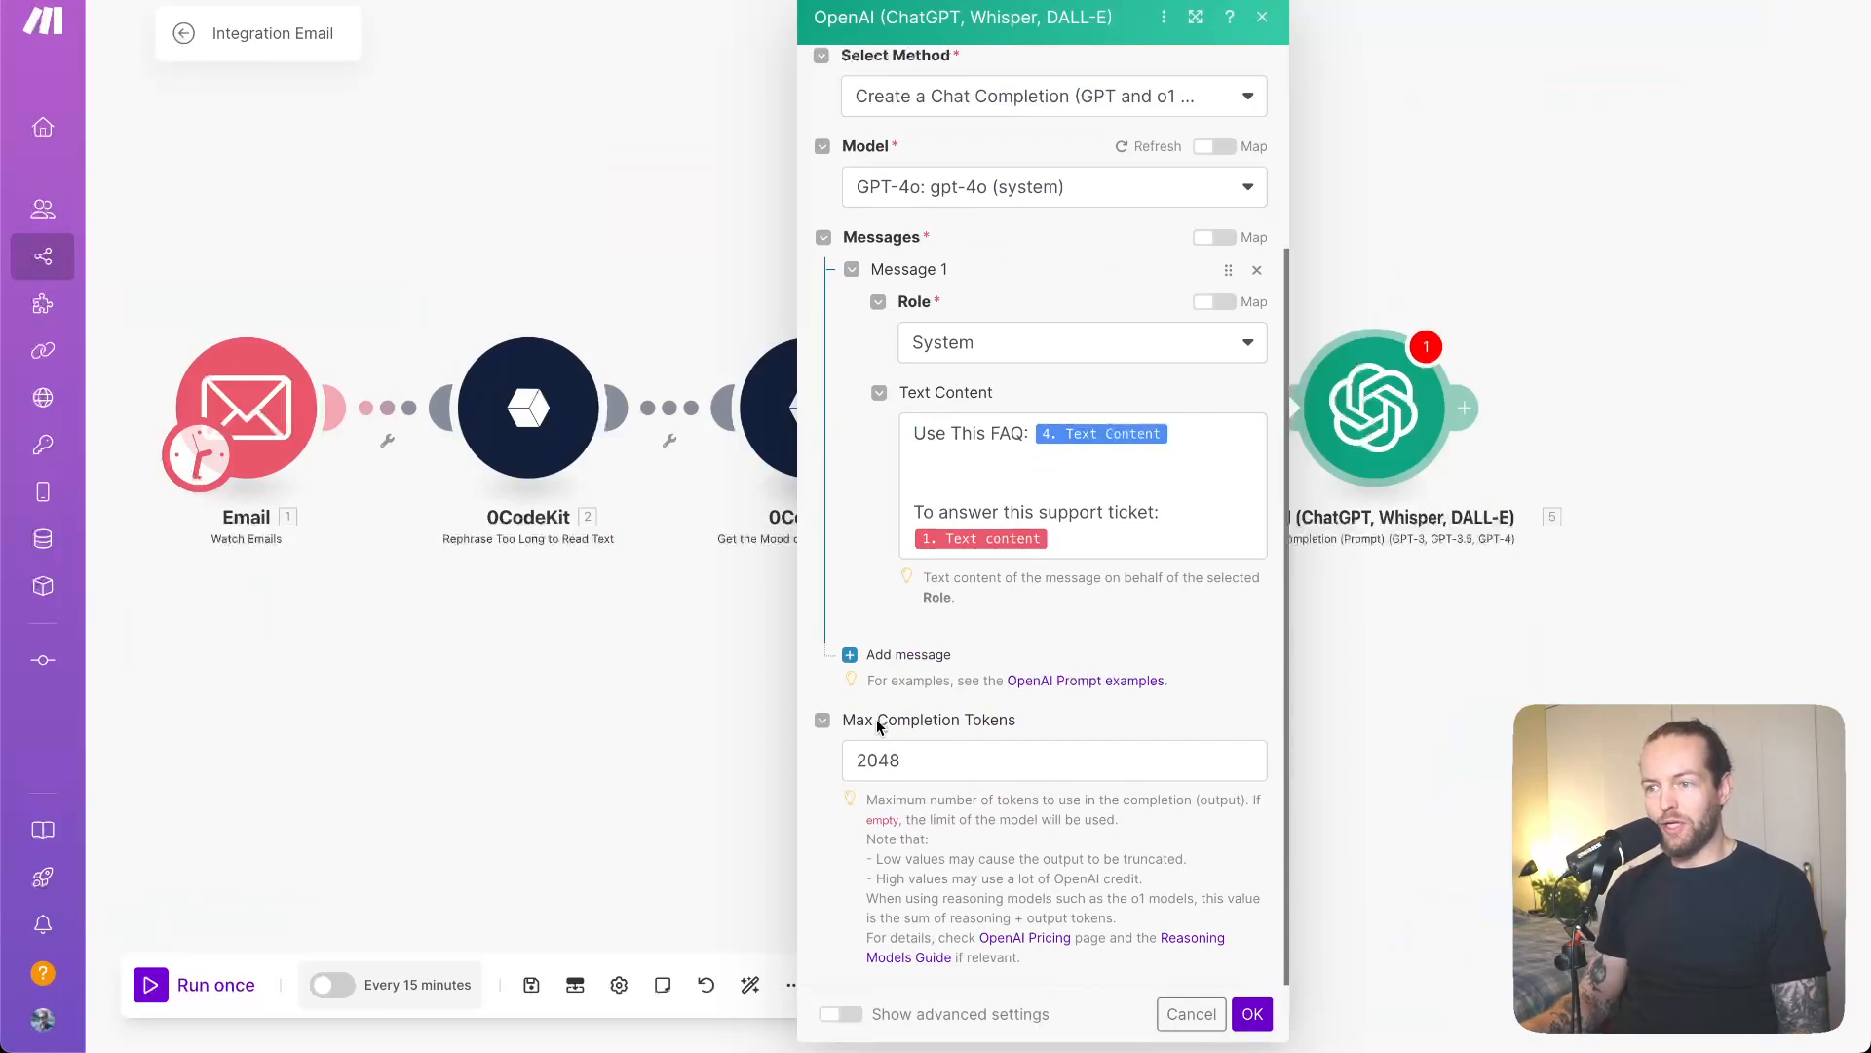
pyautogui.click(1254, 1015)
# - Pan and zoom out the canvas to view the whole module chain
pyautogui.moveTo(1361, 763); pyautogui.dragTo(979, 709)
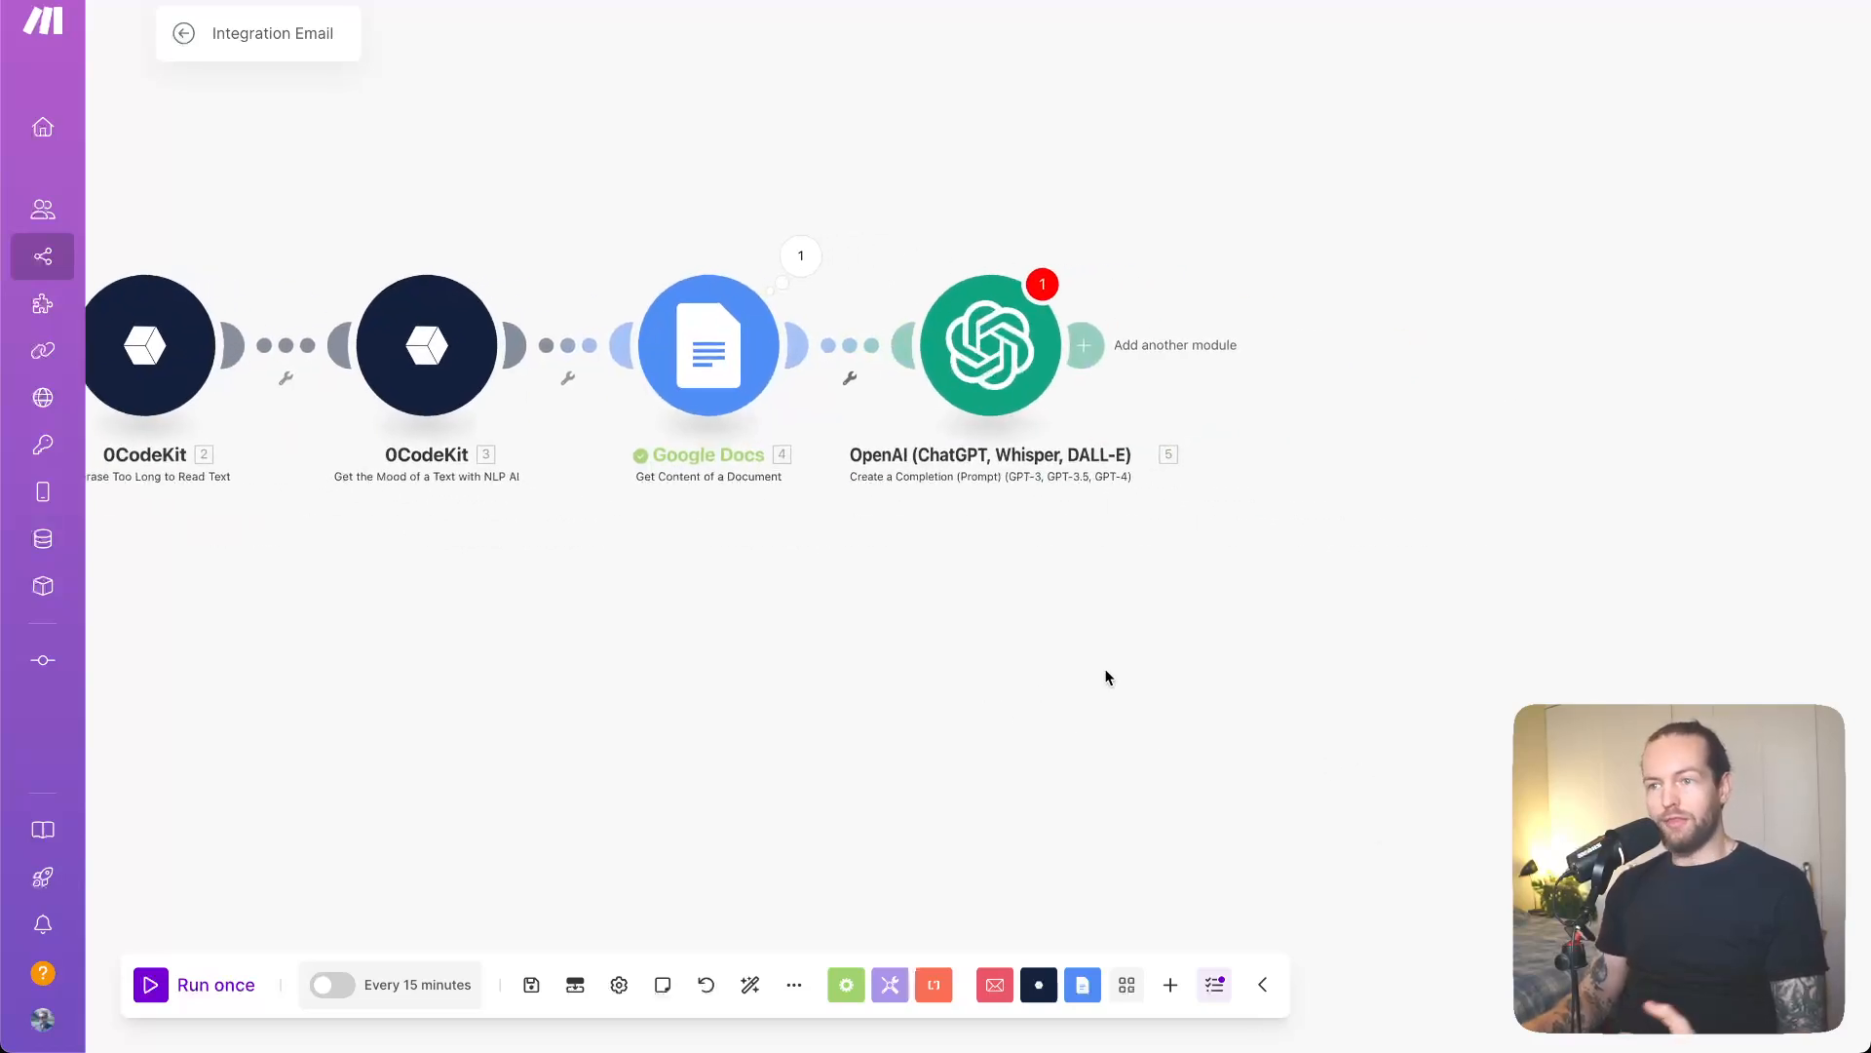
pyautogui.scroll(-3, 1106, 676)
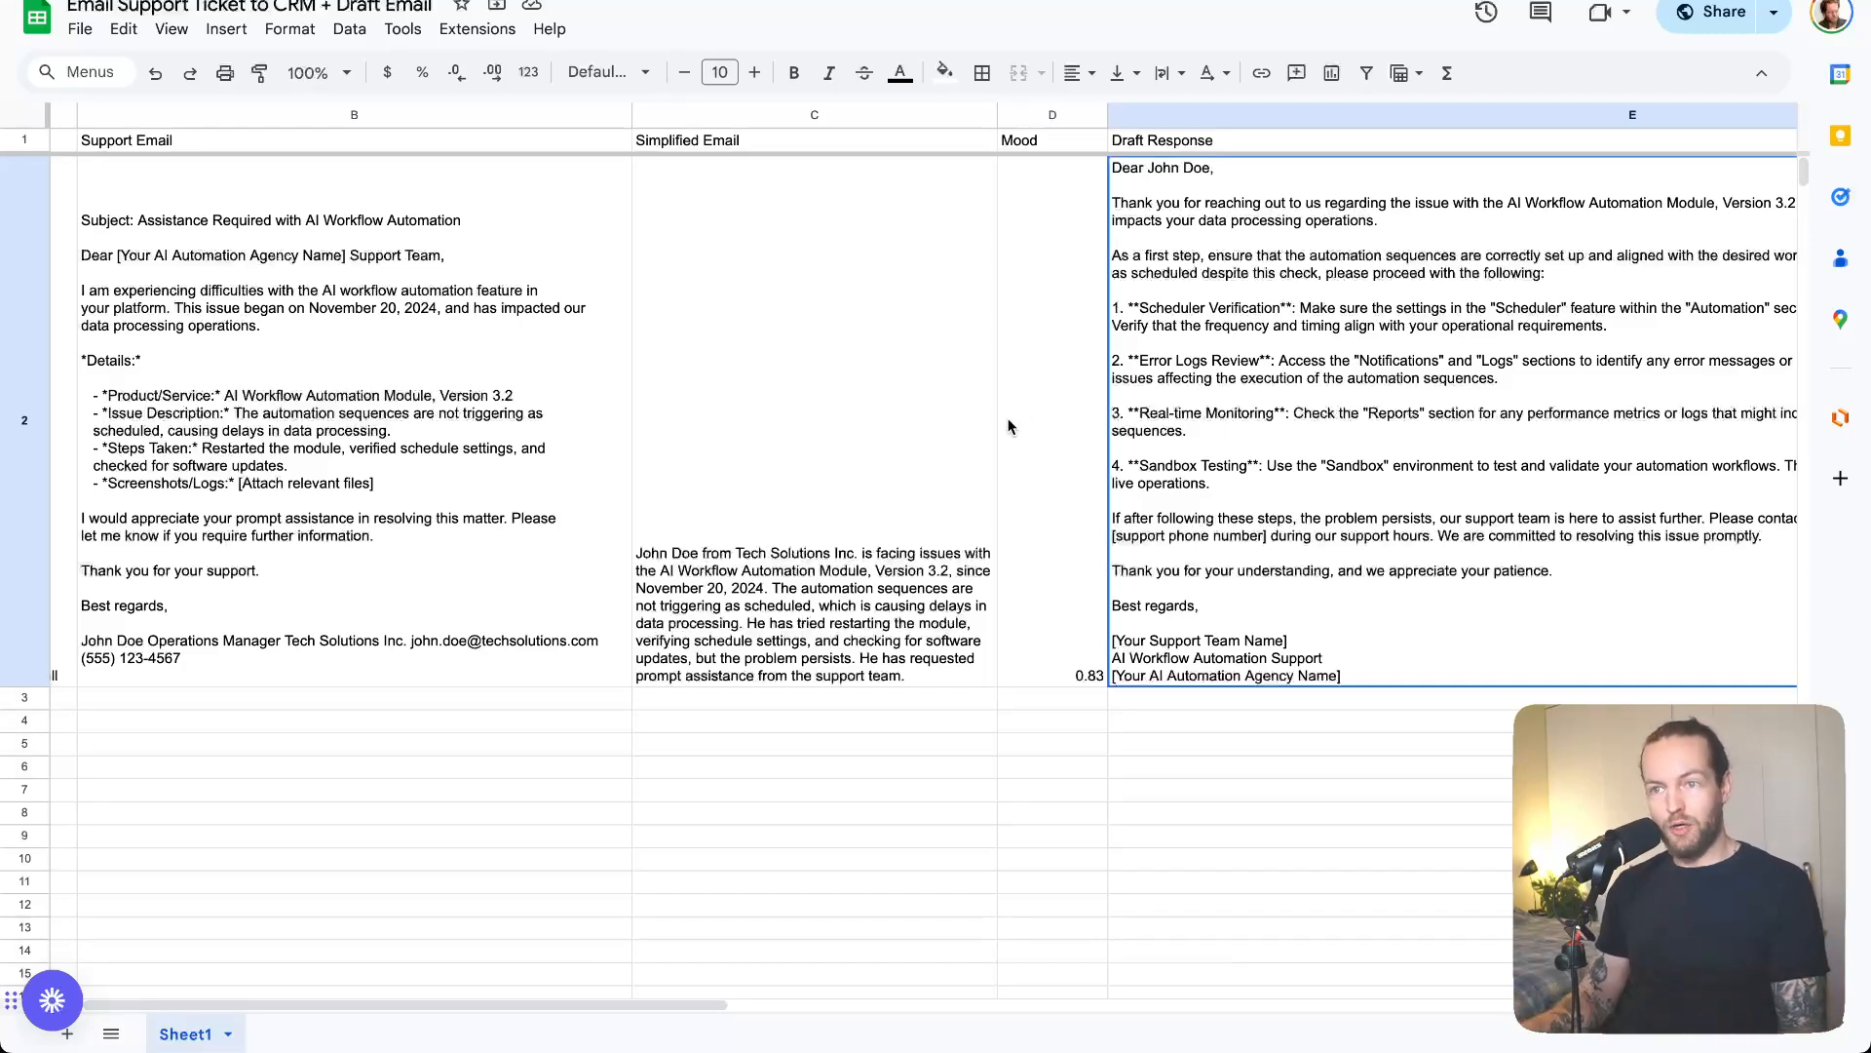
pyautogui.click(371, 251)
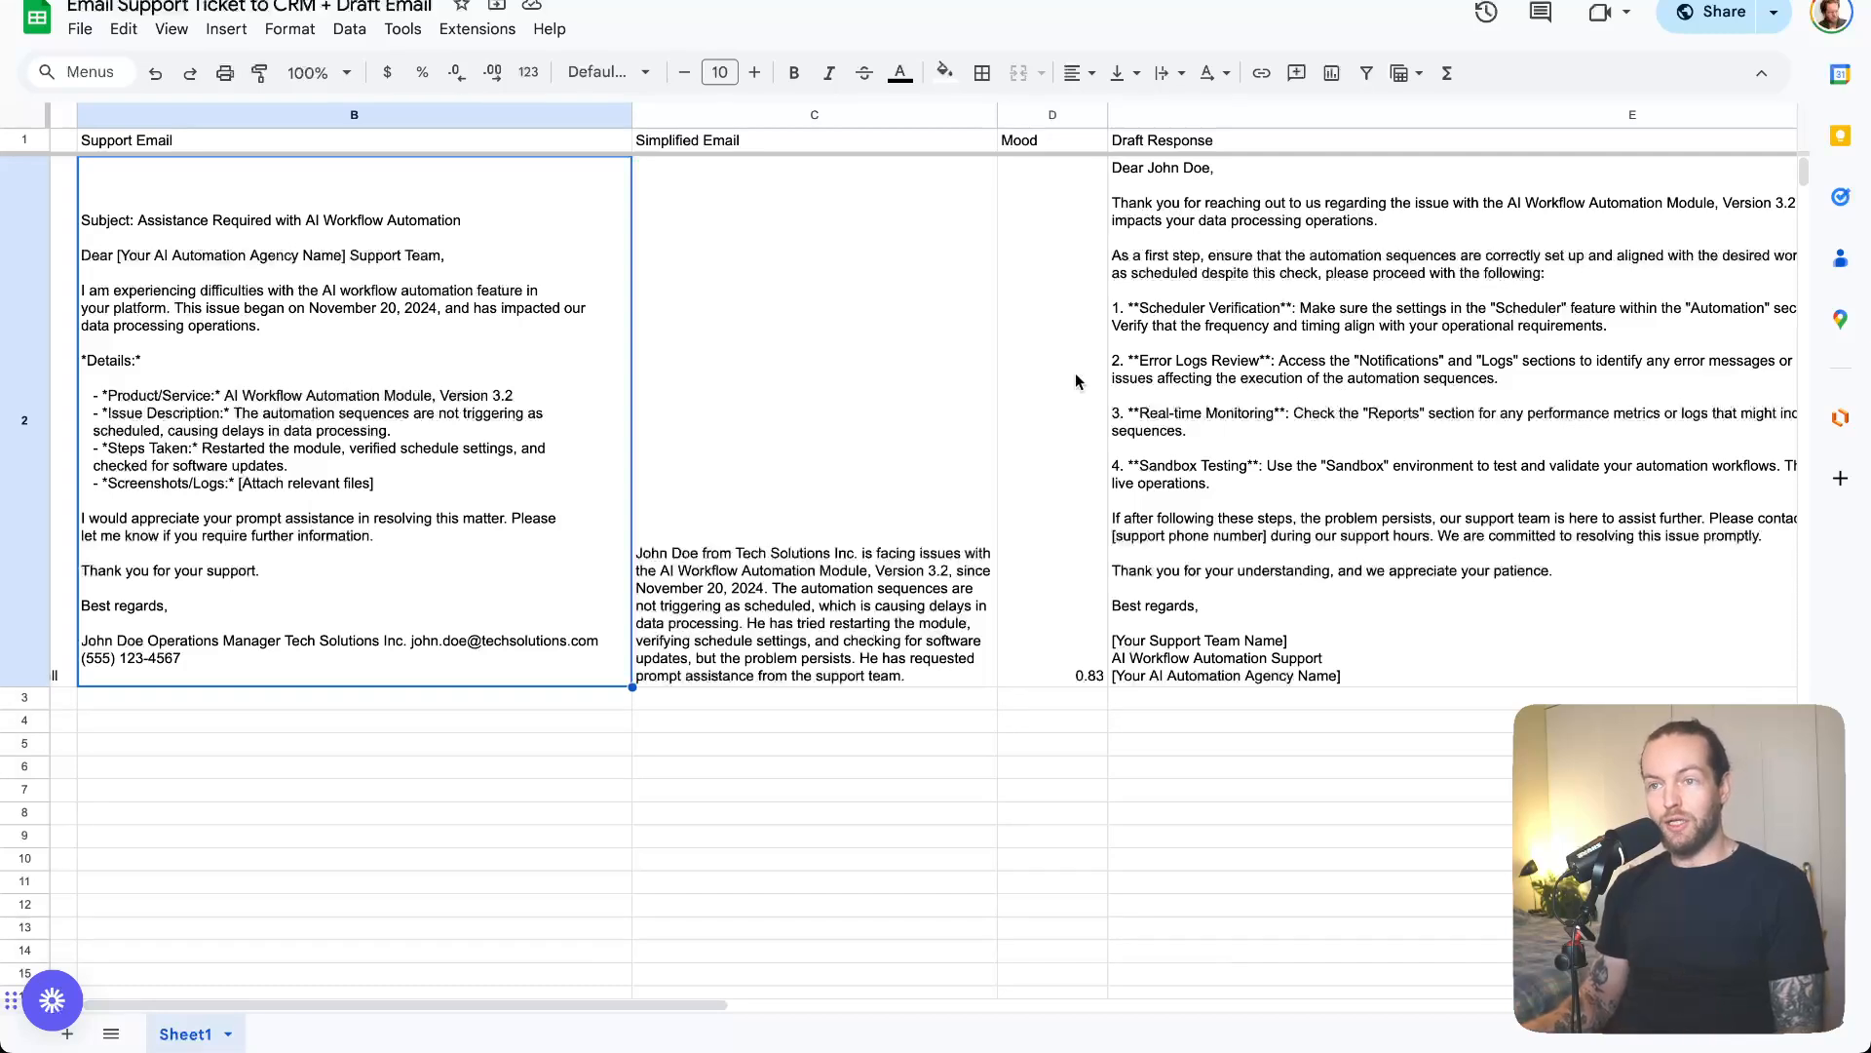
pyautogui.click(103, 142)
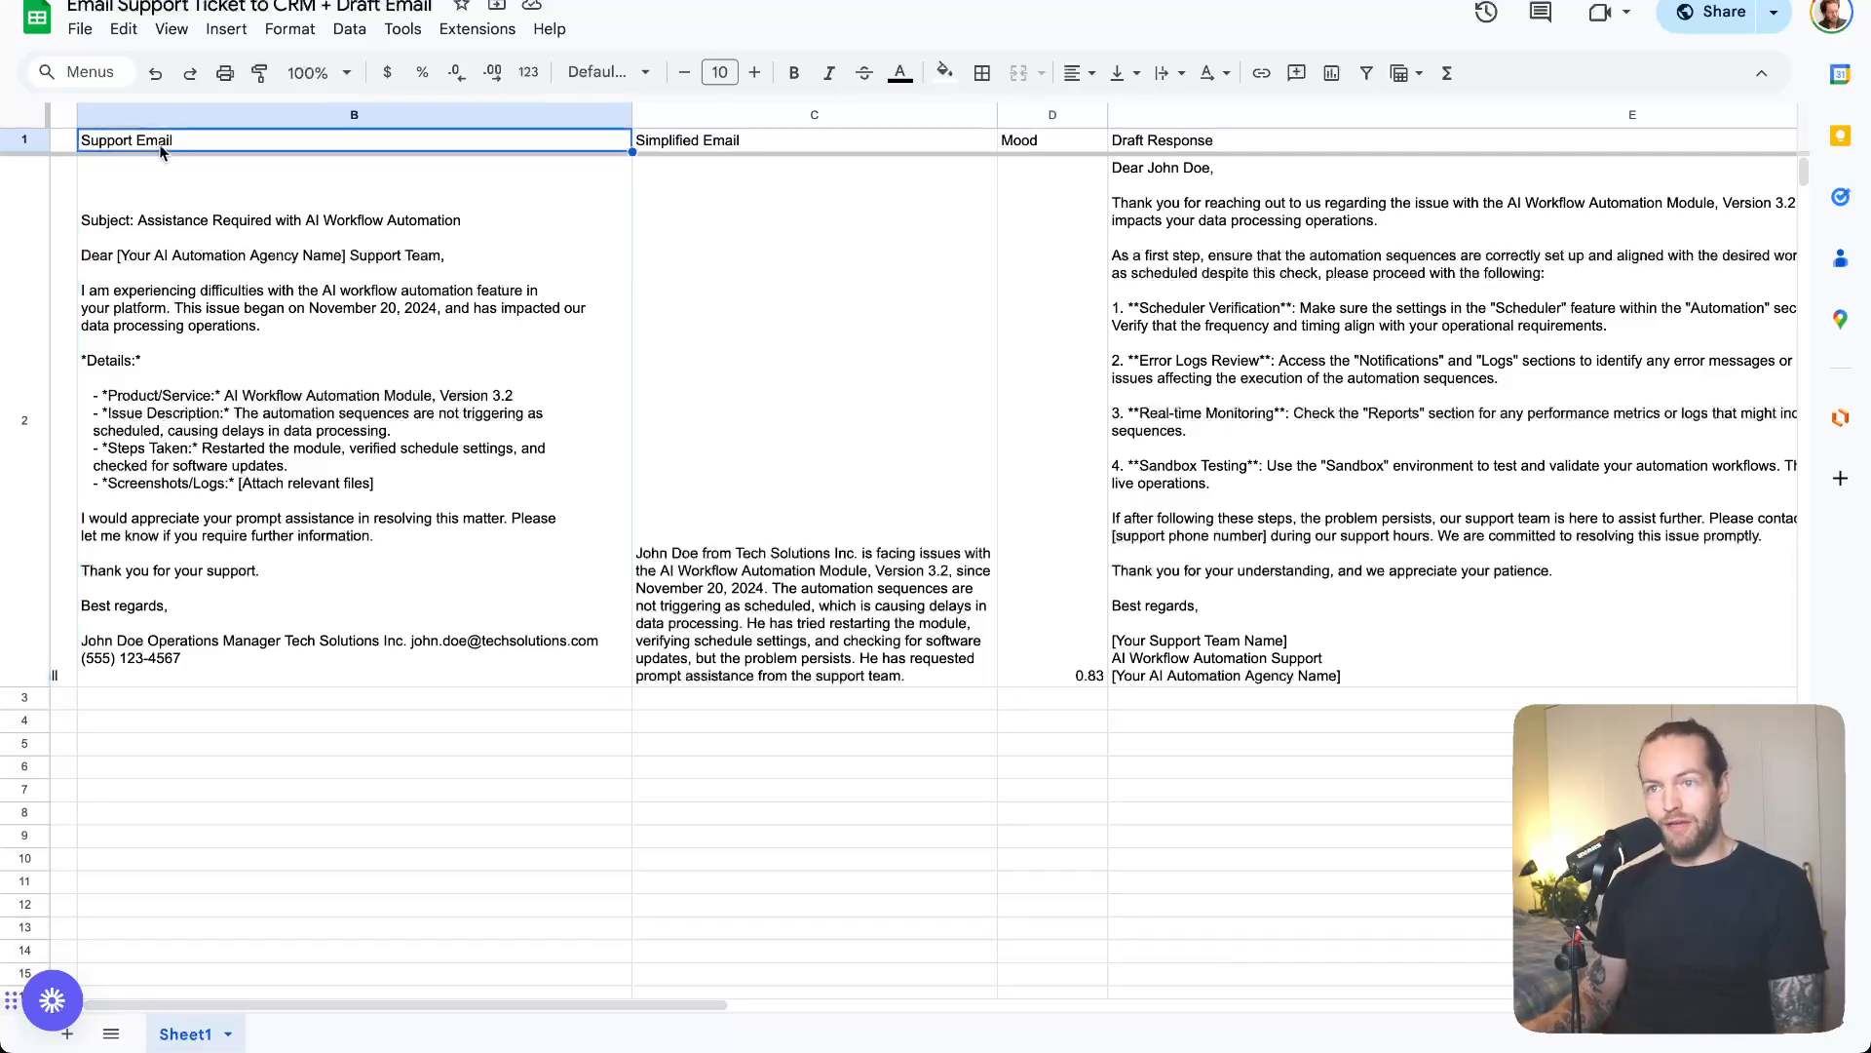
pyautogui.click(817, 141)
pyautogui.click(1029, 146)
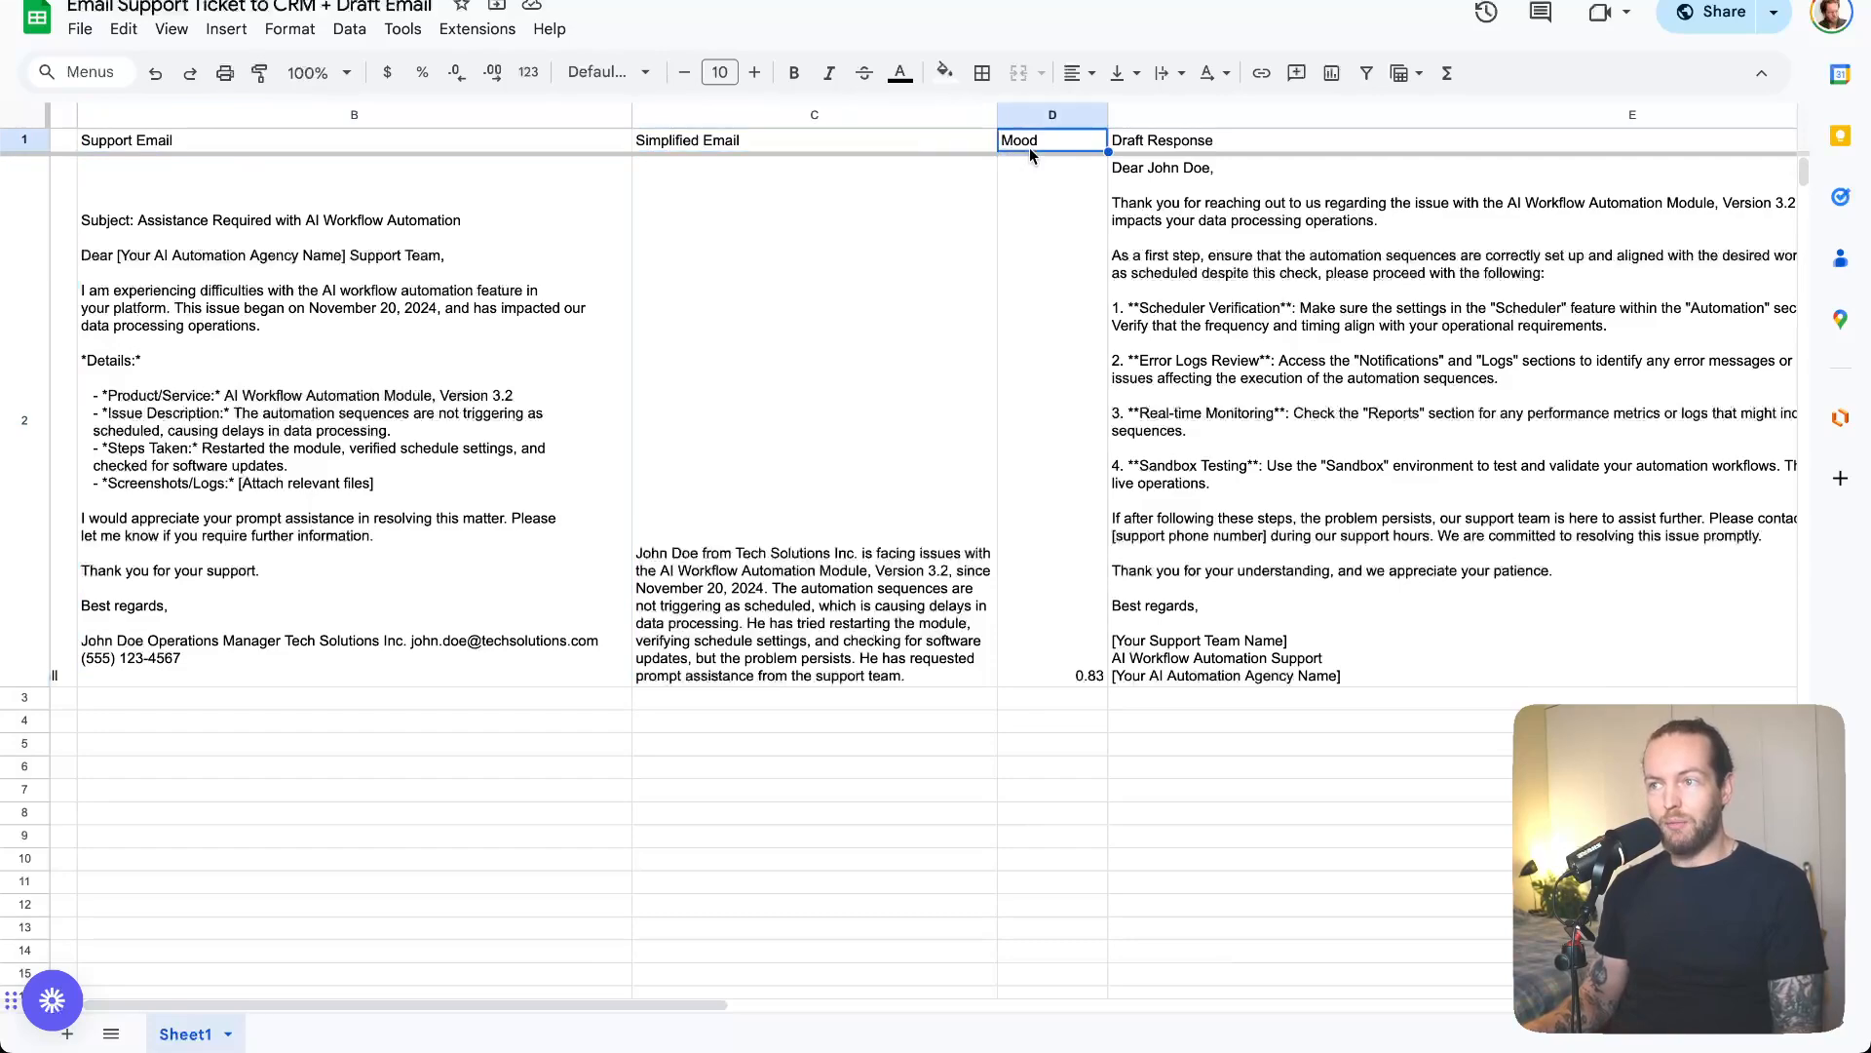
pyautogui.click(1339, 138)
pyautogui.hscroll(5, 1430, 466)
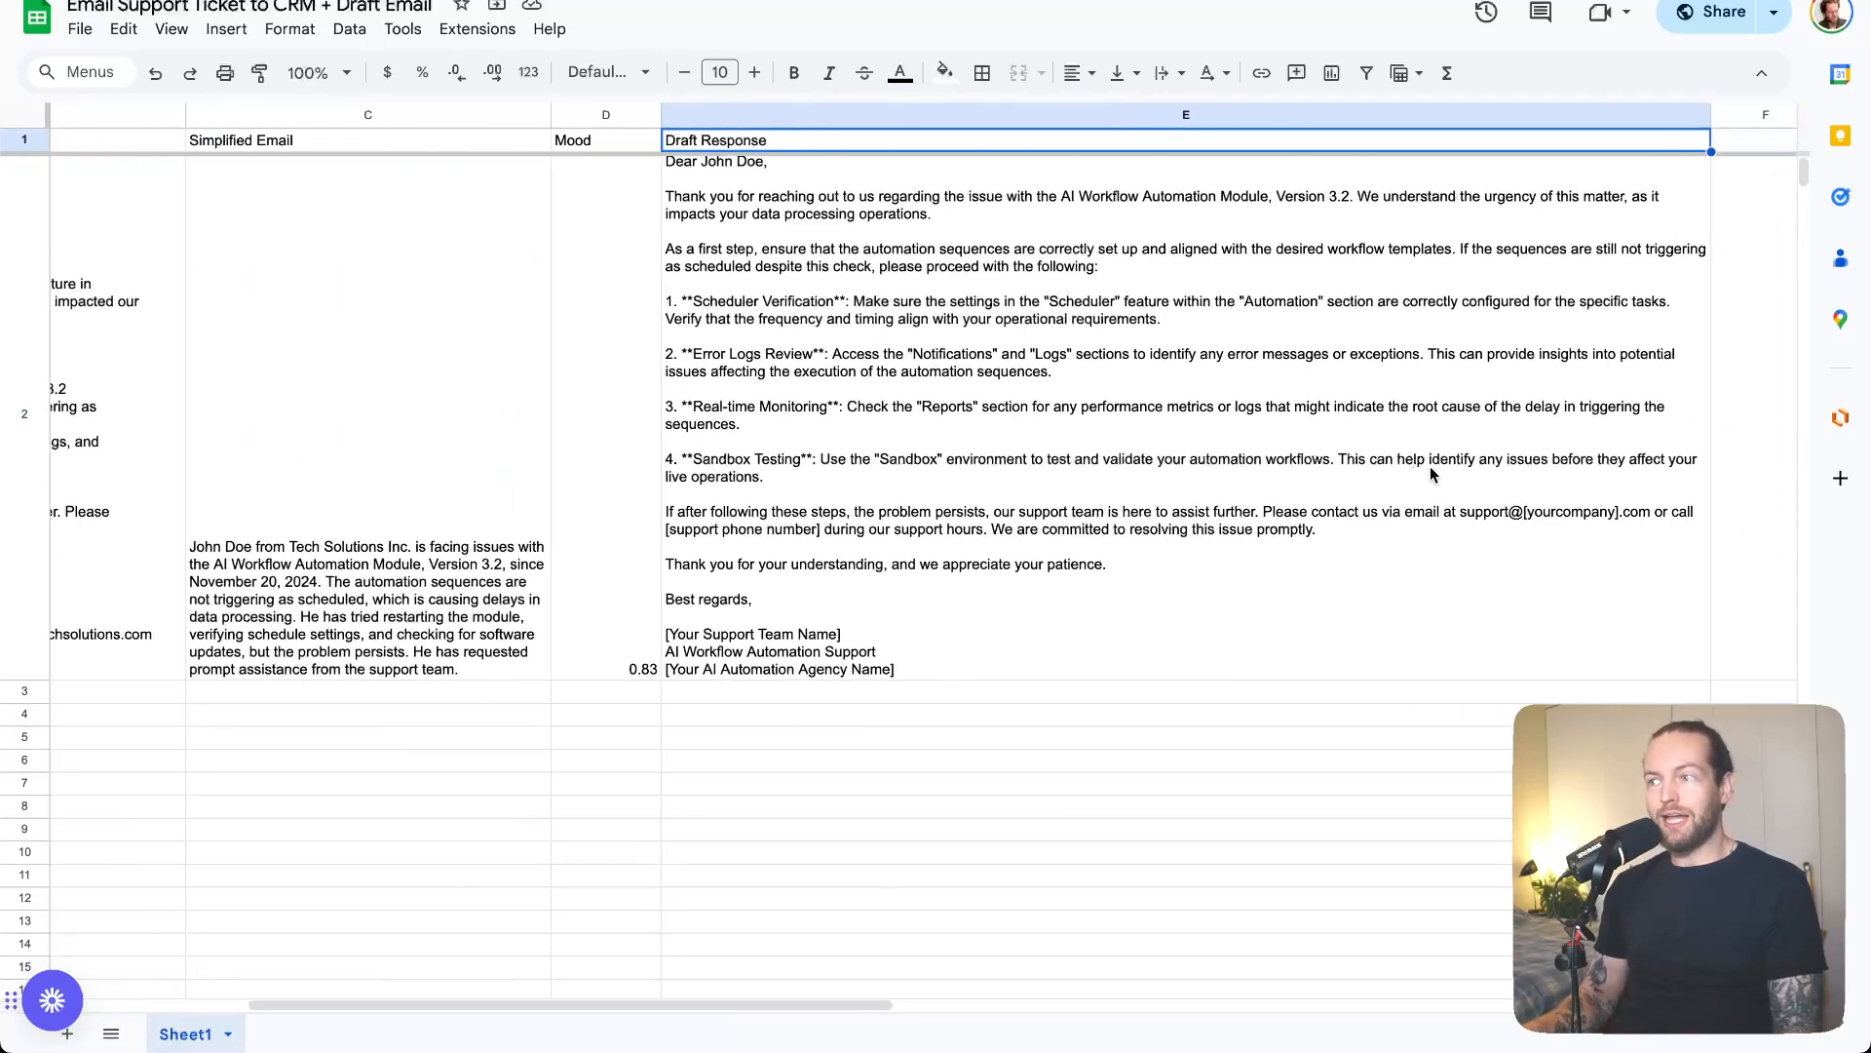
pyautogui.hscroll(-5, 1430, 465)
pyautogui.hscroll(-2, 1430, 466)
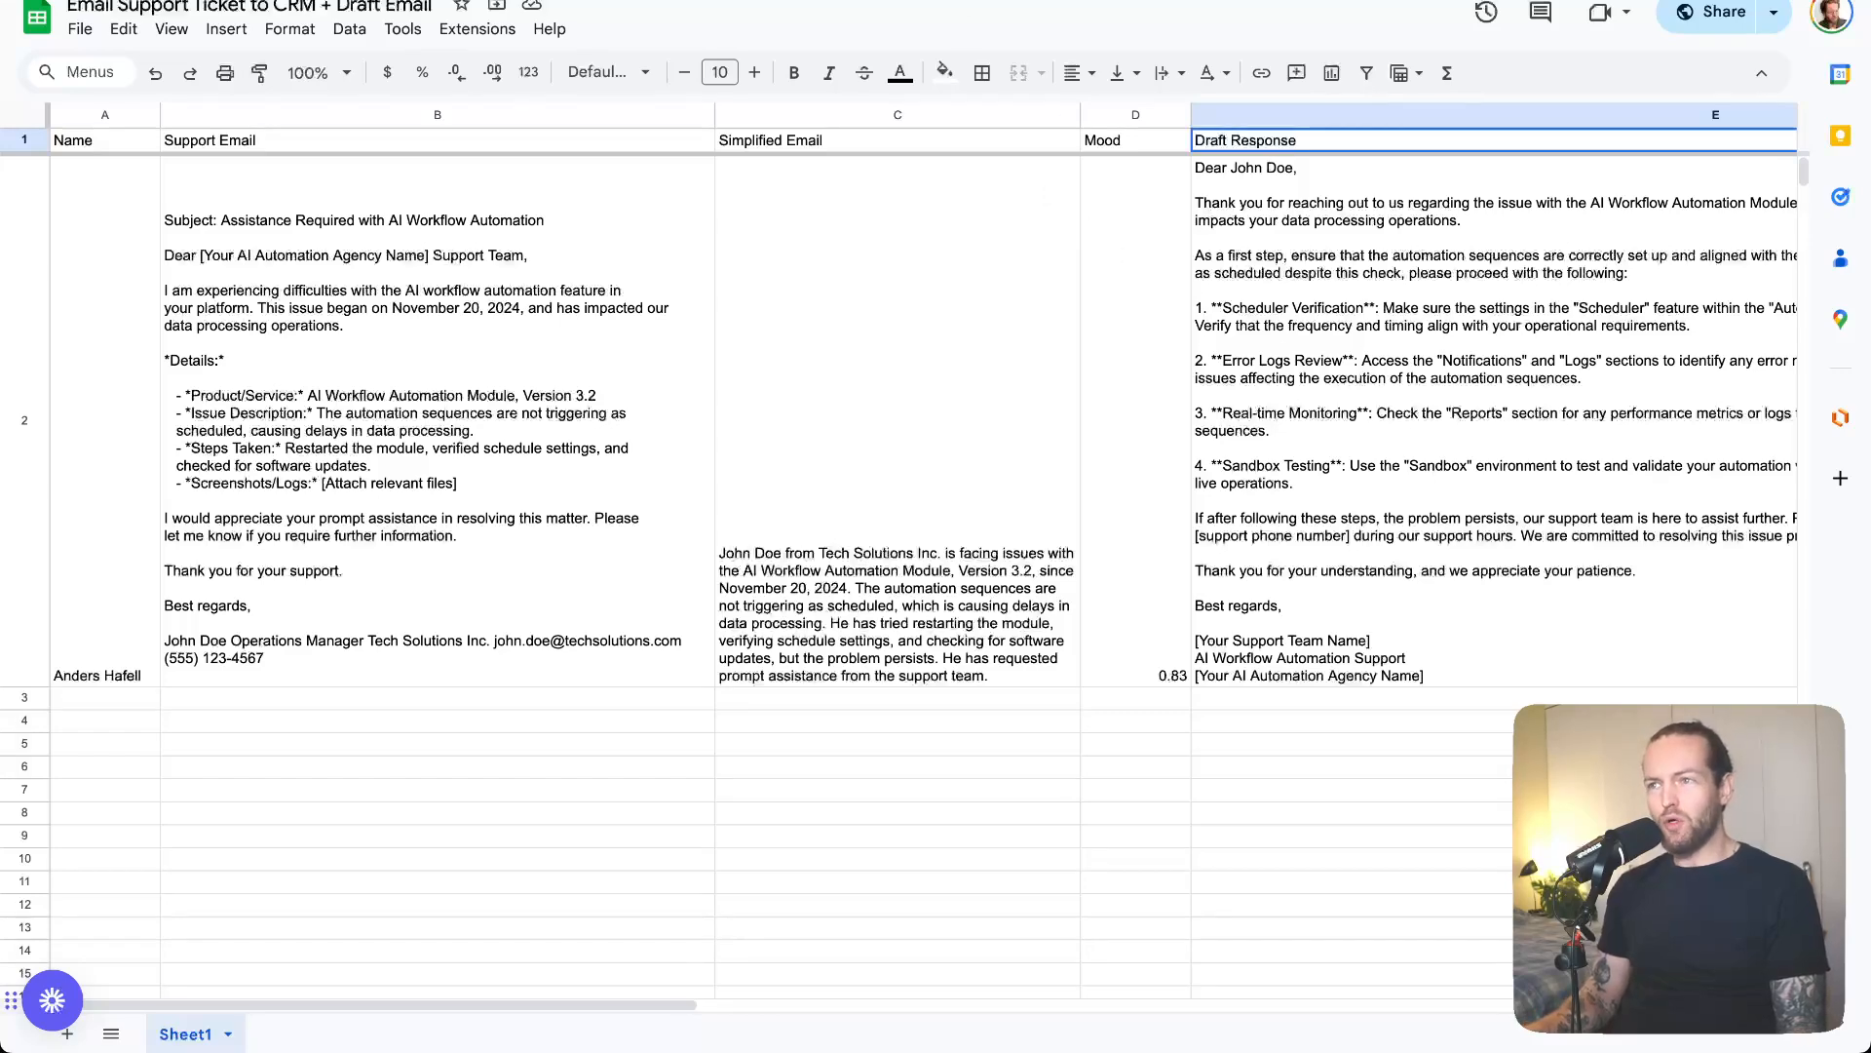
# - Back in Make, search 'google' and add a Google Sheets Add a Row module after OpenAI
pyautogui.click(683, 2)
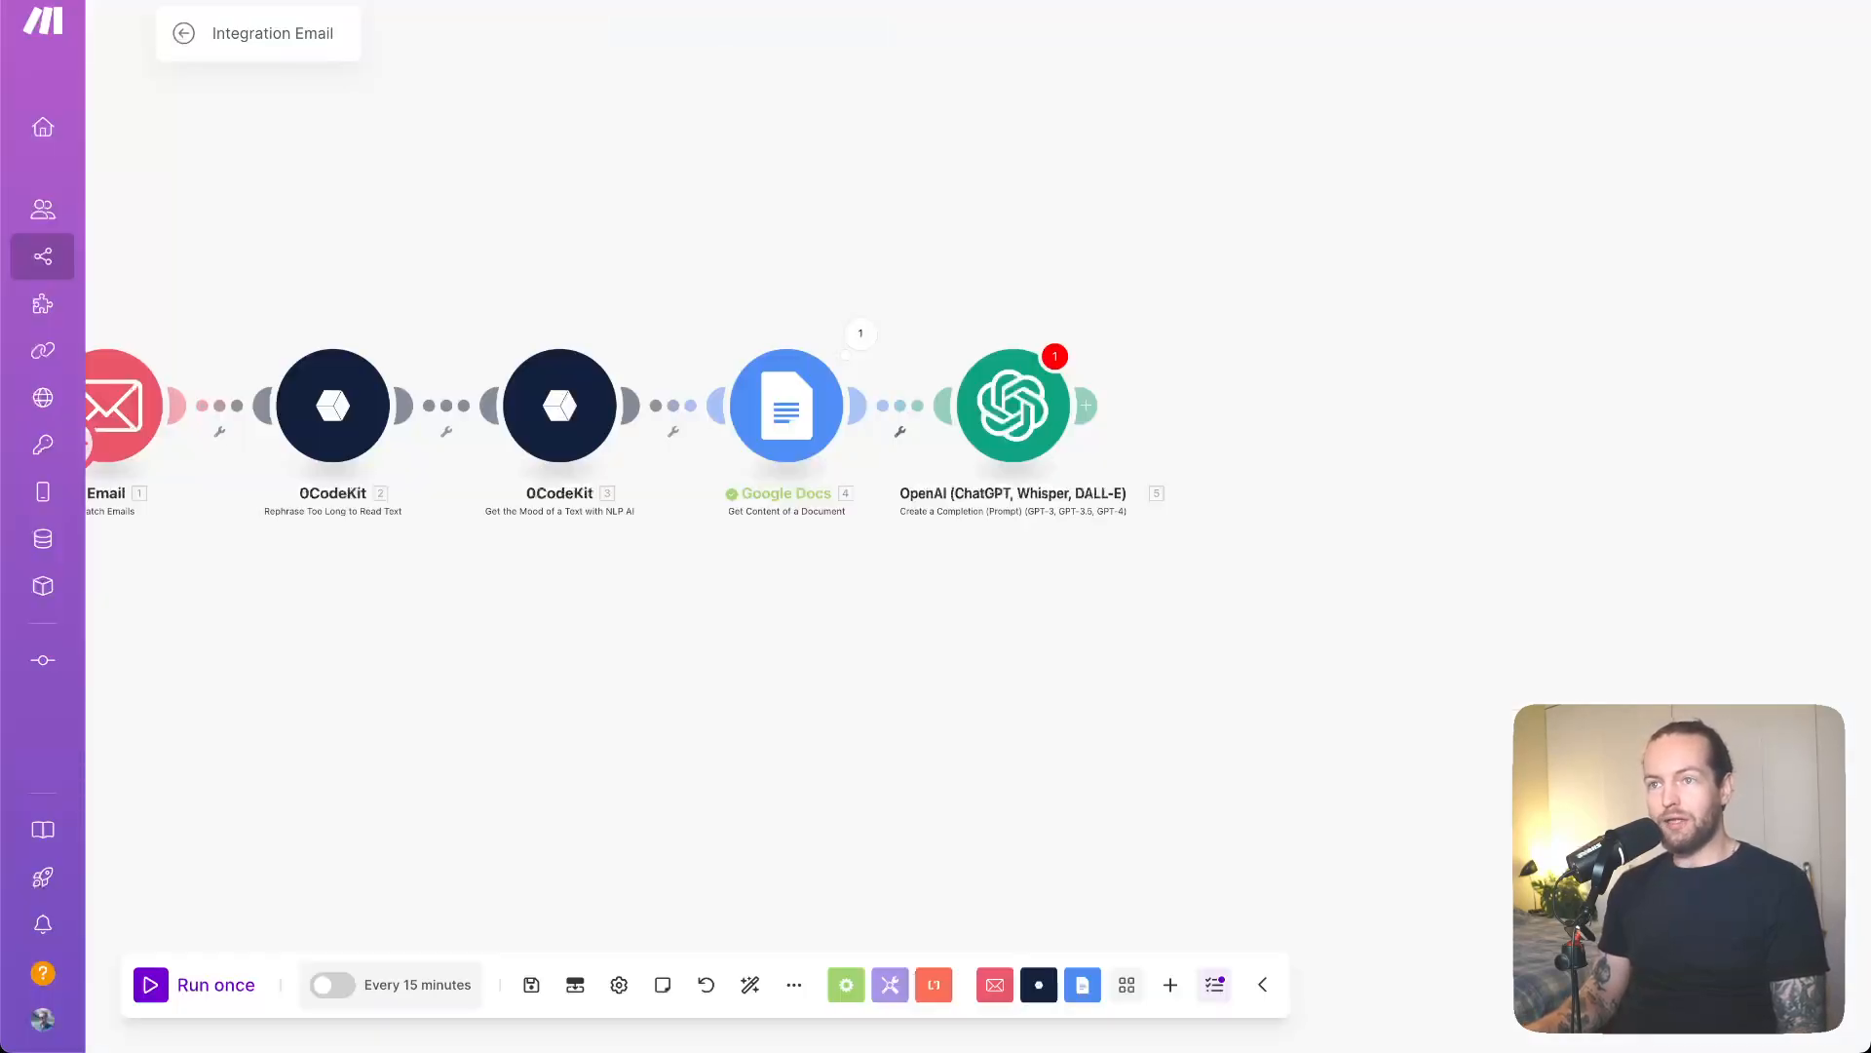
pyautogui.click(1086, 405)
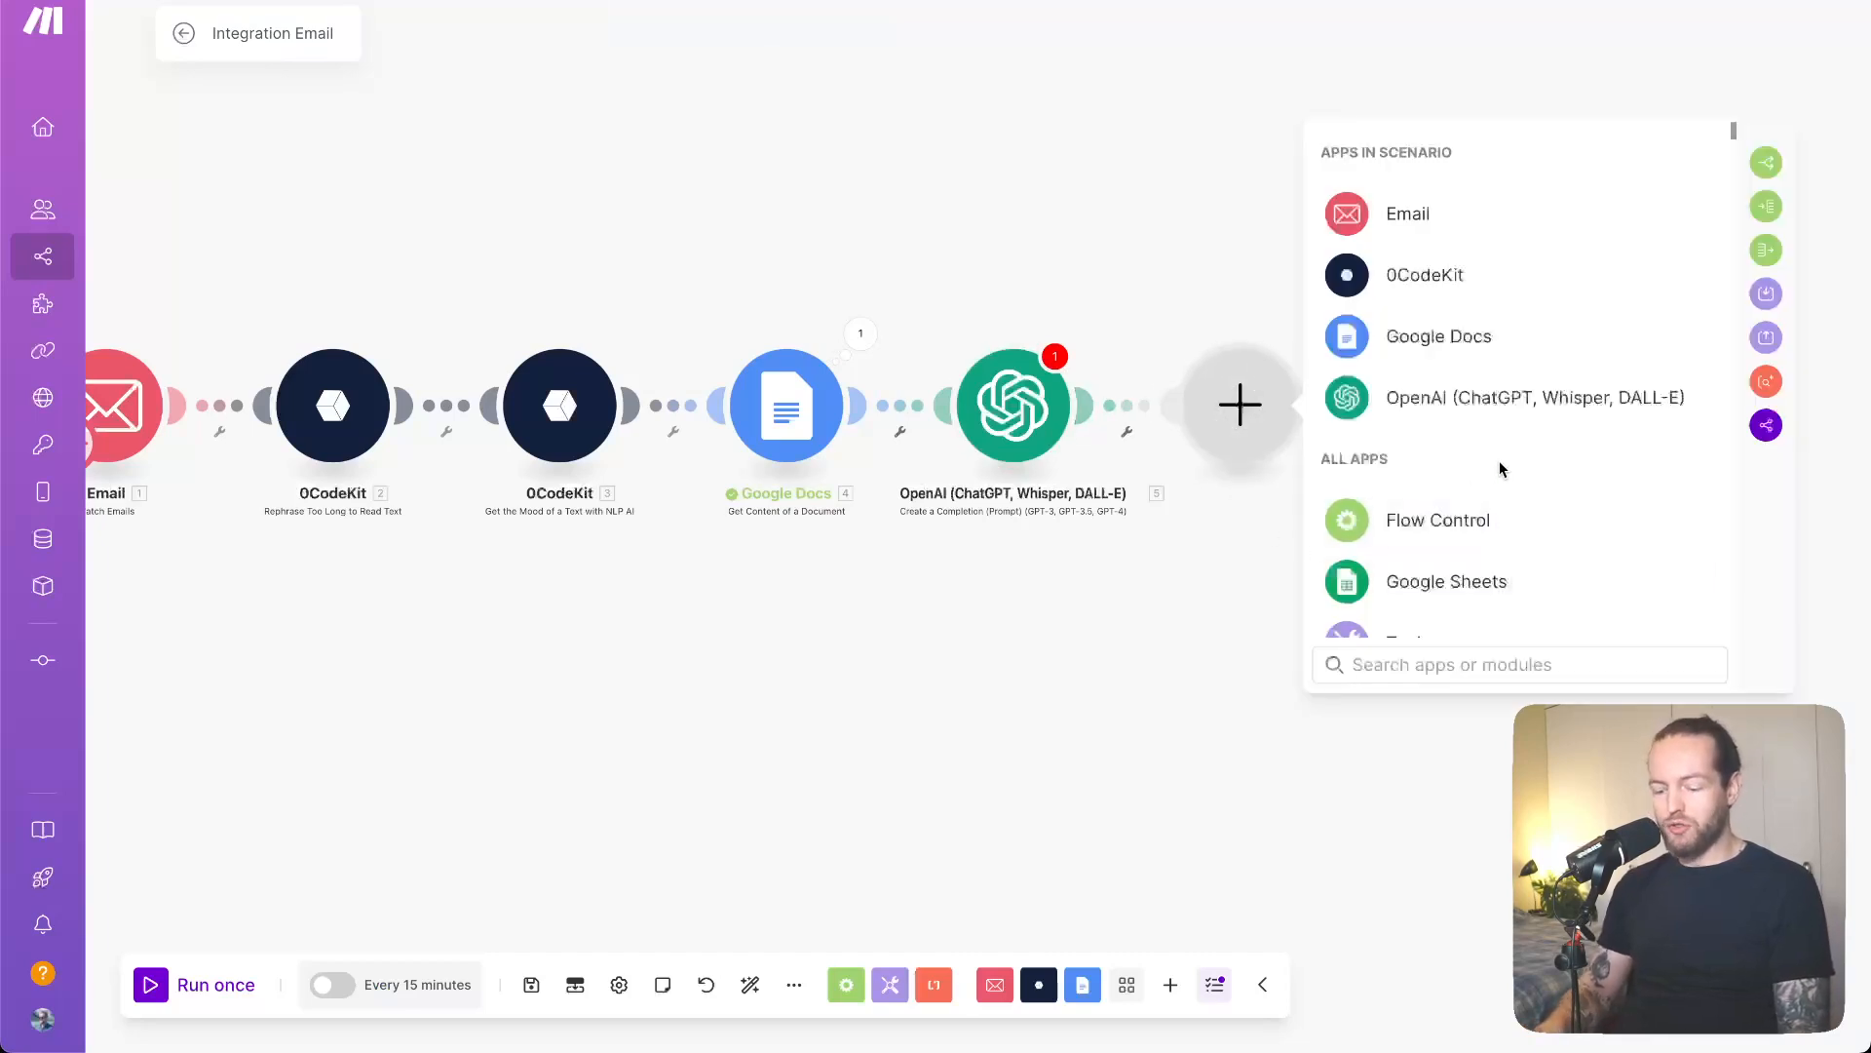
pyautogui.write('google')
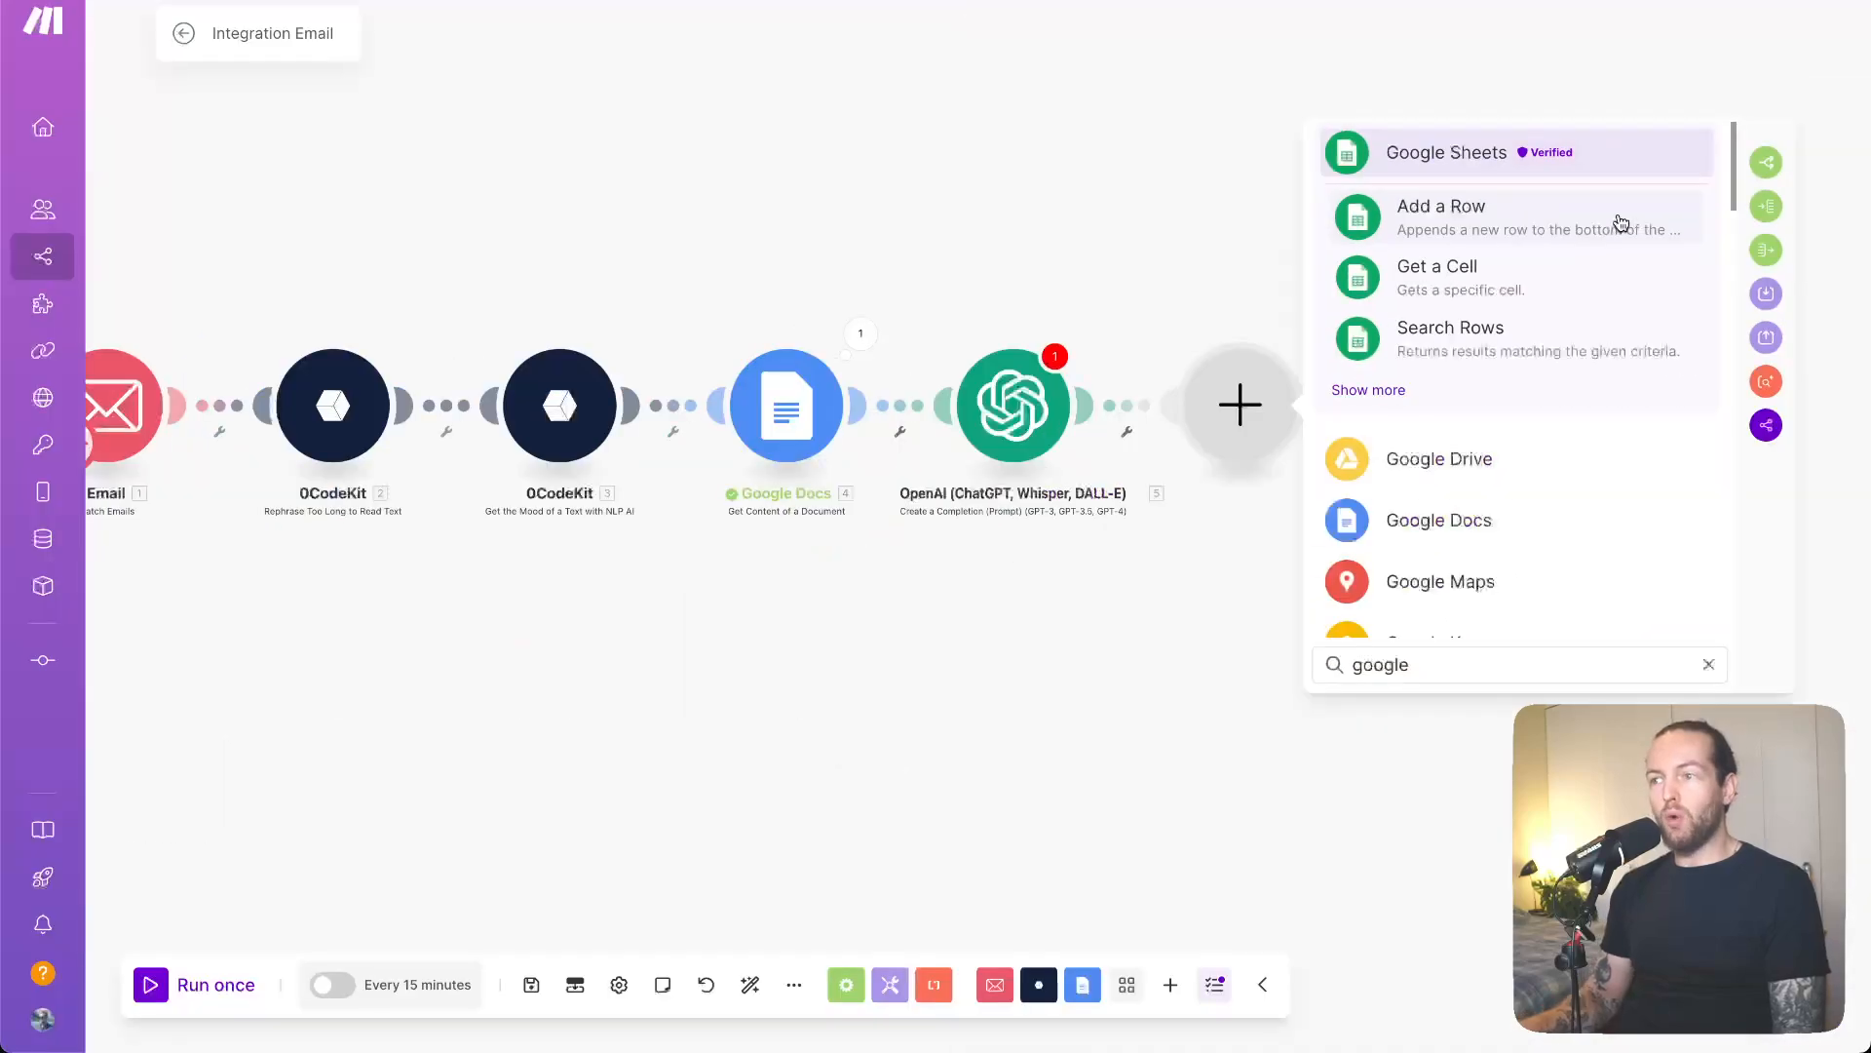
pyautogui.click(1621, 223)
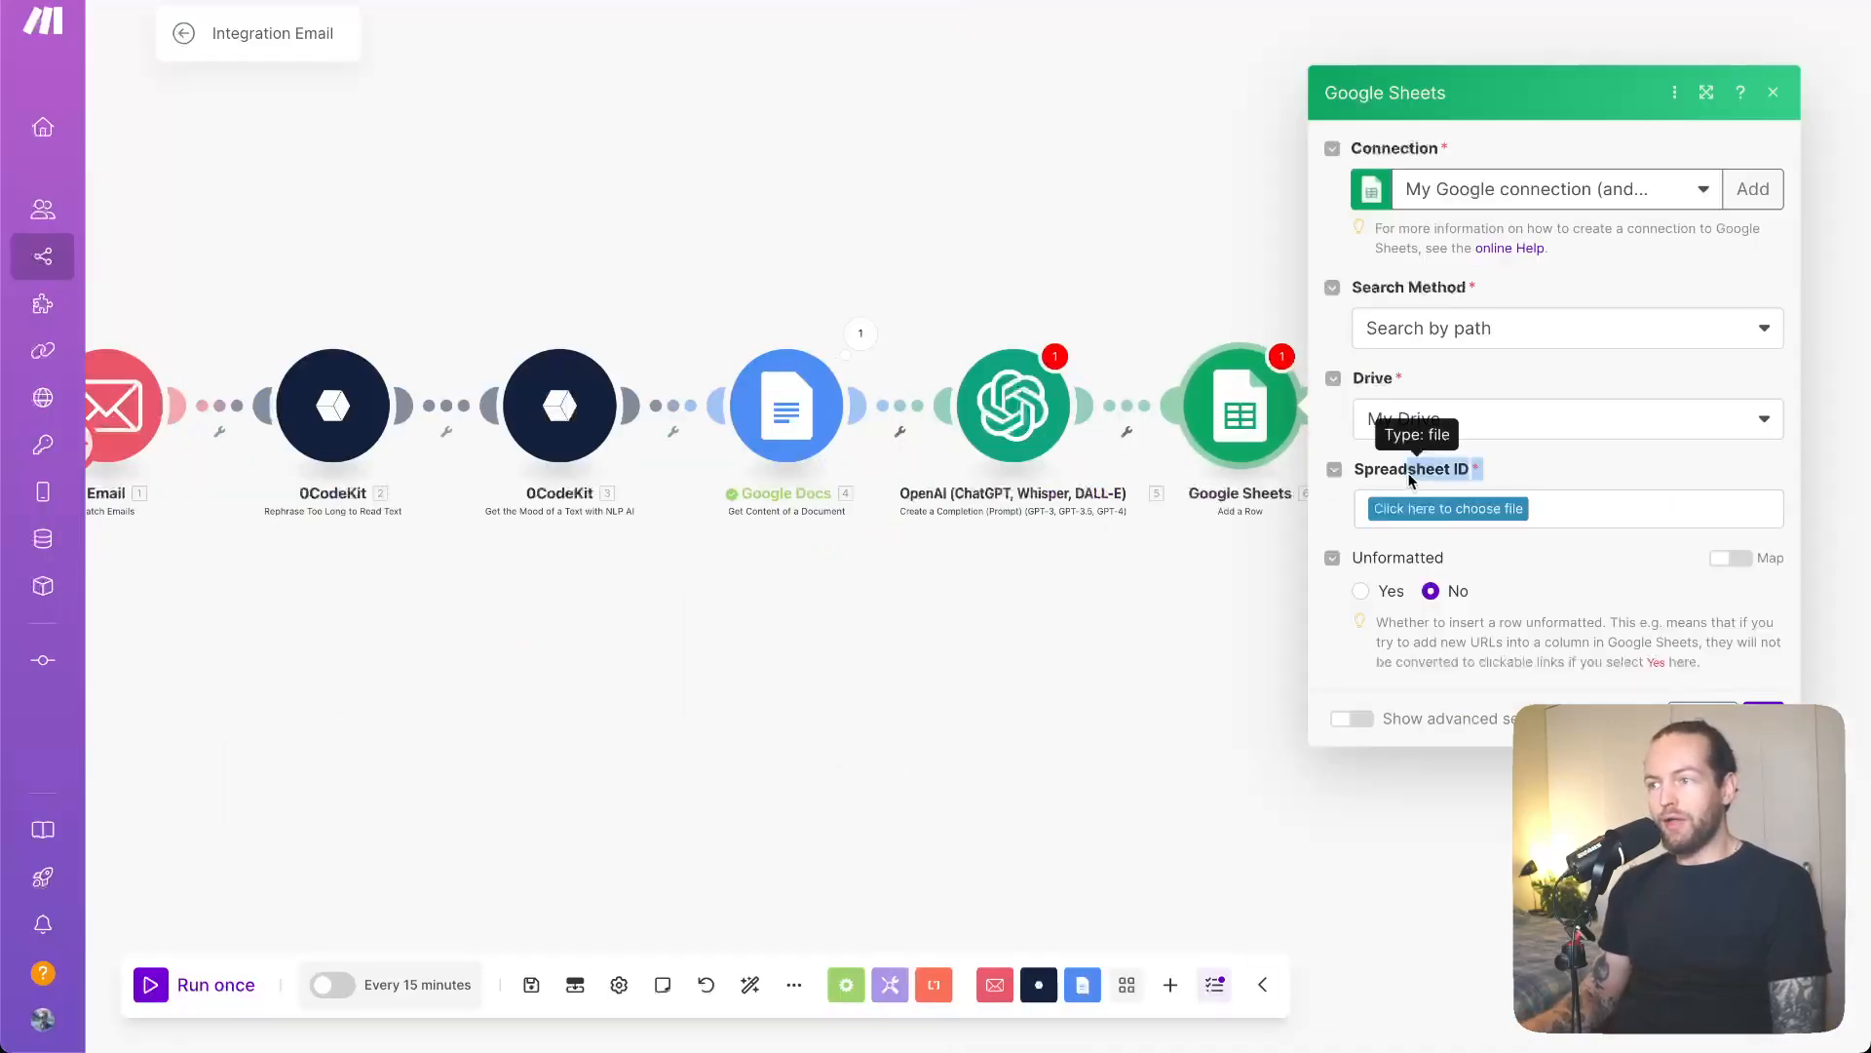
# - Keep the current Google connection and set the spreadsheet search method to Select from all
pyautogui.click(1622, 195)
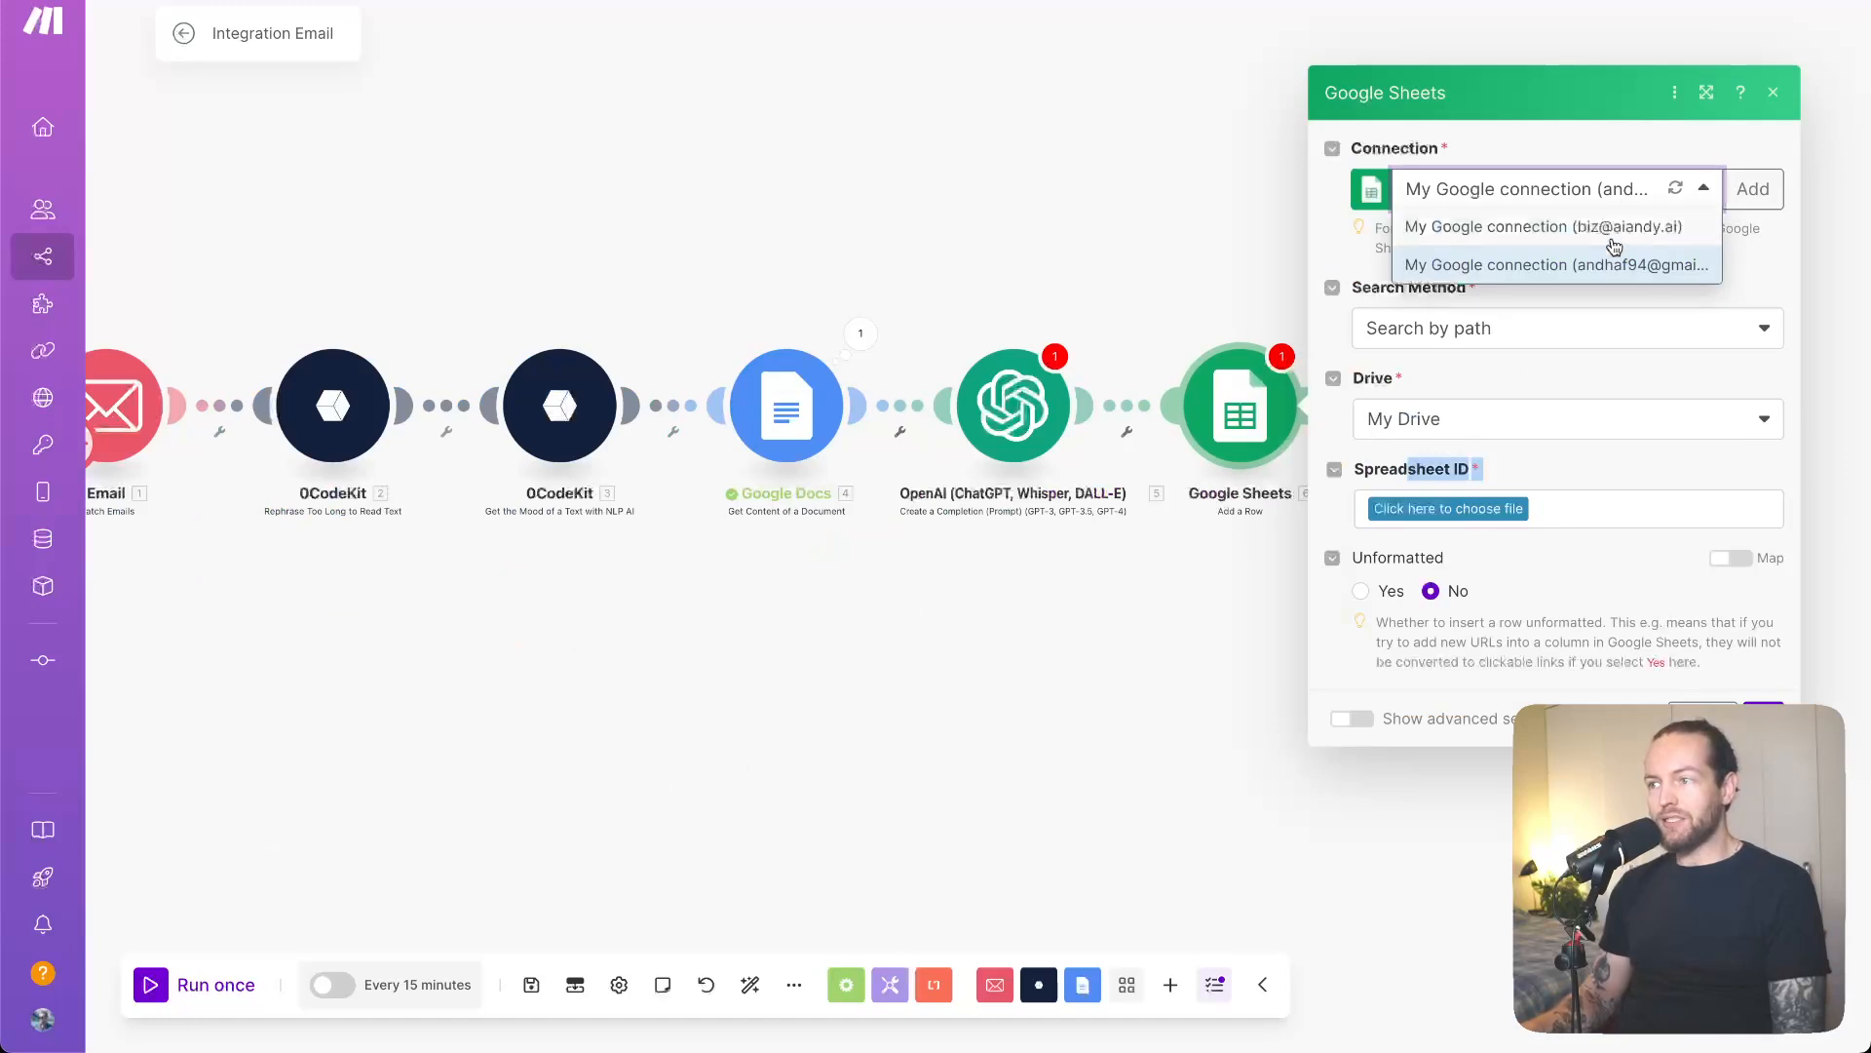
pyautogui.click(1597, 265)
pyautogui.click(1541, 330)
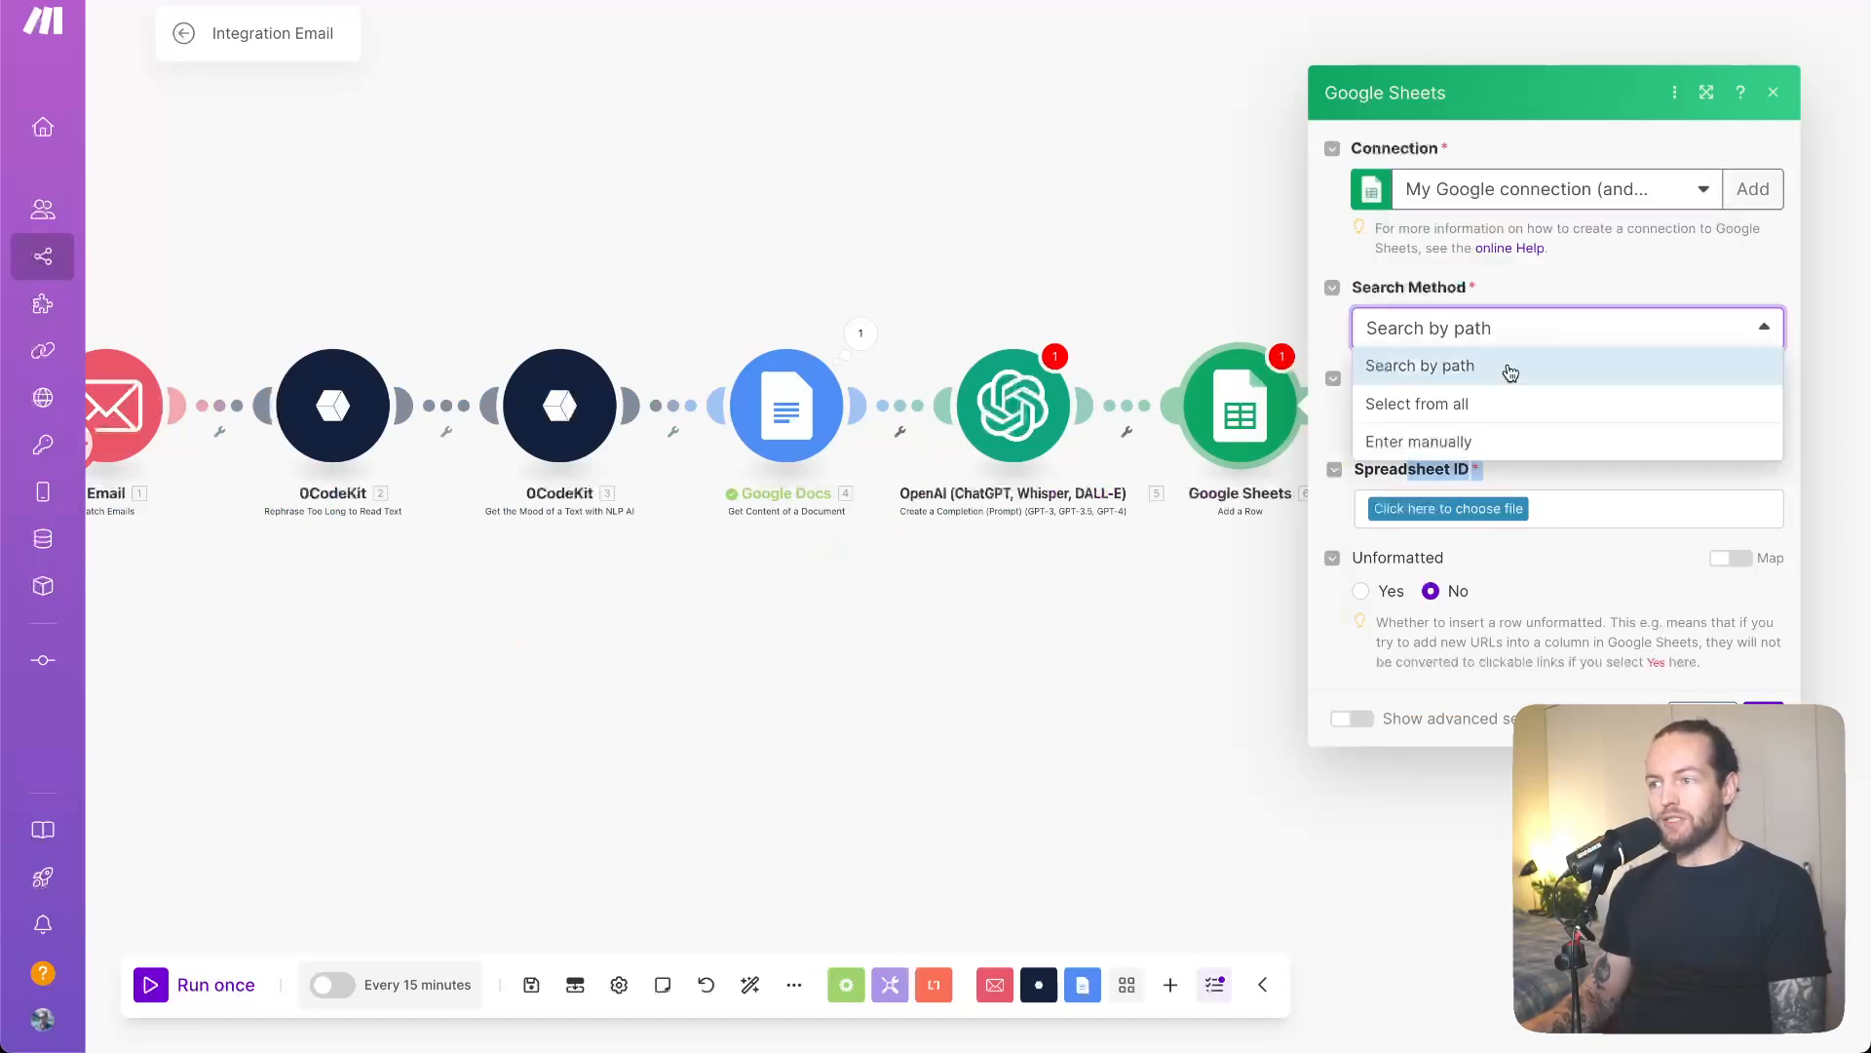
pyautogui.click(1455, 419)
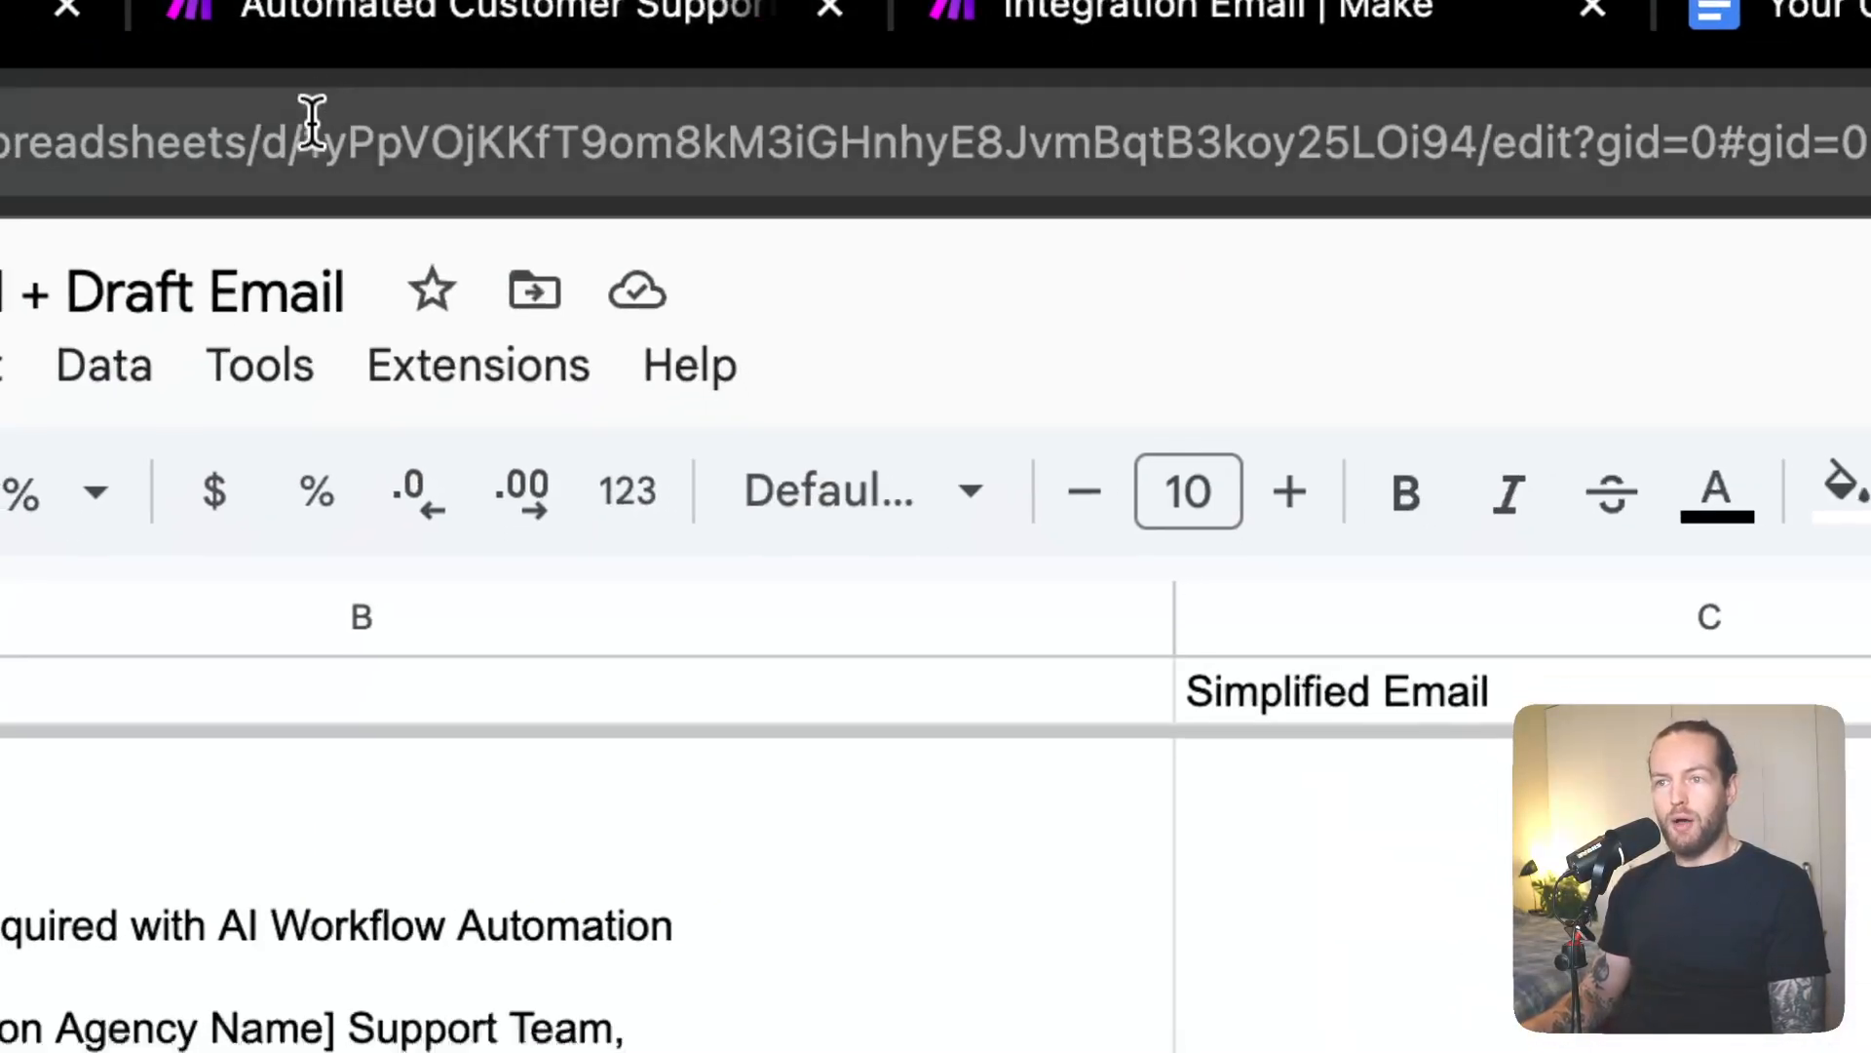
# - Paste the spreadsheet ID copied from the sheet's URL and choose Sheet1 as the target sheet
pyautogui.moveTo(312, 127); pyautogui.dragTo(1467, 131)
pyautogui.hotkey('ctrl', 'c')
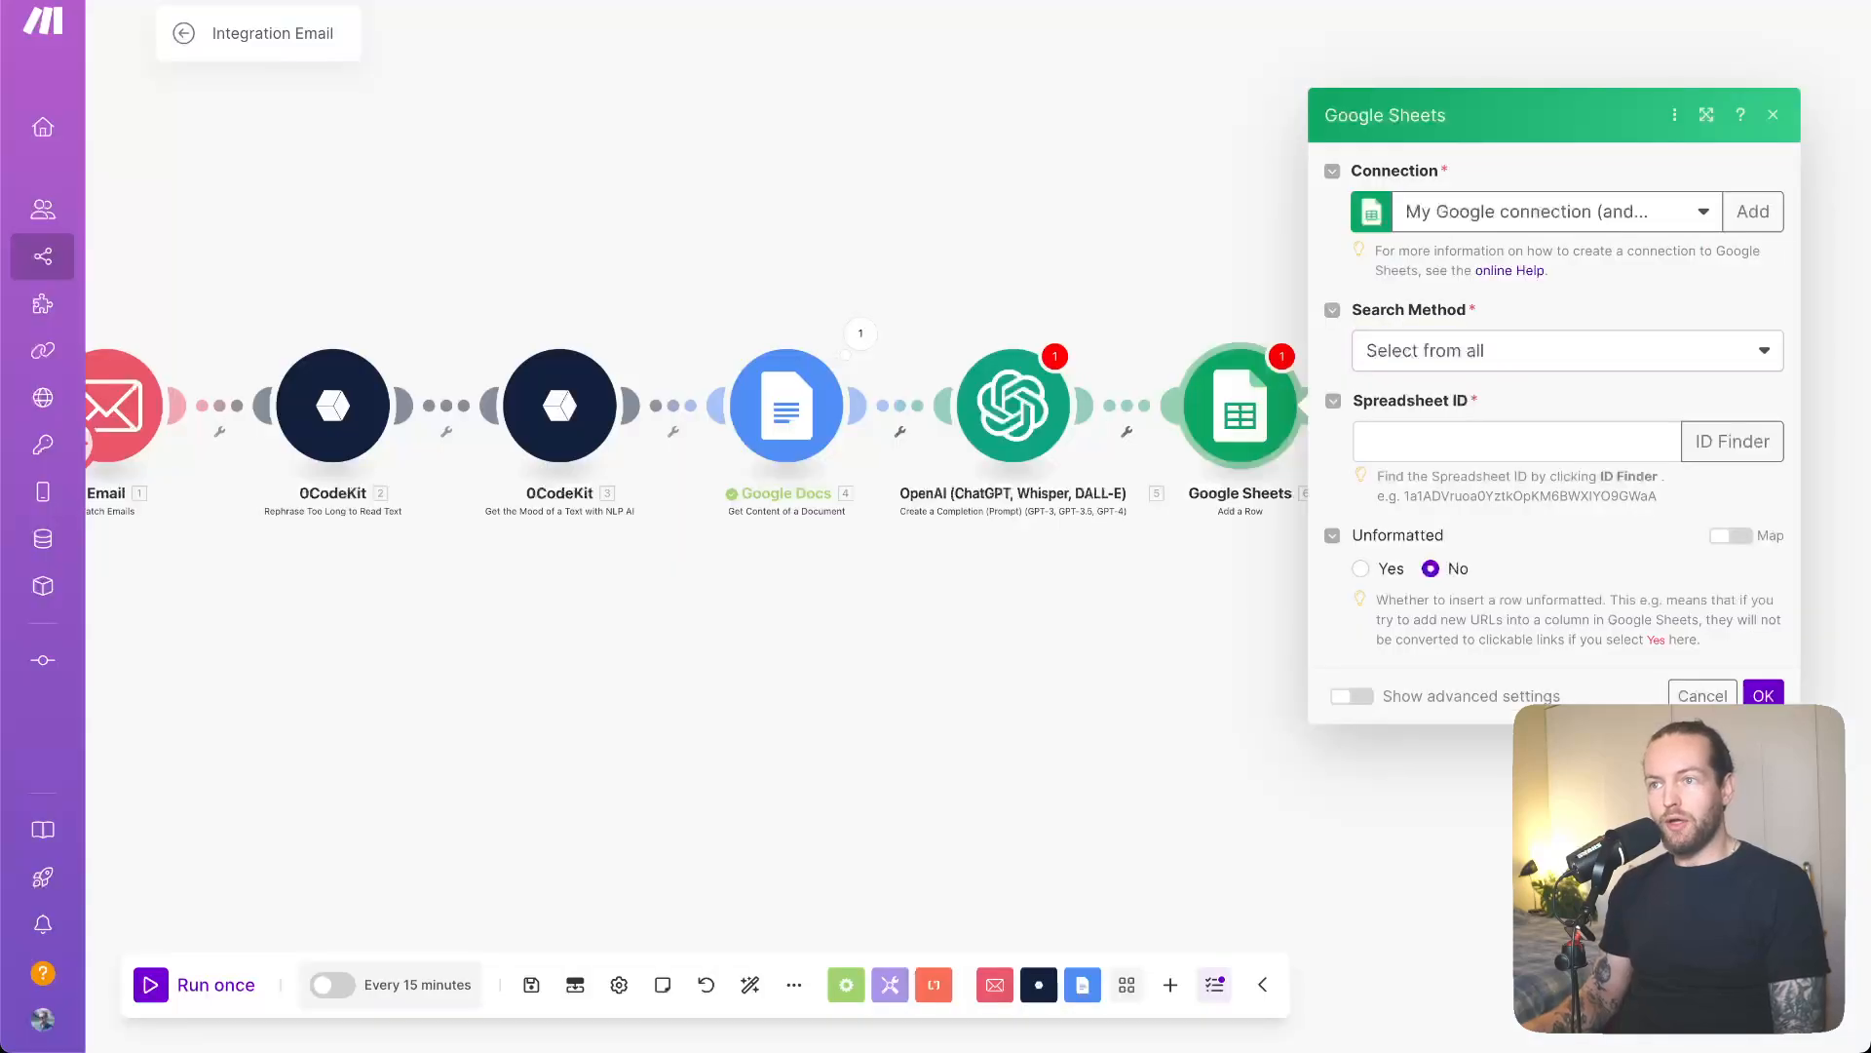
pyautogui.click(1505, 442)
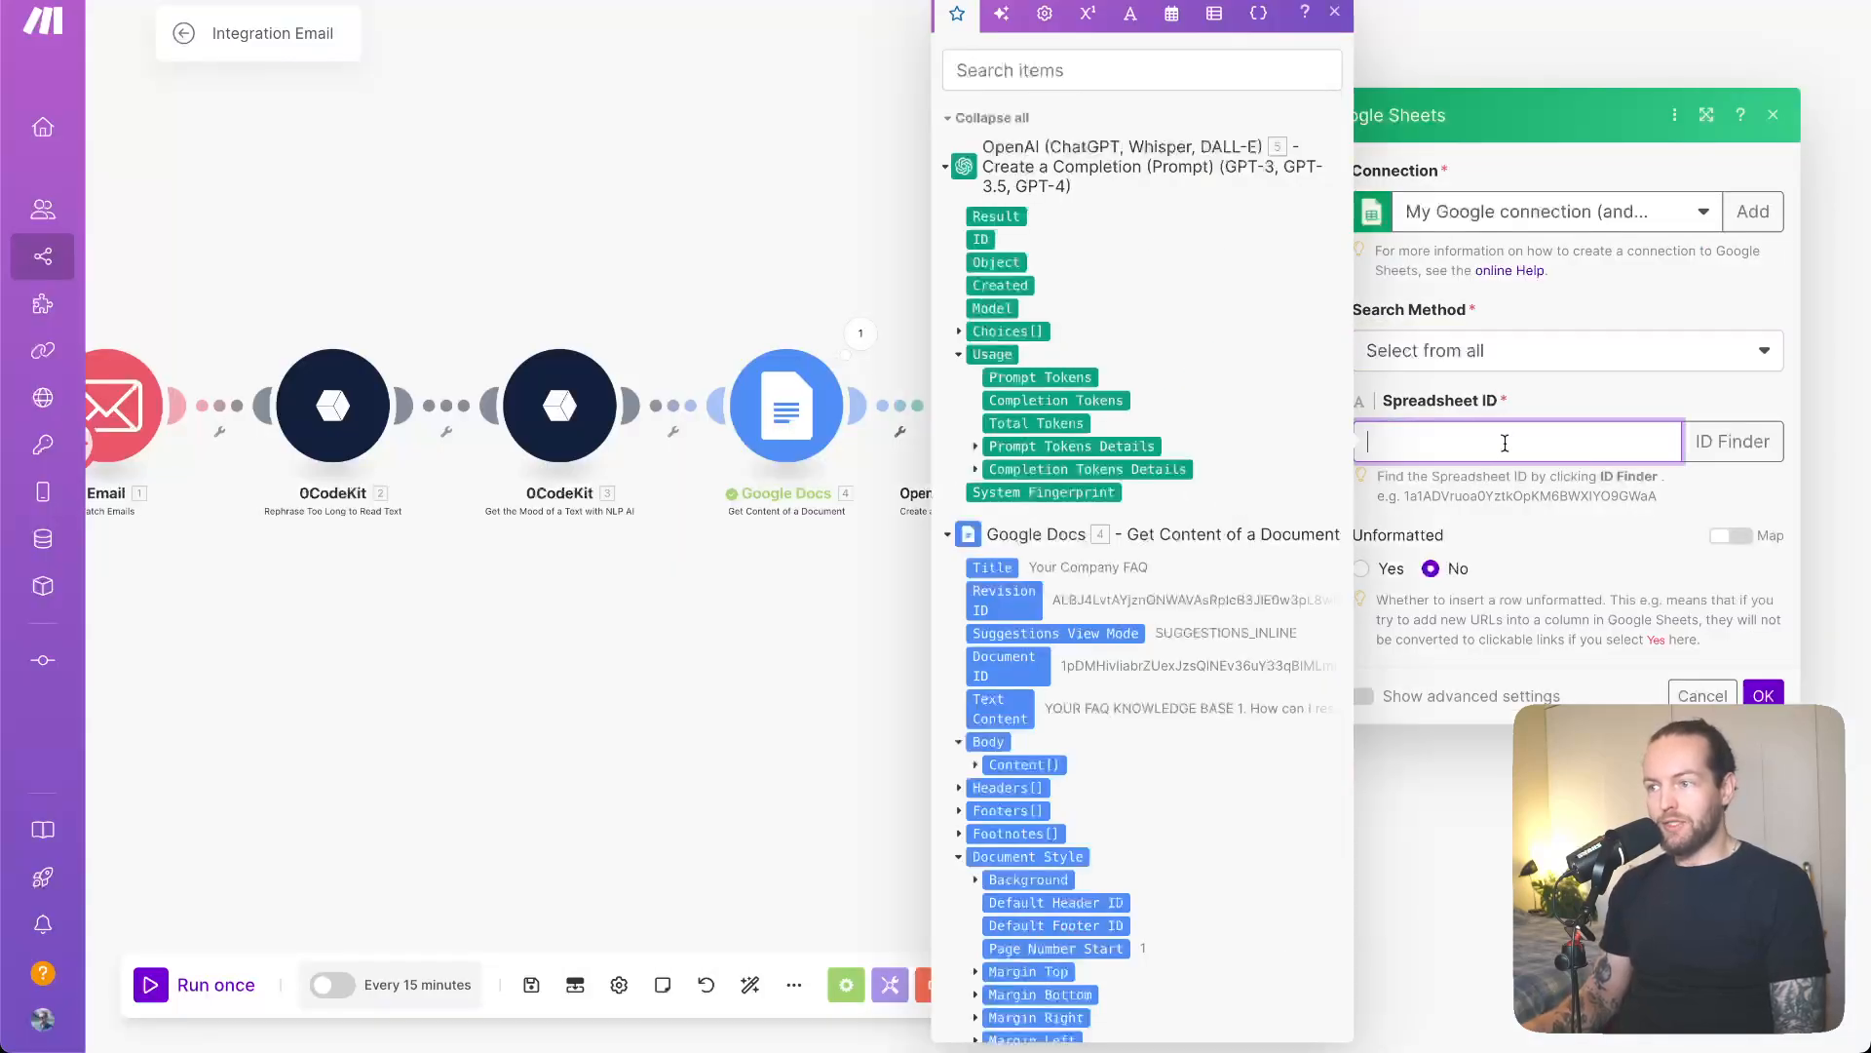
pyautogui.hotkey('ctrl', 'v')
pyautogui.click(1691, 519)
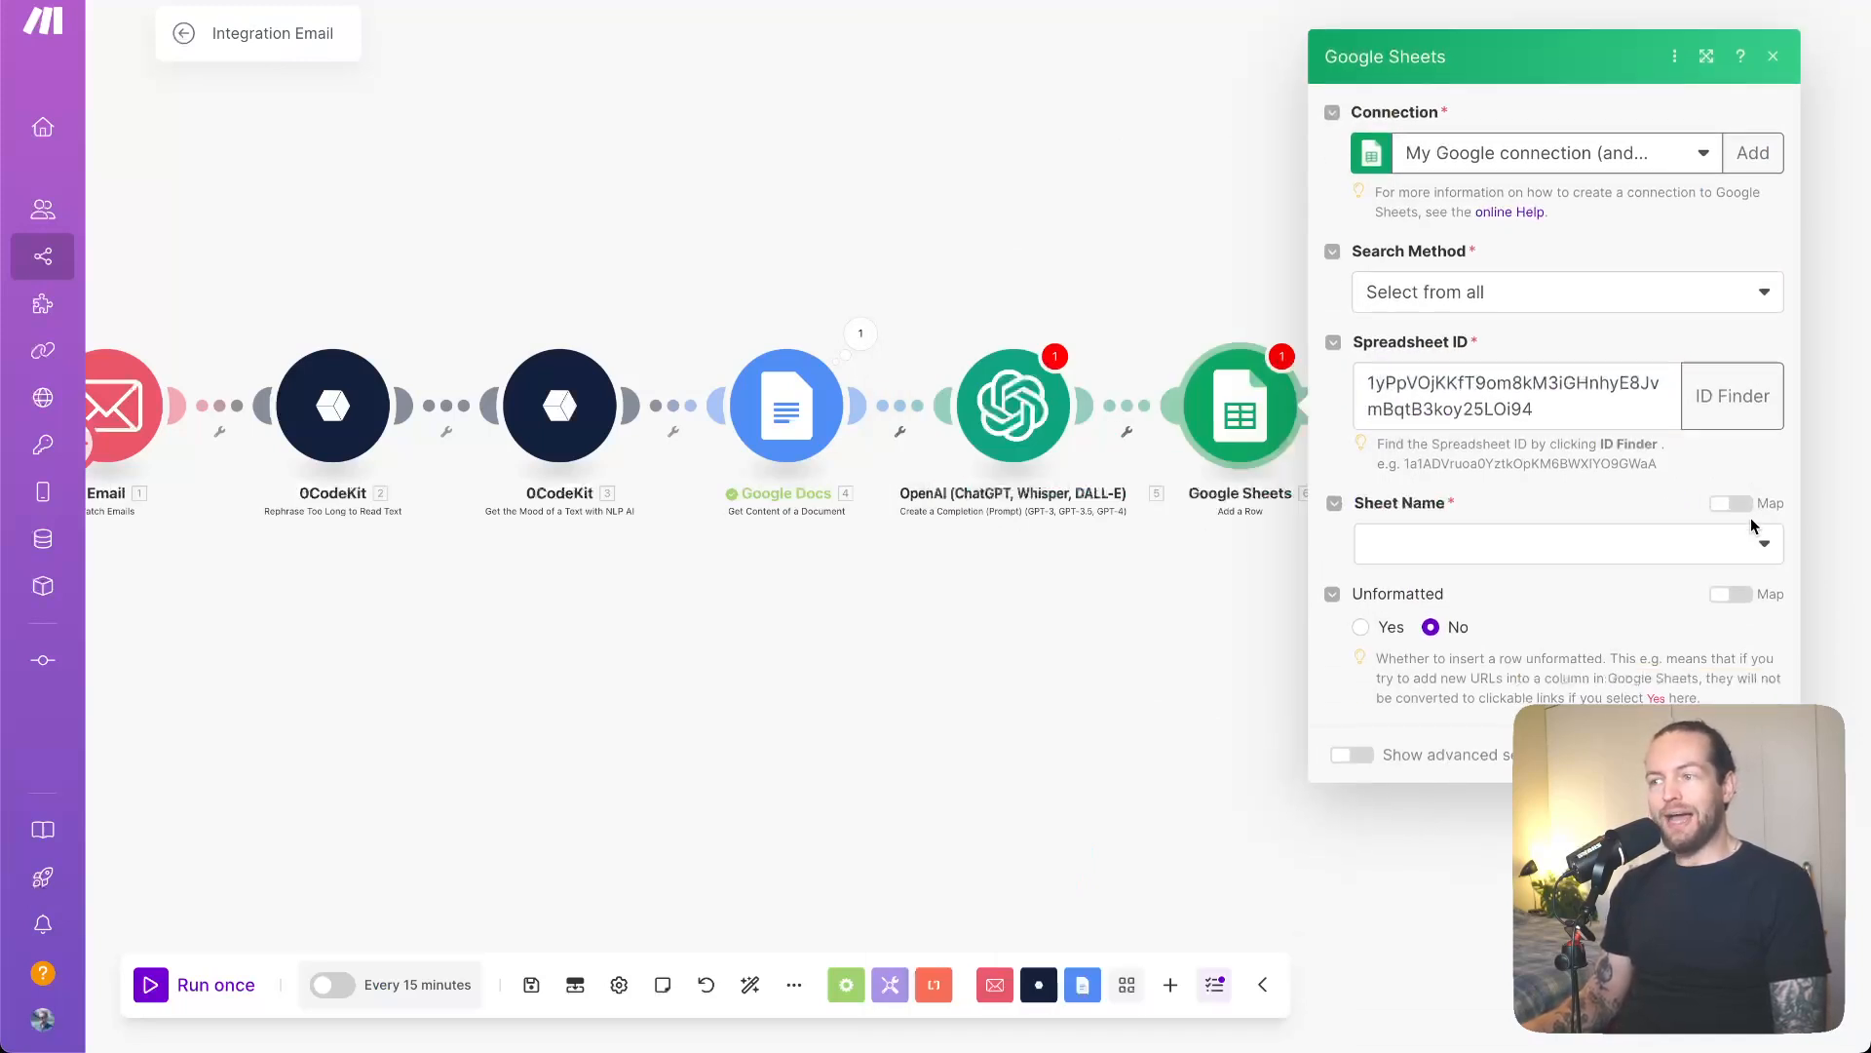
pyautogui.click(1751, 539)
pyautogui.click(1509, 589)
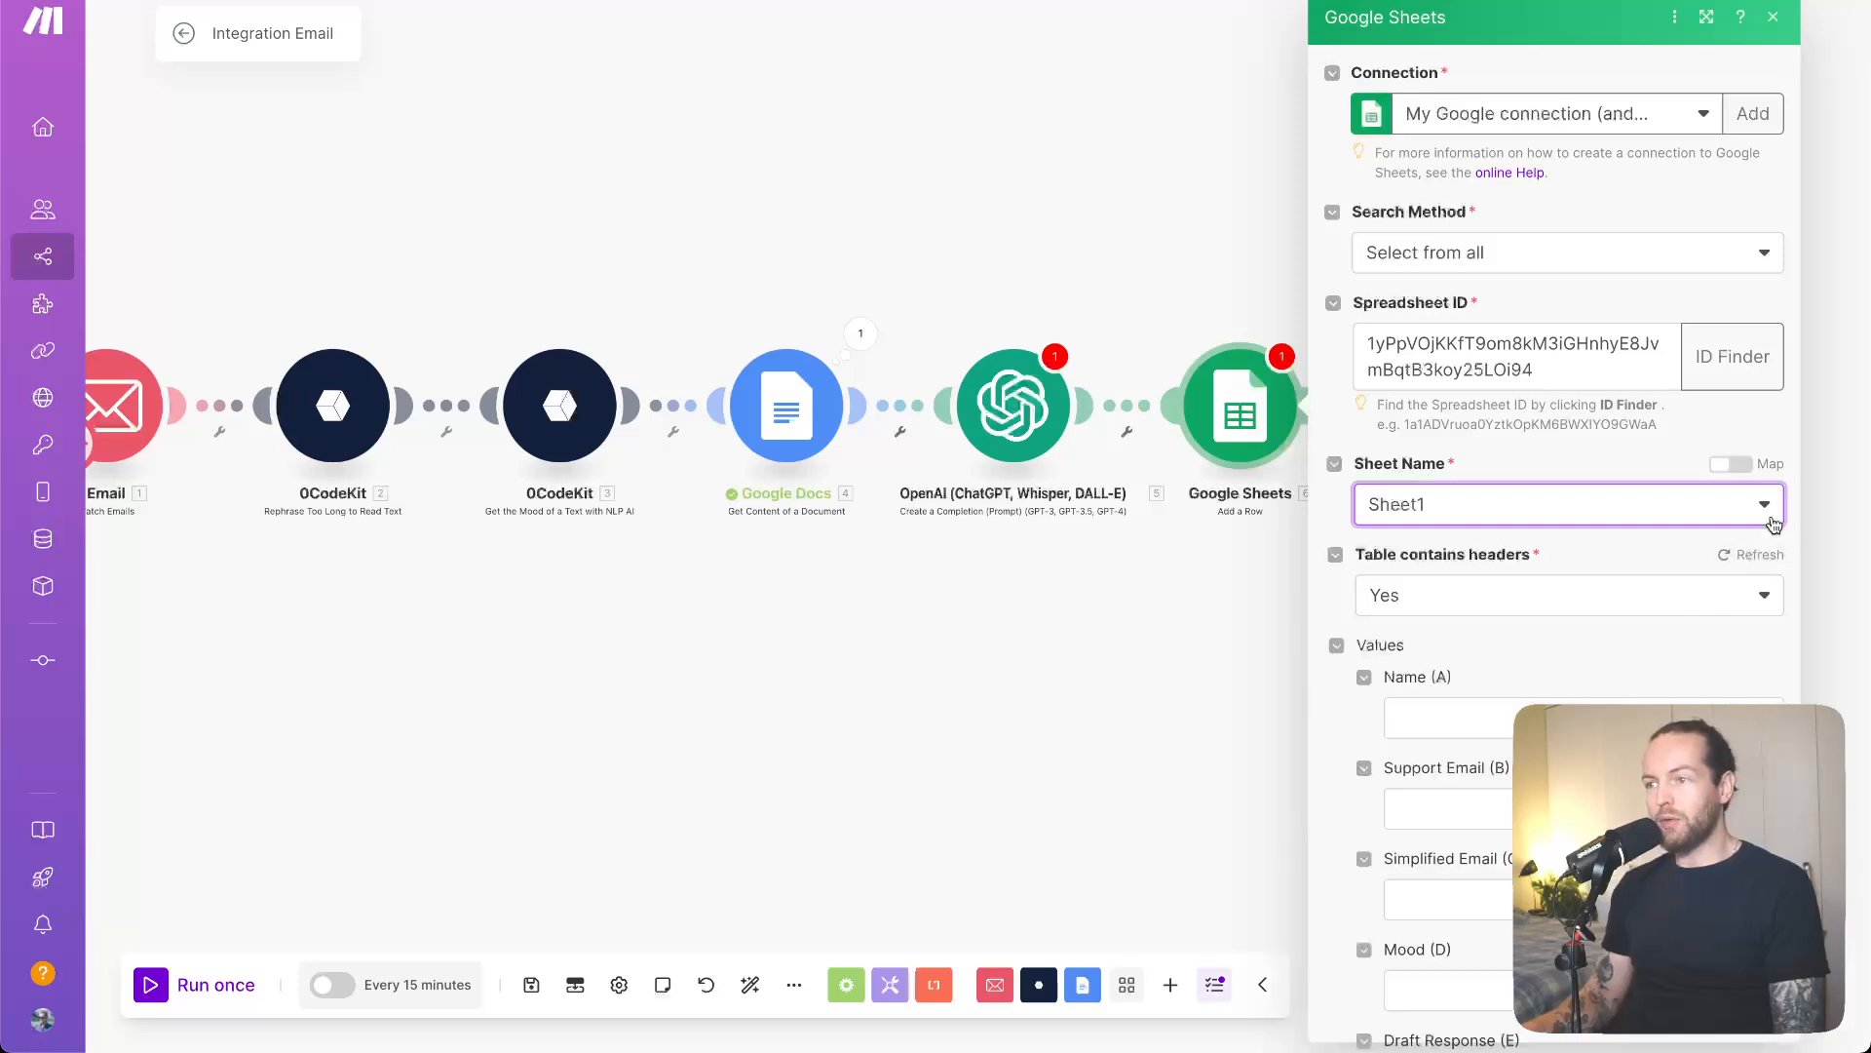
pyautogui.scroll(-4, 1772, 532)
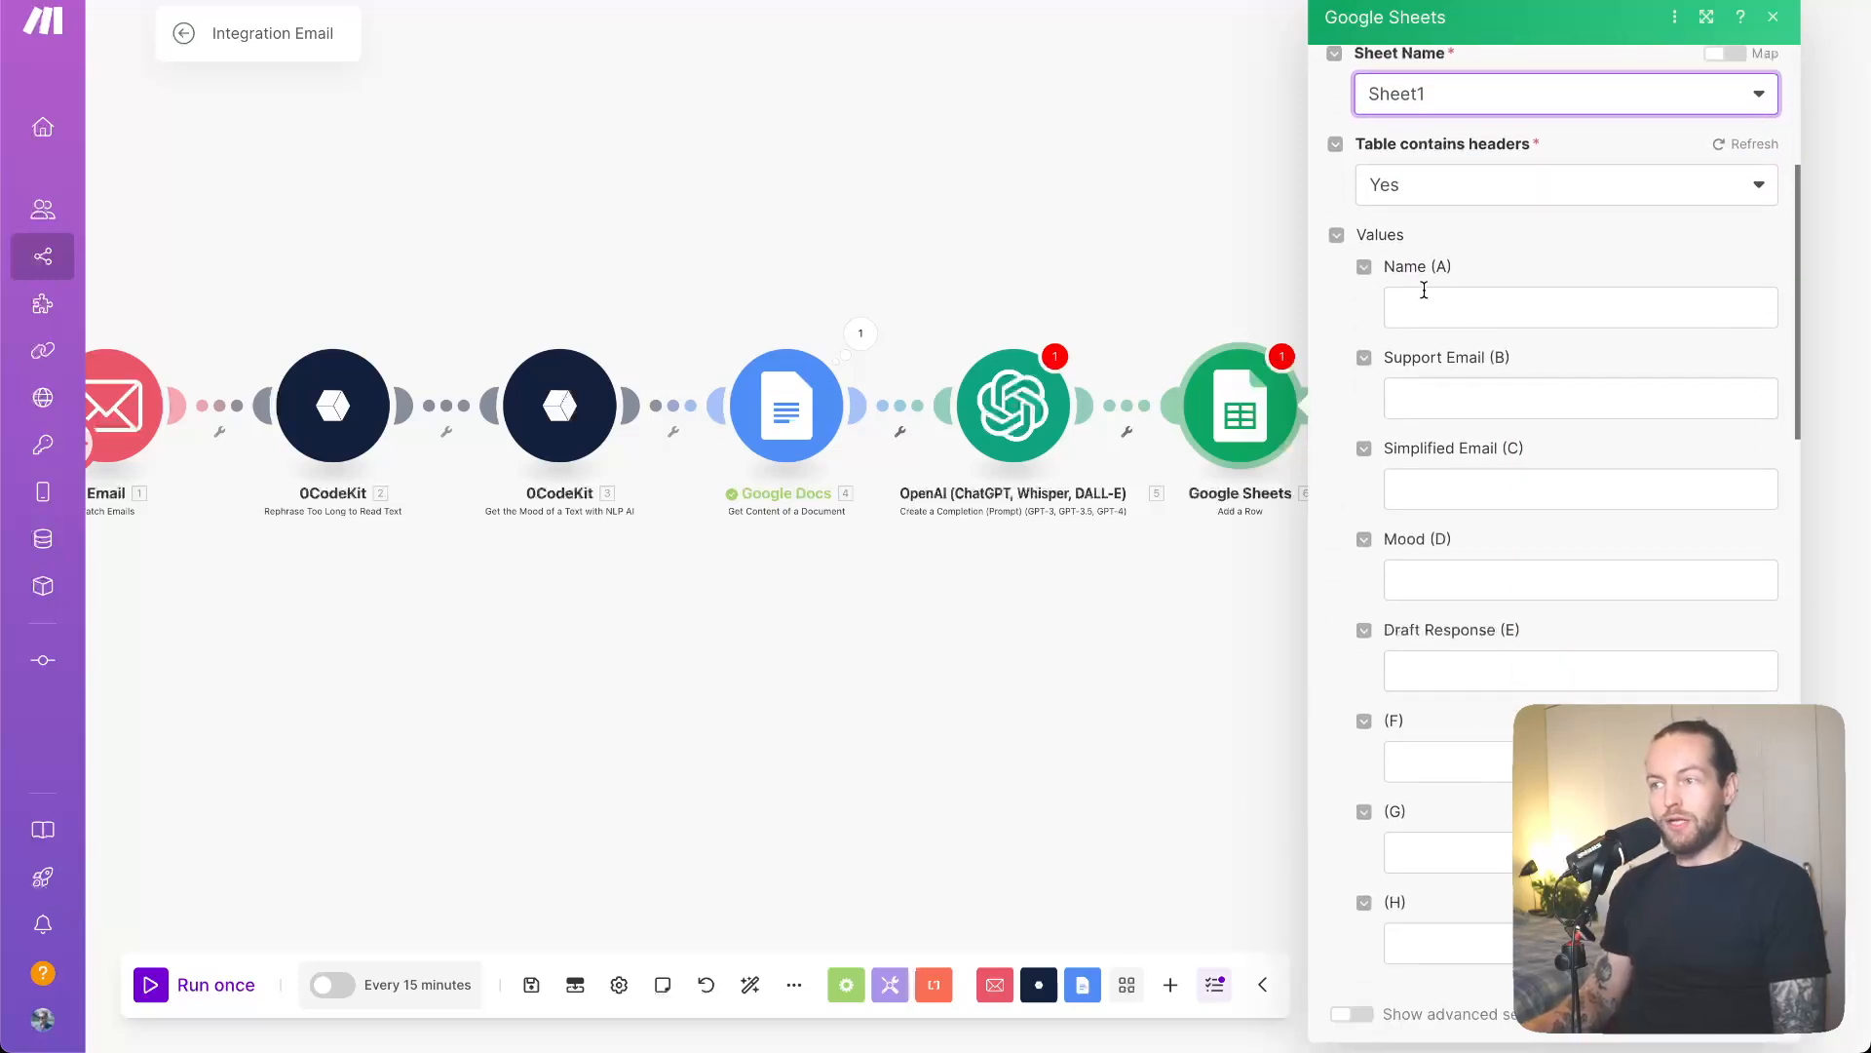
# - Map the email's sender name into the Name (A) column
pyautogui.click(1443, 296)
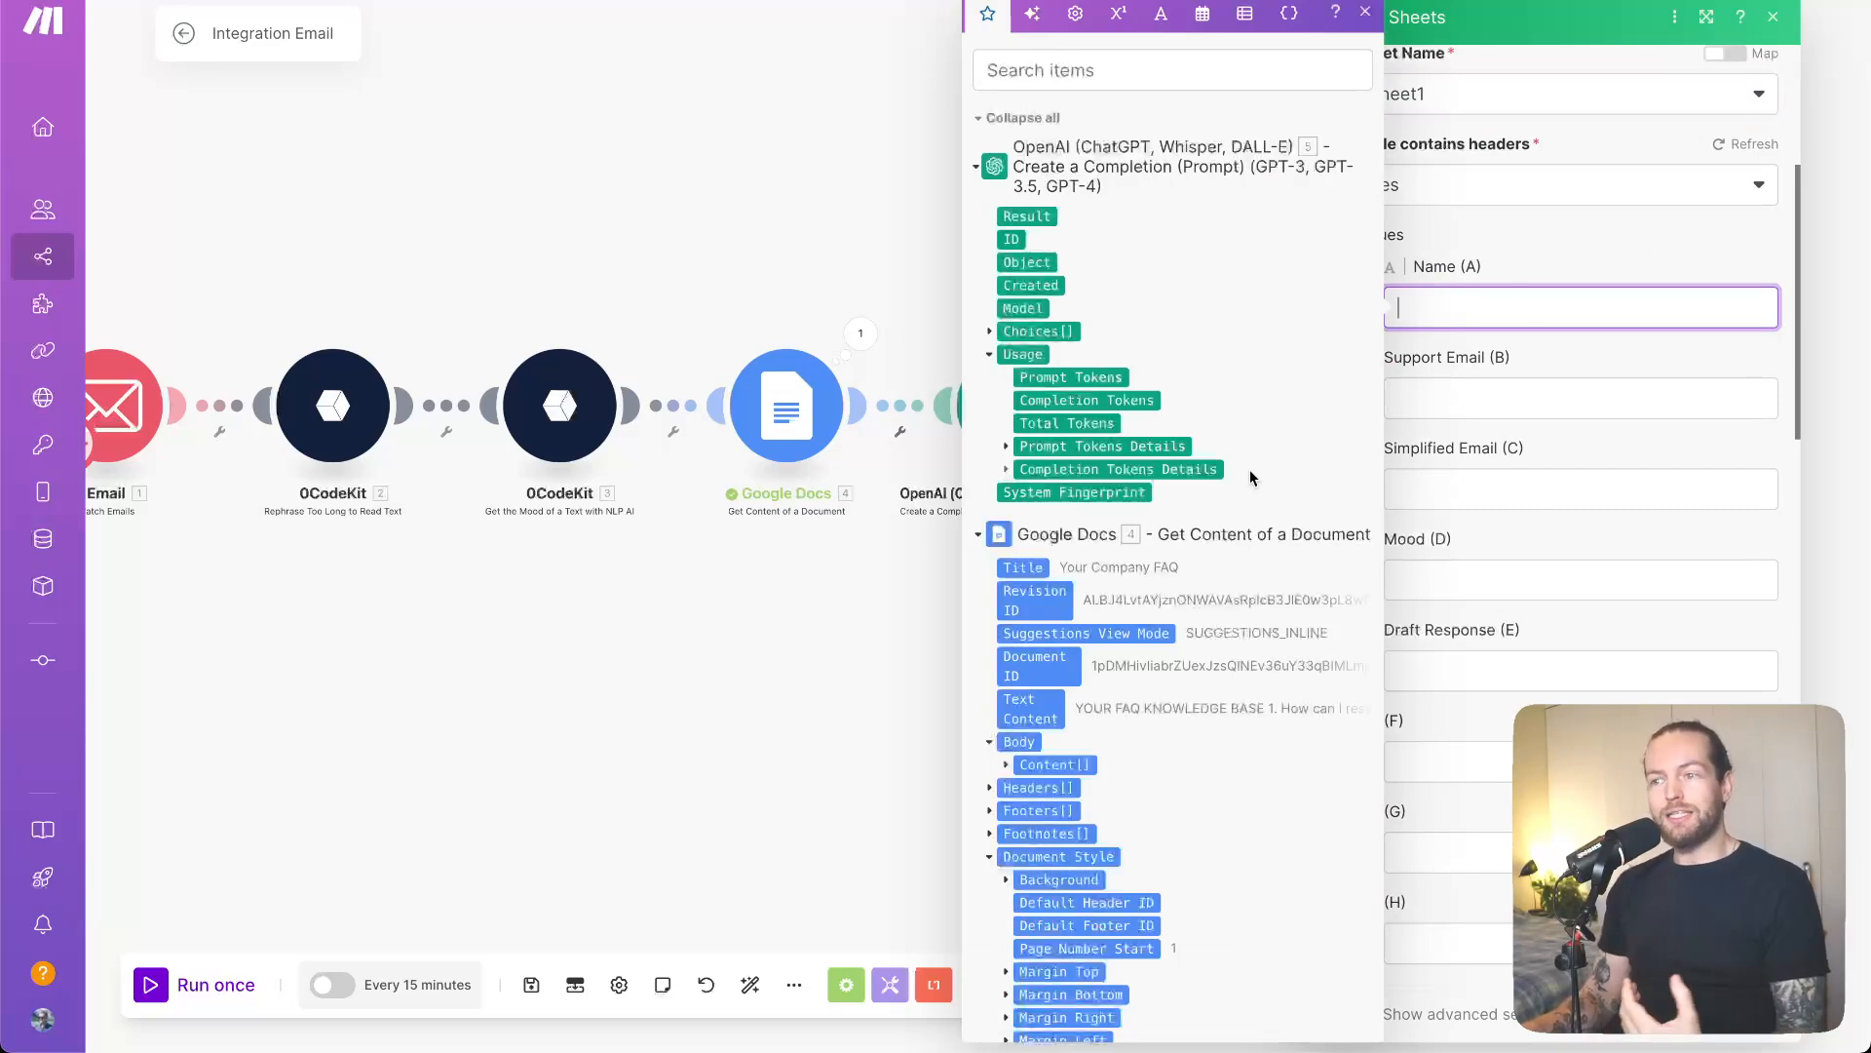
pyautogui.scroll(-2, 1252, 476)
pyautogui.scroll(-10, 1251, 476)
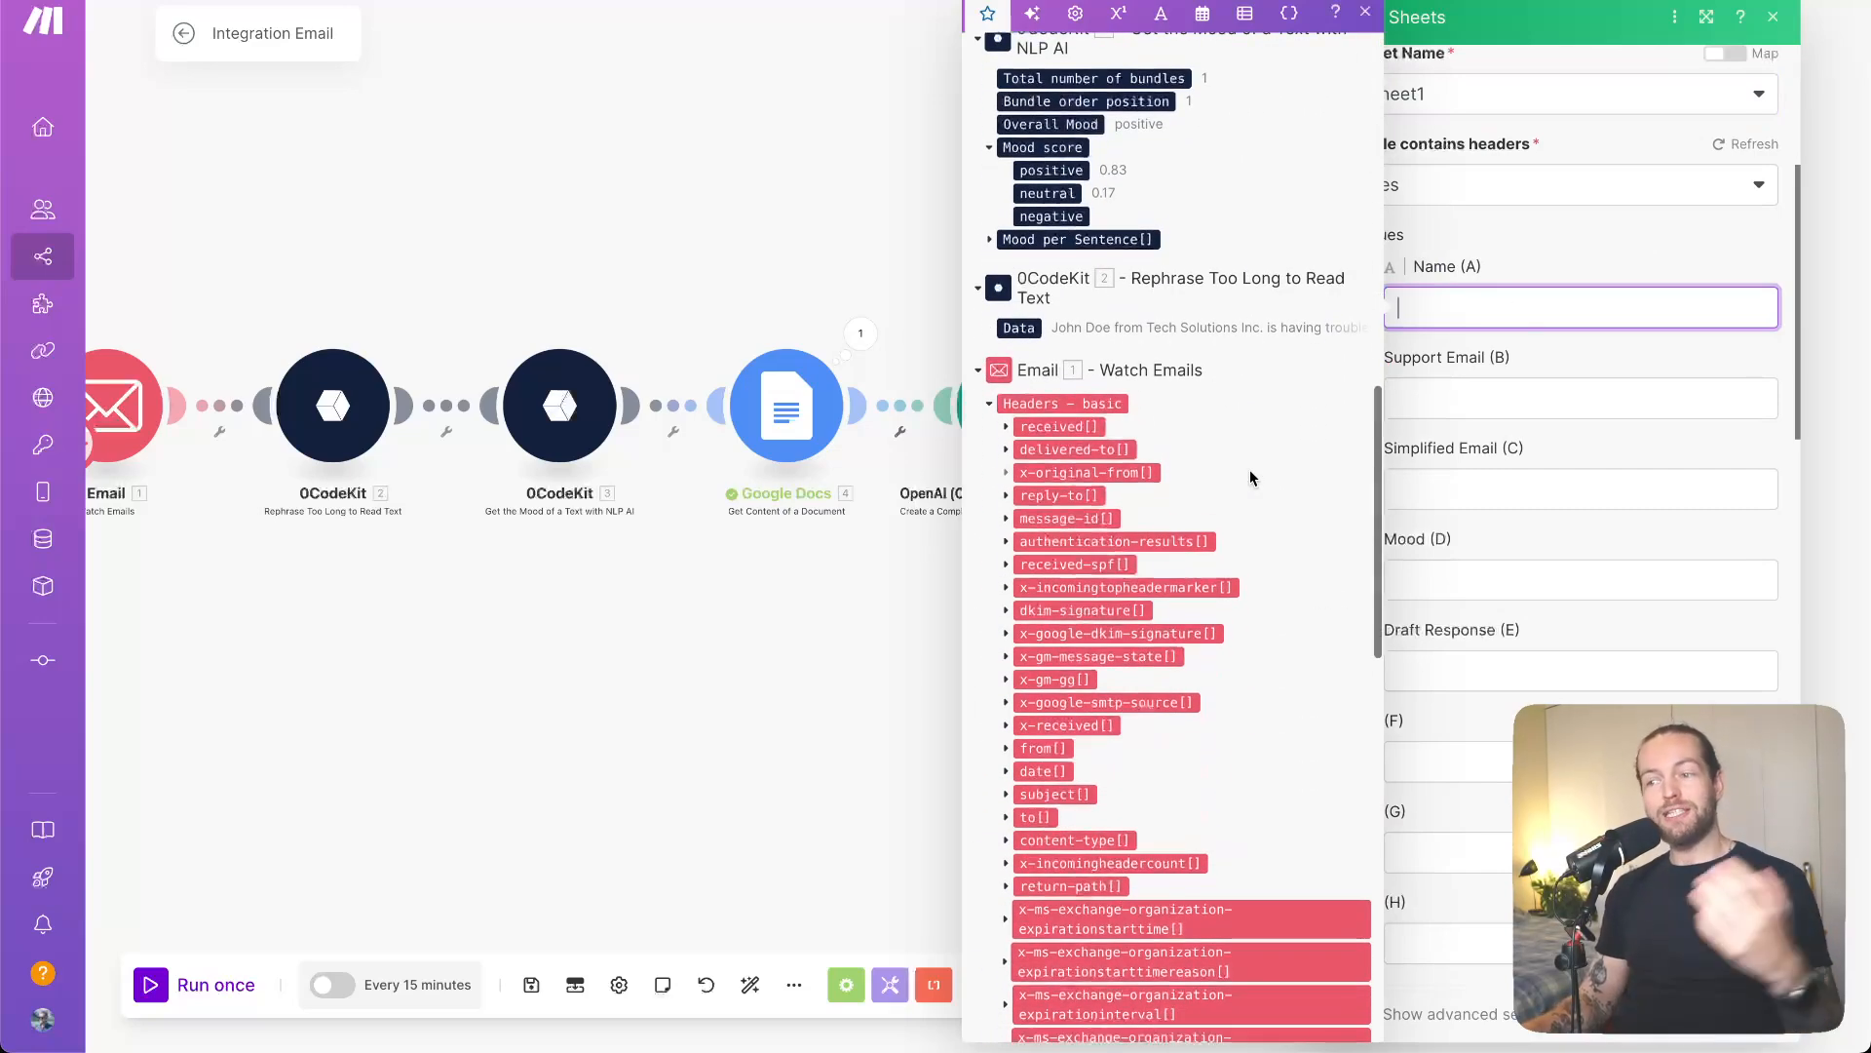
pyautogui.scroll(-2, 1251, 478)
pyautogui.scroll(-15, 1252, 476)
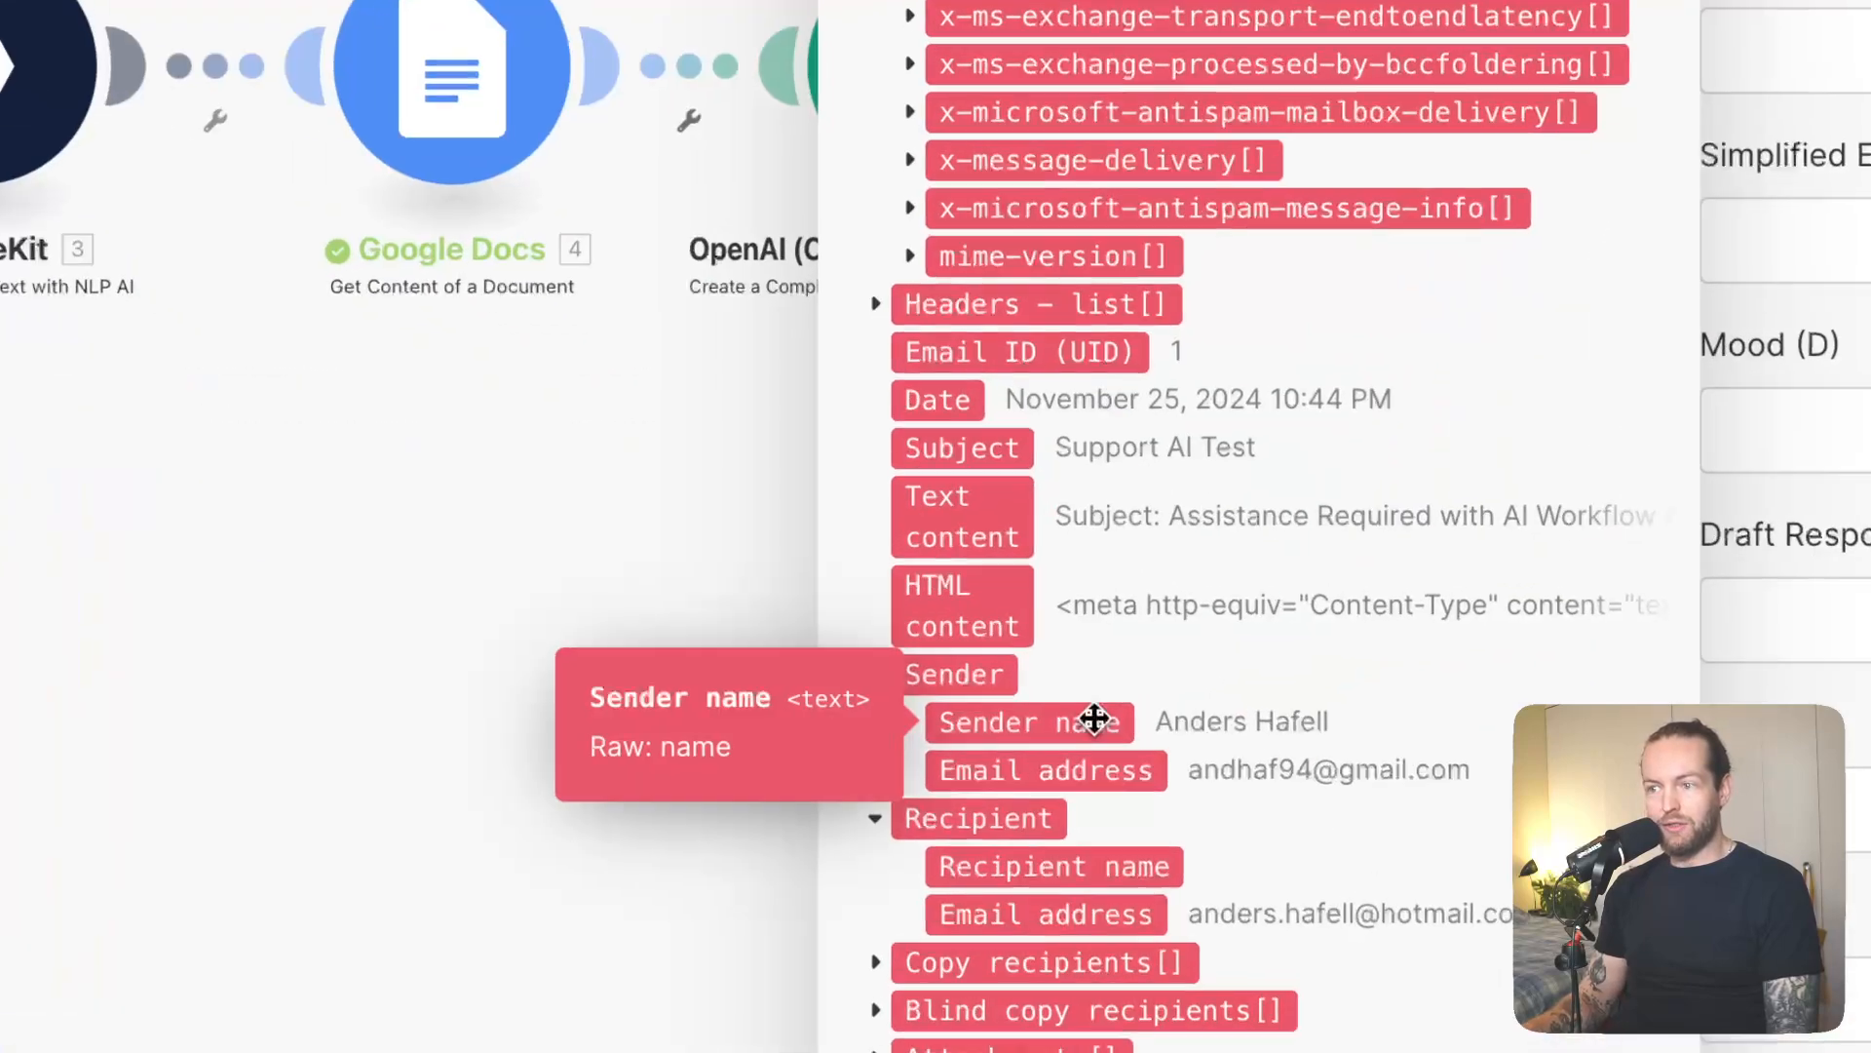
pyautogui.click(1094, 719)
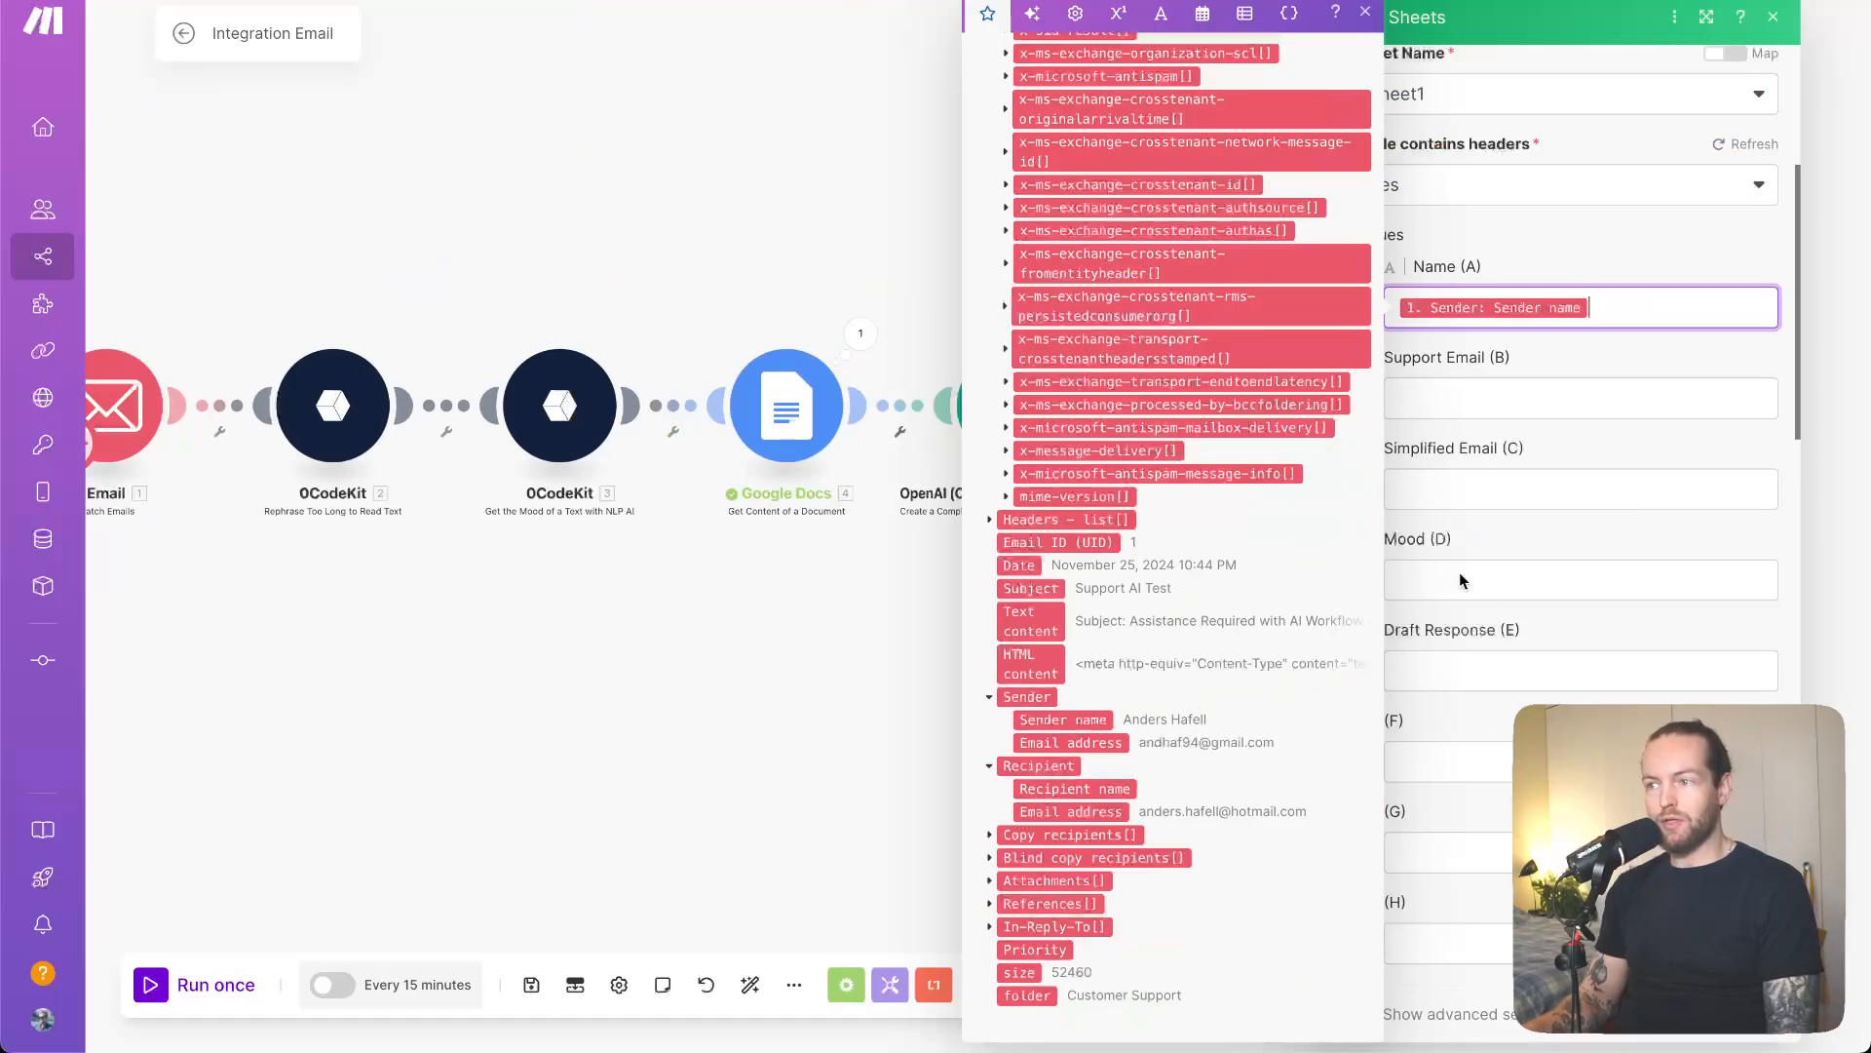
# - Map the email Text content to Support Email (B) and 0CodeKit Data to Simplified Email (C)
pyautogui.click(1623, 399)
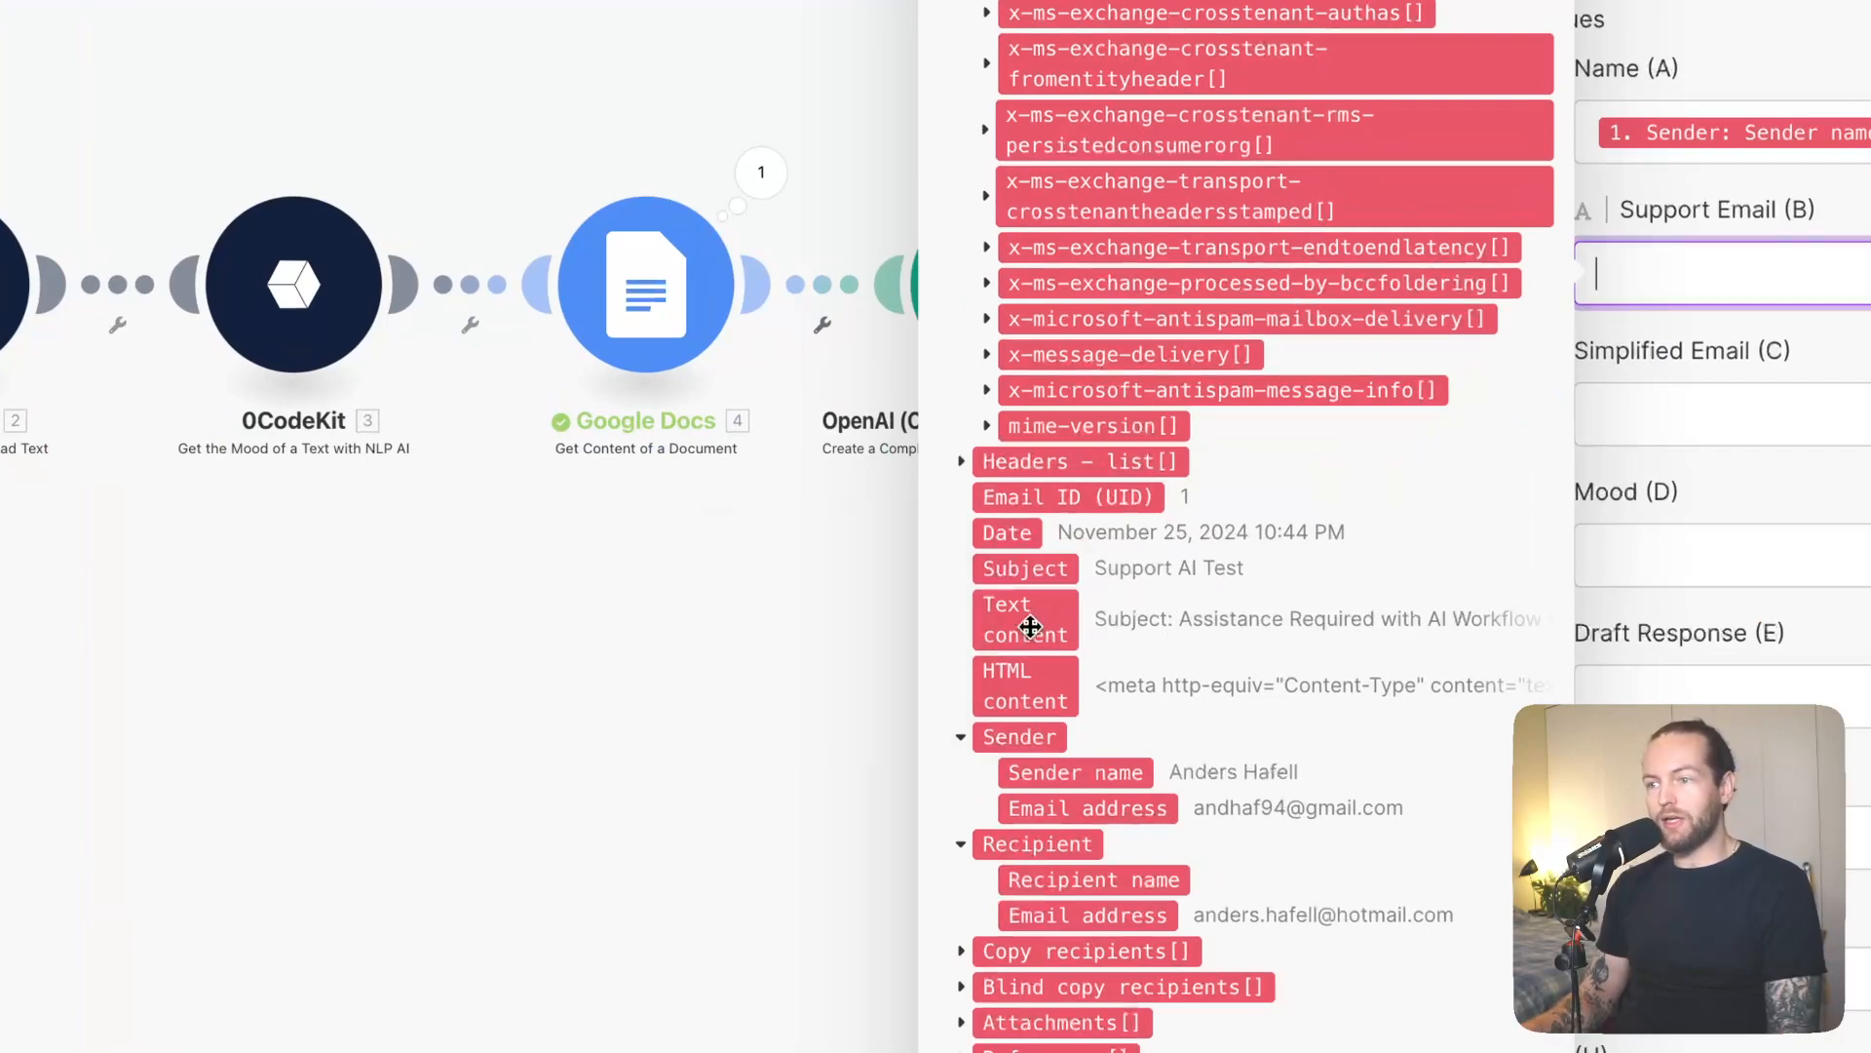
pyautogui.click(1030, 627)
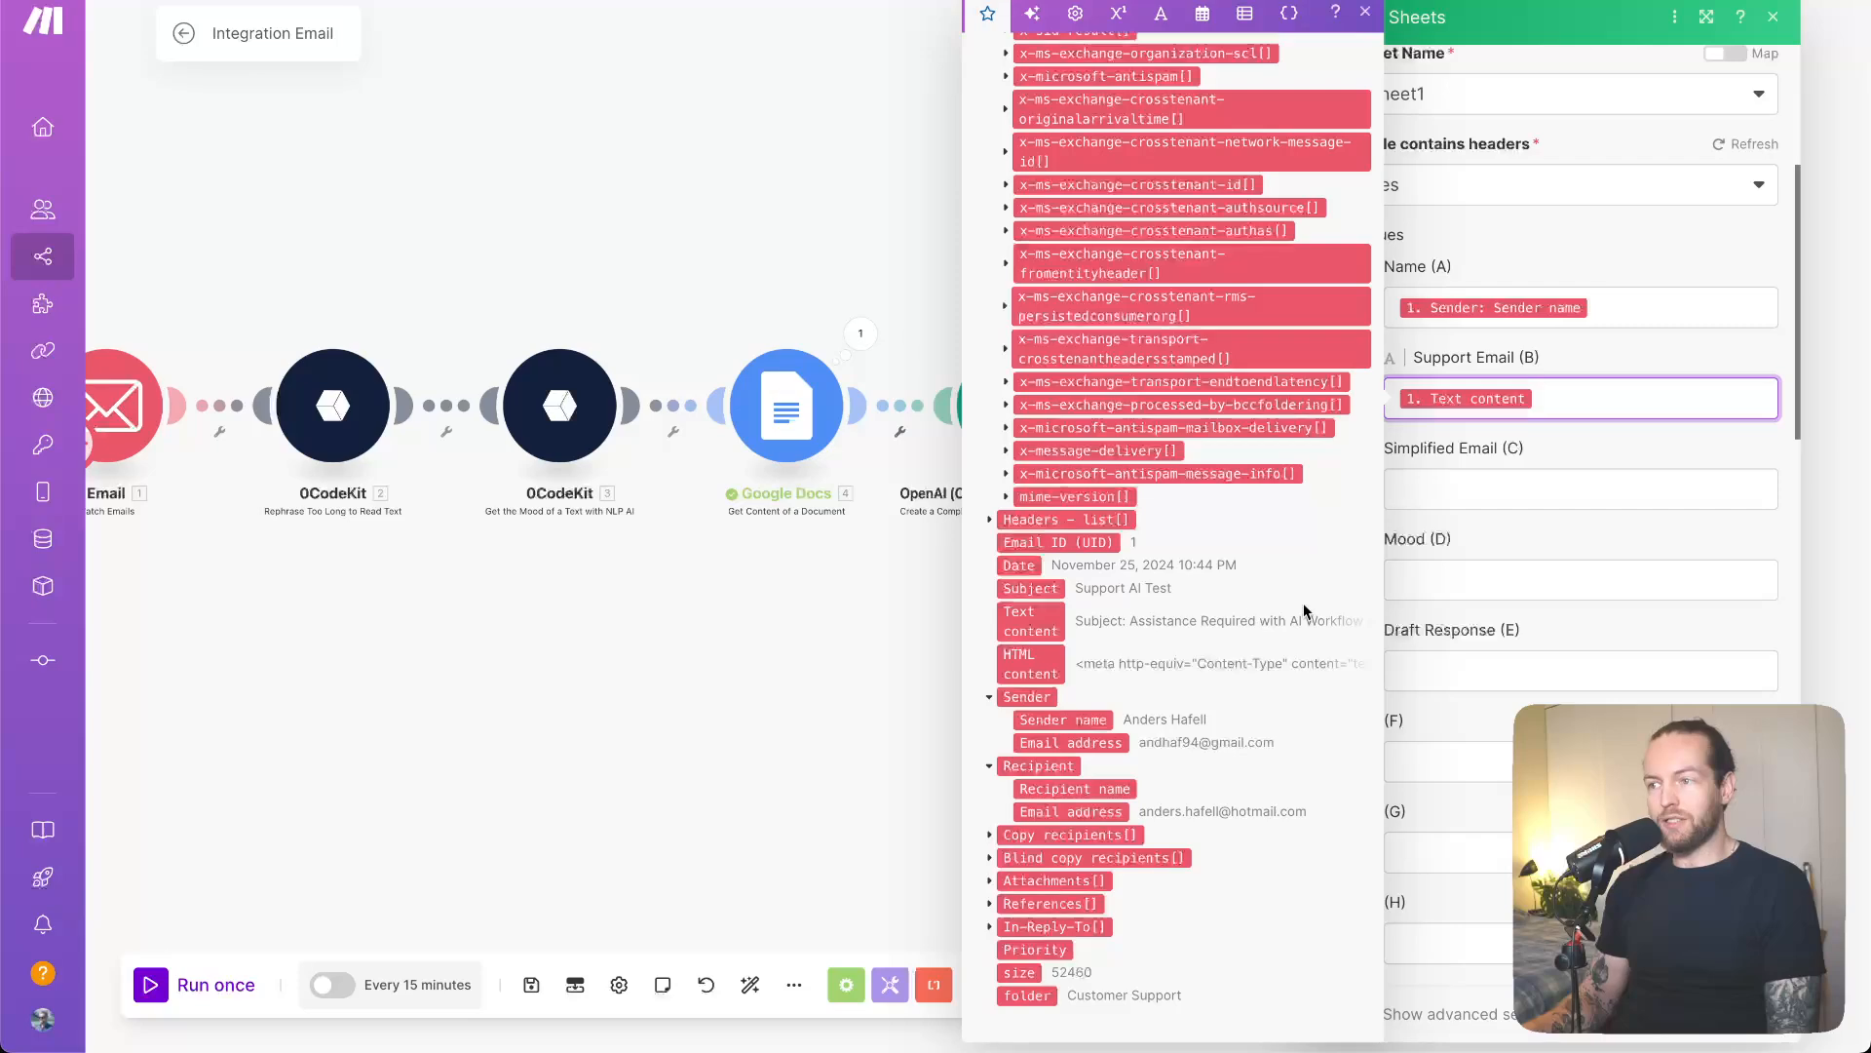
pyautogui.click(1541, 479)
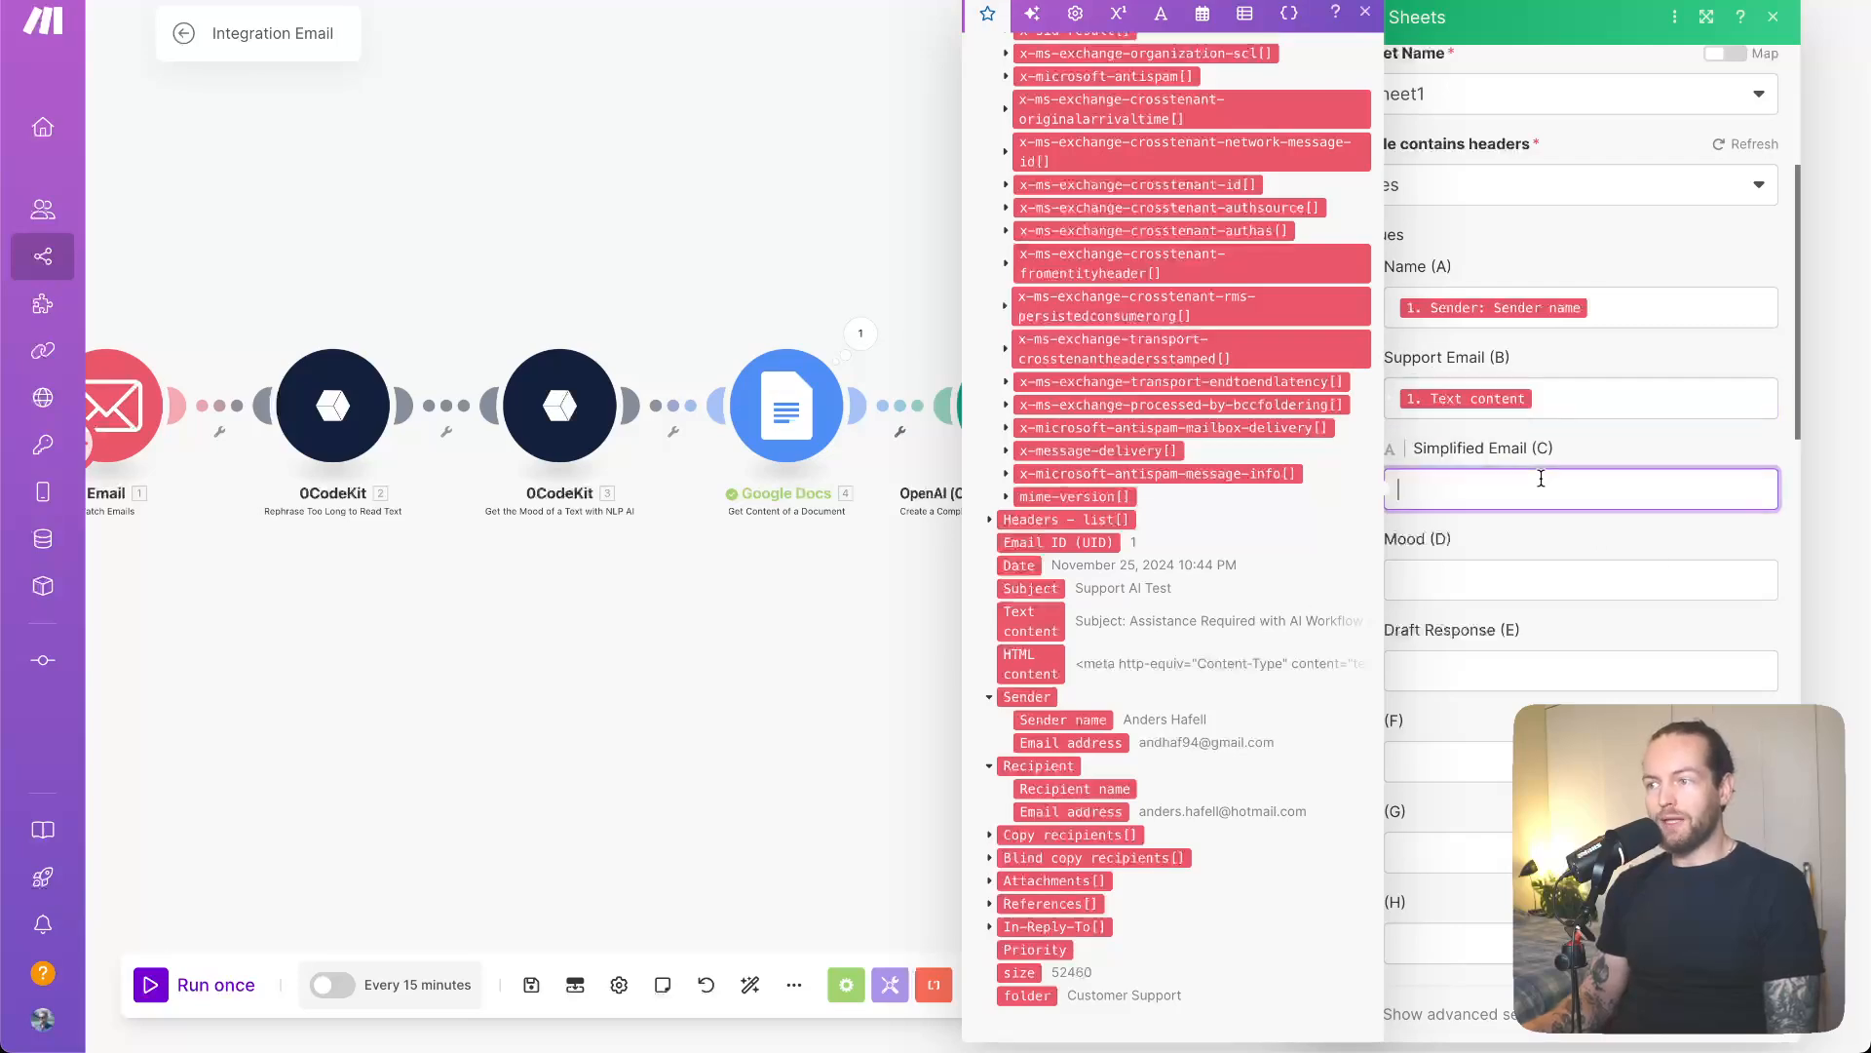
pyautogui.scroll(-15, 1201, 544)
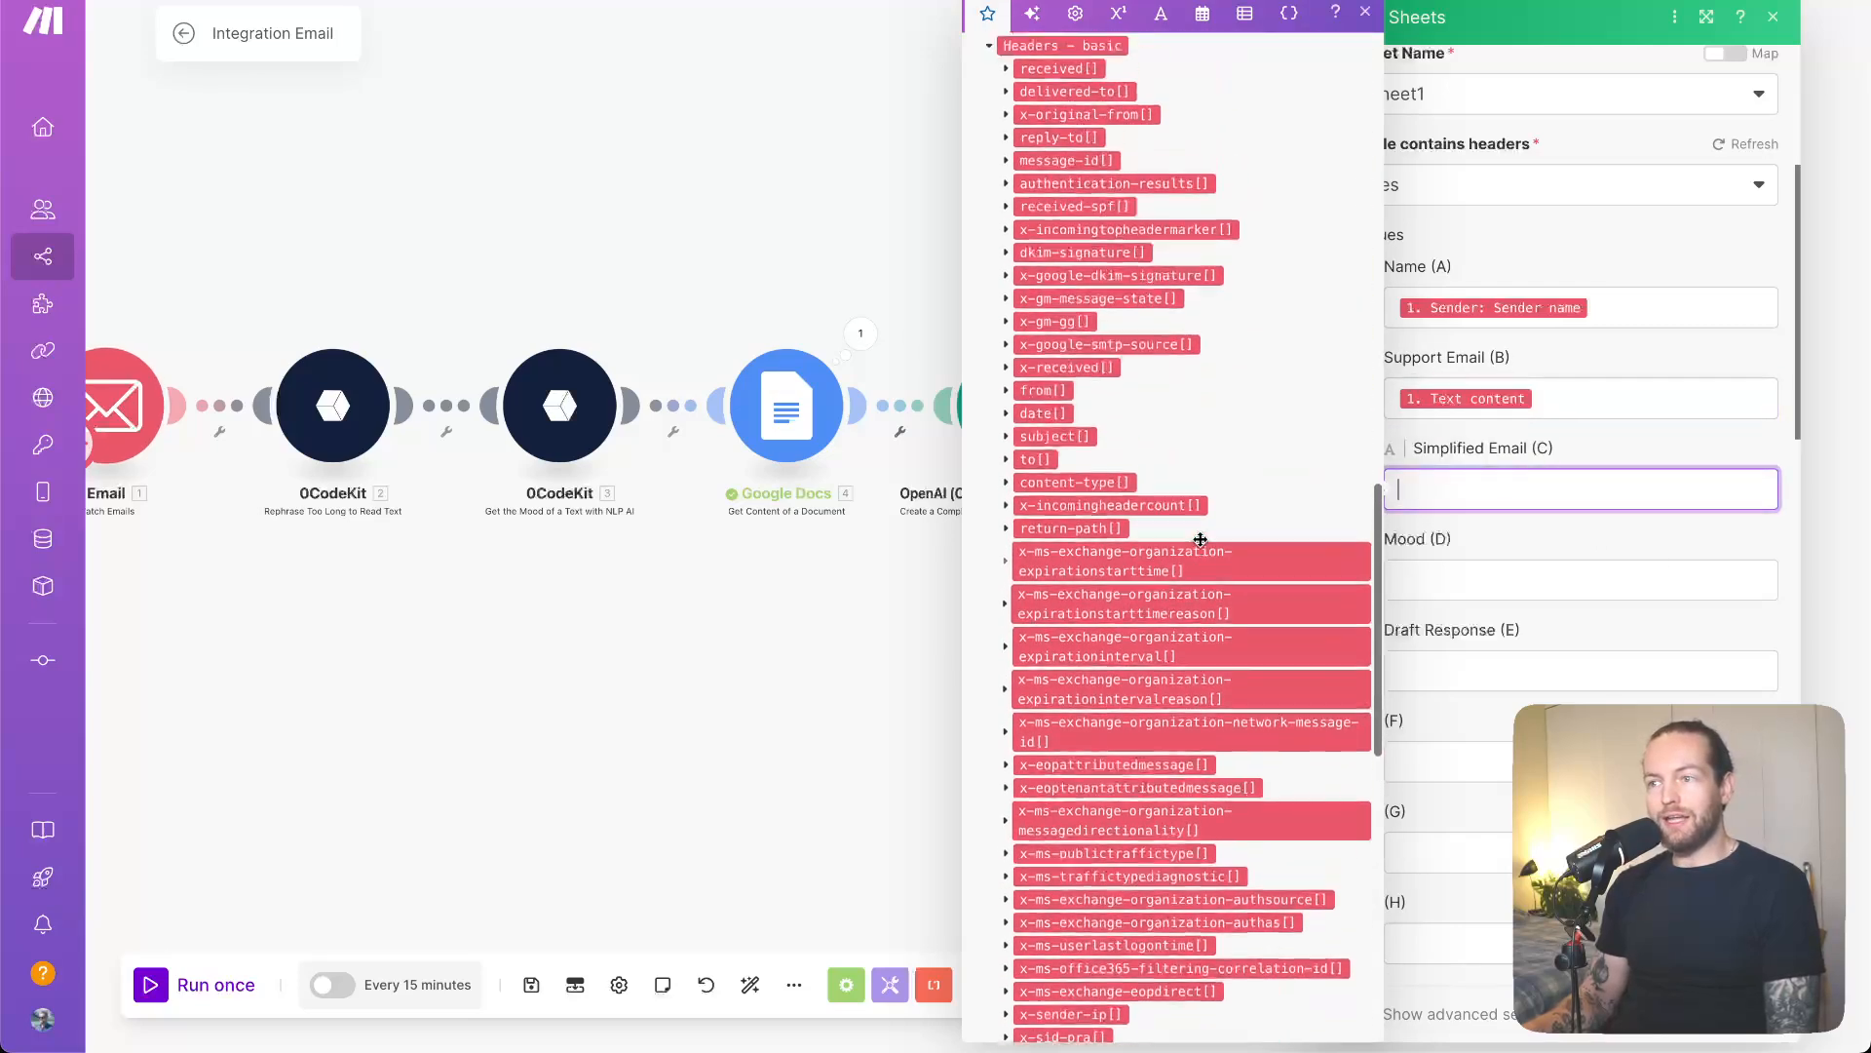
pyautogui.scroll(-5, 1201, 543)
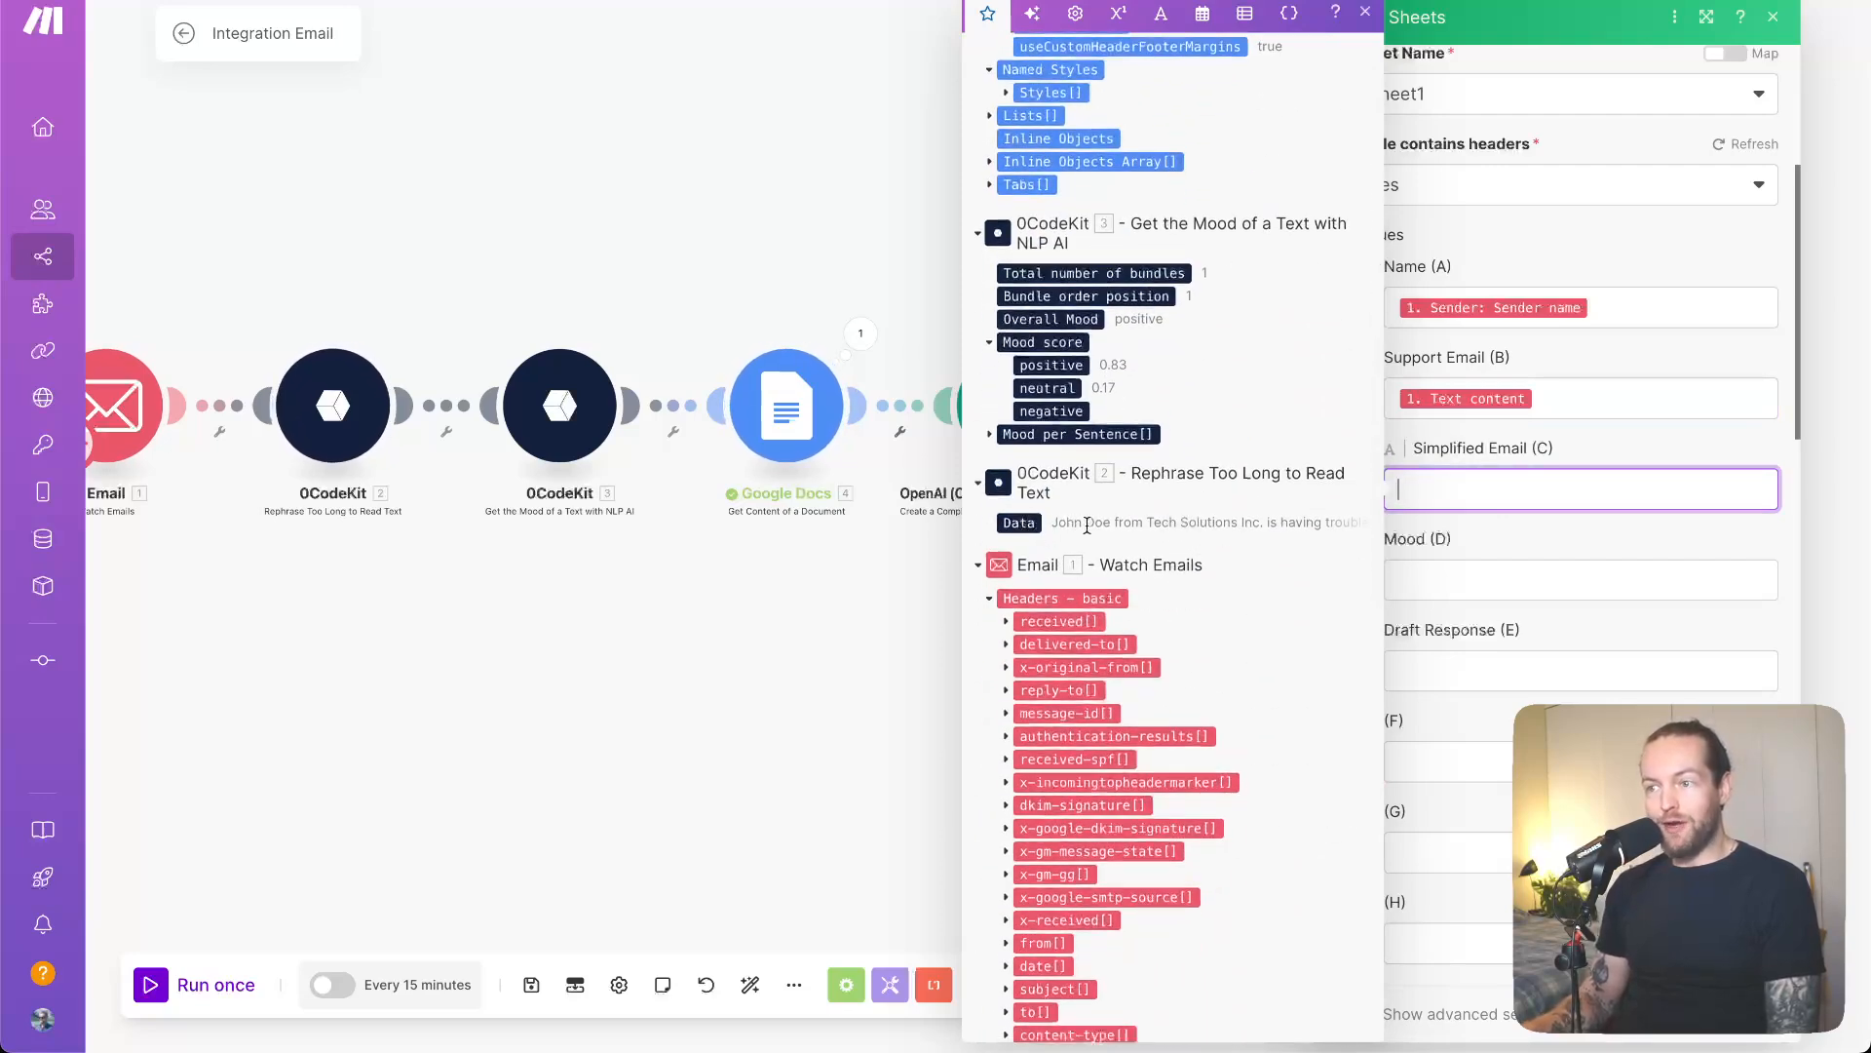
pyautogui.click(1018, 524)
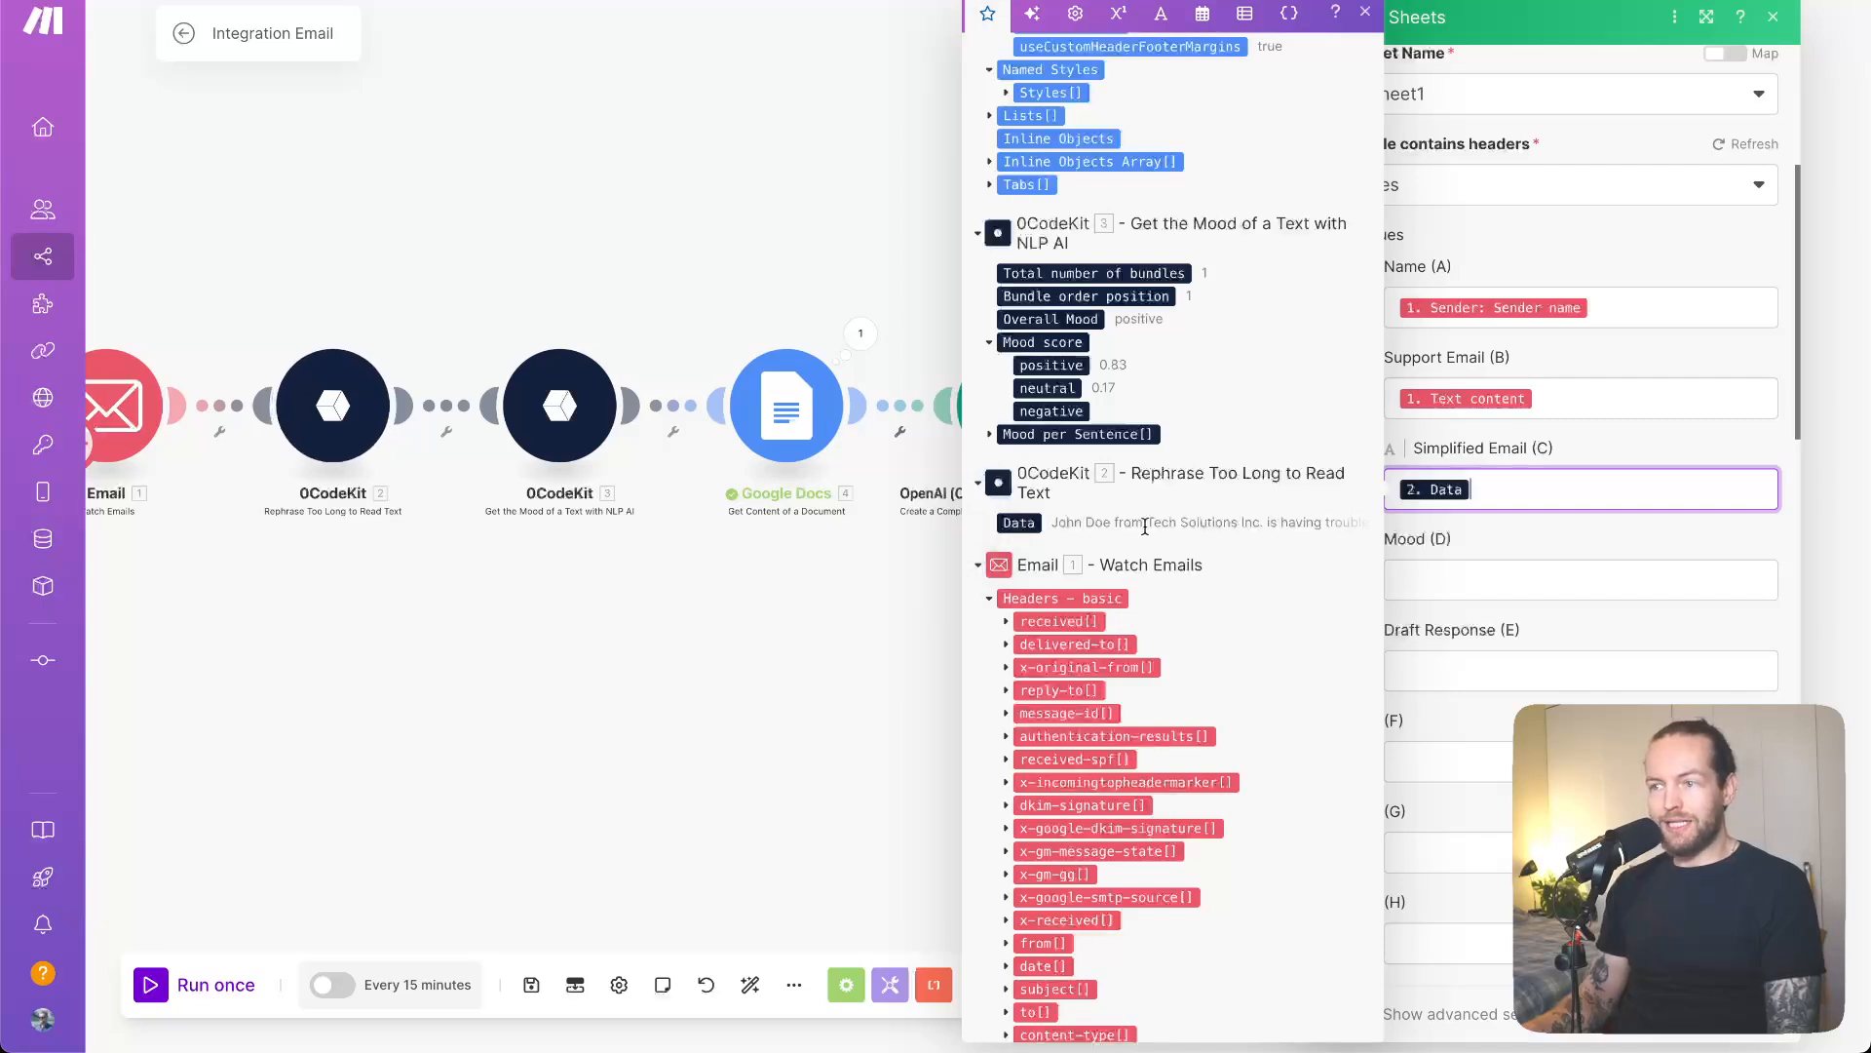
pyautogui.click(1537, 573)
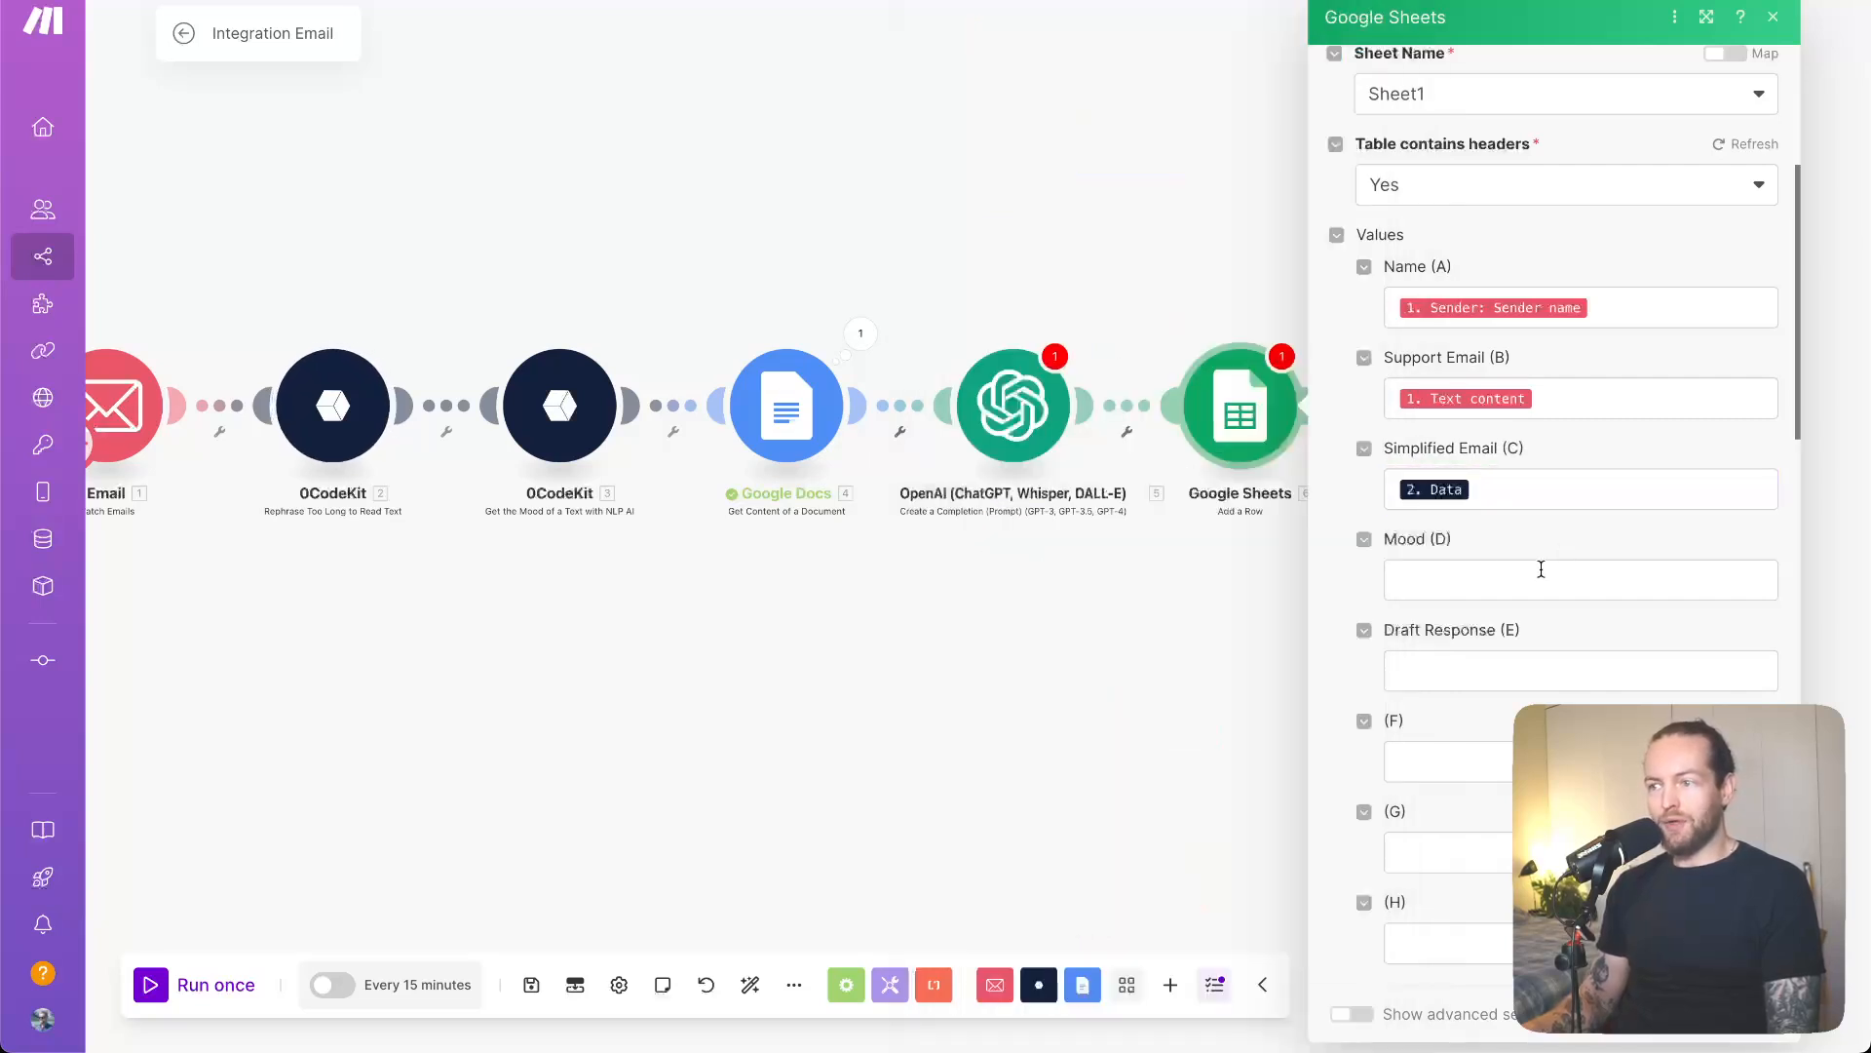
# - Map the positive mood score into the Mood (D) column
pyautogui.scroll(-15, 1257, 590)
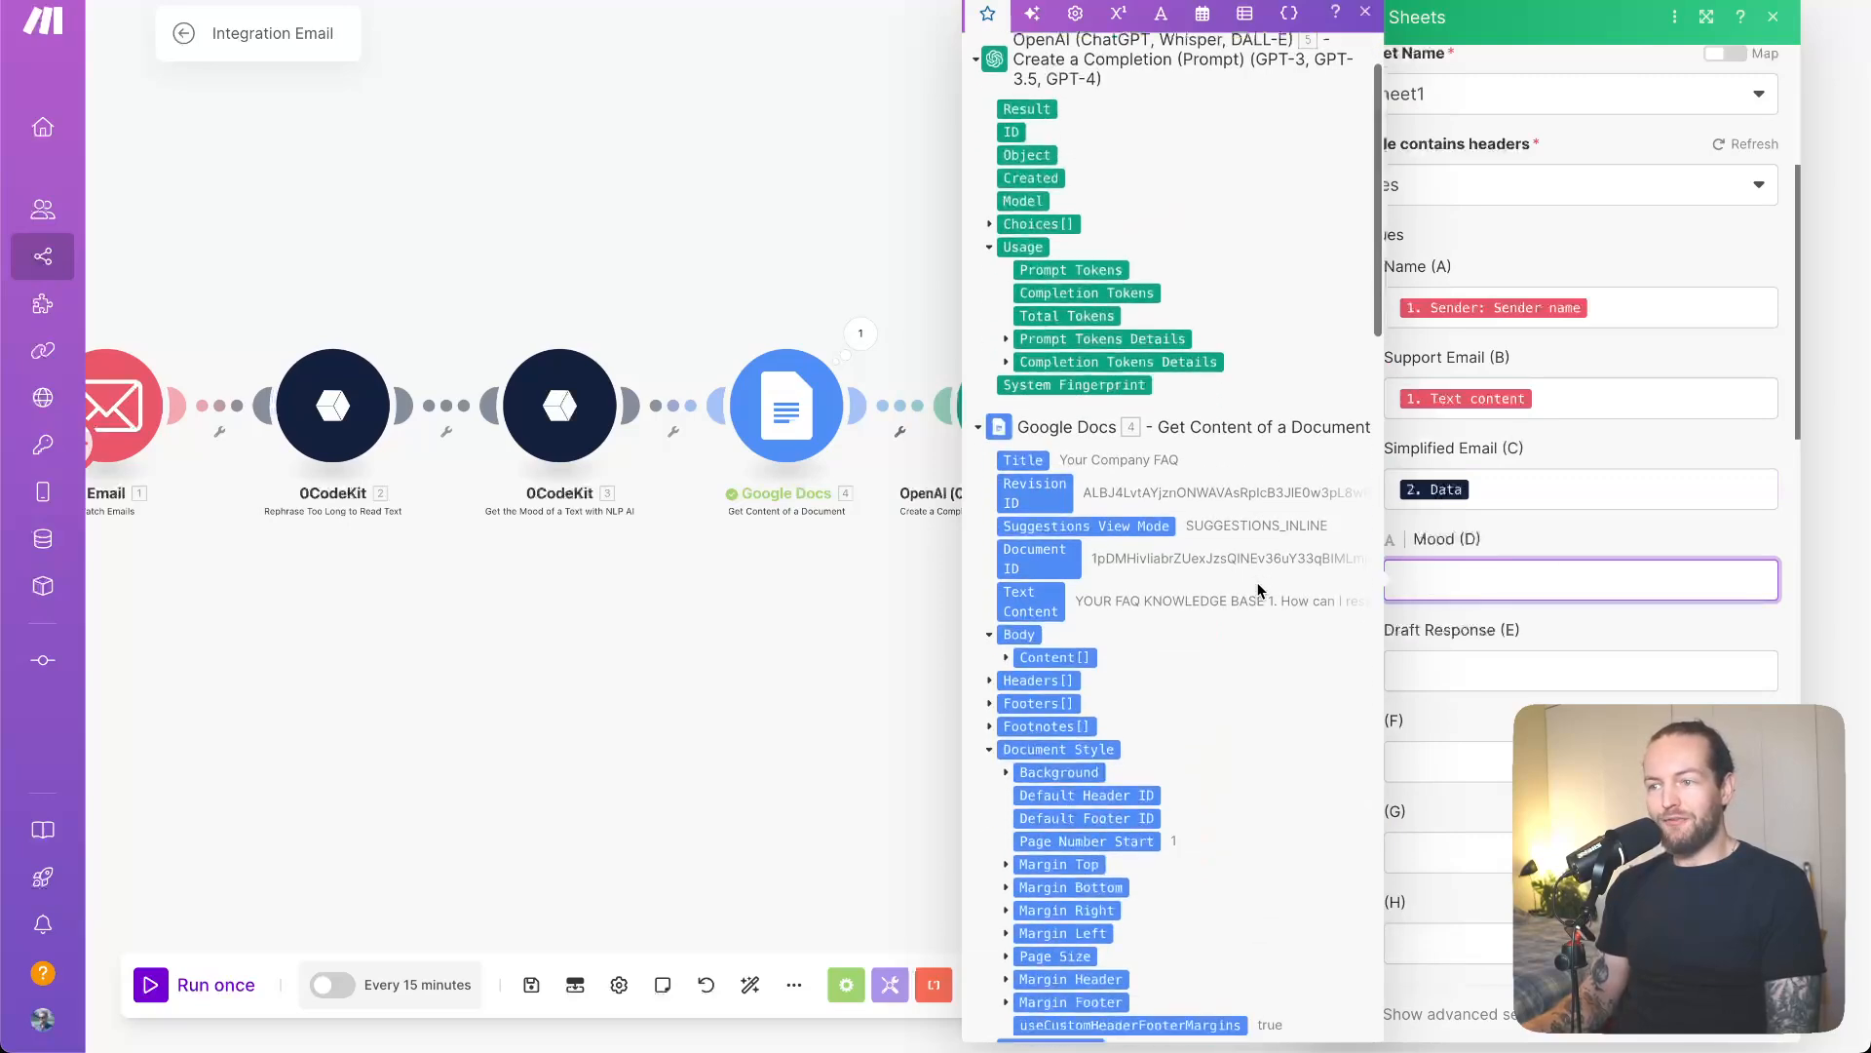
pyautogui.scroll(2, 1255, 587)
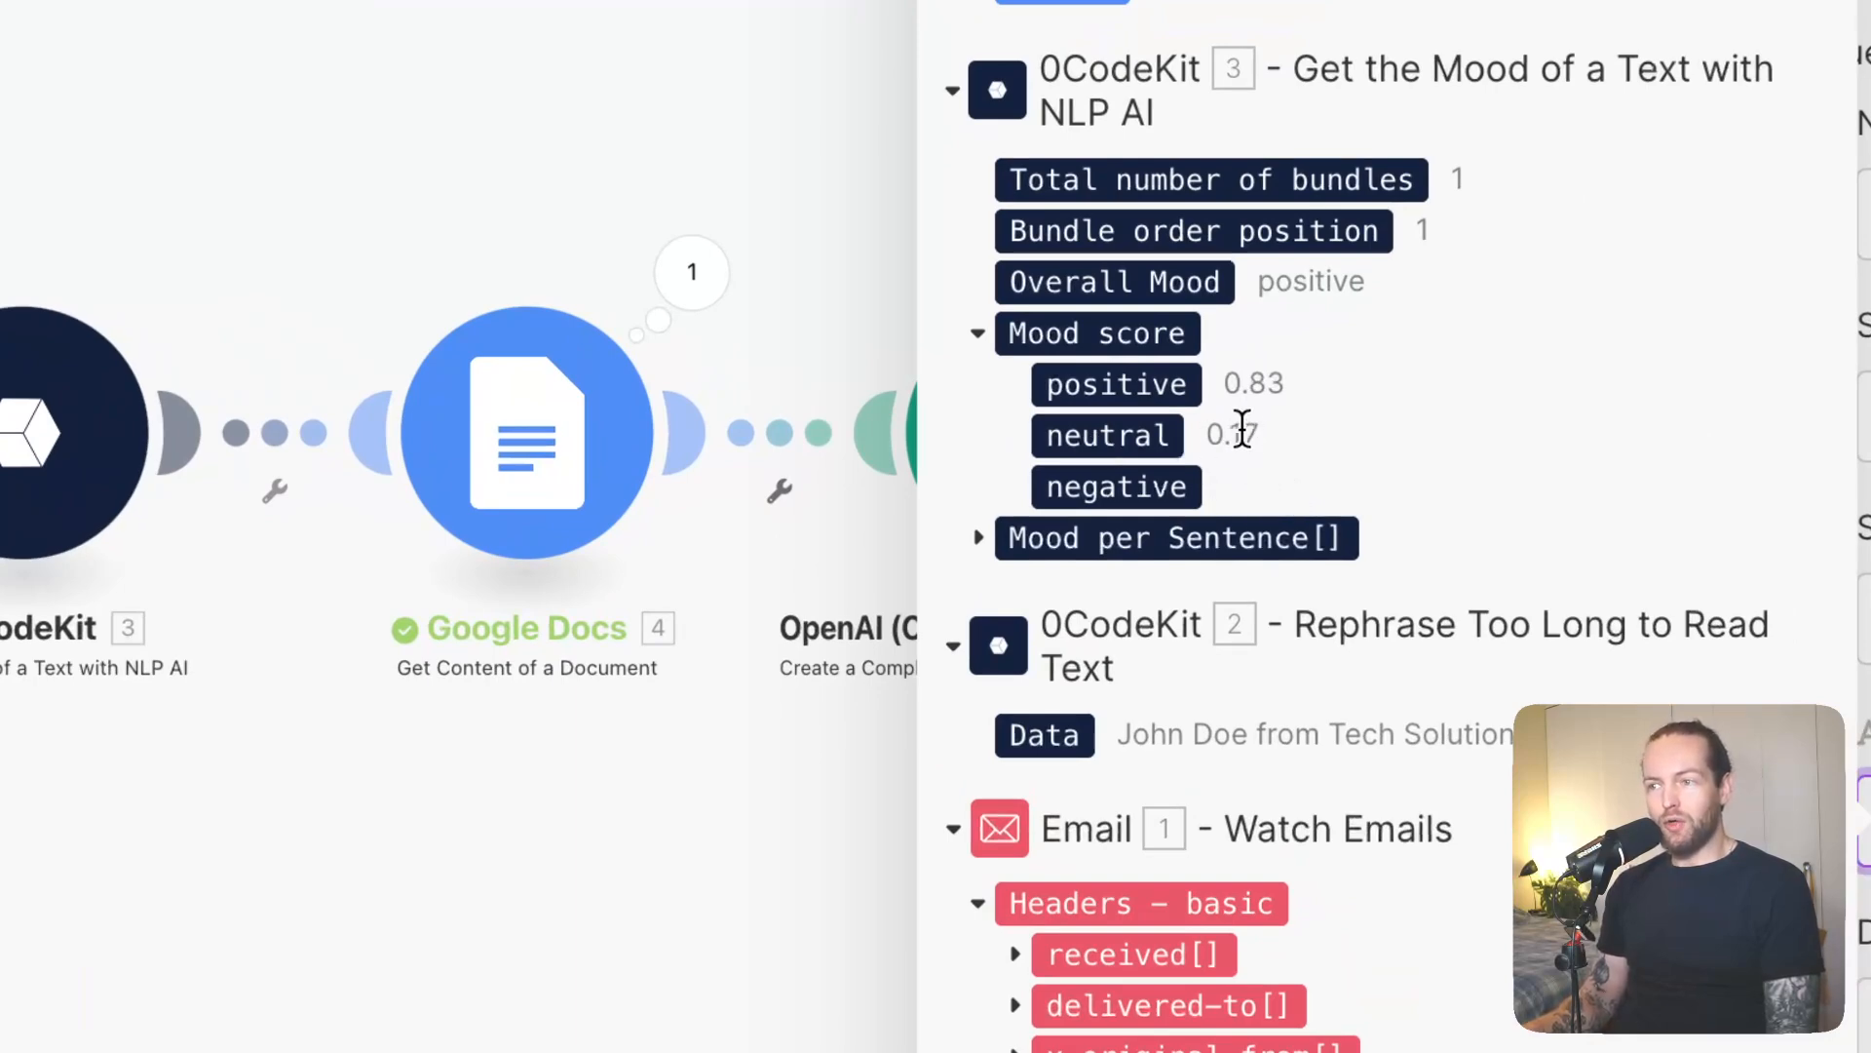
pyautogui.rightClick(1334, 431)
pyautogui.click(1301, 760)
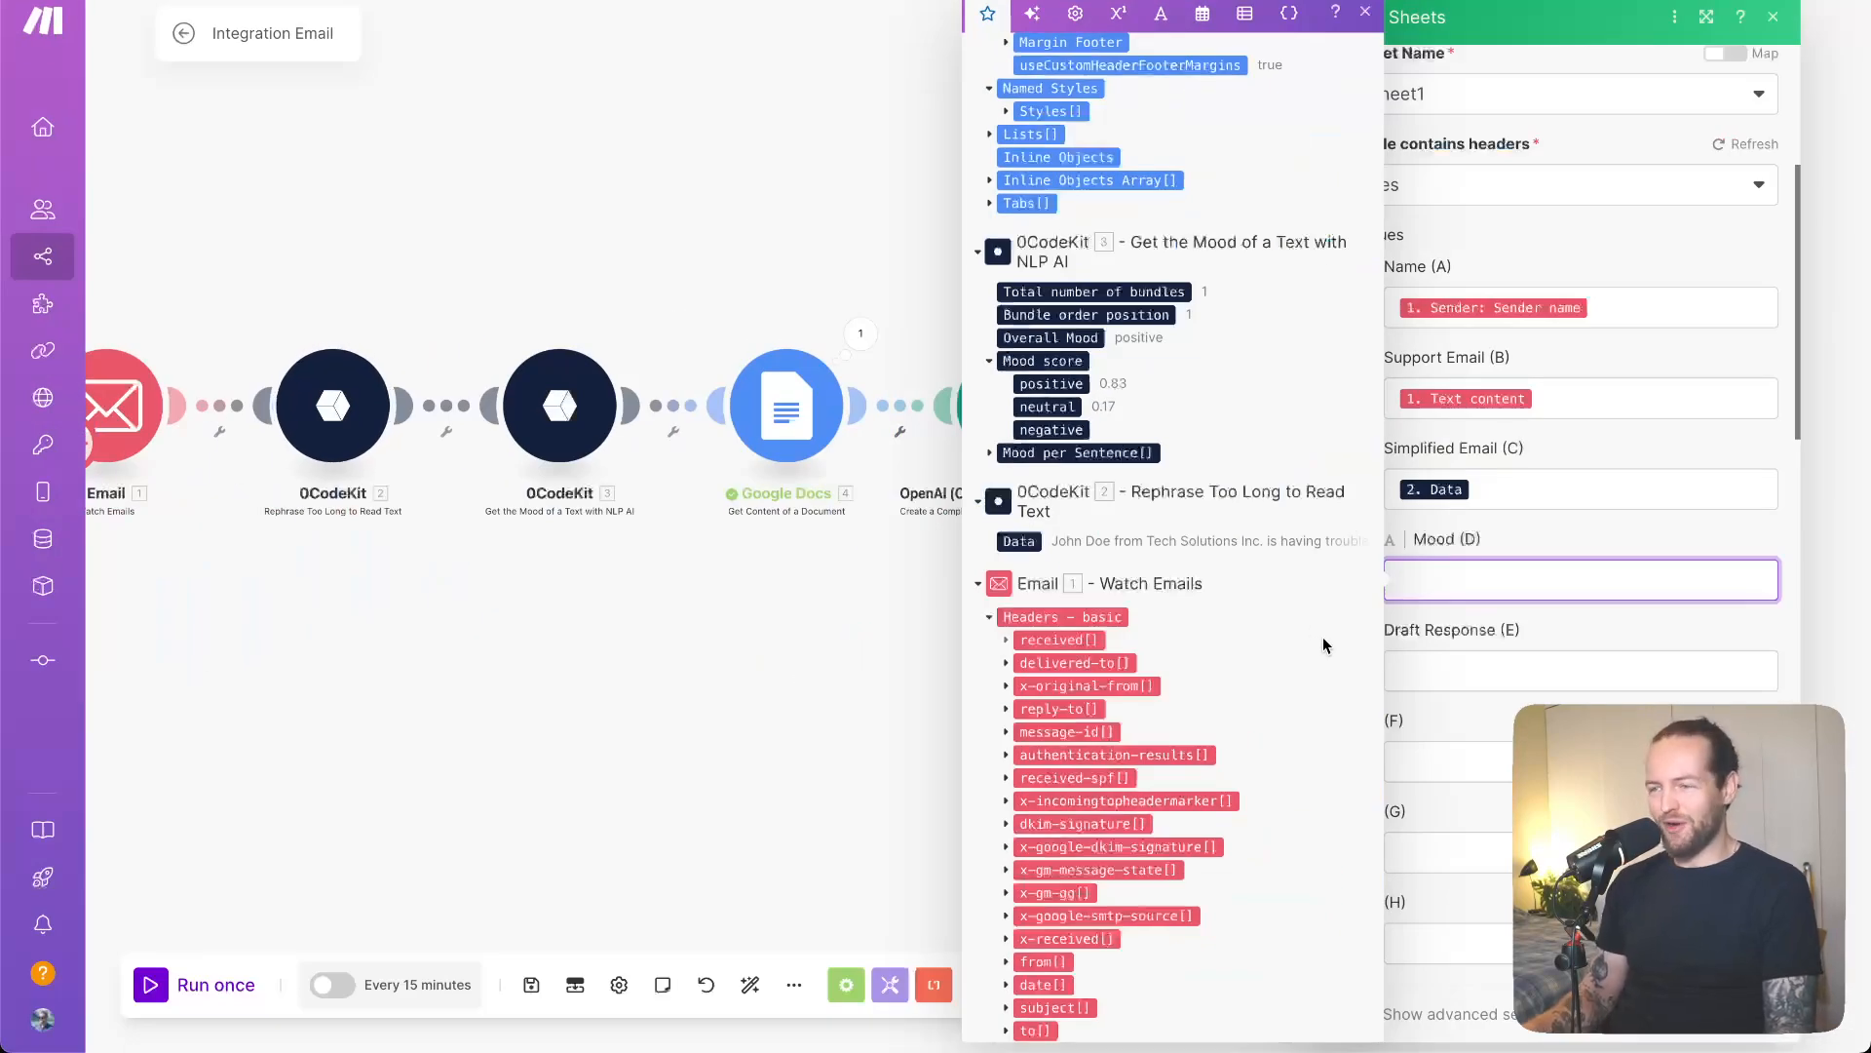
pyautogui.click(1070, 386)
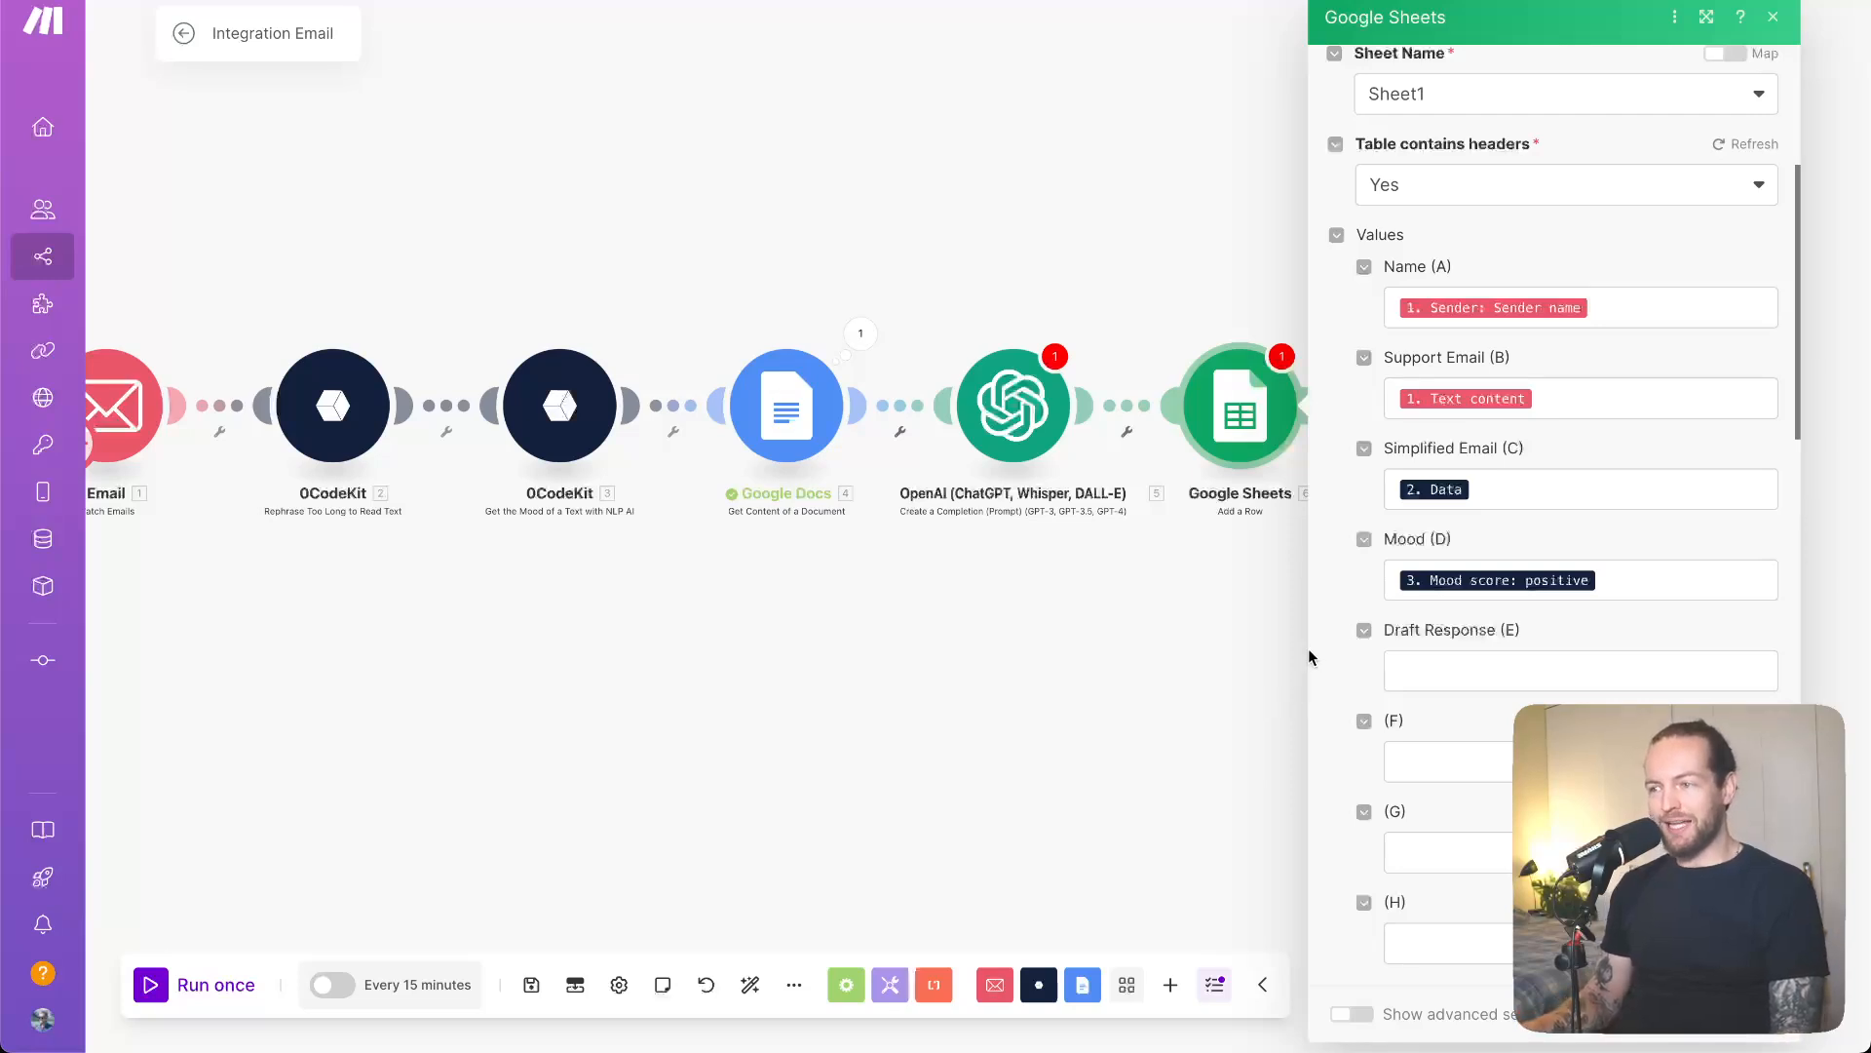
# - Map the OpenAI Result into Draft Response (E) and save the Google Sheets module
pyautogui.click(1563, 676)
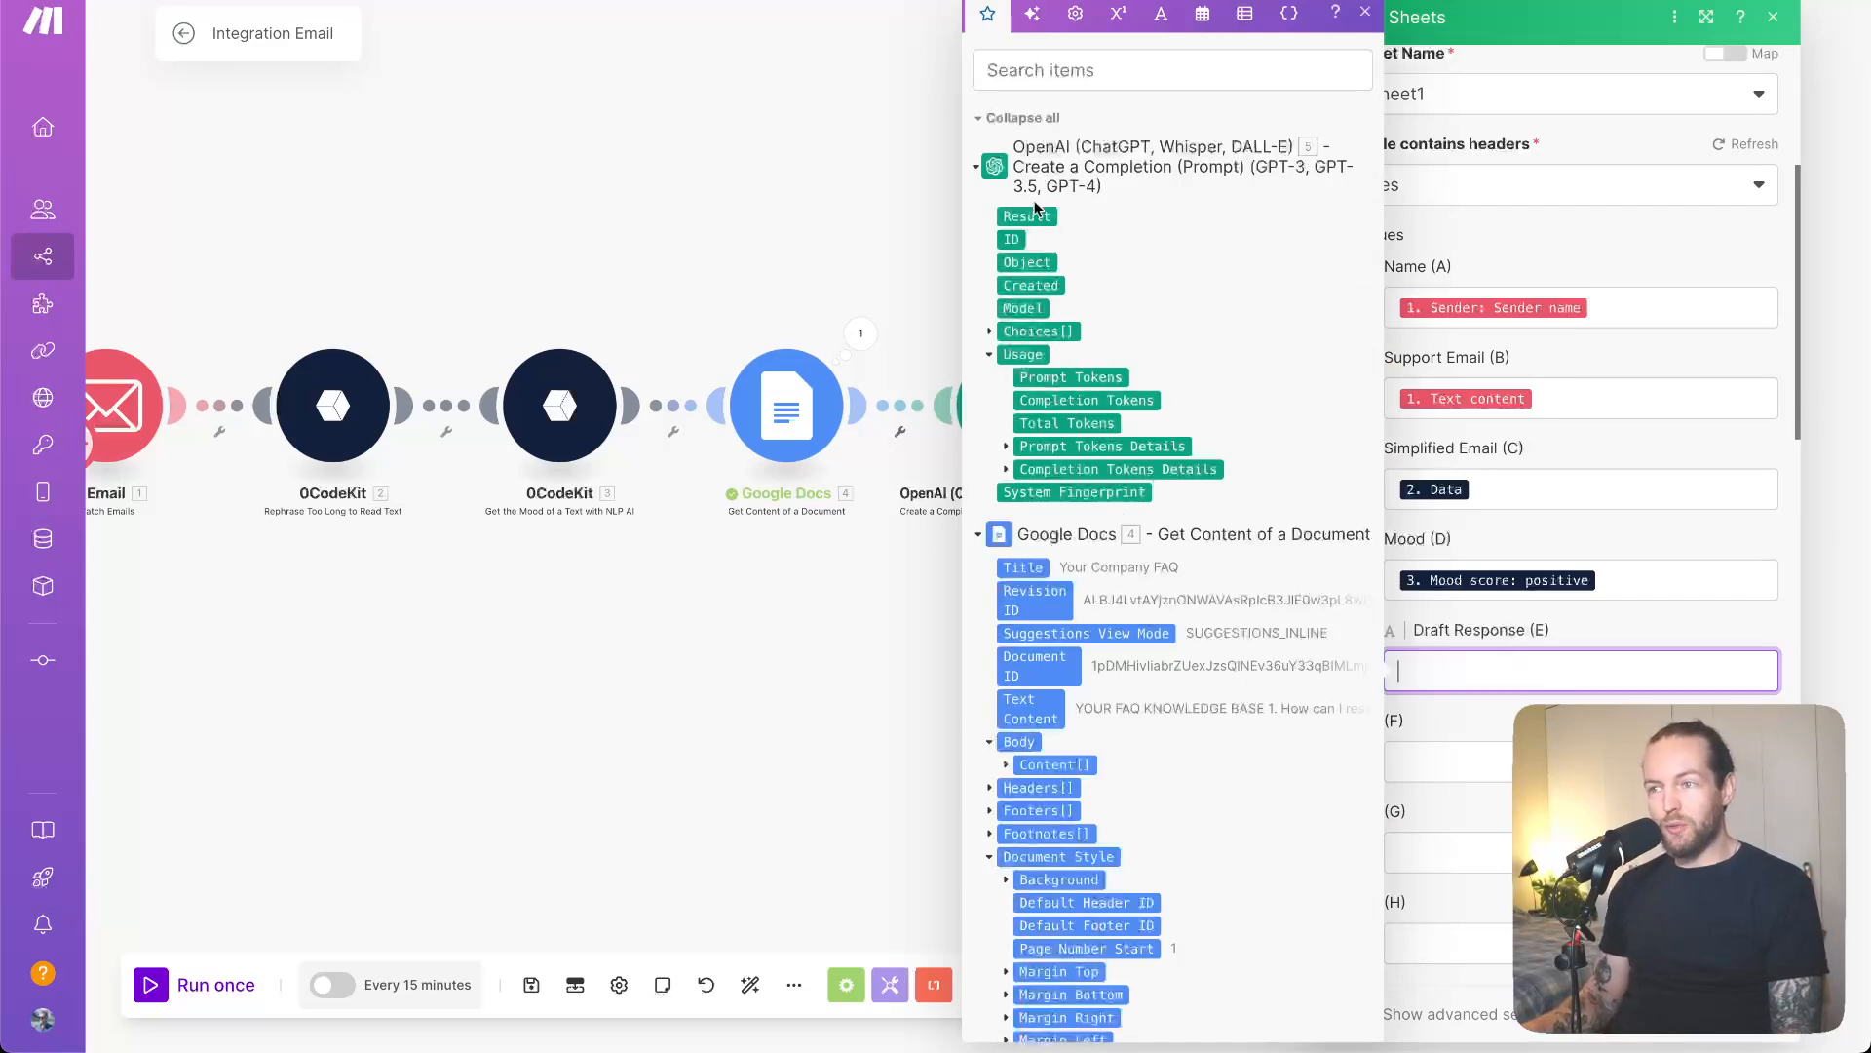
pyautogui.moveTo(1032, 217)
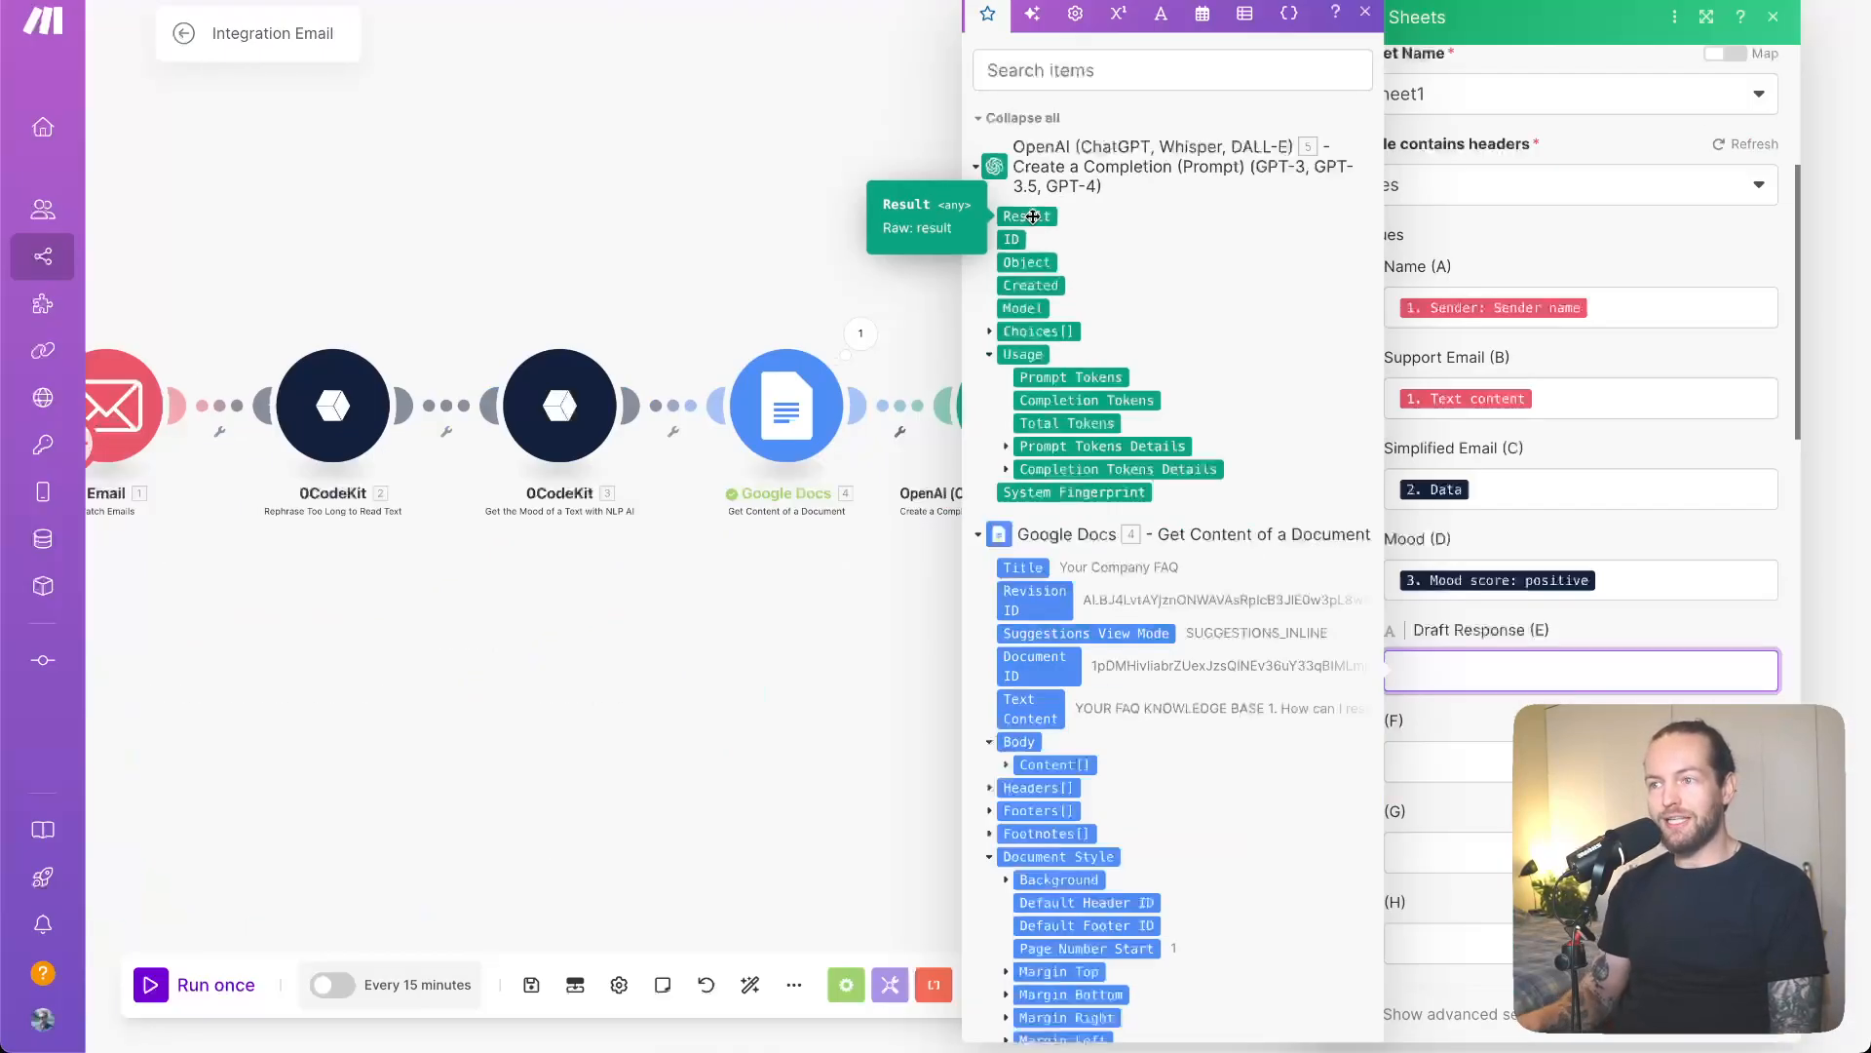
pyautogui.click(1032, 217)
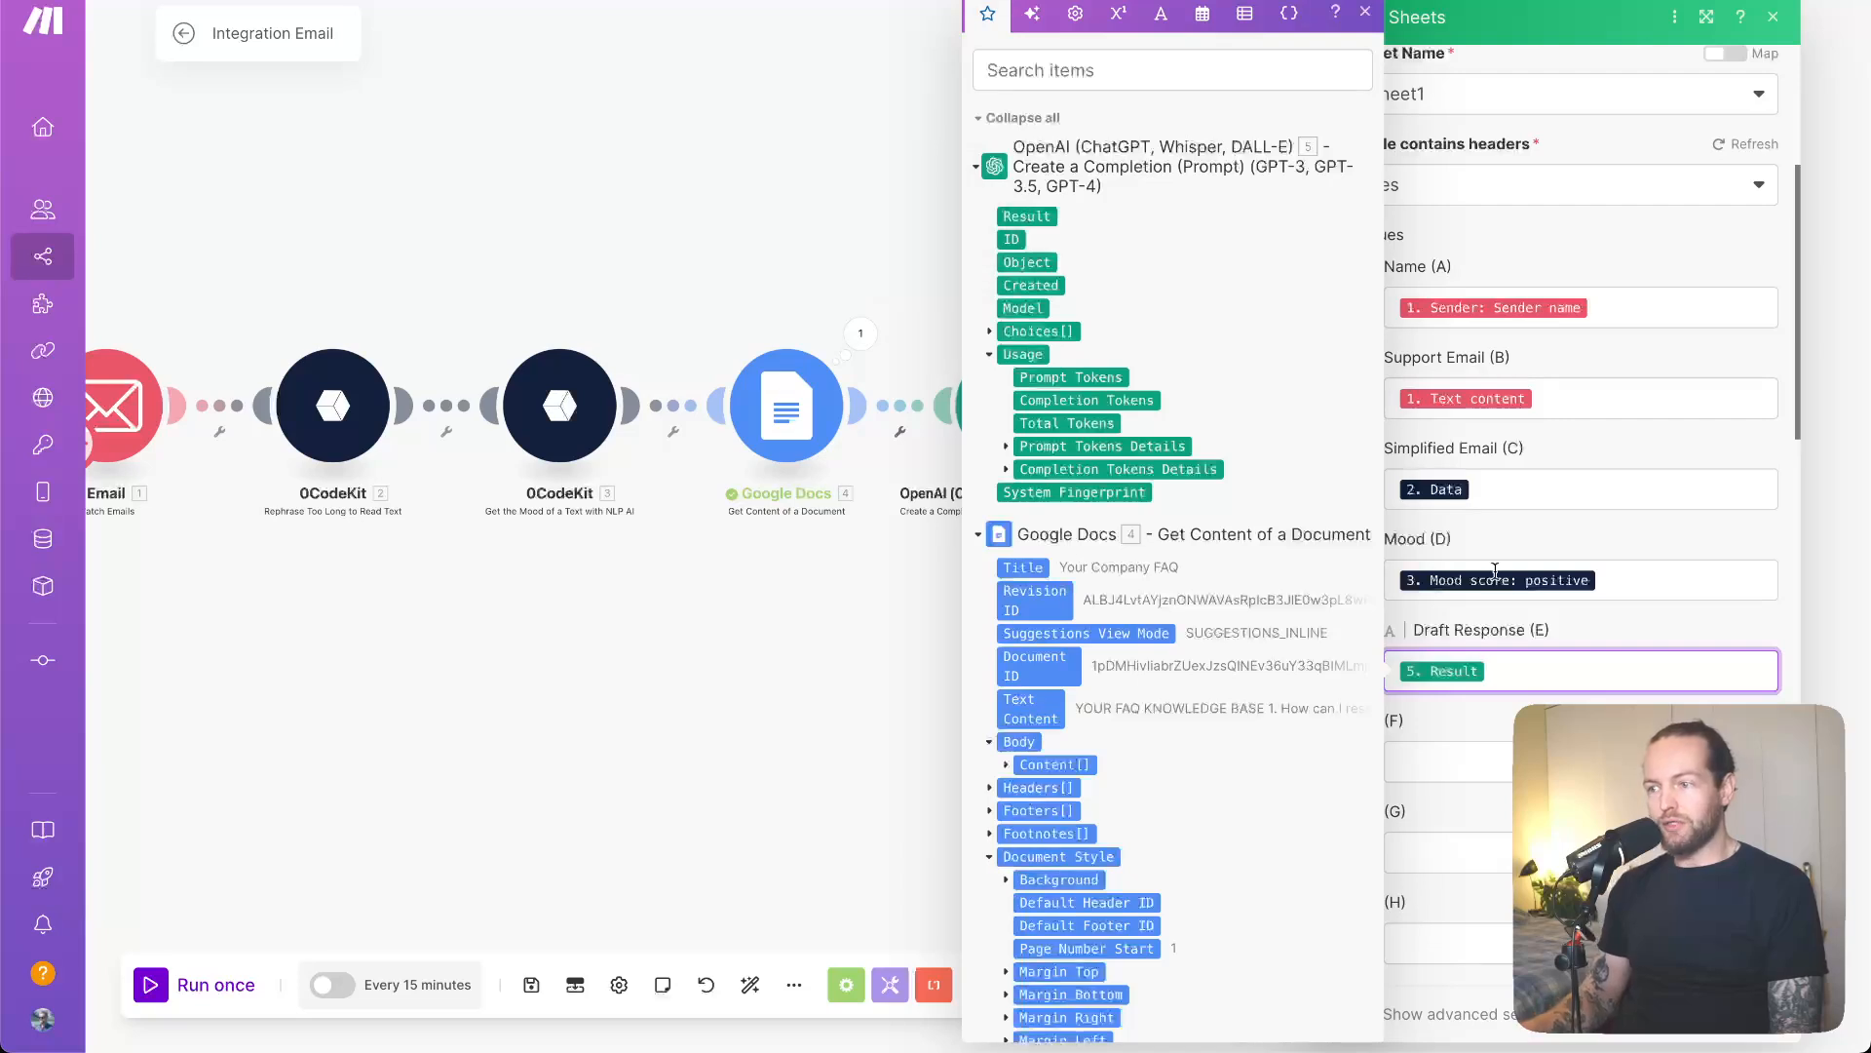
pyautogui.click(1599, 632)
pyautogui.scroll(-10, 1598, 632)
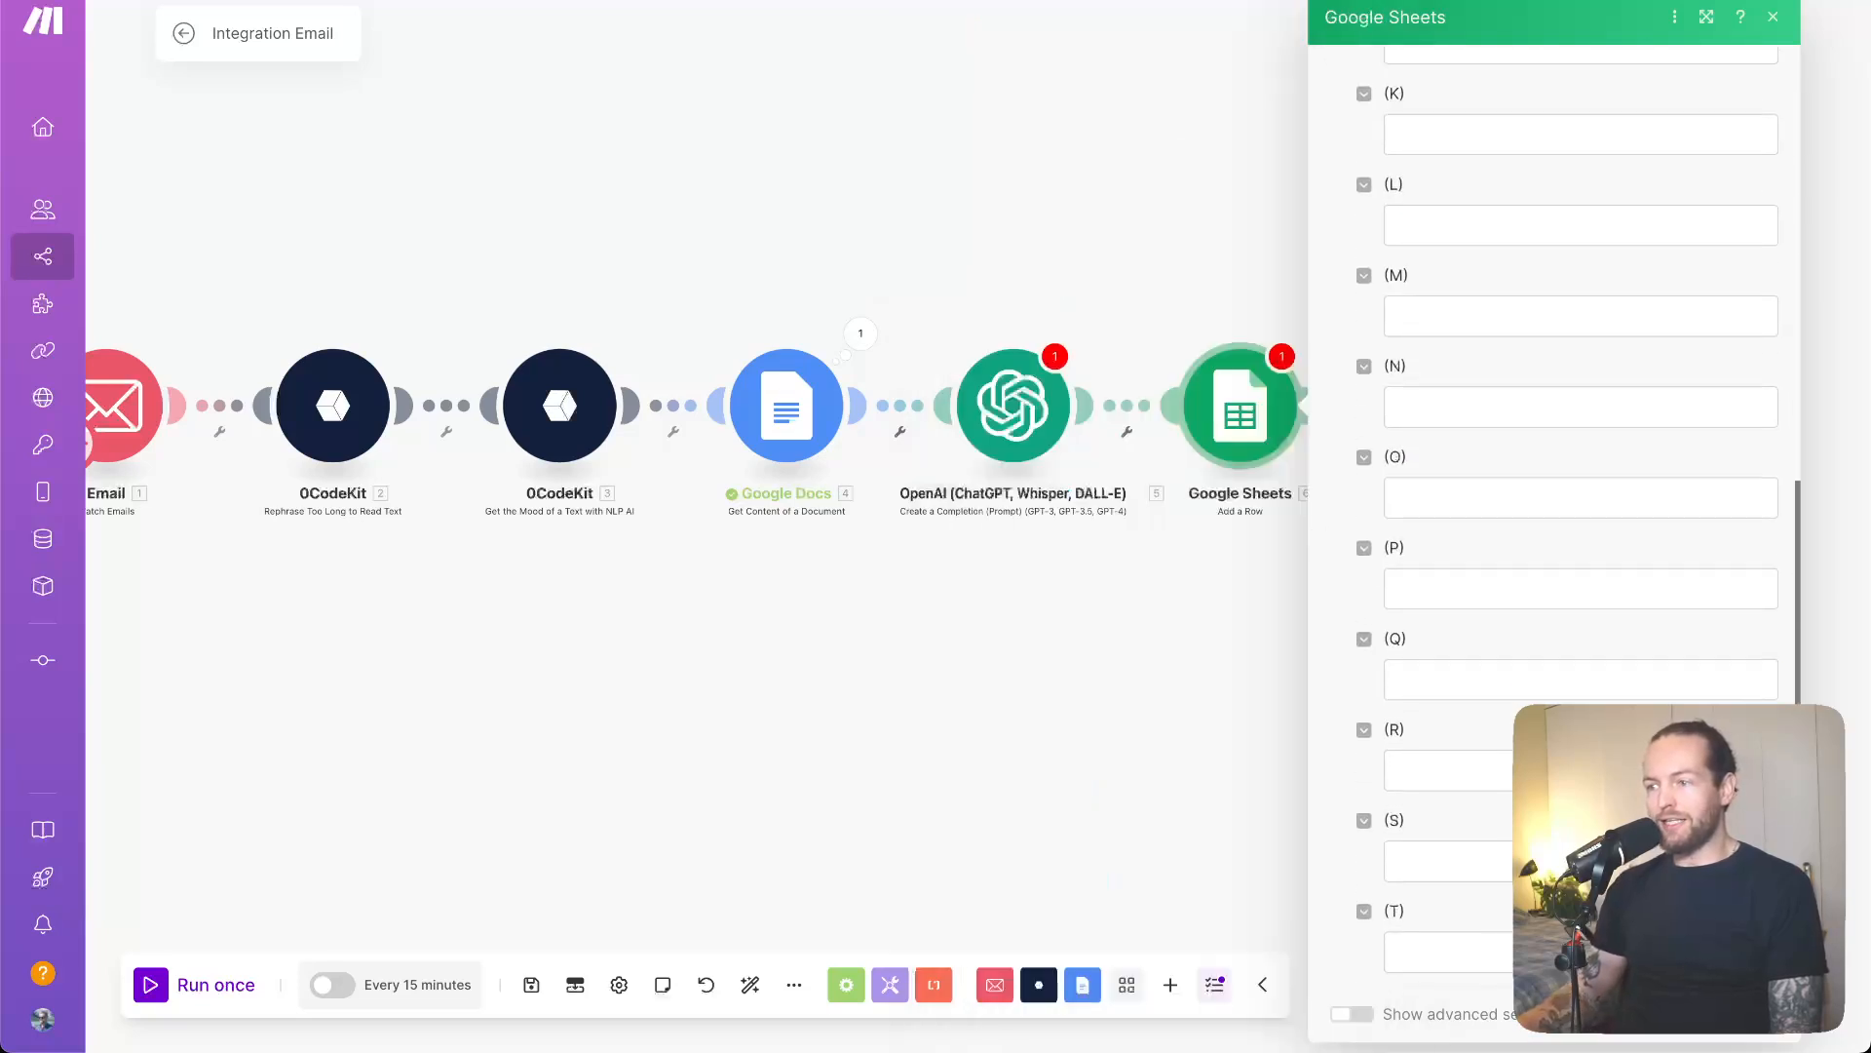
pyautogui.scroll(-8, 1599, 632)
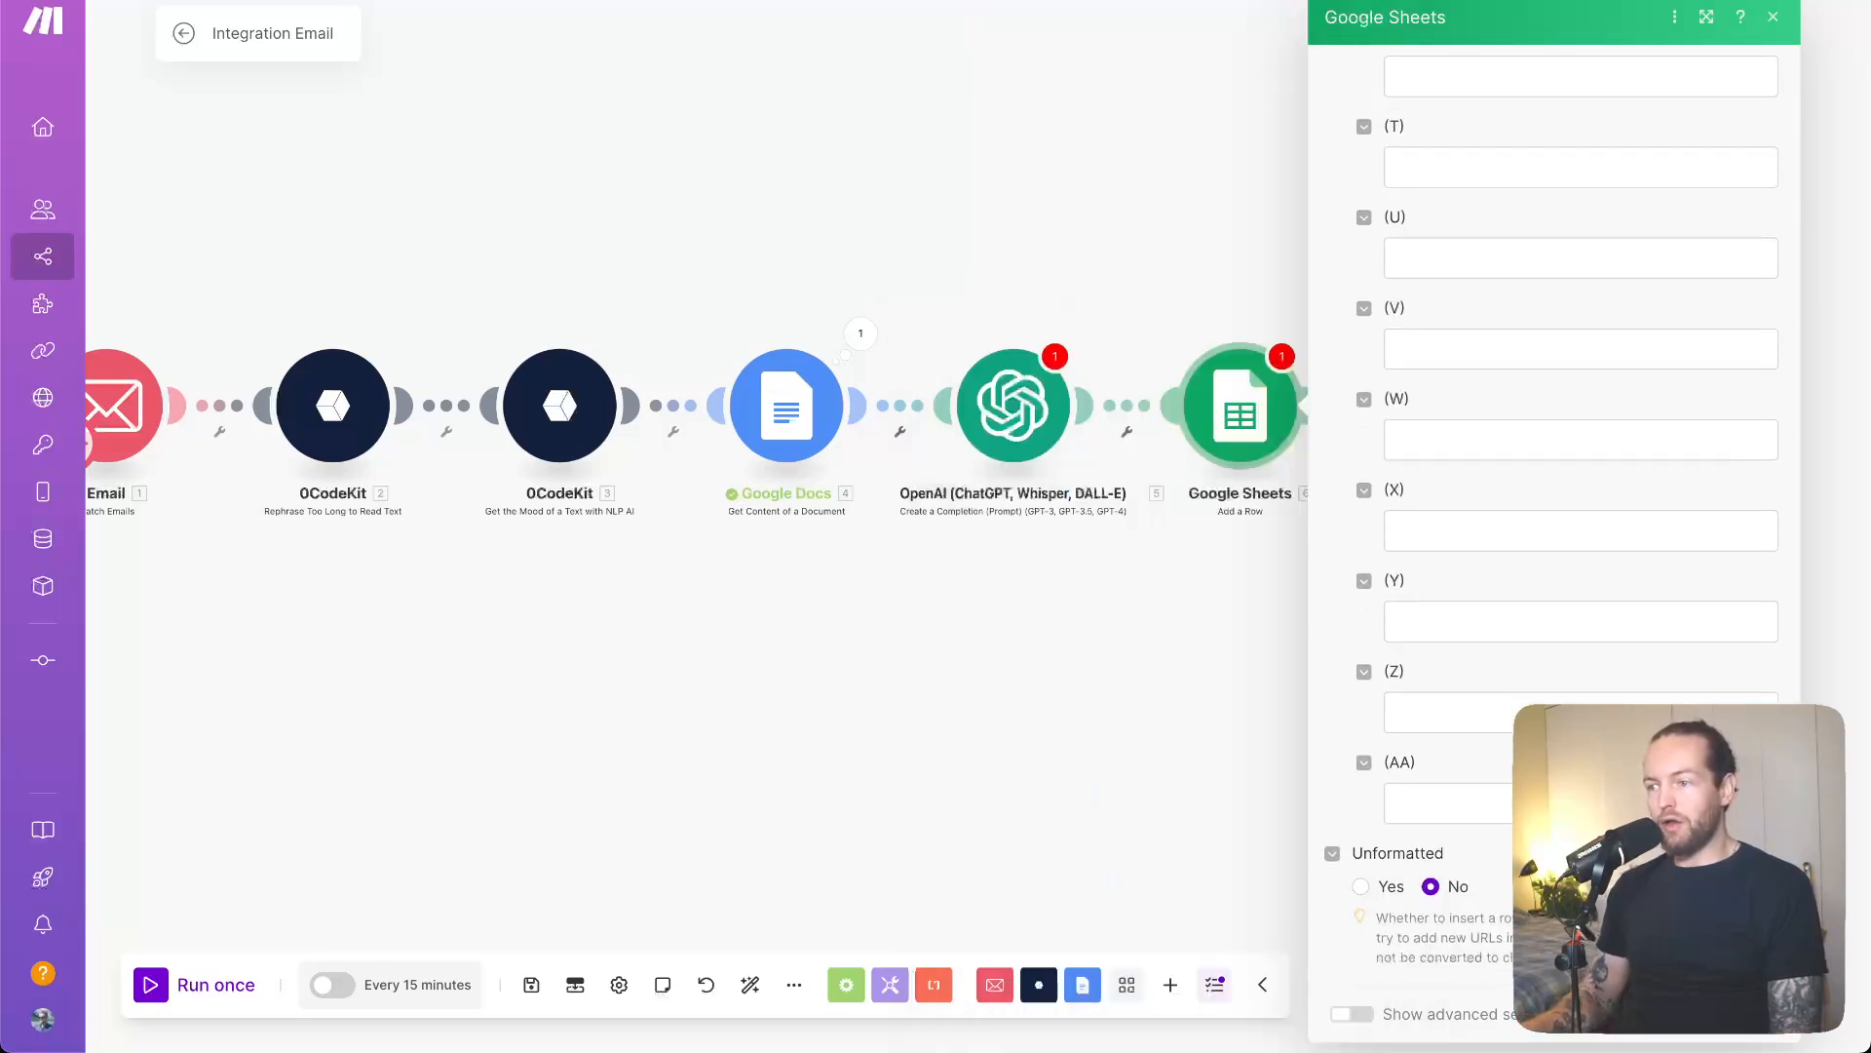
pyautogui.click(1754, 1014)
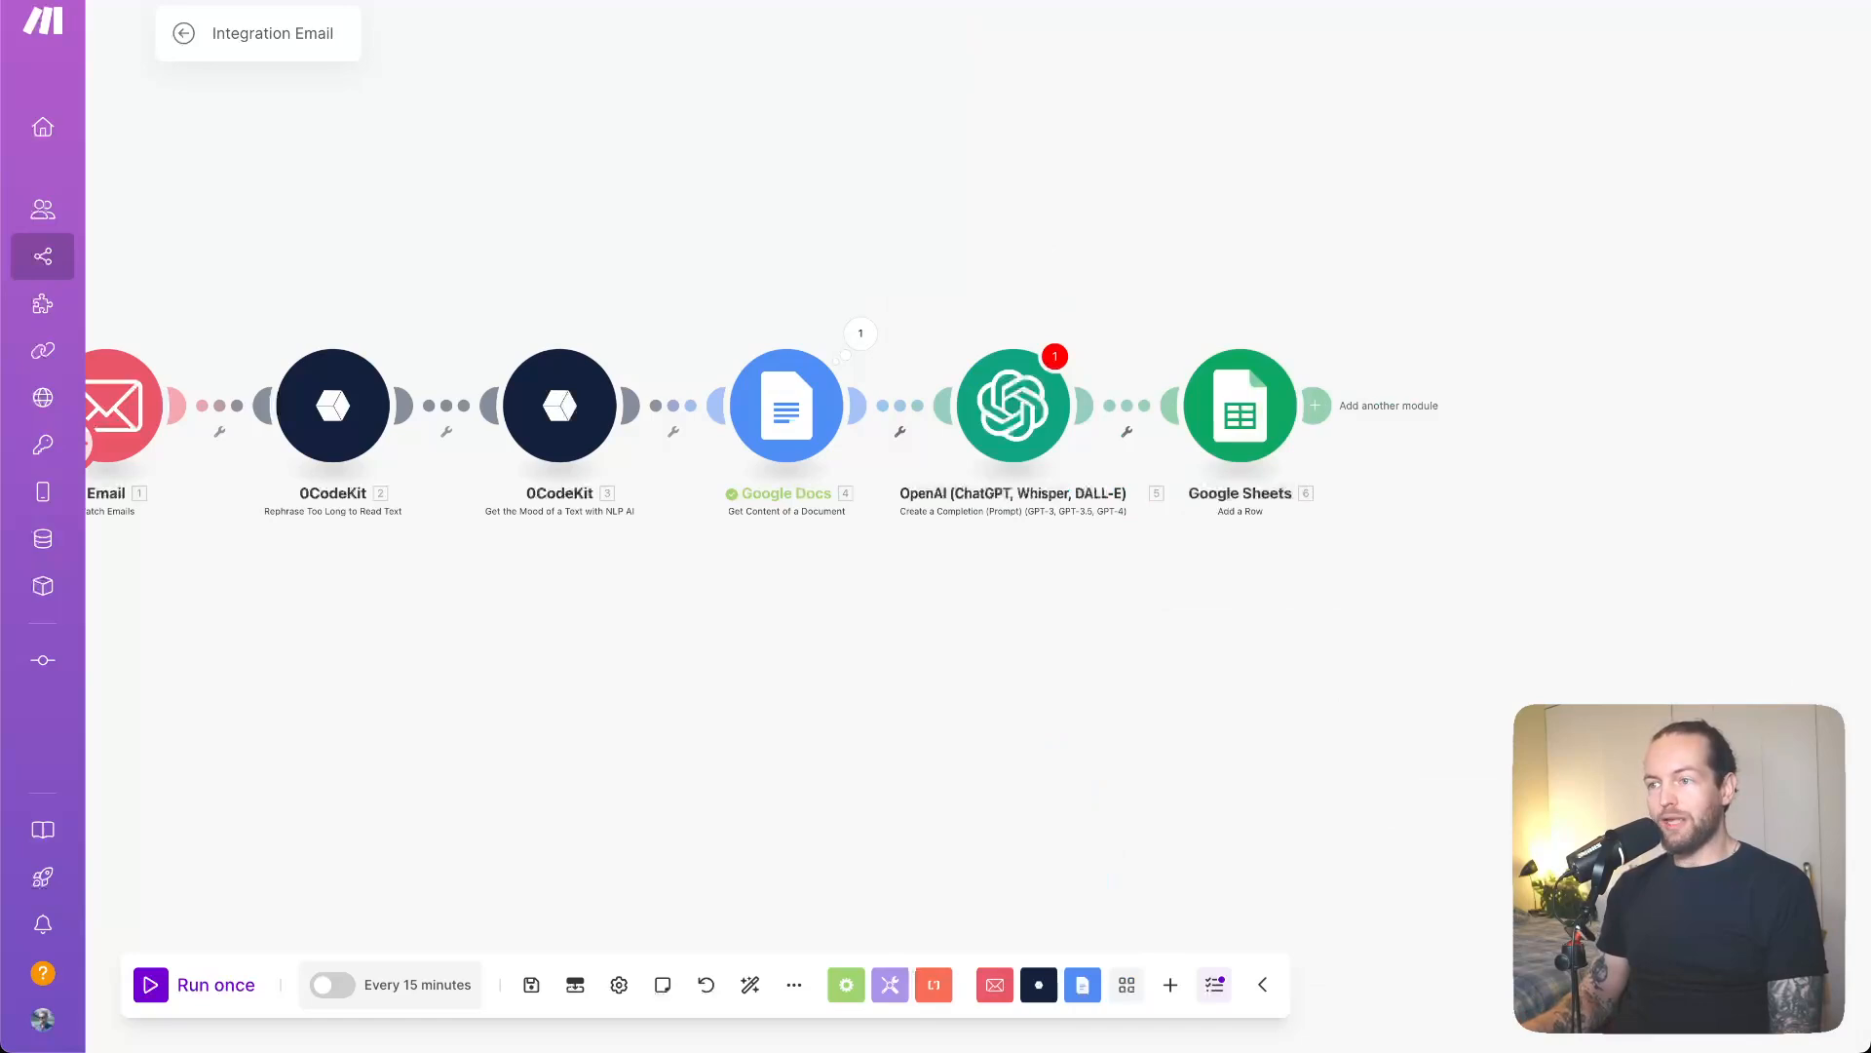
# - Reopen the OpenAI module, look over its Messages prompt, and close it to clear the warning
pyautogui.click(1030, 438)
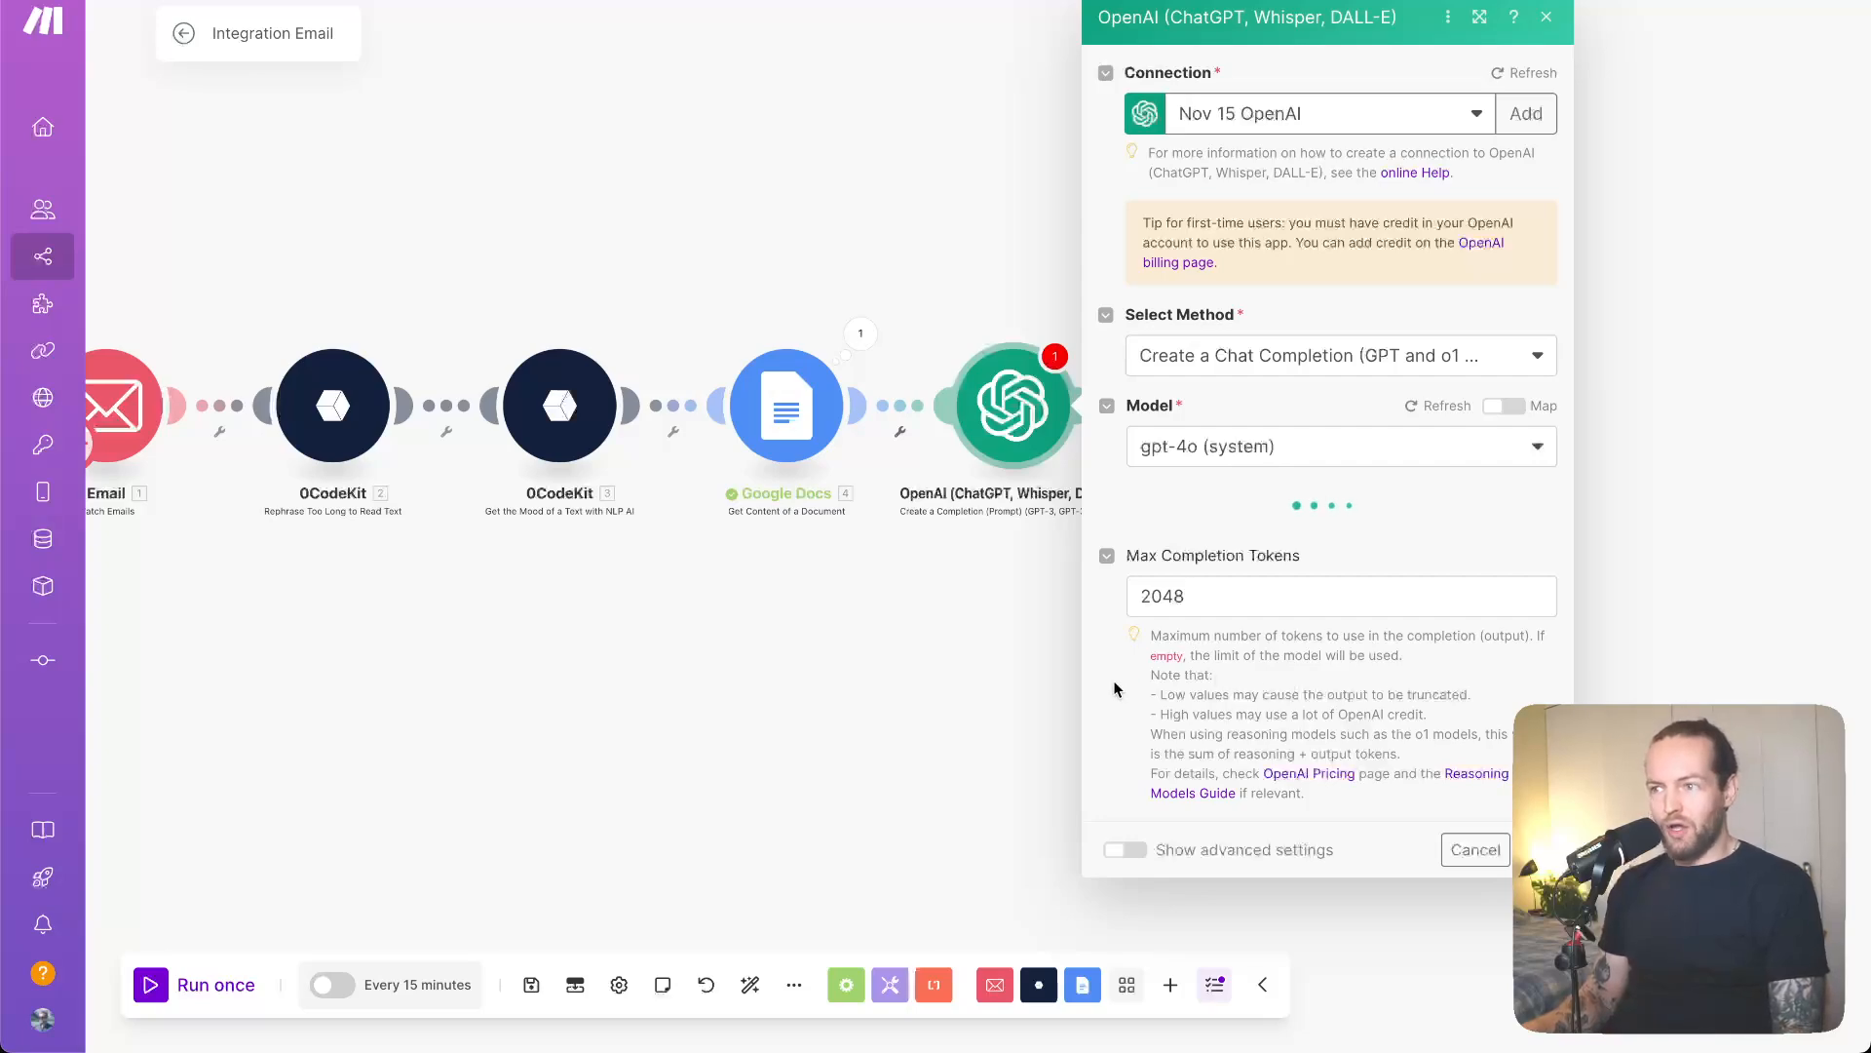
pyautogui.scroll(-3, 1116, 688)
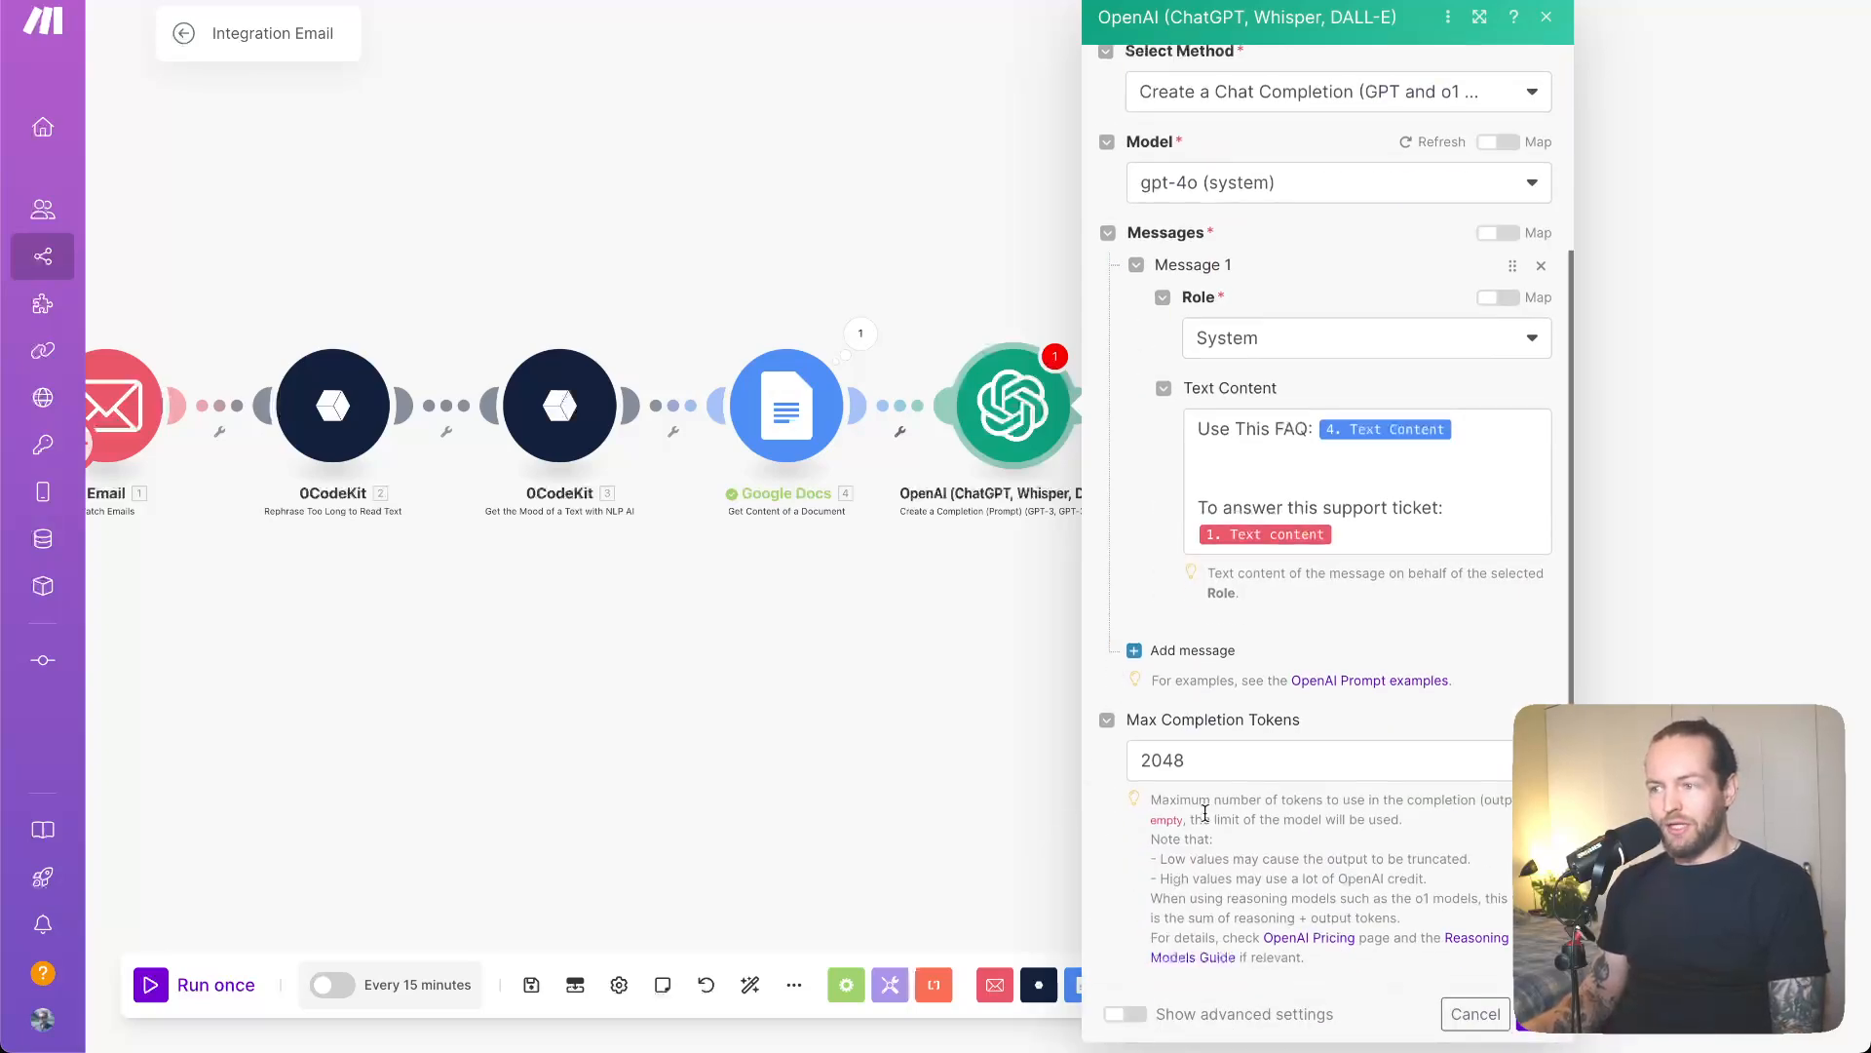
pyautogui.scroll(3, 1471, 873)
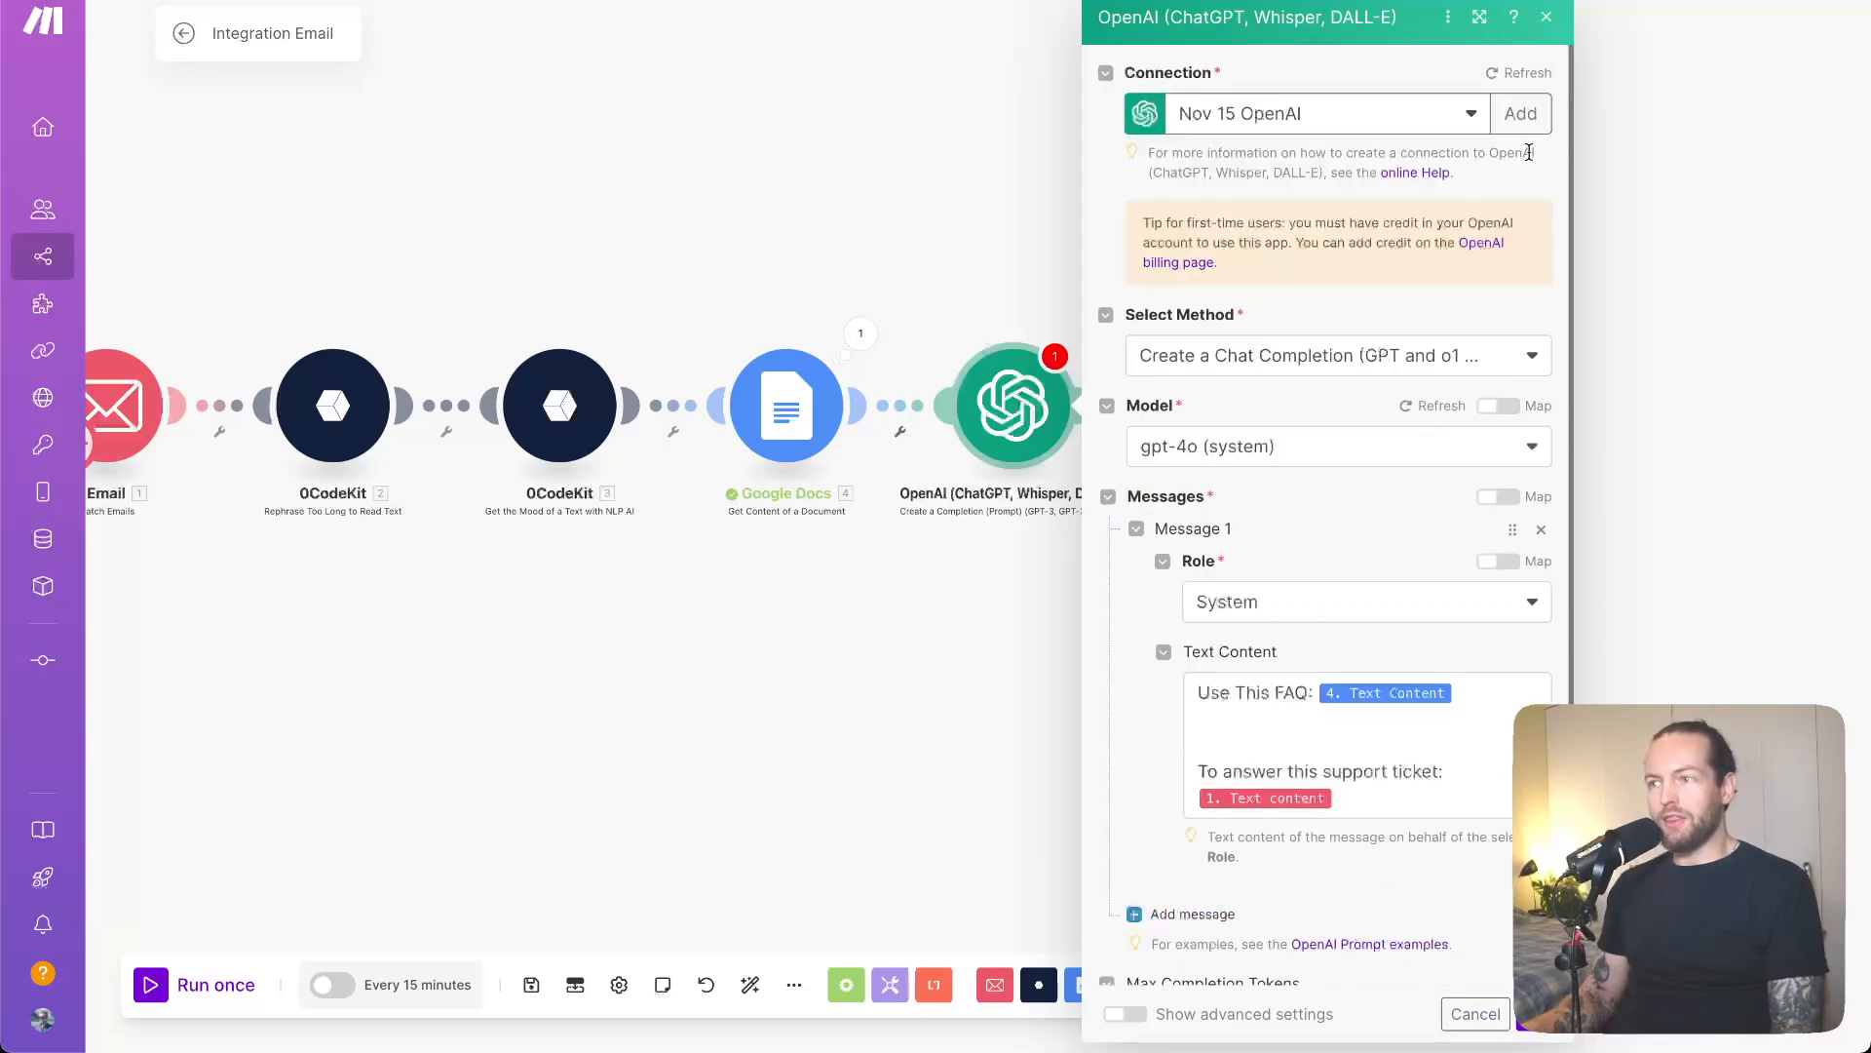
pyautogui.click(1550, 20)
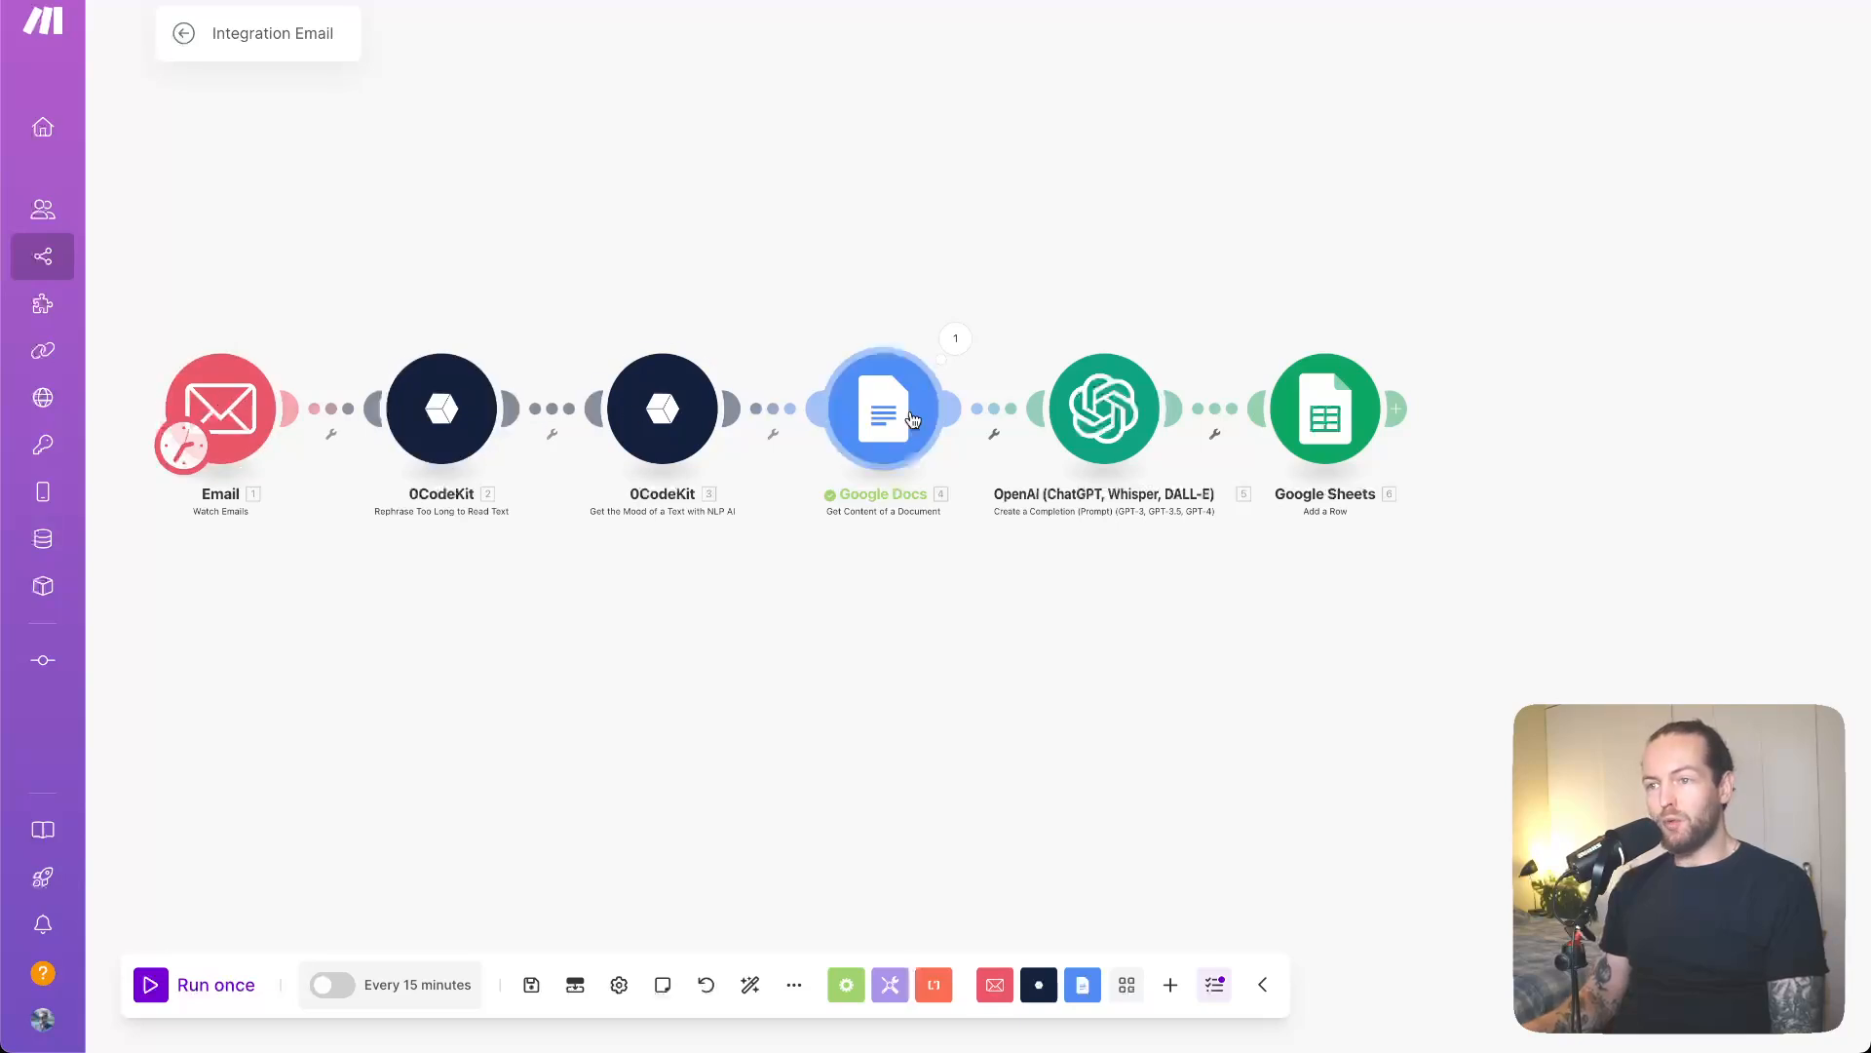
# - Check the Google Sheets module settings, then run the full scenario once
pyautogui.click(1346, 440)
pyautogui.click(1224, 242)
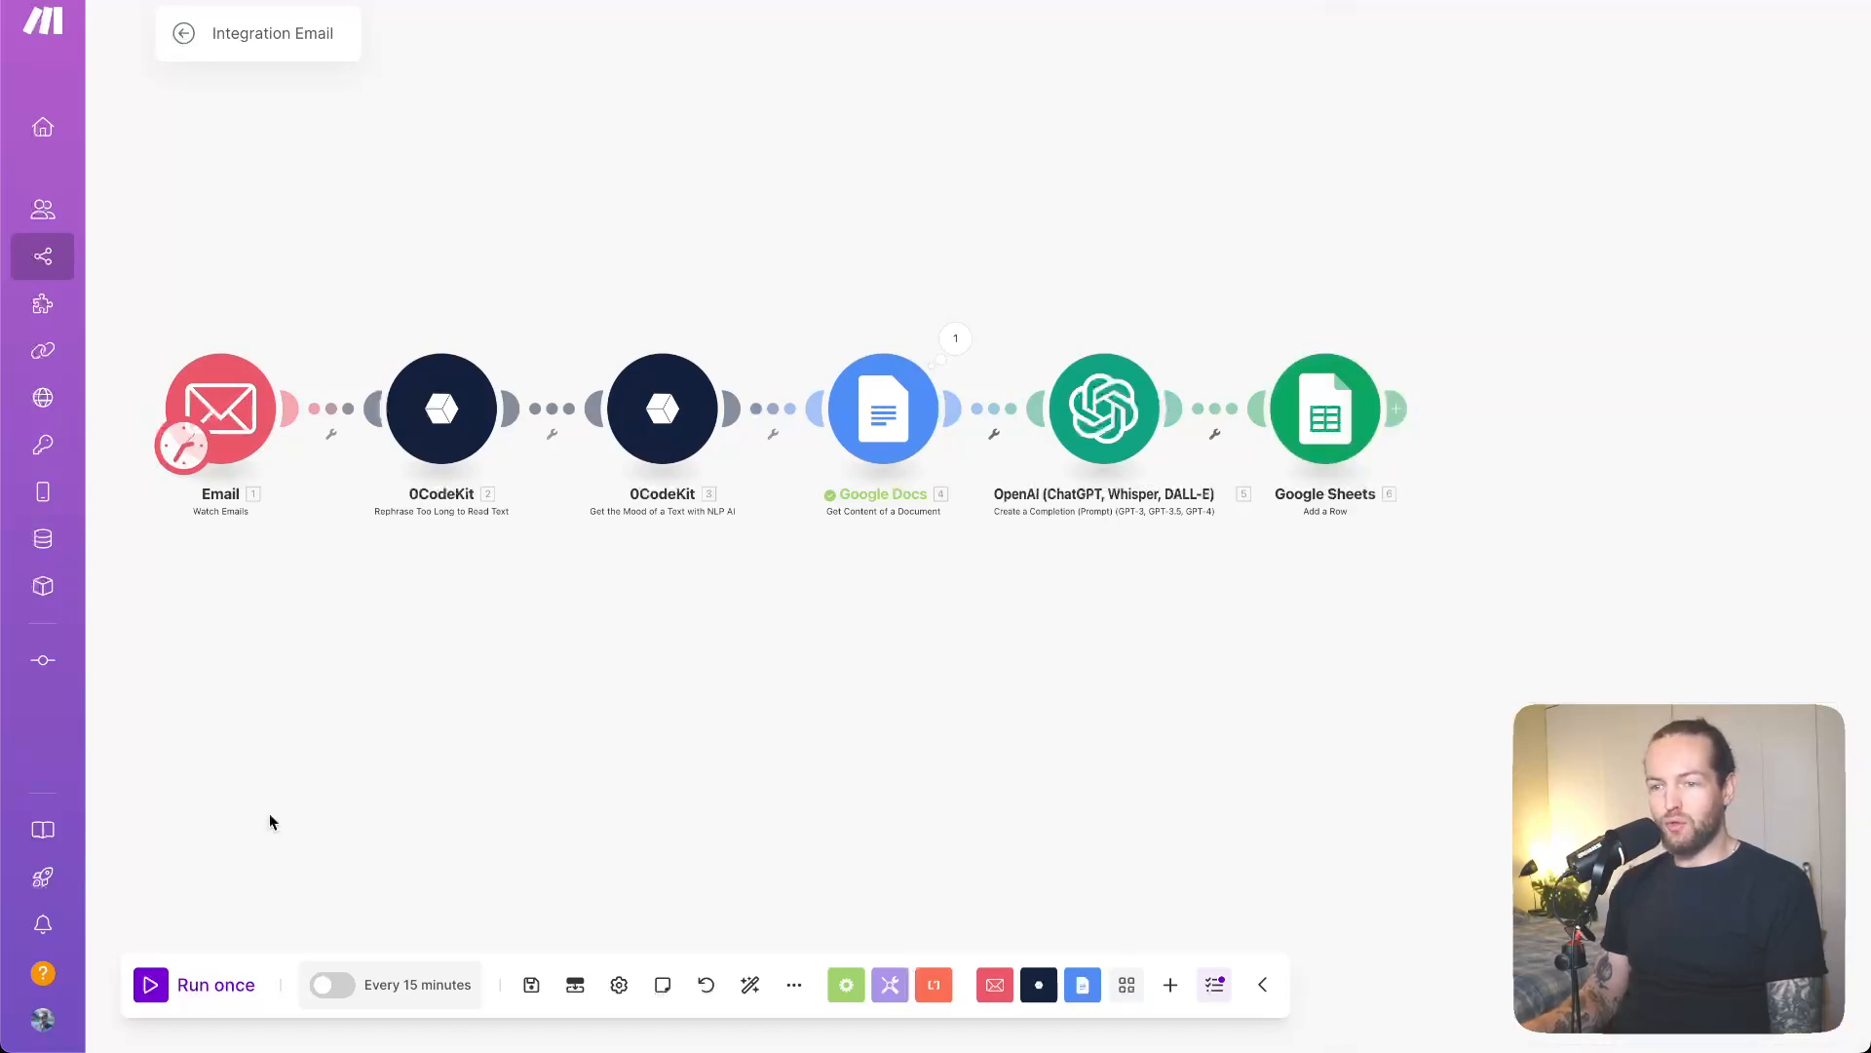
pyautogui.click(207, 993)
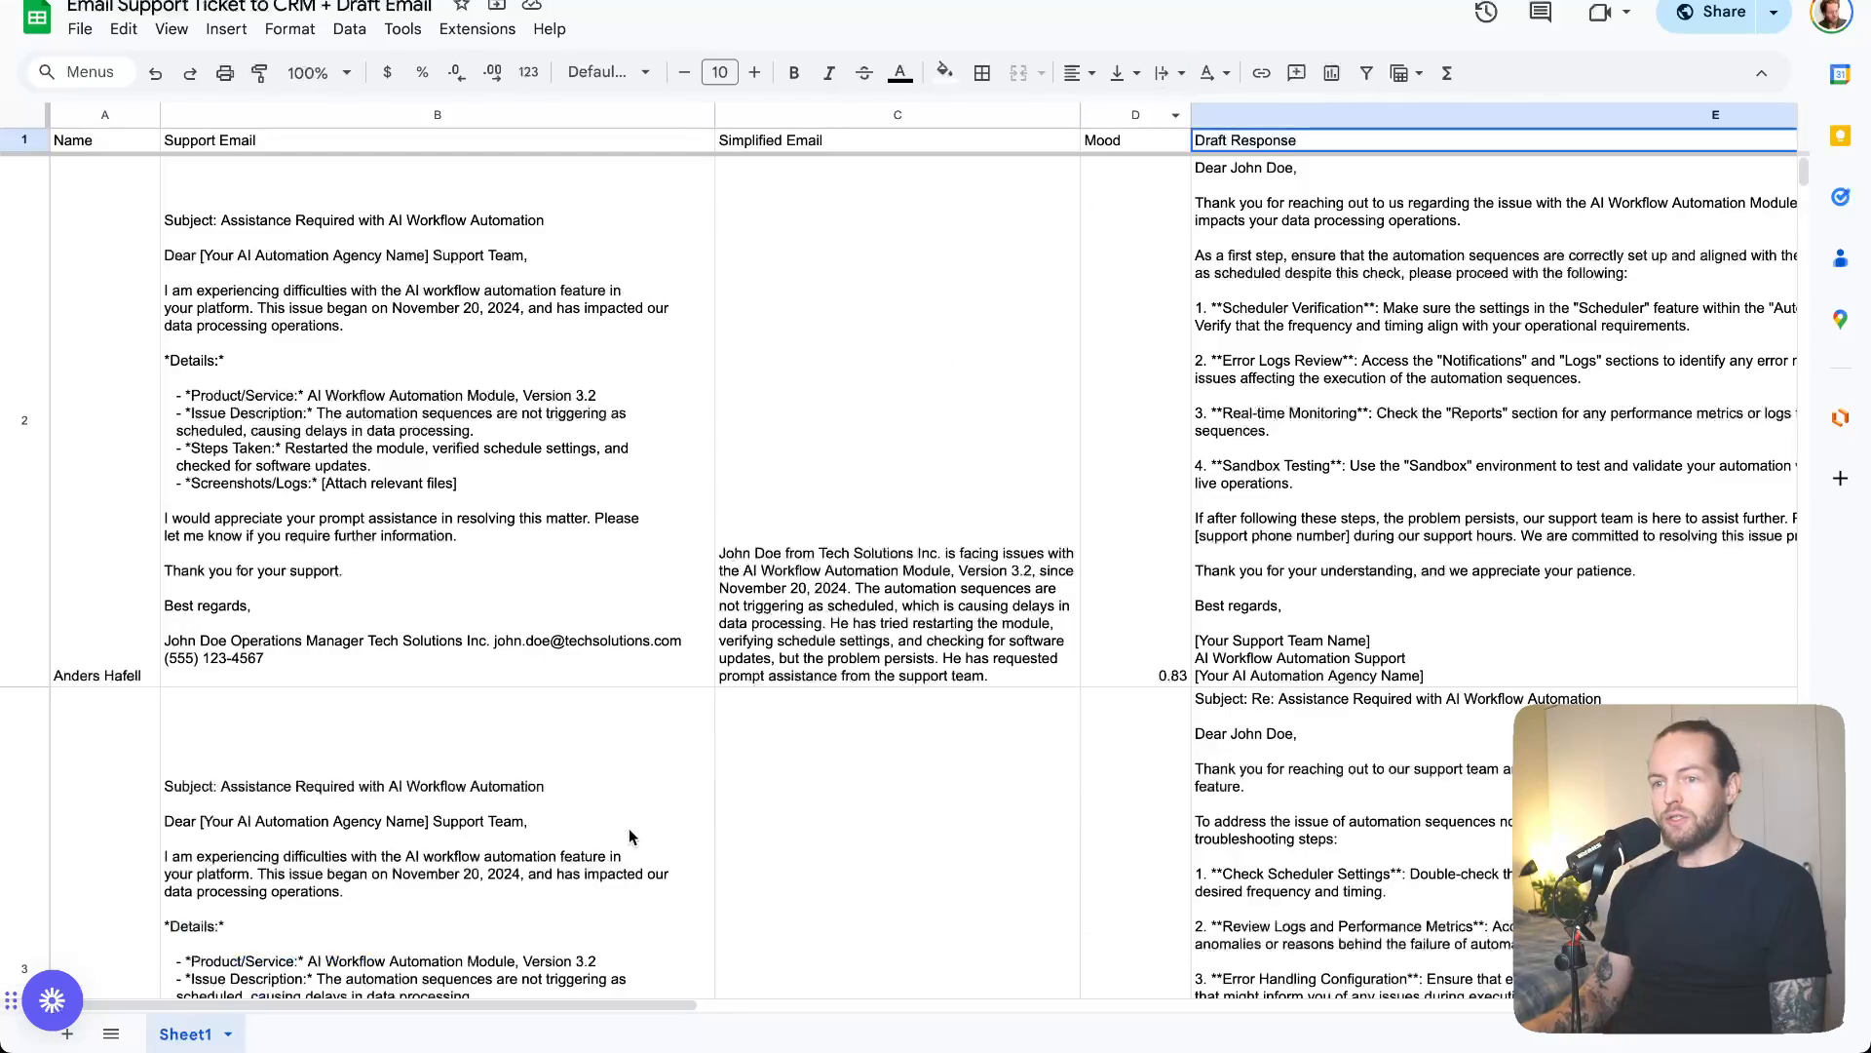
# - Scroll through the sheet to review row 3's sender, email, summary and mood 0.83
pyautogui.scroll(-3, 630, 836)
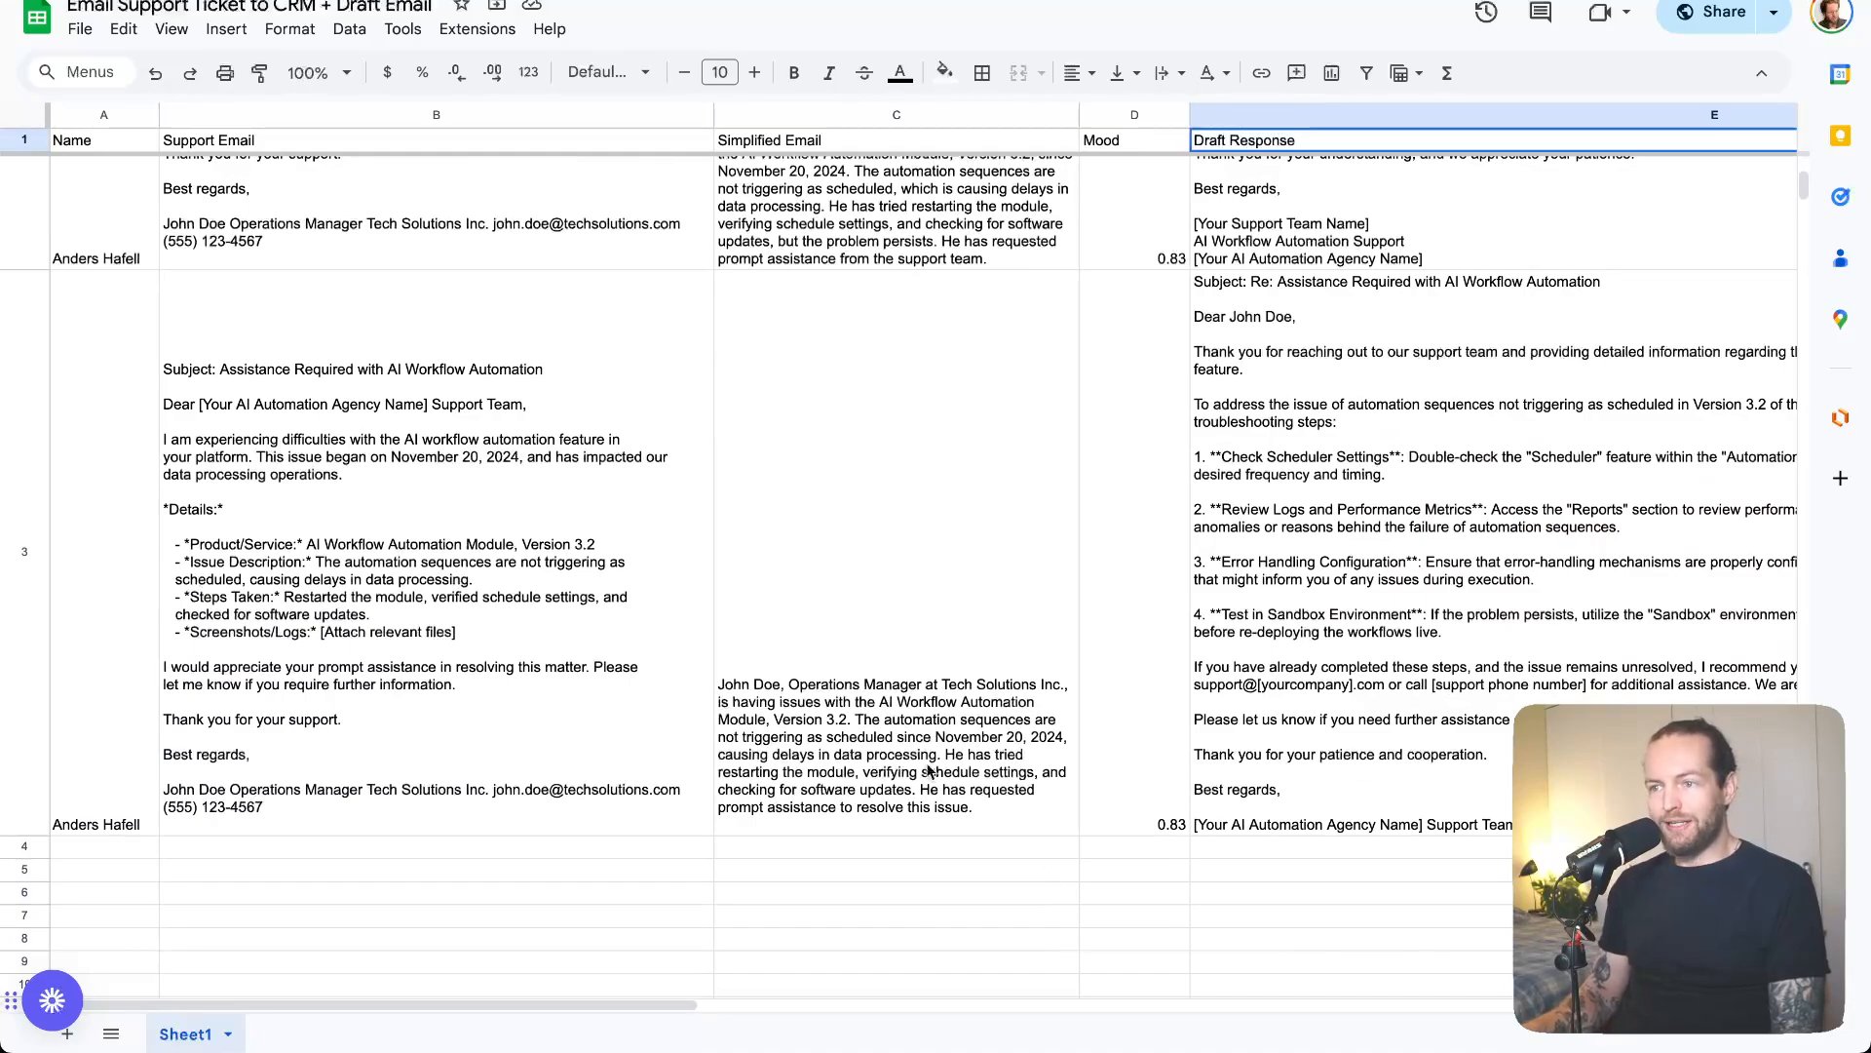
pyautogui.scroll(-3, 928, 770)
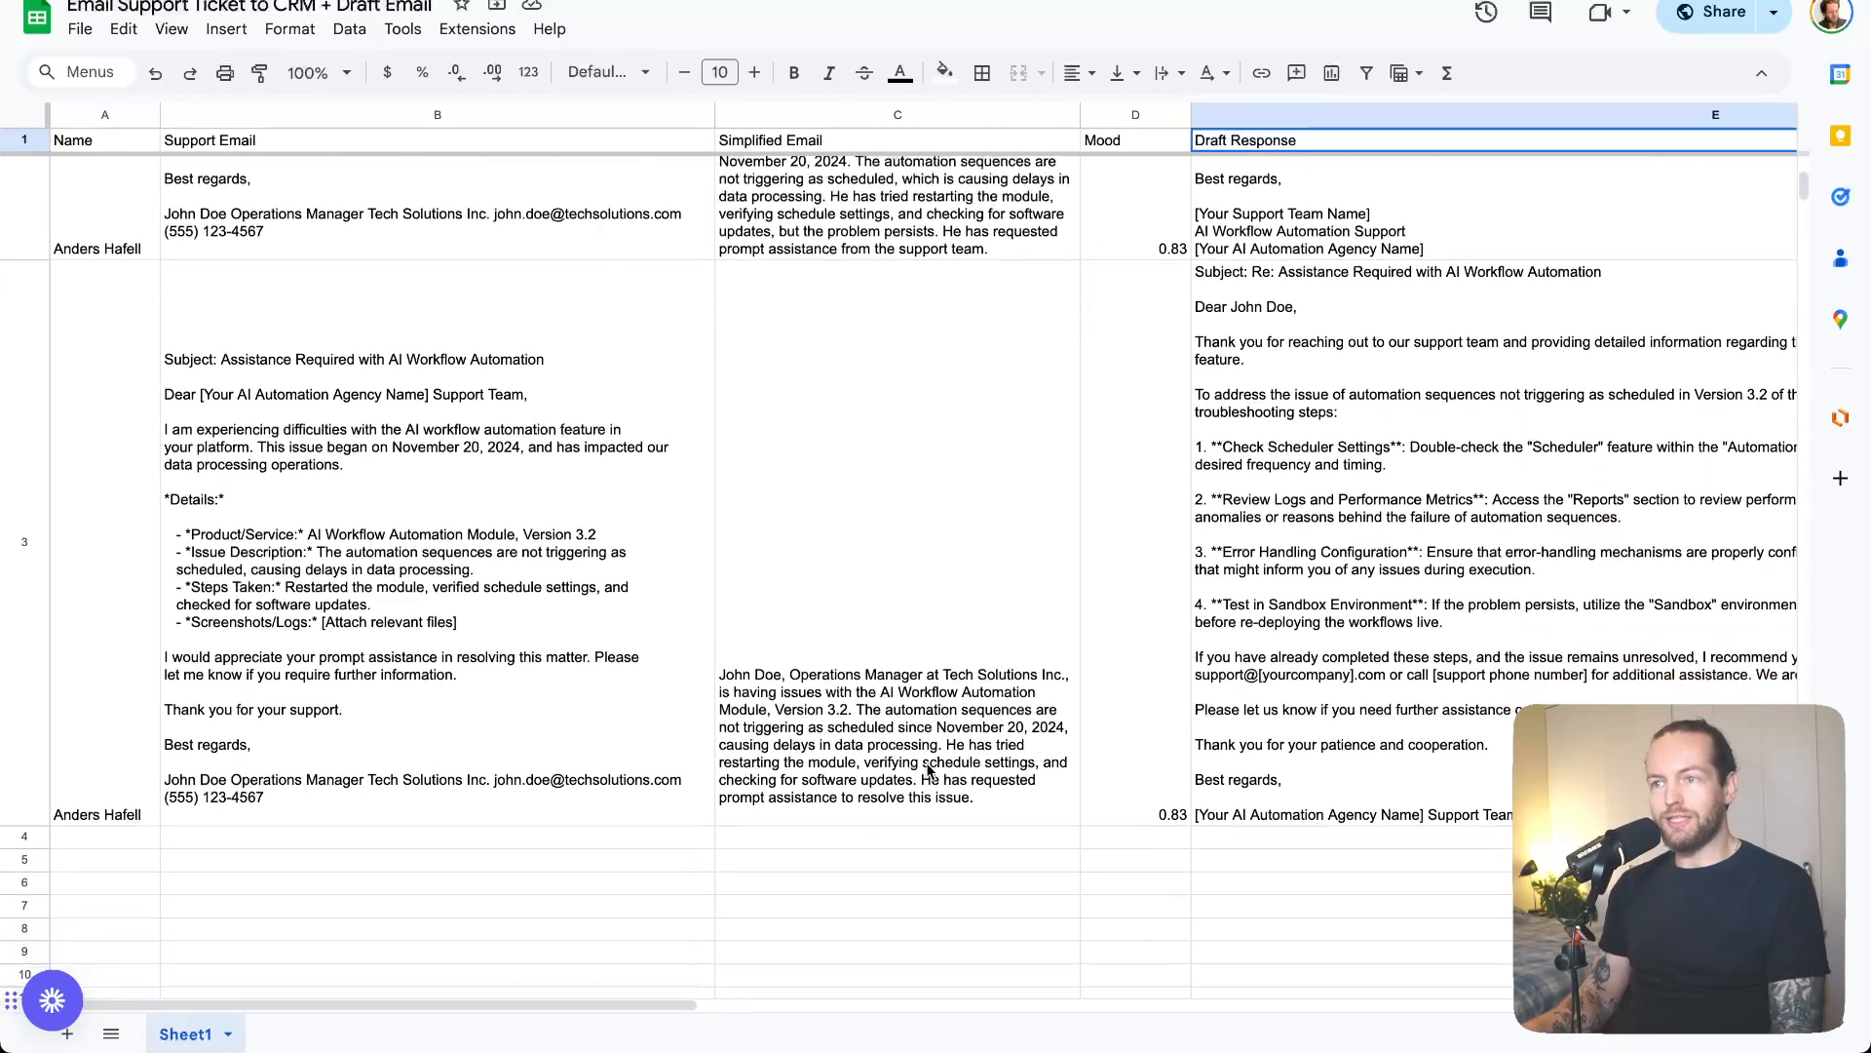
pyautogui.scroll(-2, 928, 770)
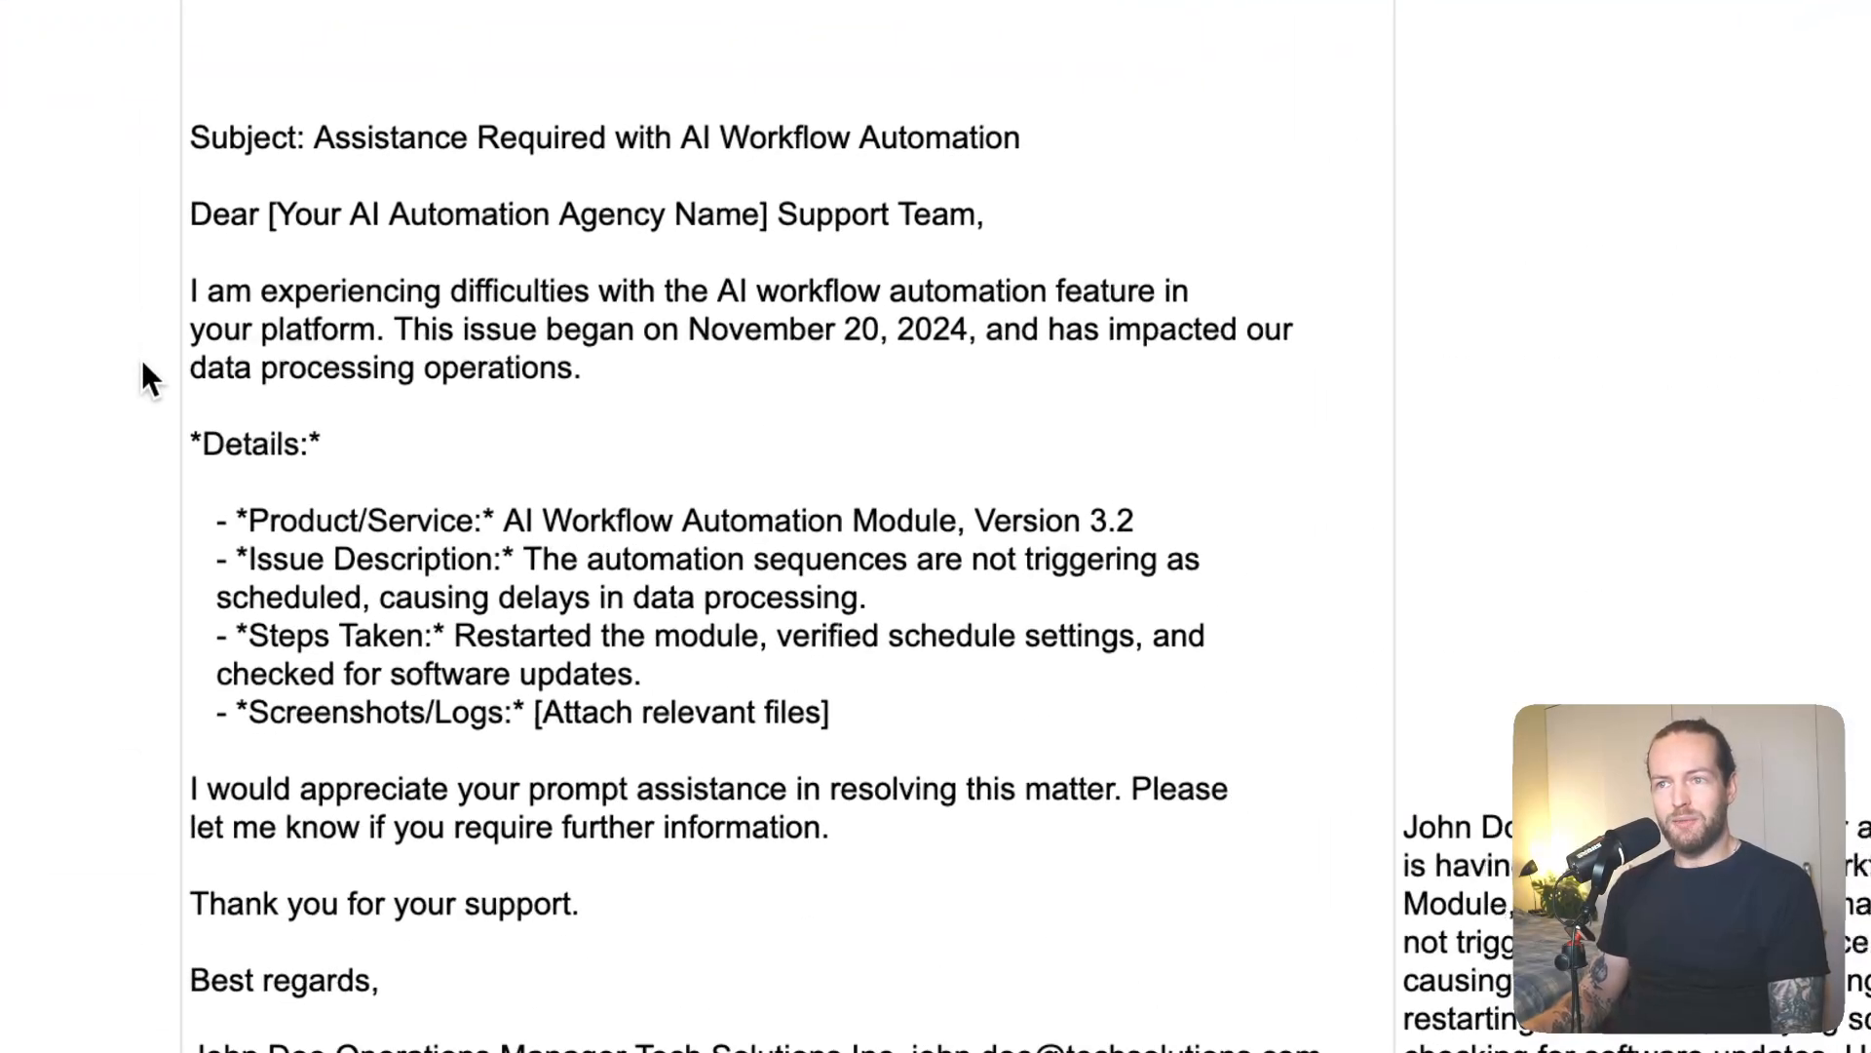
pyautogui.hscroll(4, 1715, 721)
pyautogui.scroll(-1, 1716, 722)
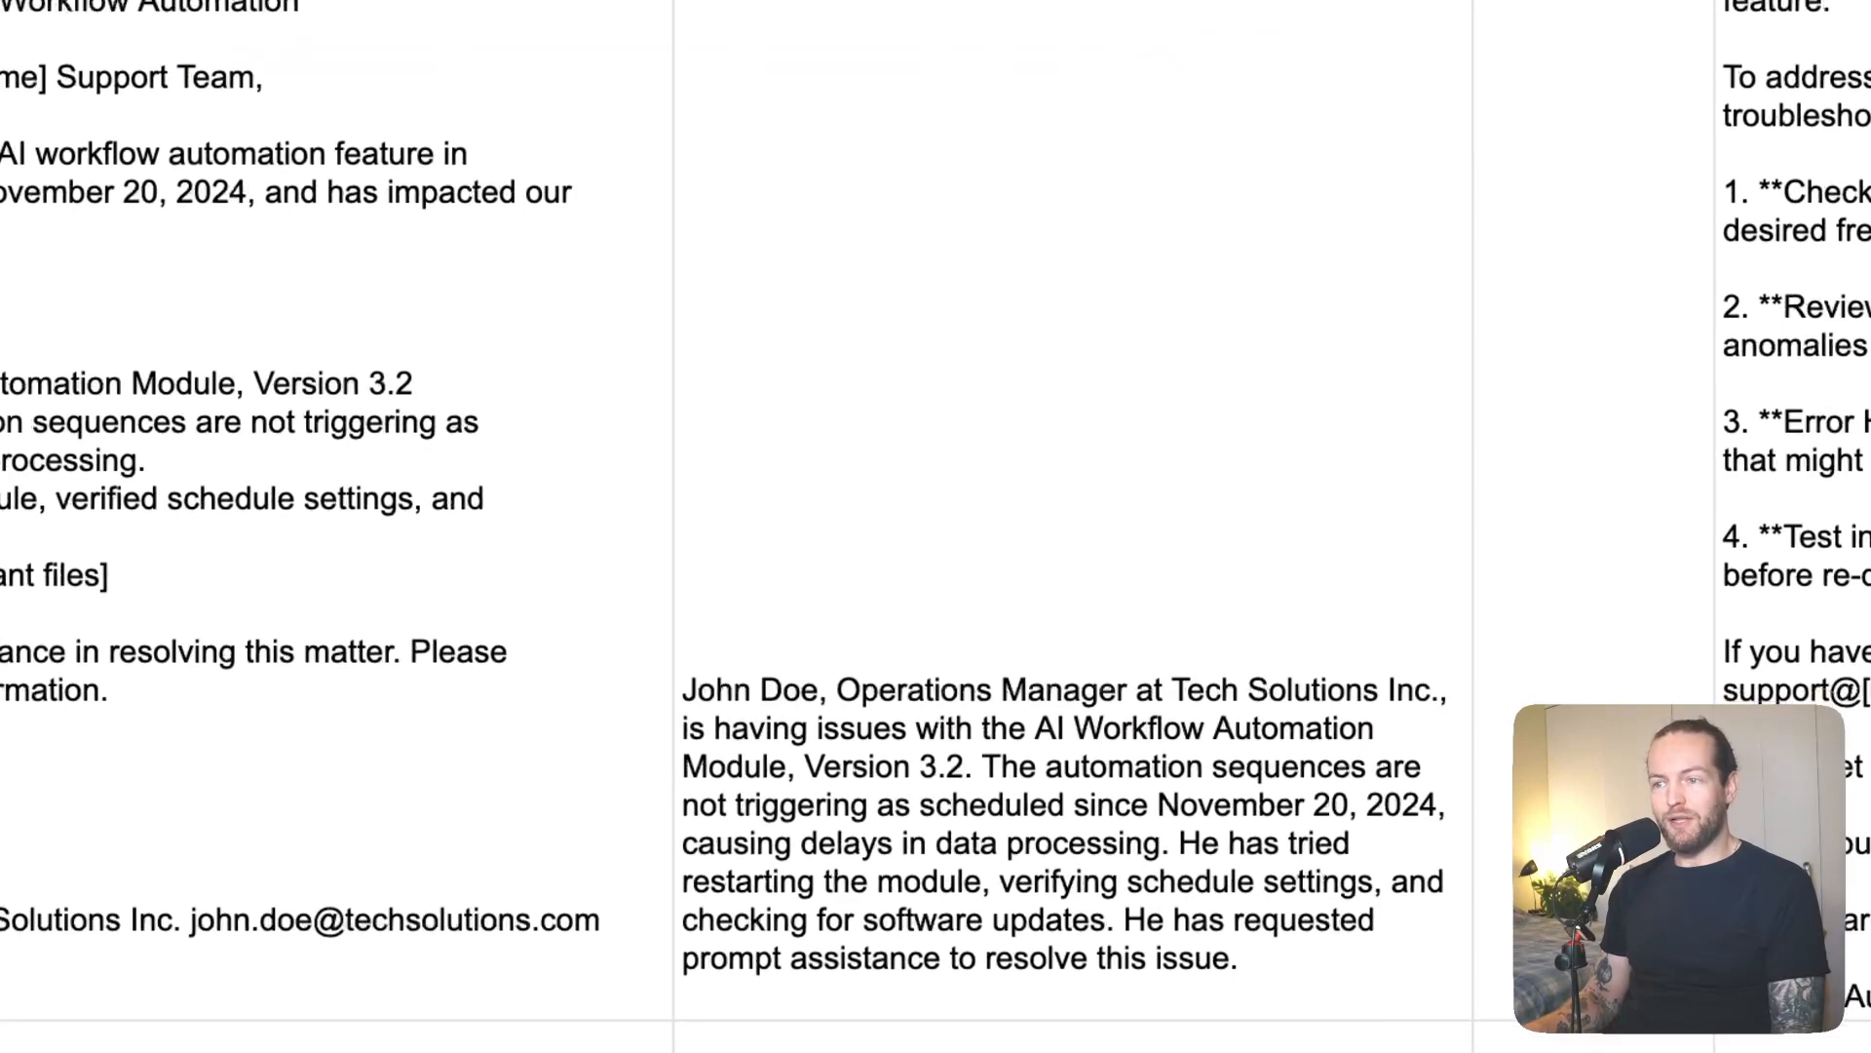
pyautogui.scroll(-1, 1599, 1045)
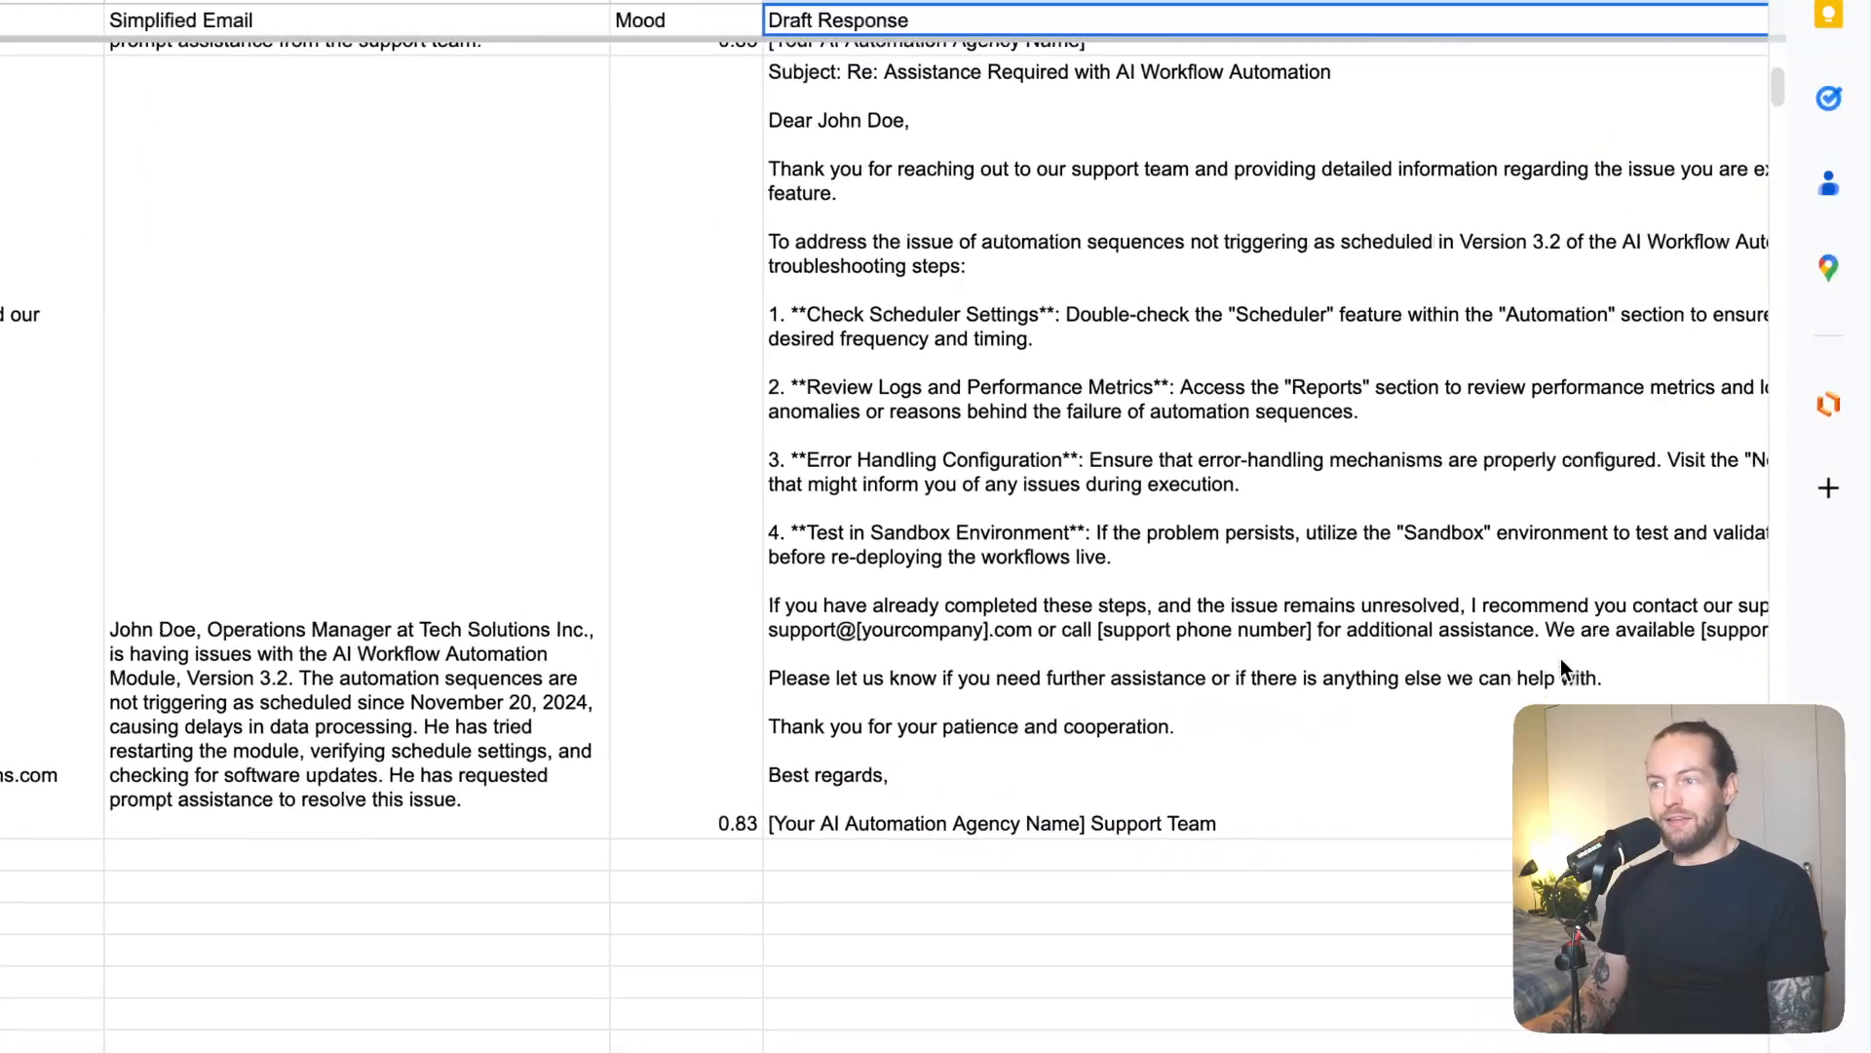
pyautogui.scroll(1, 1559, 658)
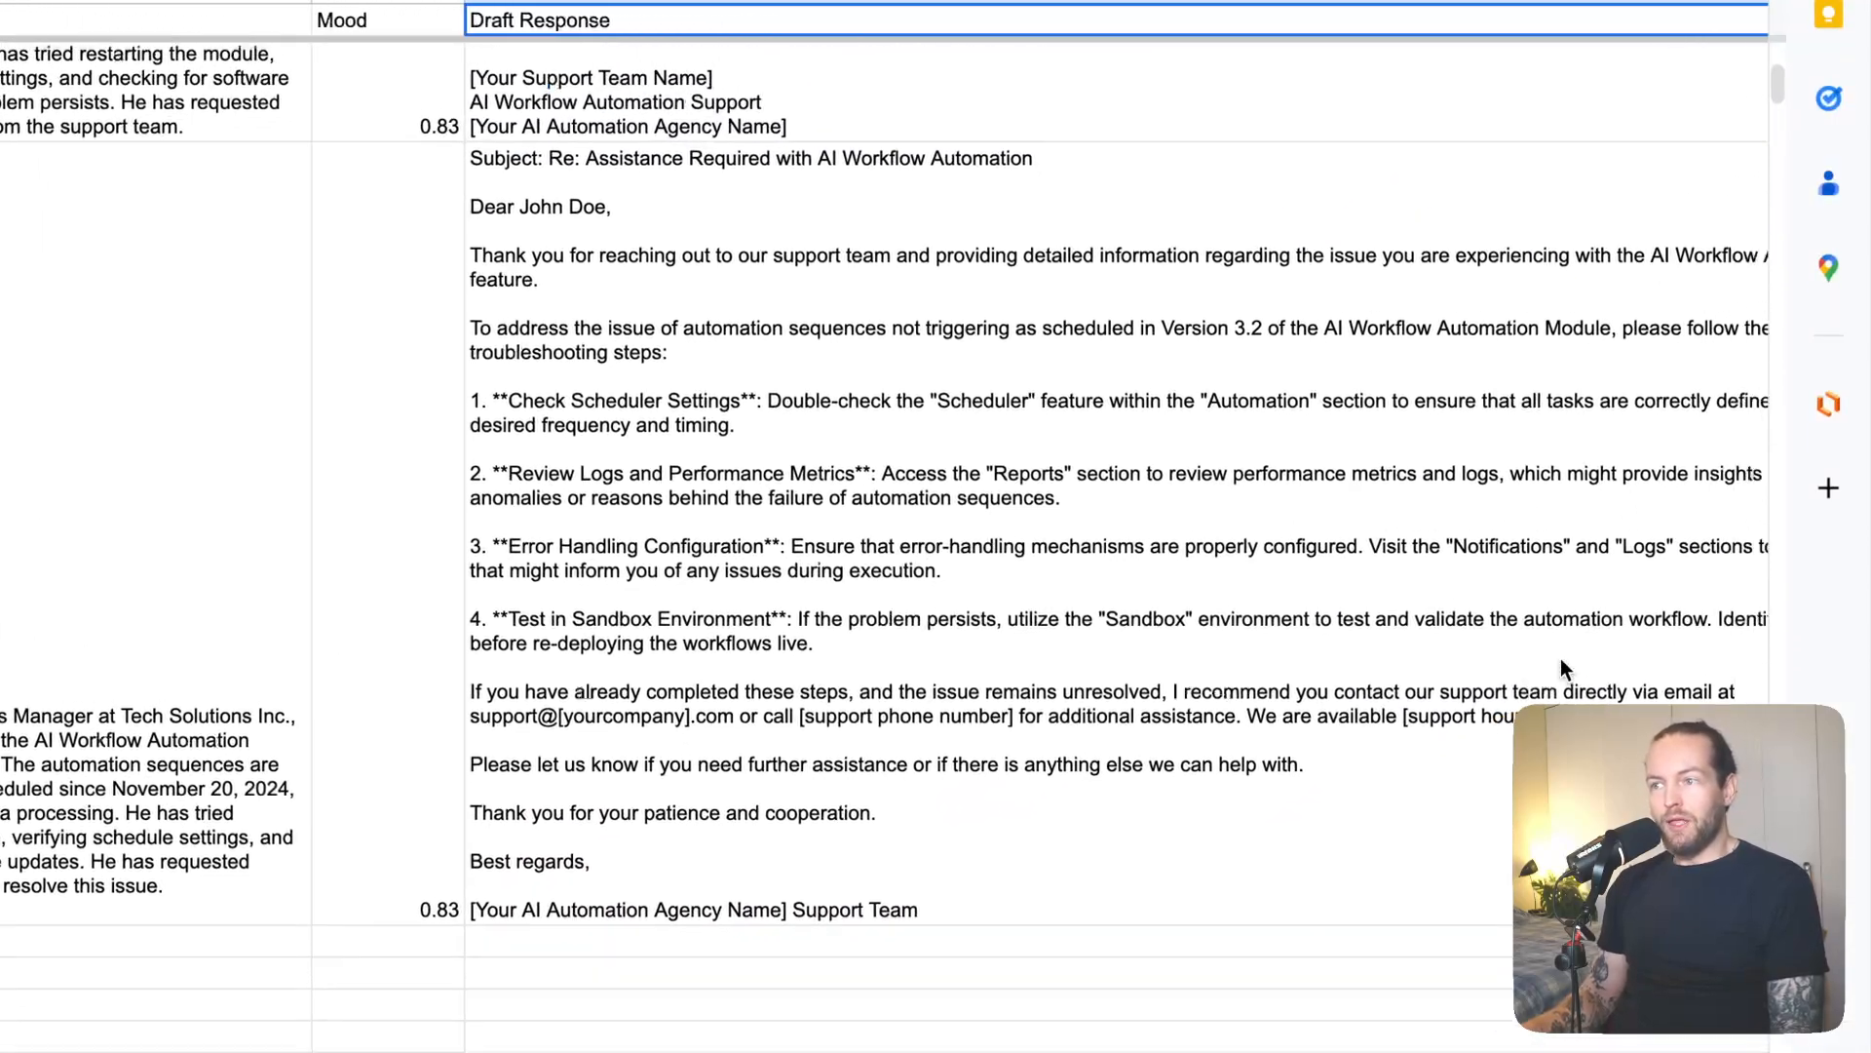
pyautogui.hscroll(4, 1560, 658)
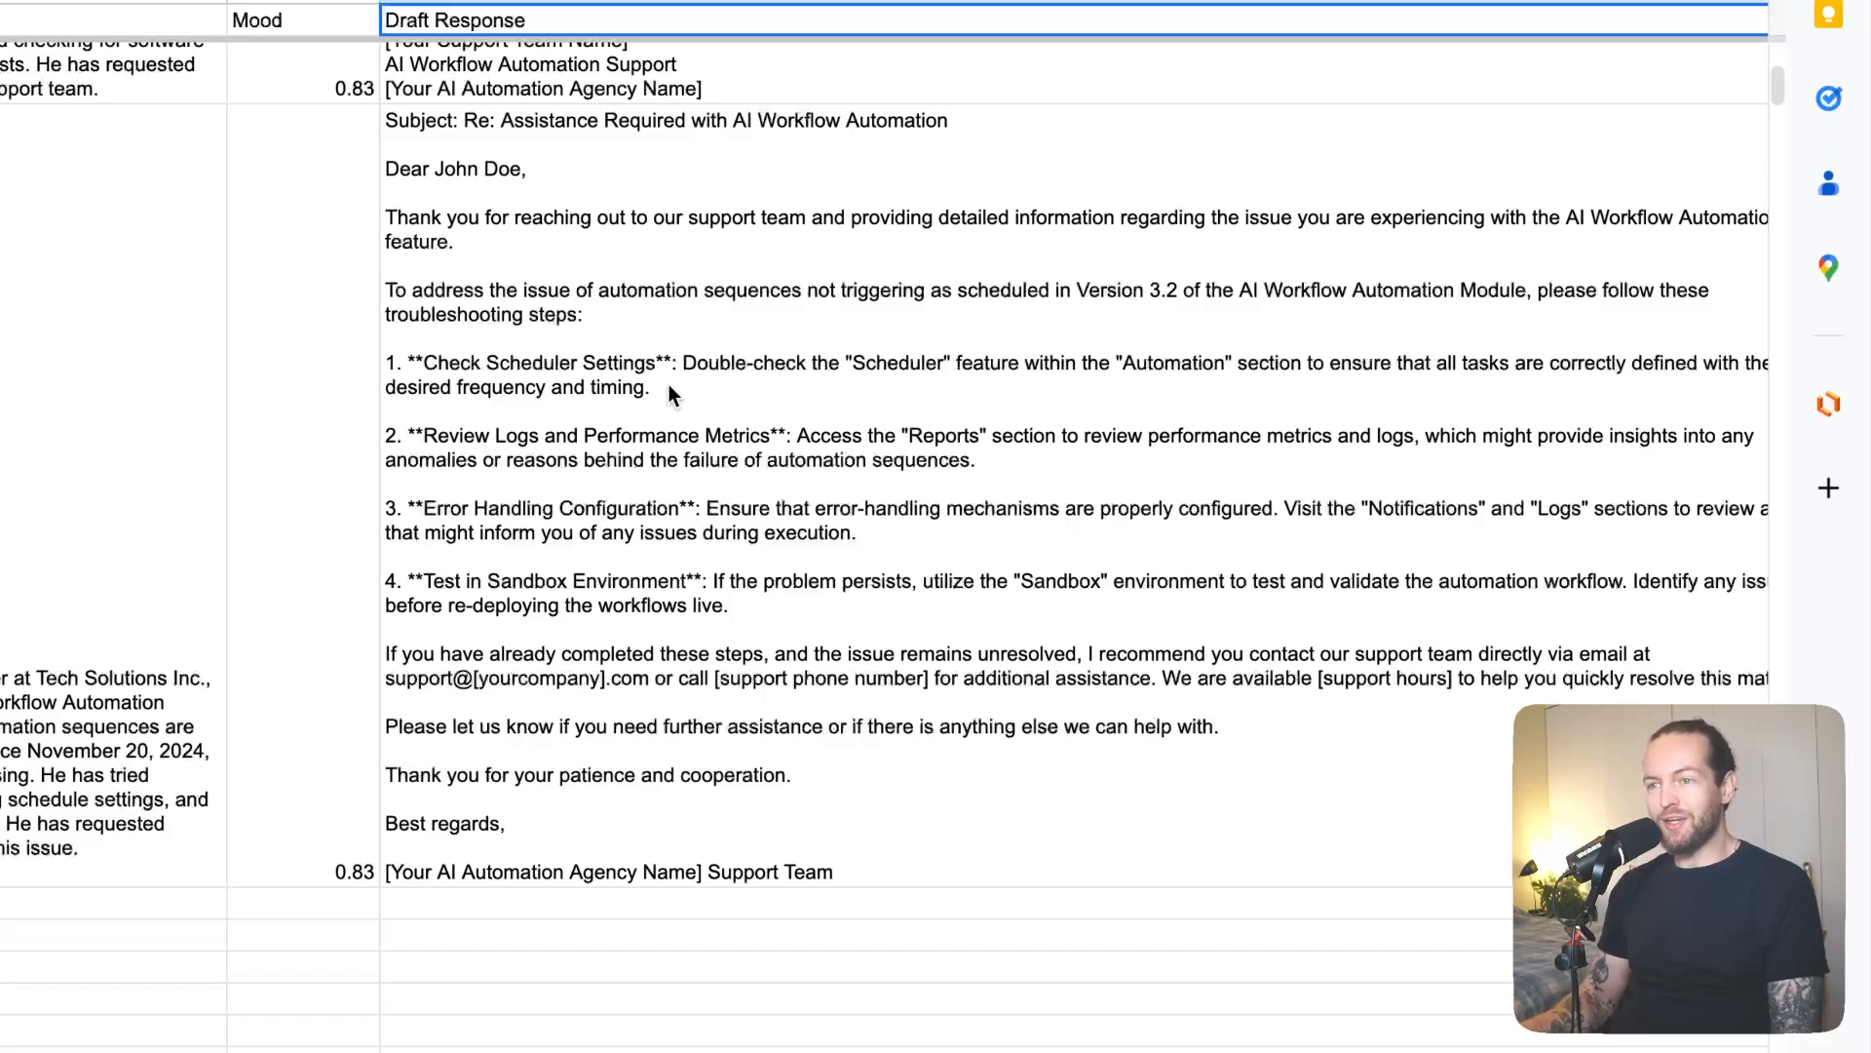
# - Inspect the newest Draft Response cell, then return to the Make scenario
pyautogui.click(1082, 481)
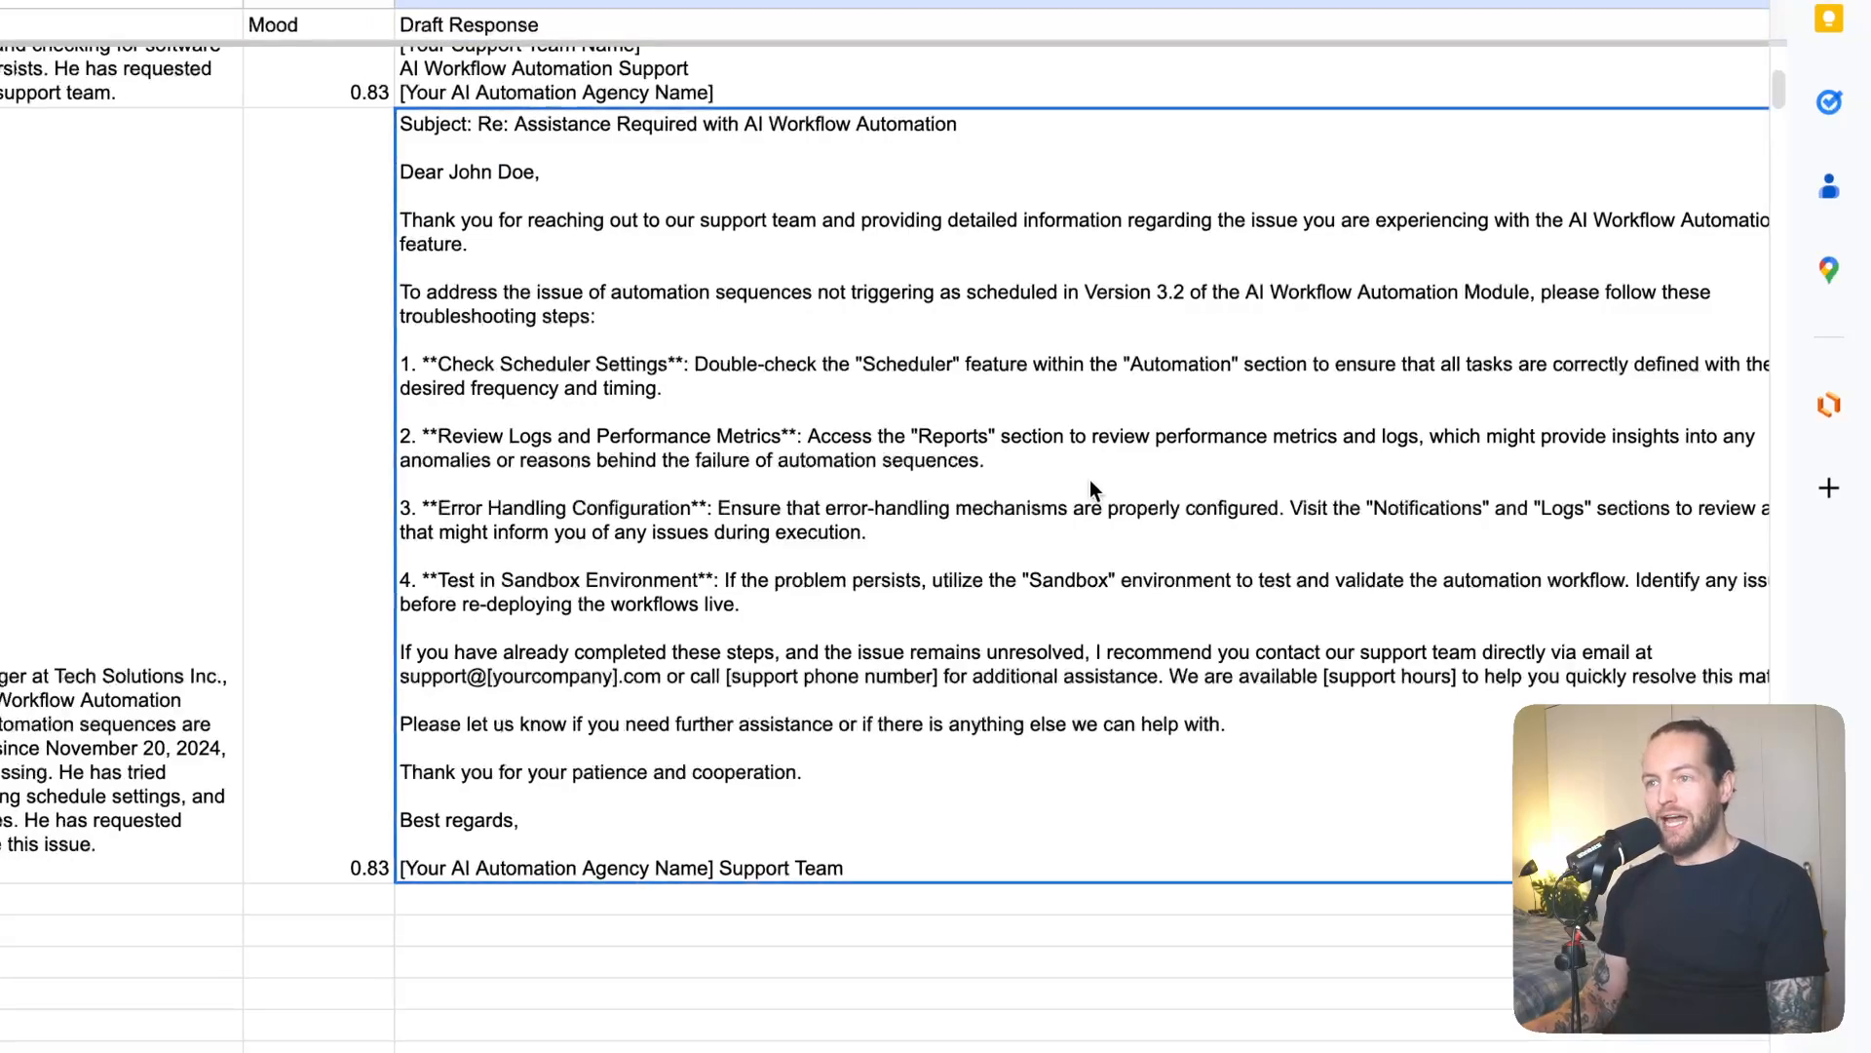
pyautogui.hscroll(3, 1372, 507)
pyautogui.hscroll(-2, 1372, 507)
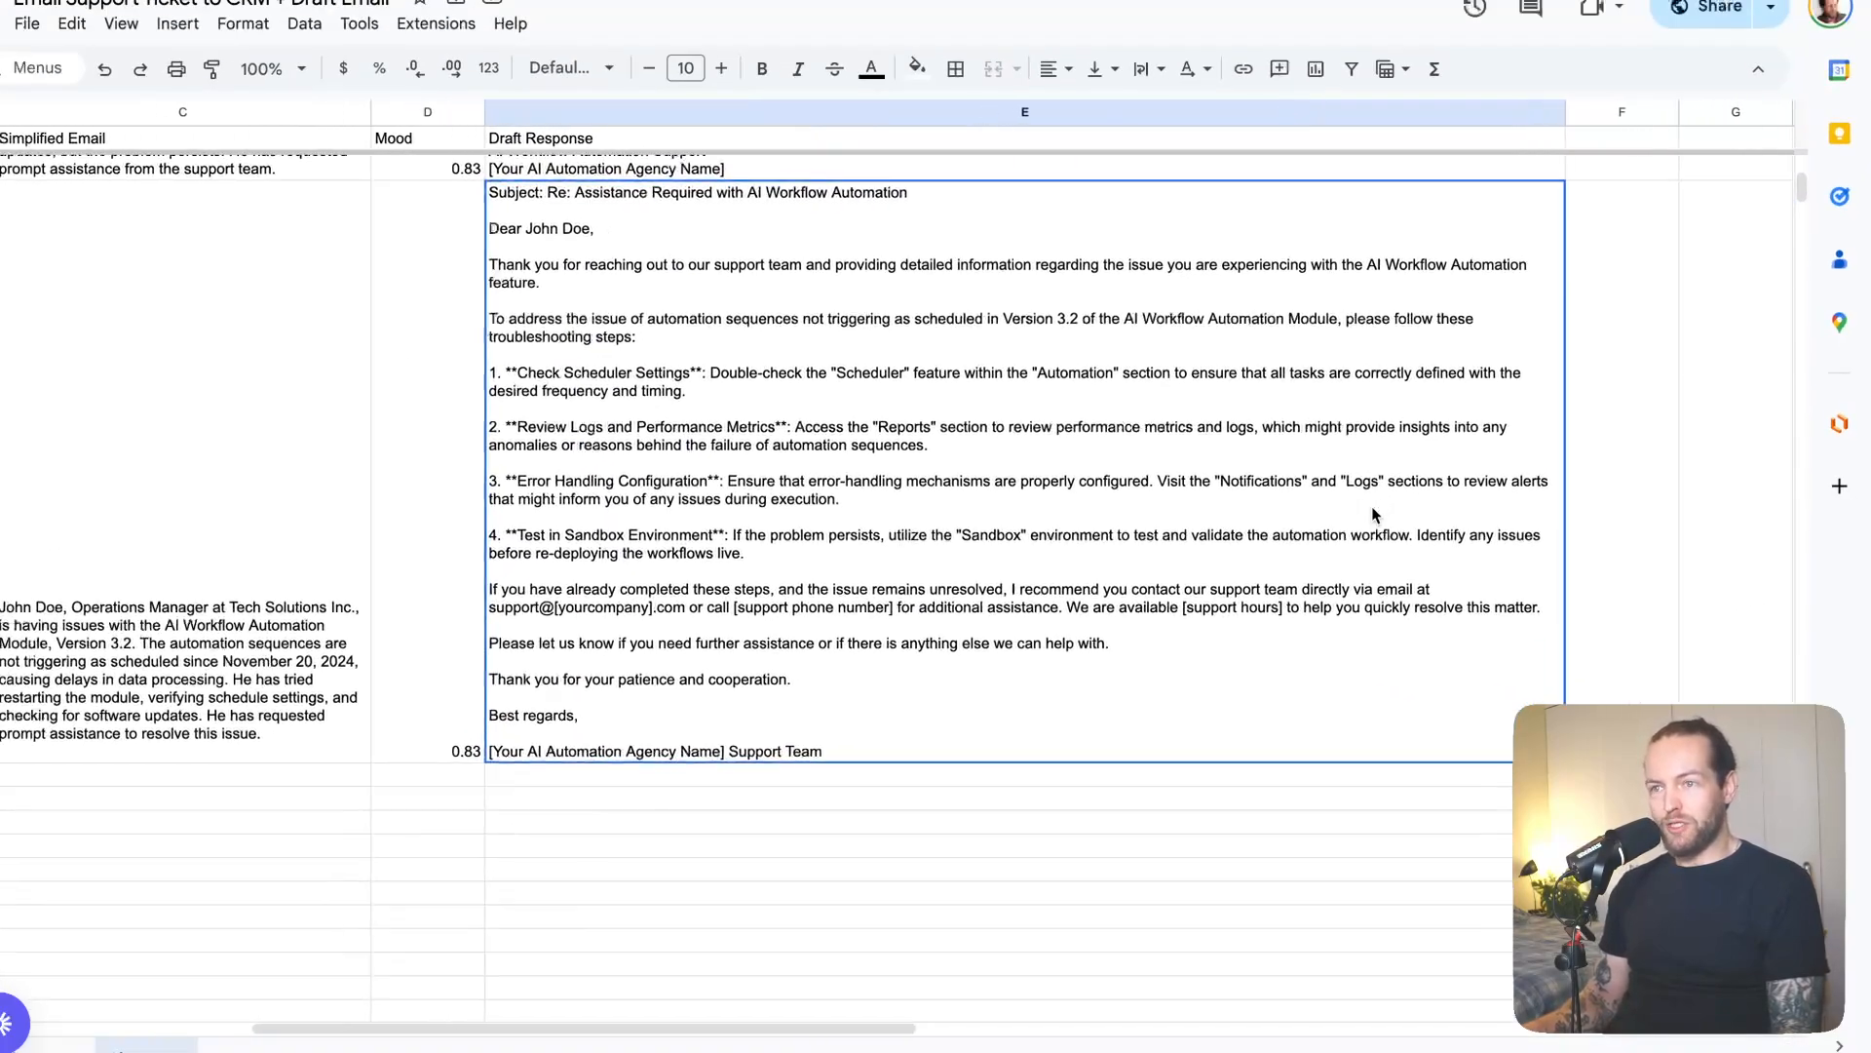
pyautogui.scroll(1, 1372, 507)
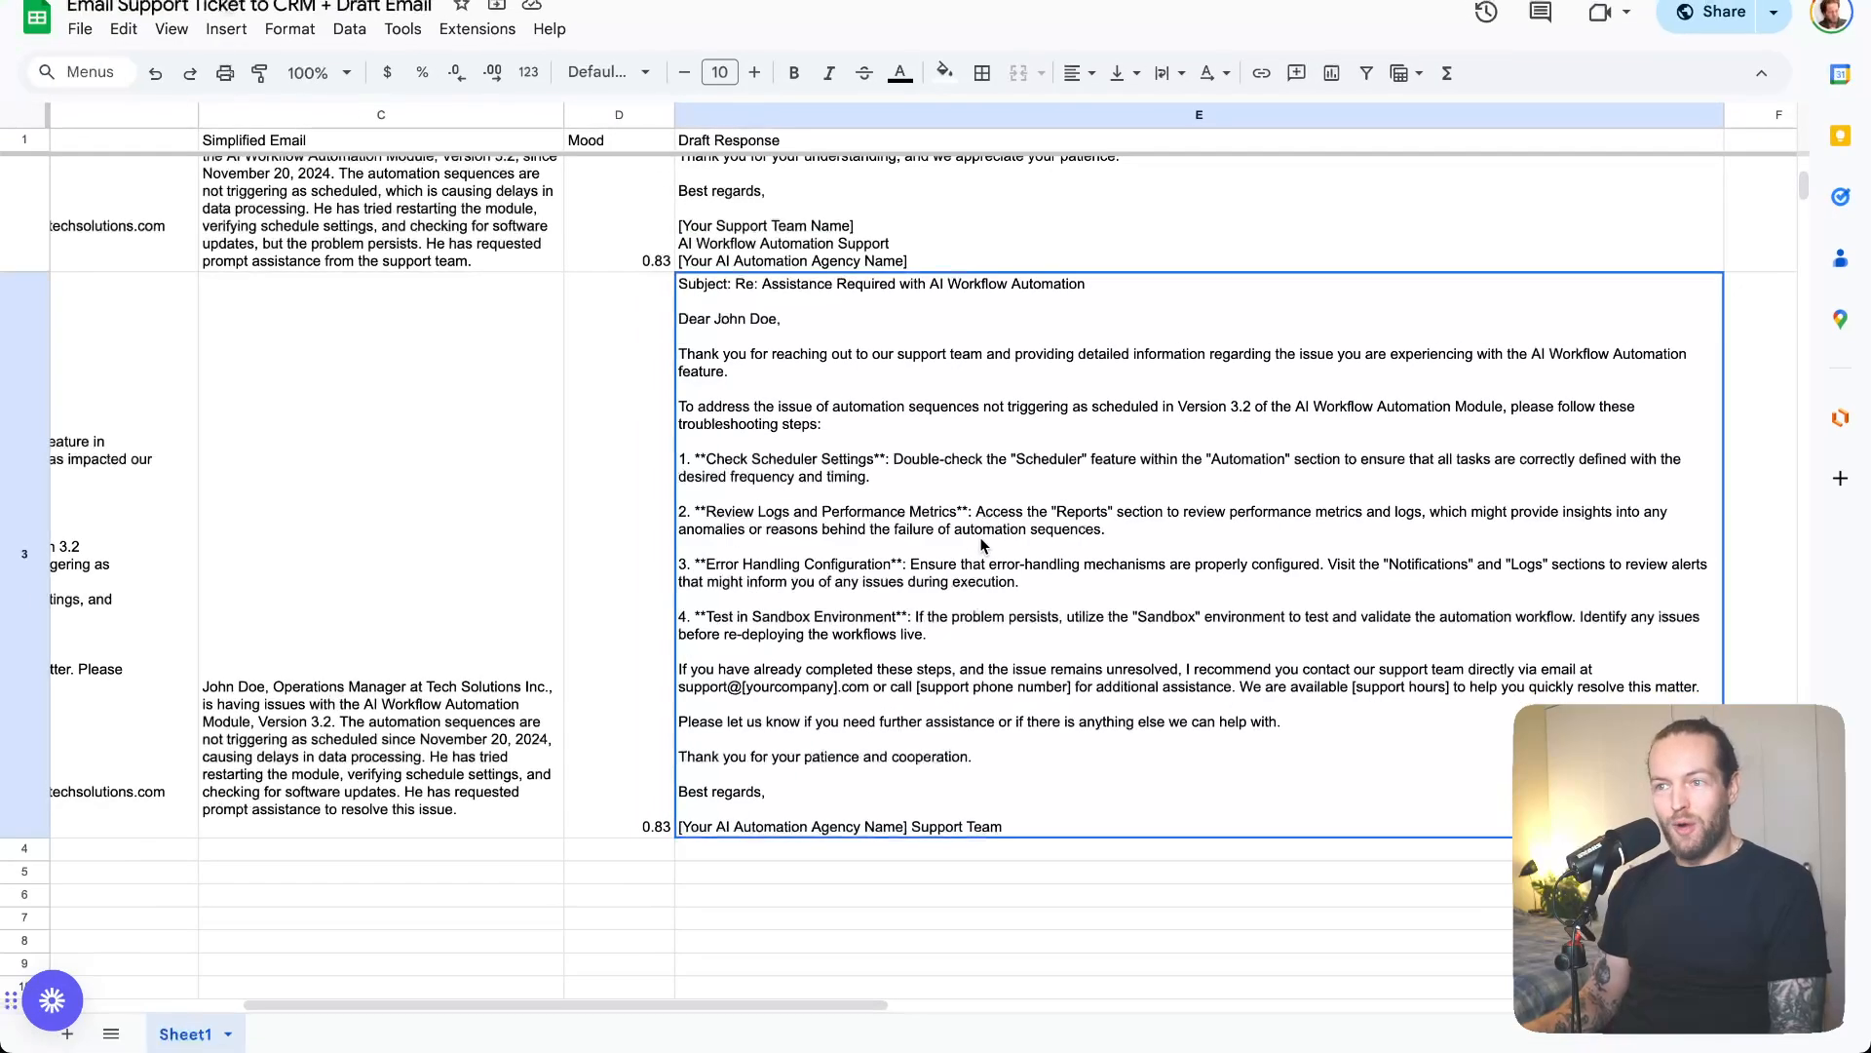
pyautogui.scroll(5, 878, 604)
pyautogui.hscroll(-4, 878, 605)
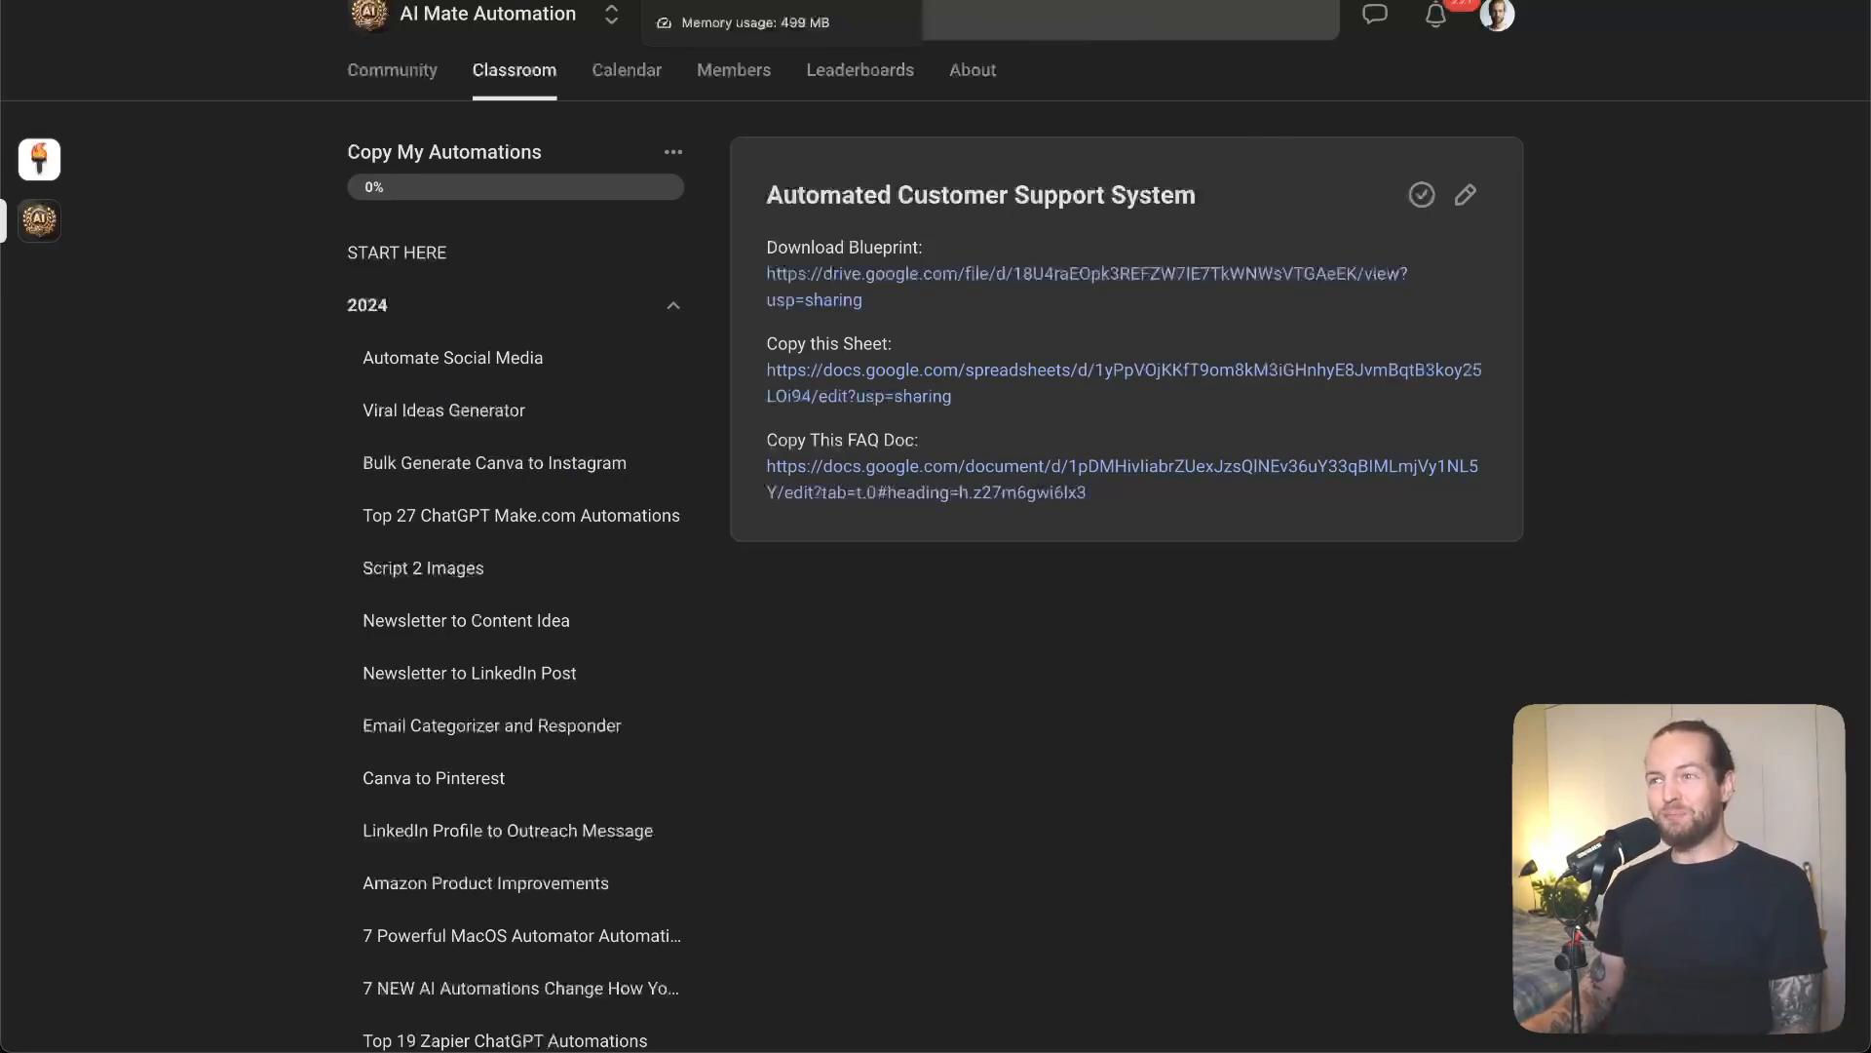
pyautogui.click(409, 1)
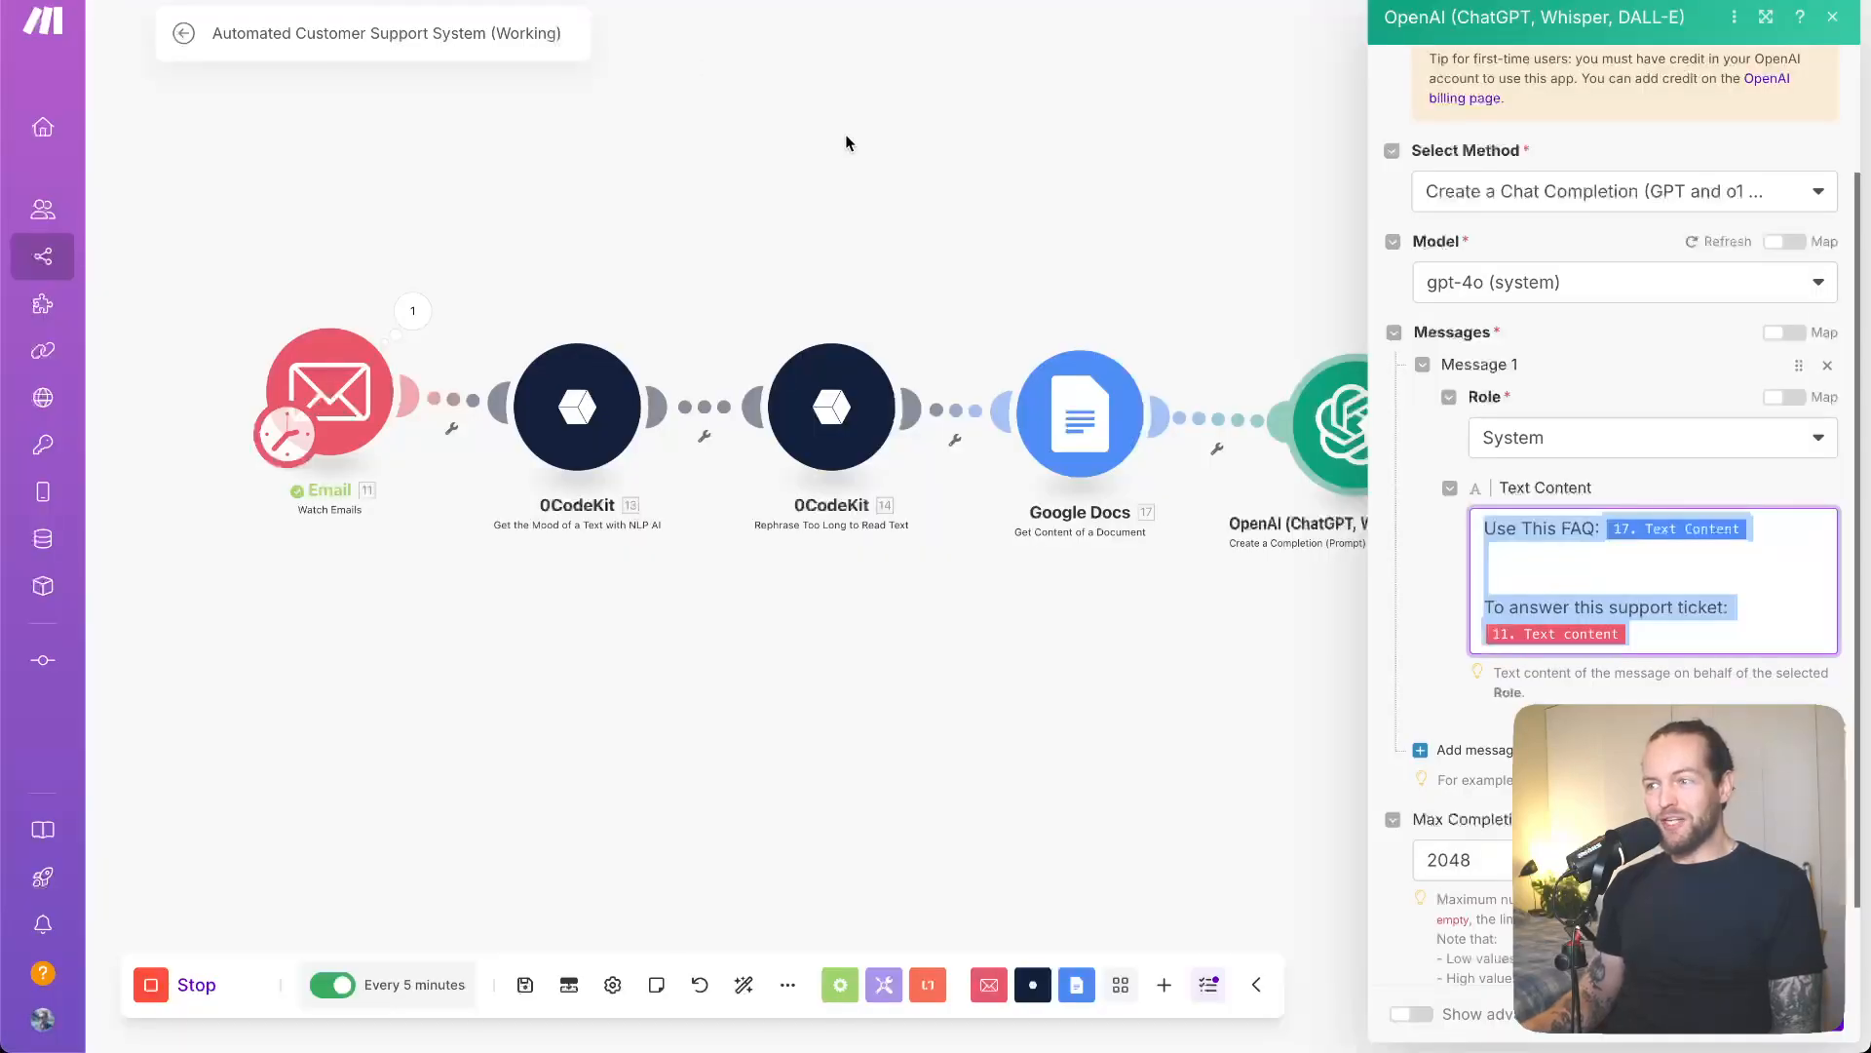